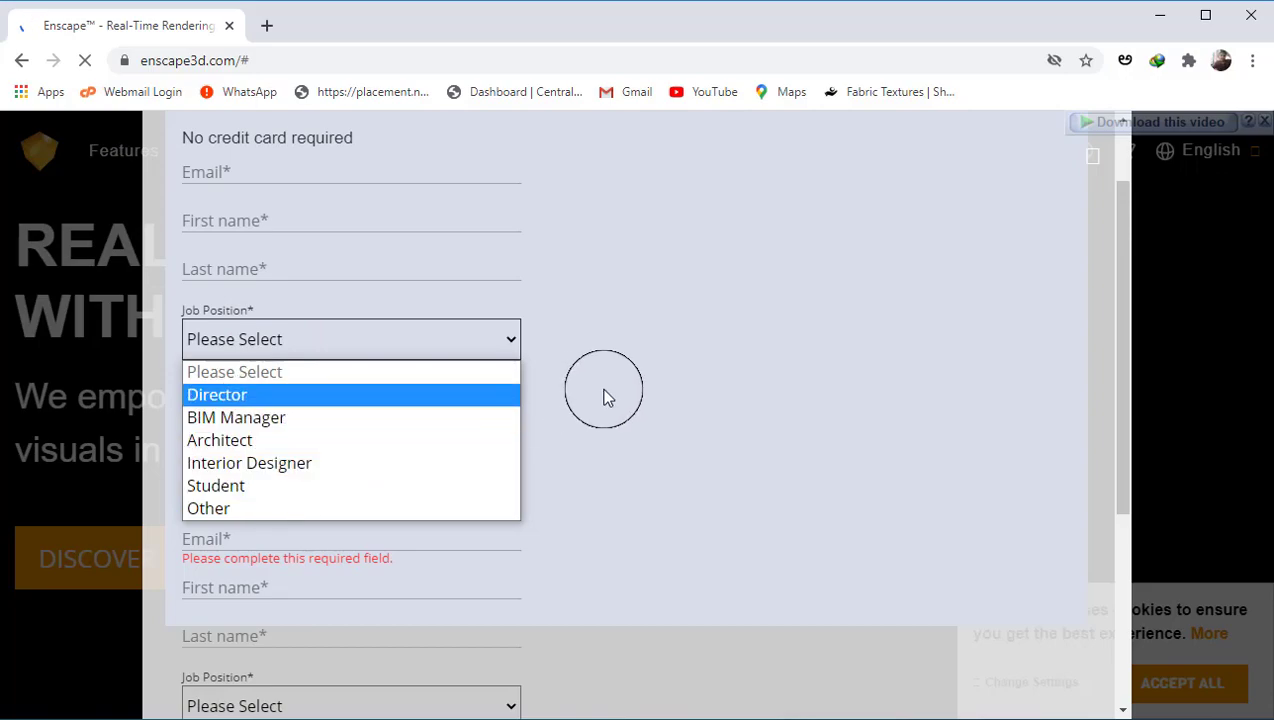
# - Tick SketchUp as the host app in the Enscape free trial form
pyautogui.scroll(-1, 240, 330)
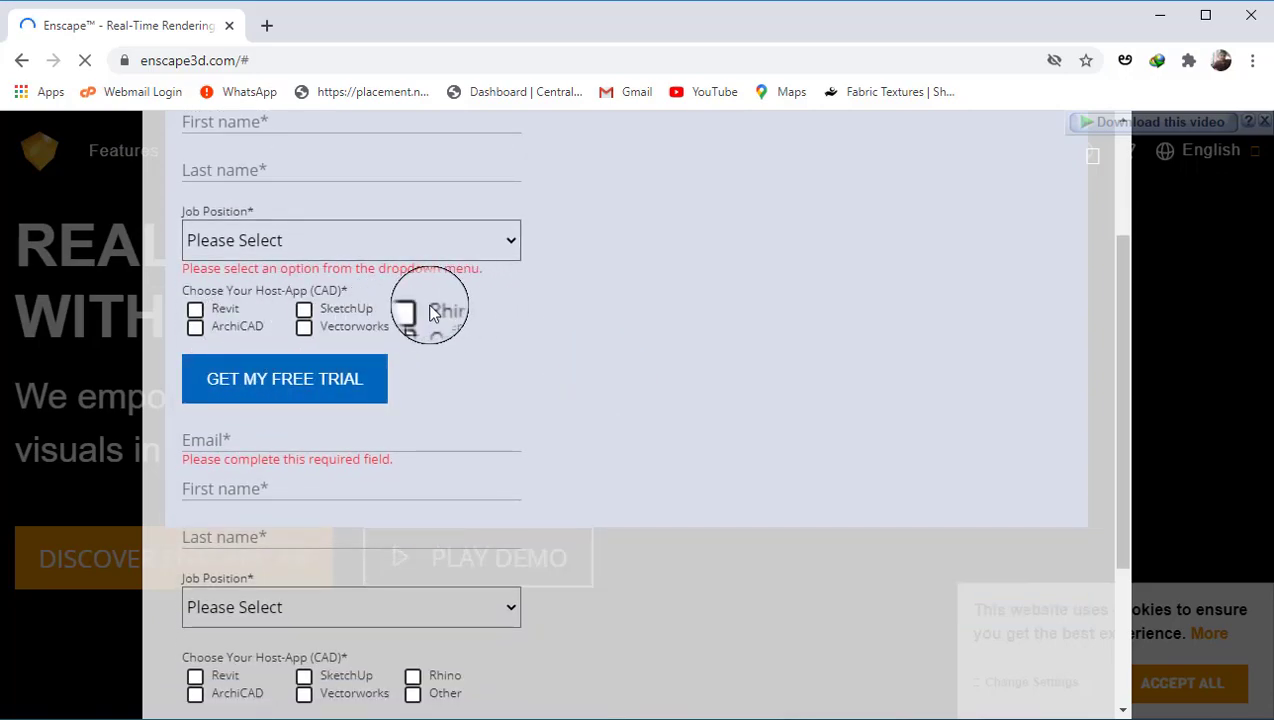
pyautogui.click(304, 311)
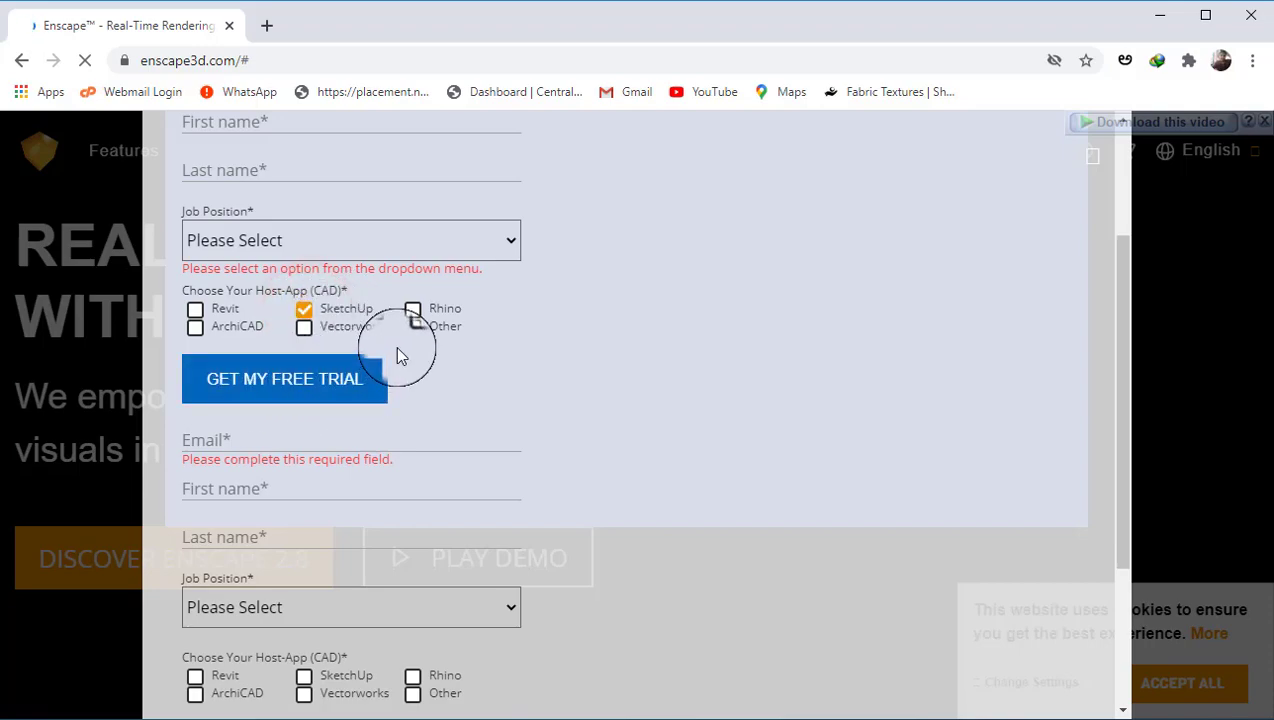
pyautogui.scroll(1, 395, 345)
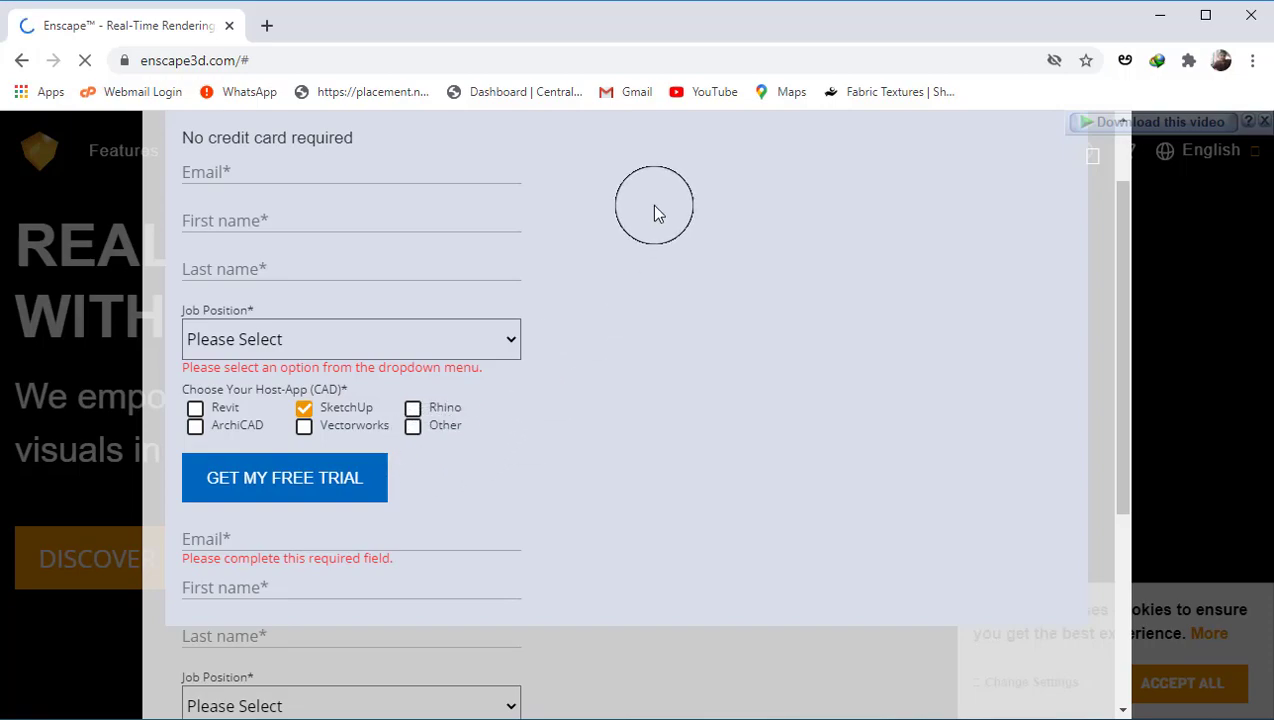
pyautogui.click(226, 22)
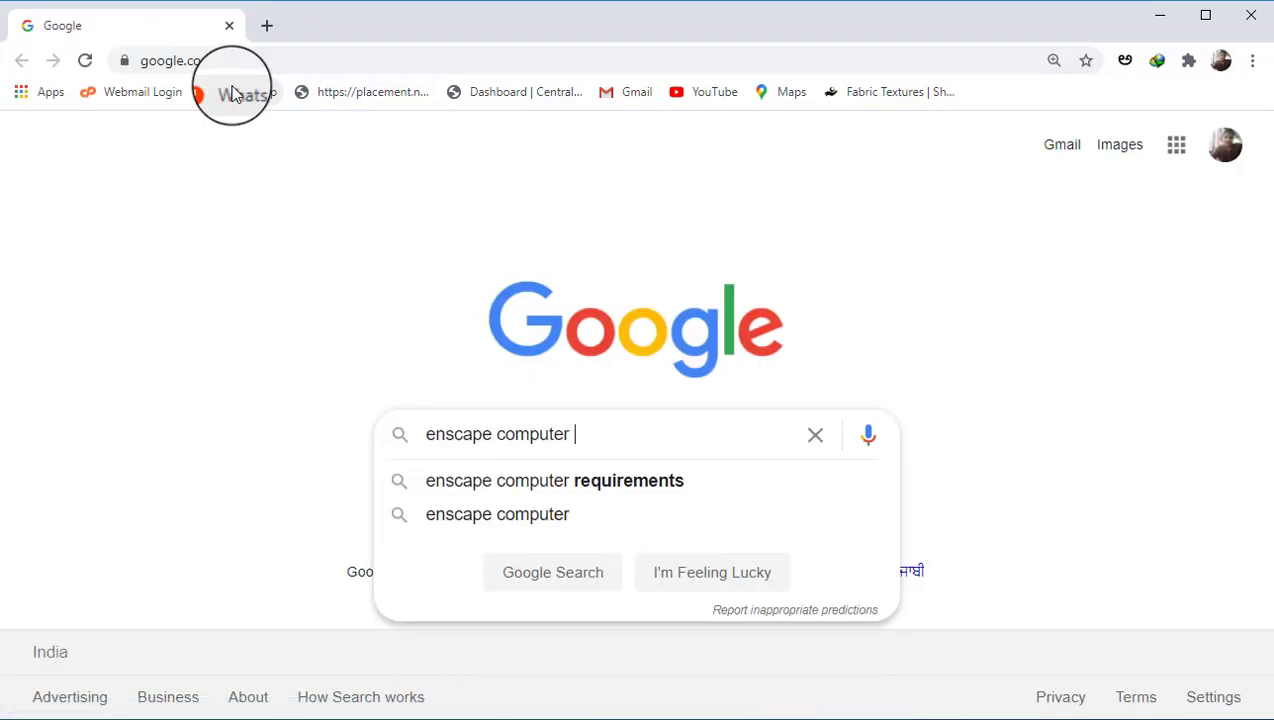
# - Search Google for "enscape computer requirements" and examine the listed Windows, CPU, GPU and RAM requirements
pyautogui.click(555, 468)
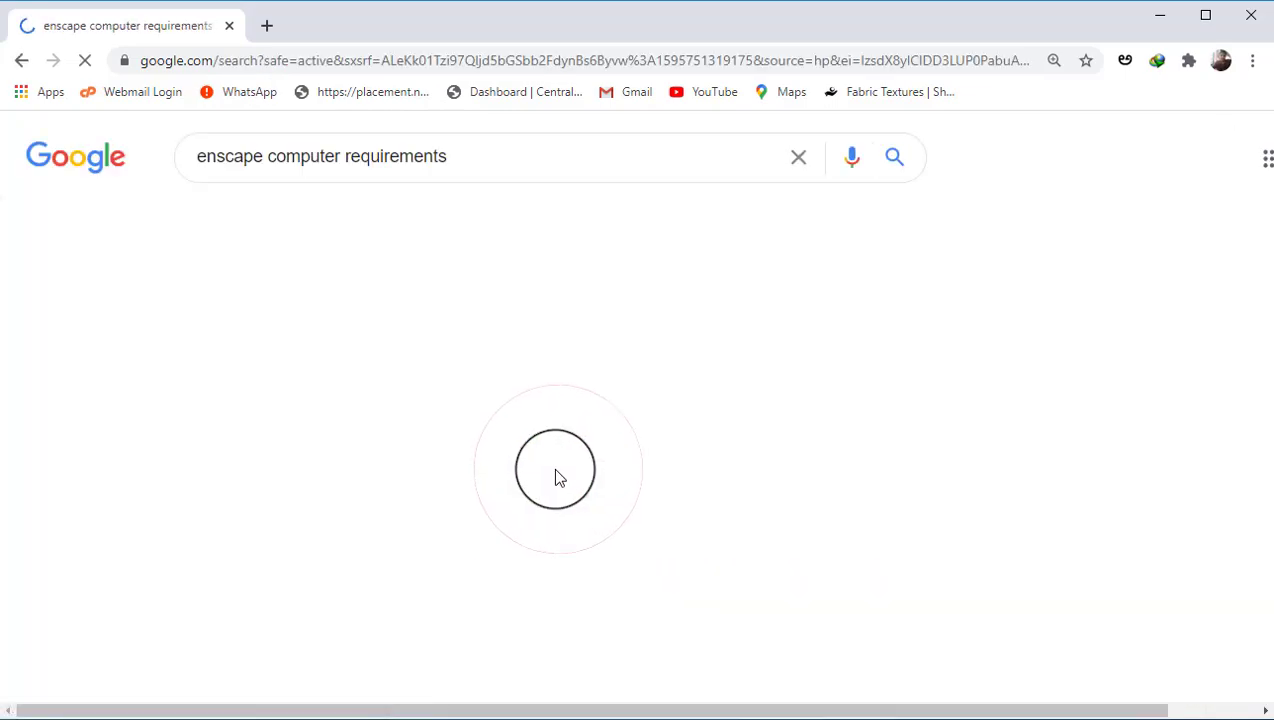
pyautogui.scroll(-2, 455, 500)
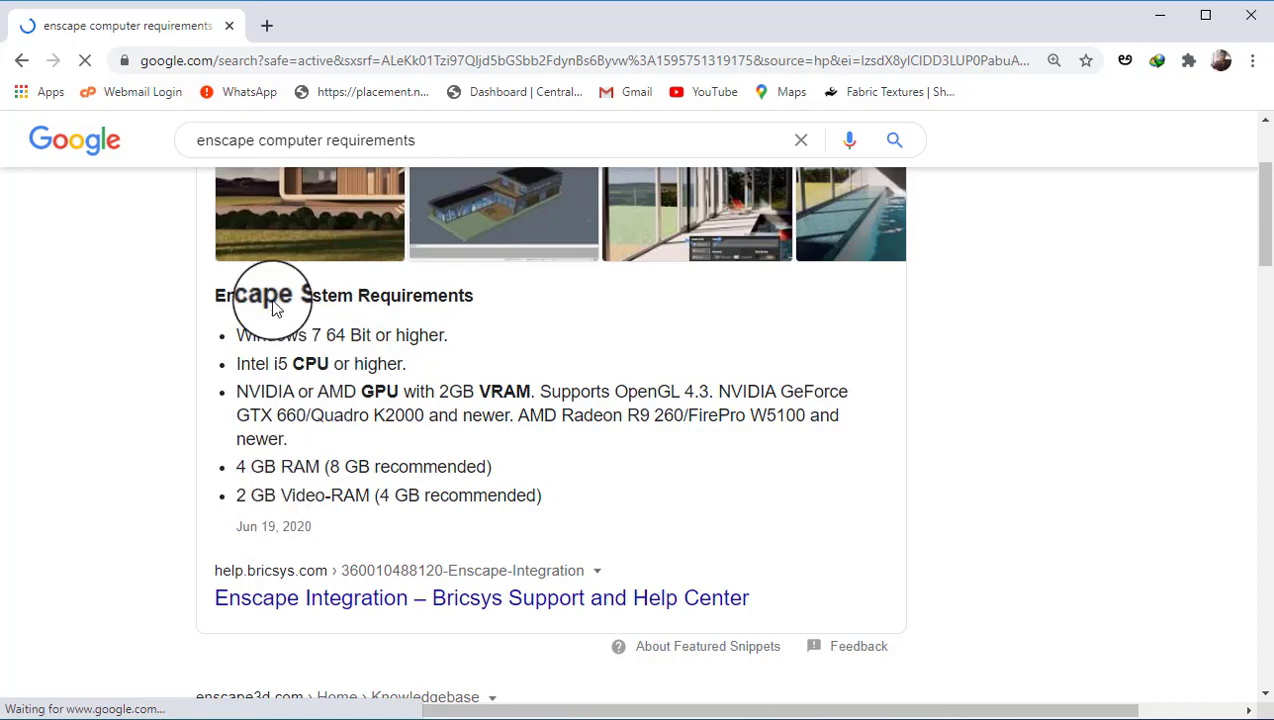
pyautogui.moveTo(236, 335); pyautogui.dragTo(408, 336)
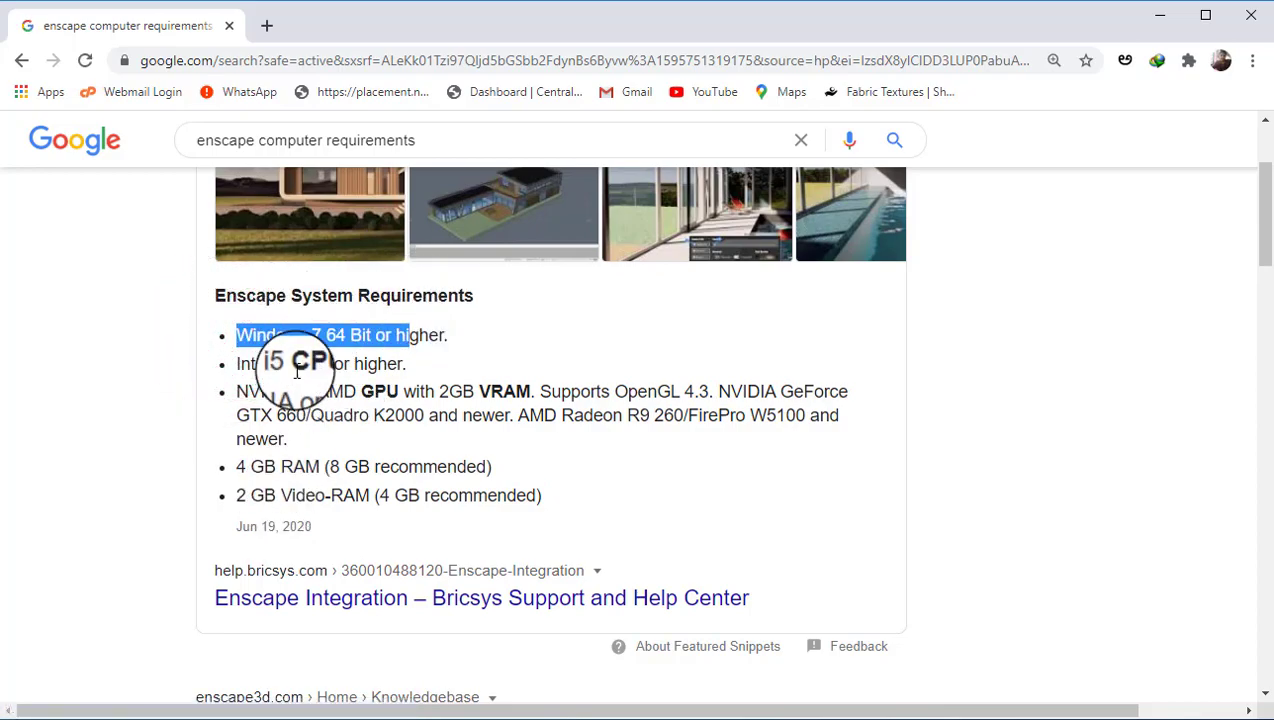
pyautogui.moveTo(265, 364); pyautogui.dragTo(337, 366)
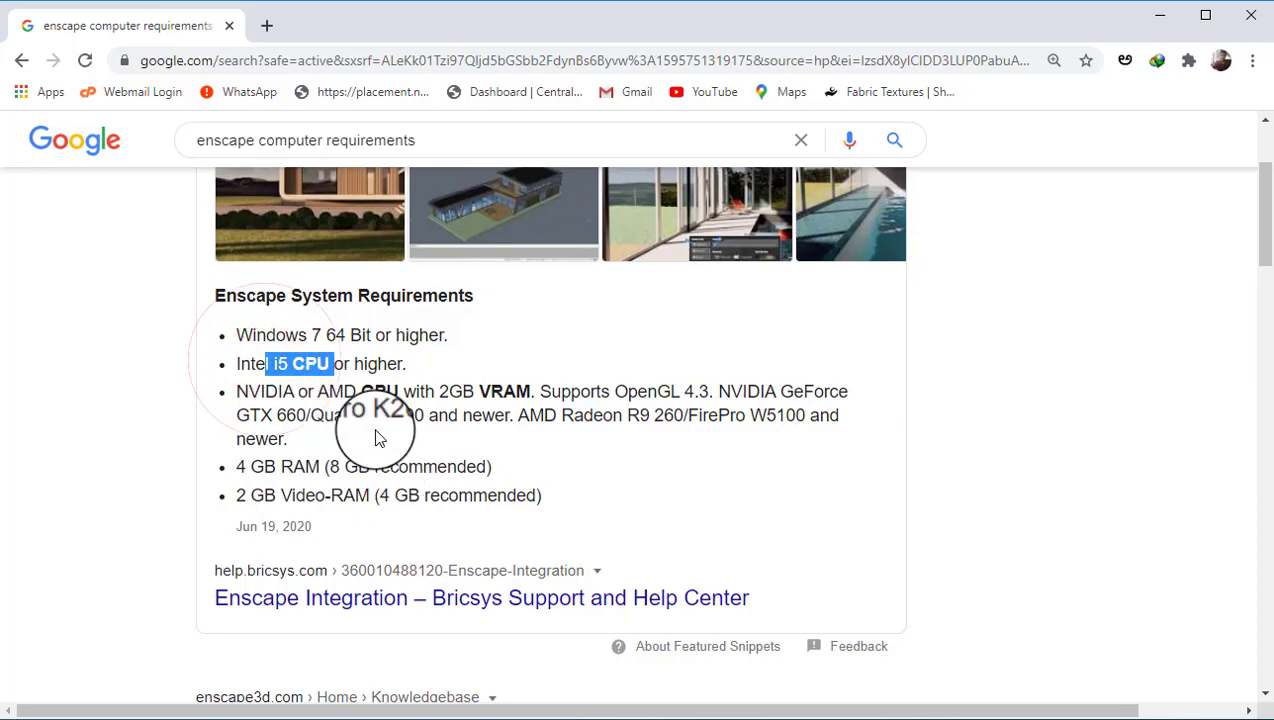
pyautogui.scroll(-2, 410, 495)
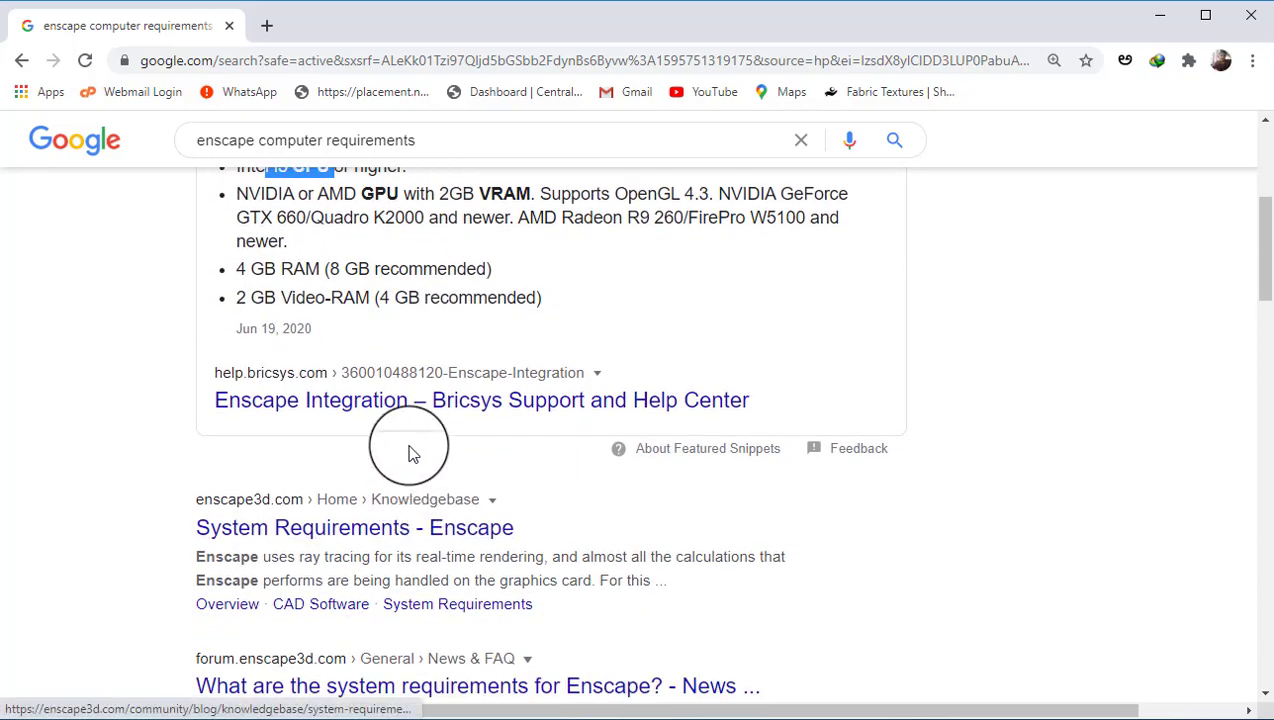
pyautogui.scroll(2, 412, 450)
pyautogui.click(323, 400)
pyautogui.moveTo(279, 364); pyautogui.dragTo(325, 367)
pyautogui.moveTo(237, 392); pyautogui.dragTo(545, 386)
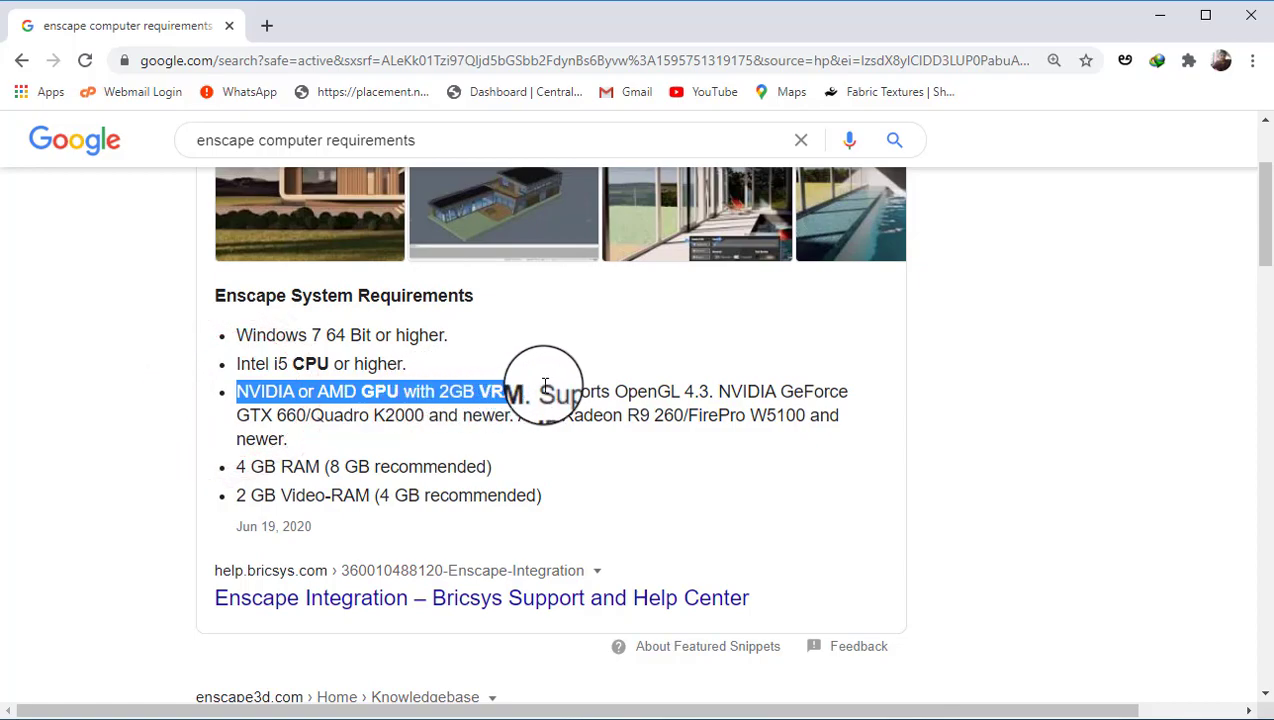
pyautogui.click(613, 460)
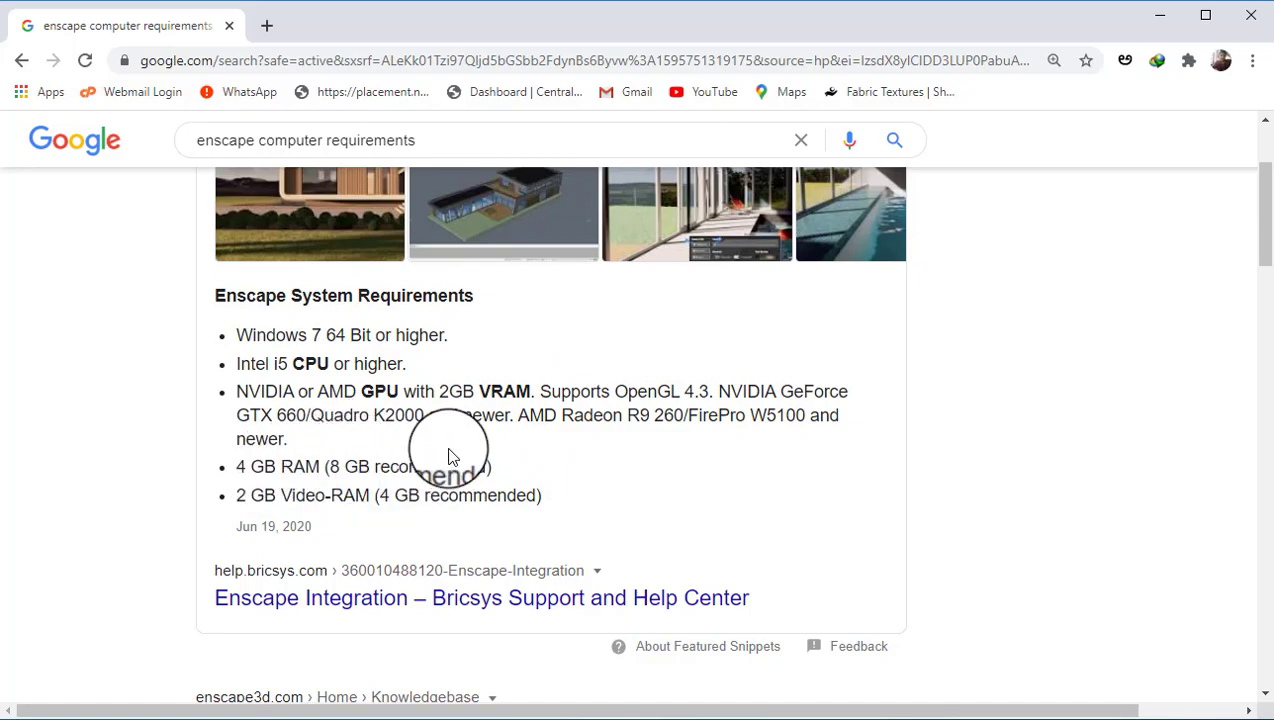
pyautogui.moveTo(330, 468); pyautogui.dragTo(373, 467)
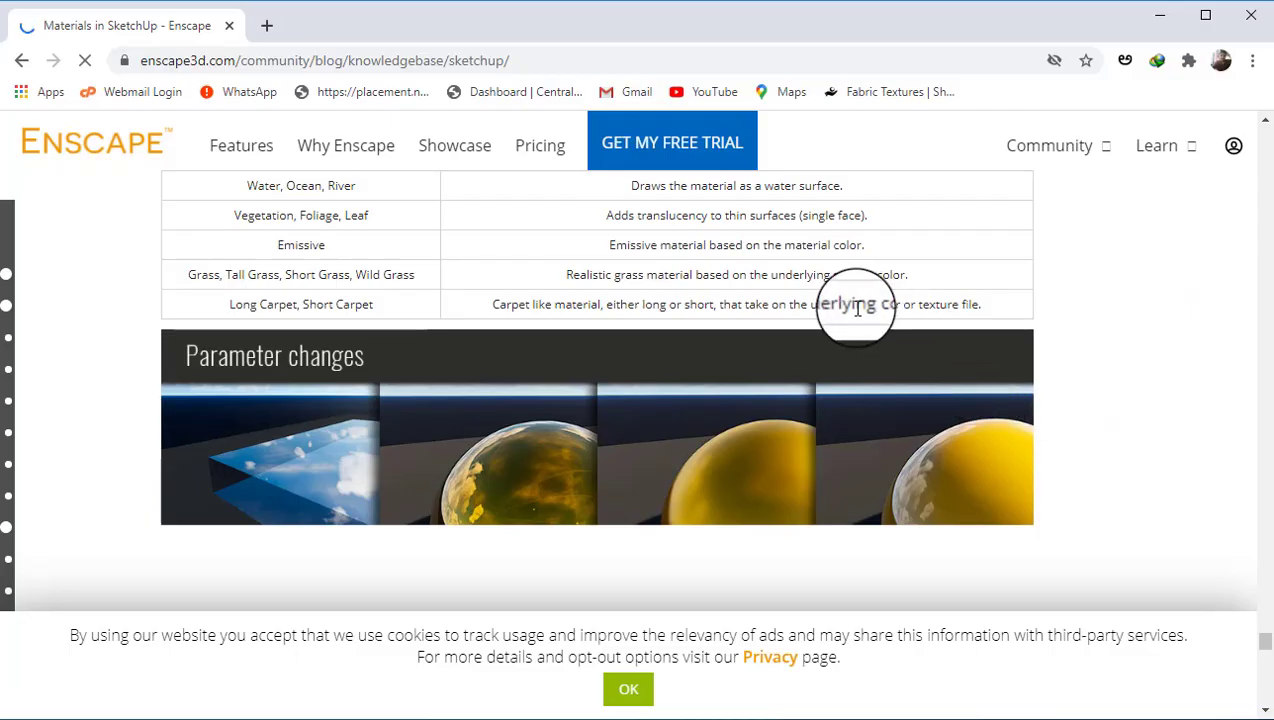
# - Examine the material keyword table and the Parameter changes examples on Enscape's Materials in SketchUp knowledgebase page
pyautogui.scroll(1, 856, 285)
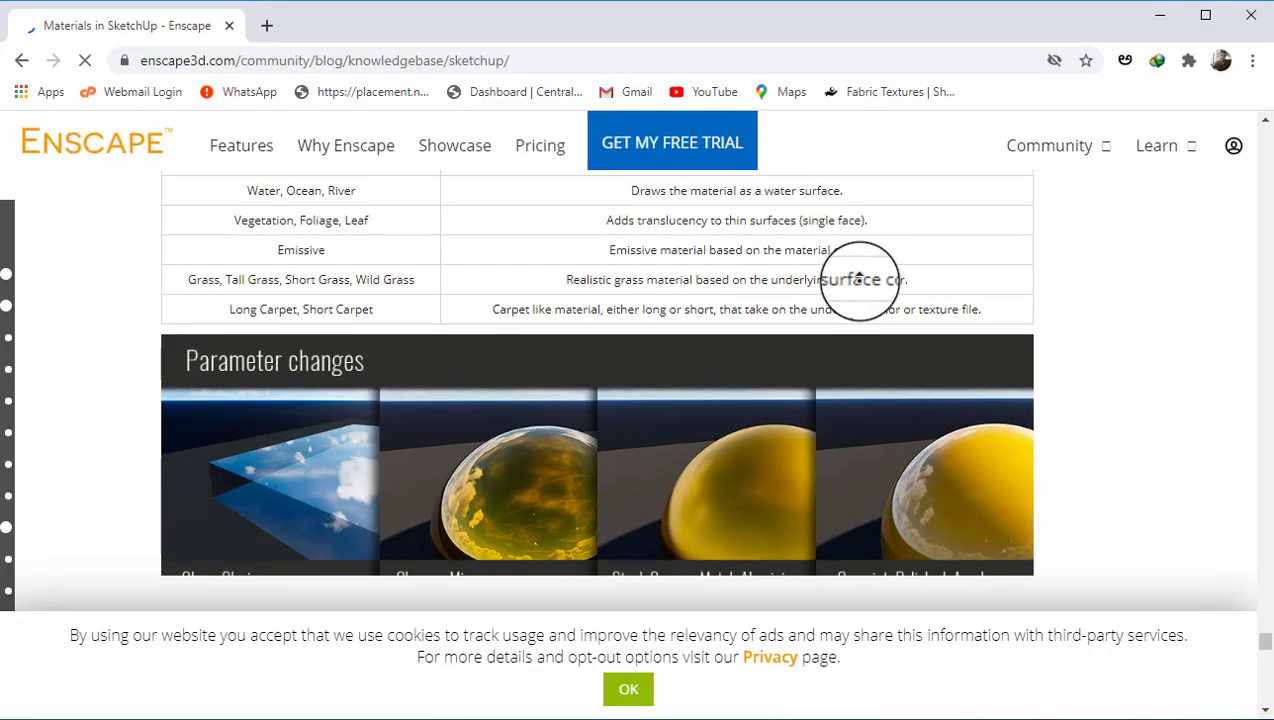
pyautogui.scroll(1, 859, 265)
pyautogui.scroll(-1, 861, 317)
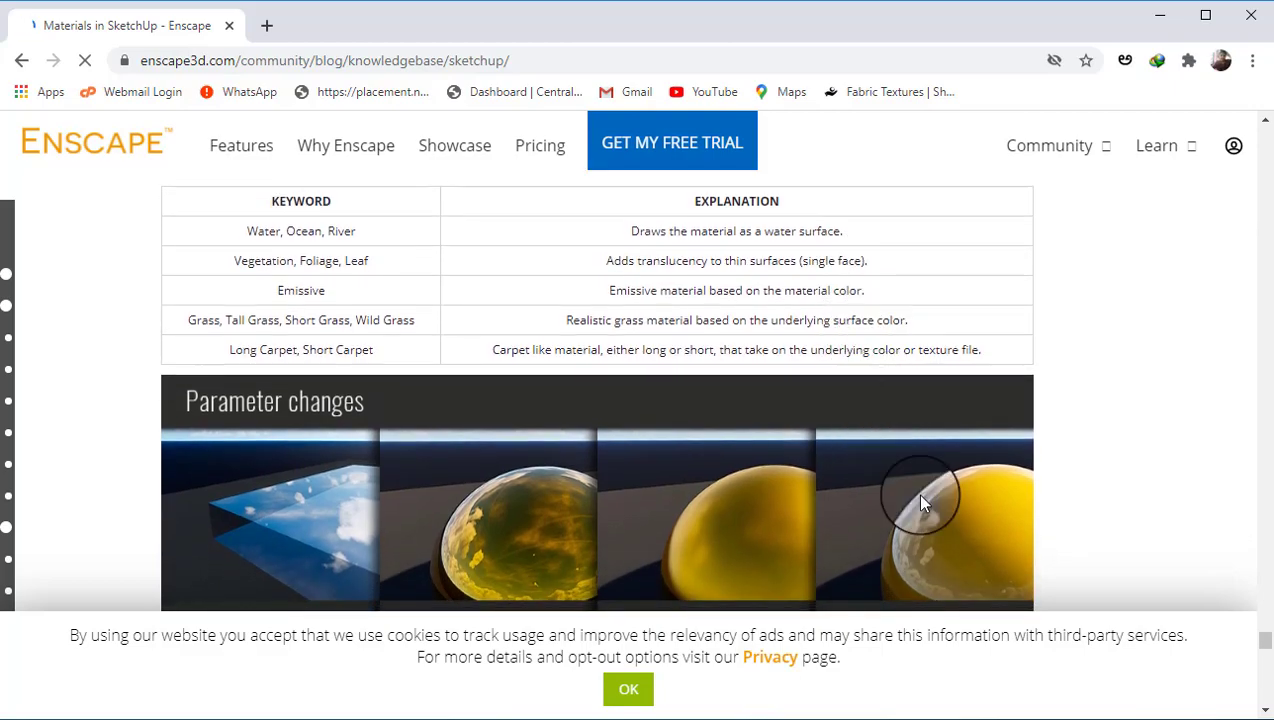
pyautogui.moveTo(252, 231); pyautogui.dragTo(684, 234)
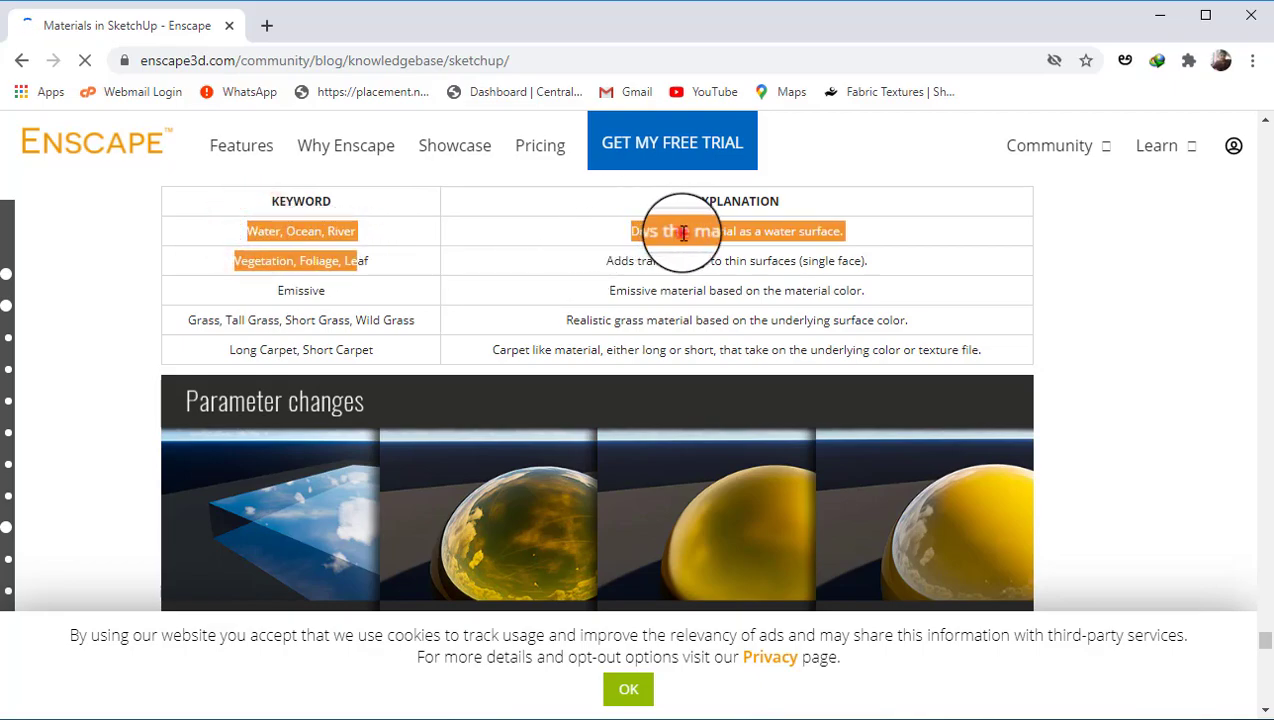
pyautogui.click(760, 235)
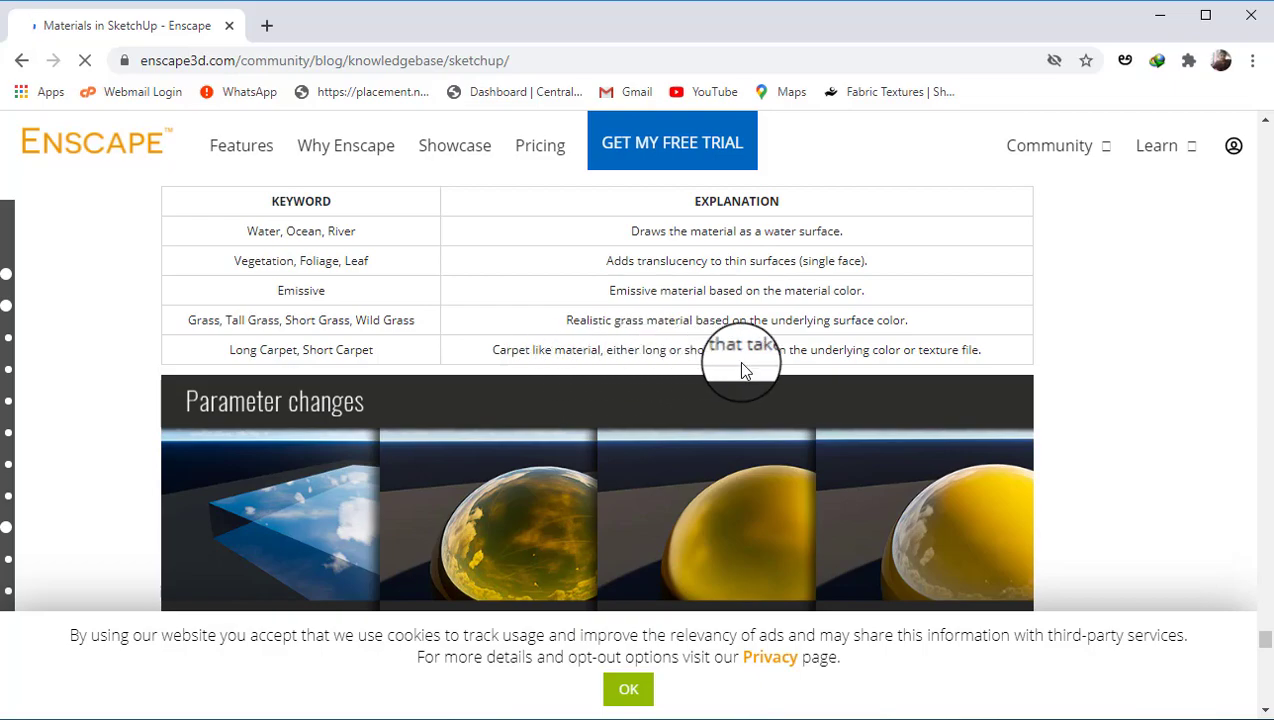
pyautogui.scroll(-5, 501, 345)
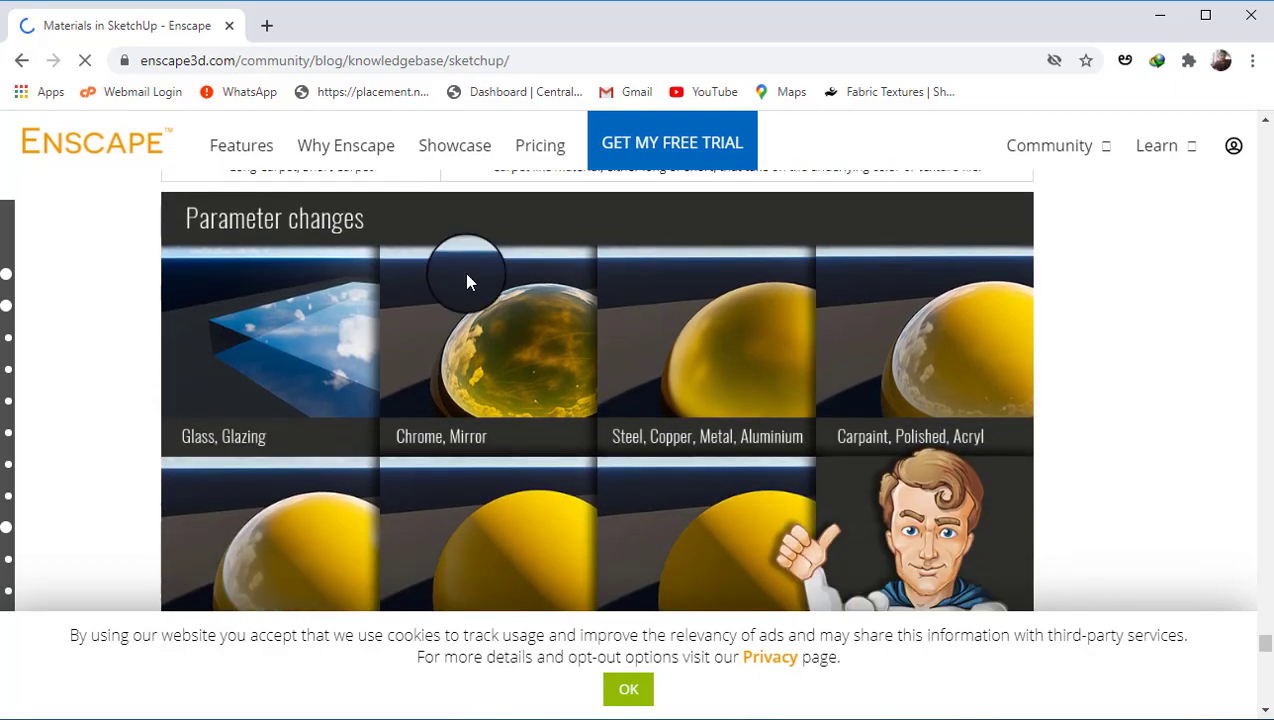
pyautogui.scroll(2, 466, 282)
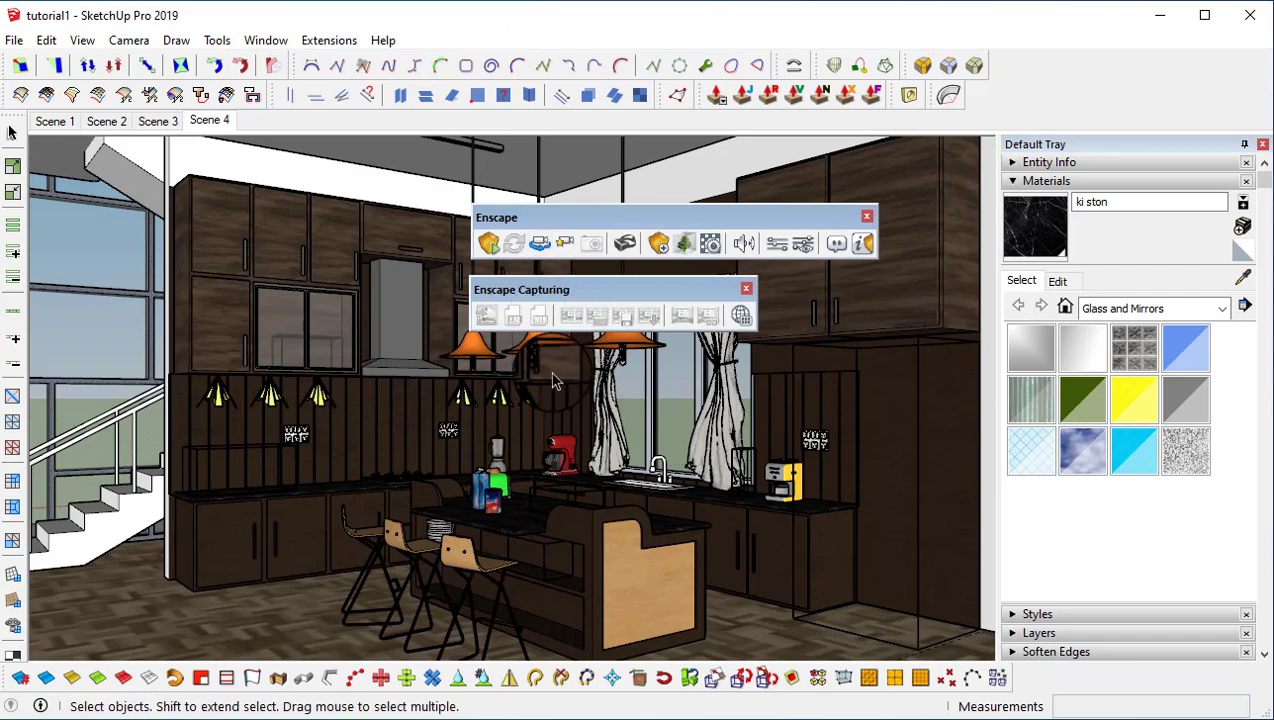
# - Switch to SketchUp, start Enscape for the tutorial1 kitchen model, and move the render camera forward, backward, sideways and up
pyautogui.click(490, 244)
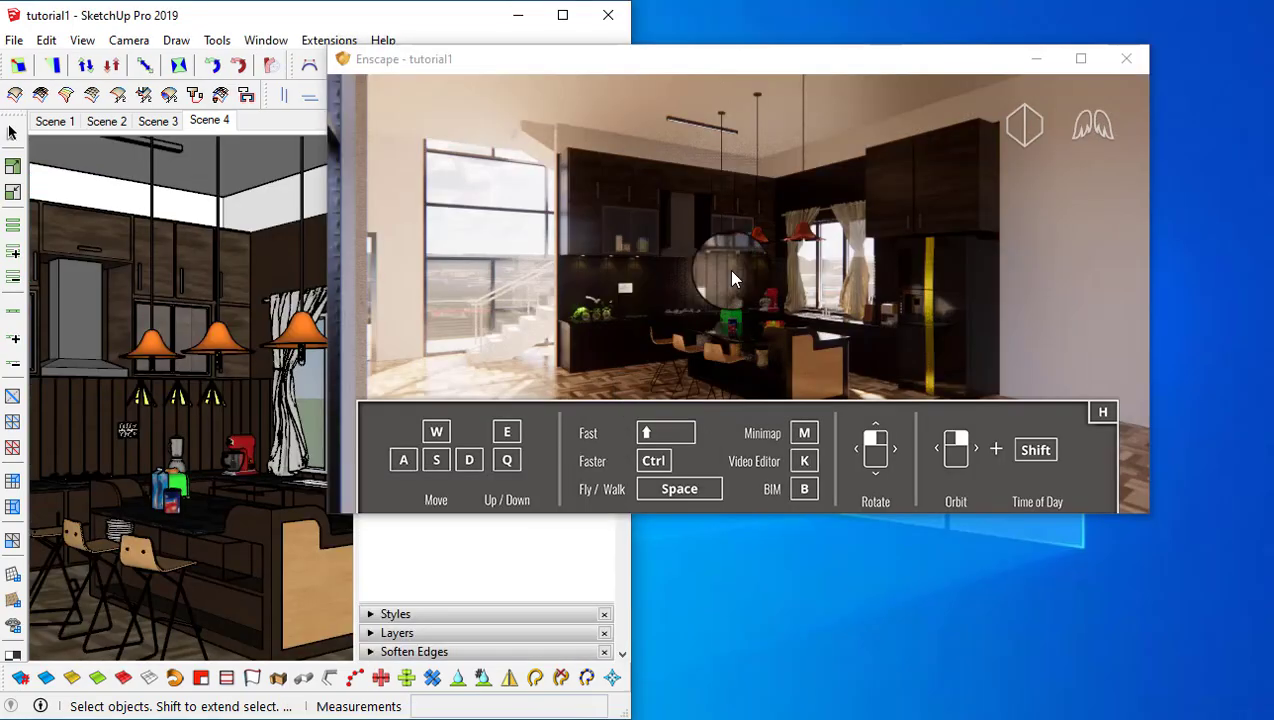
pyautogui.press('w')
pyautogui.moveTo(614, 333); pyautogui.dragTo(620, 338)
pyautogui.press('s')
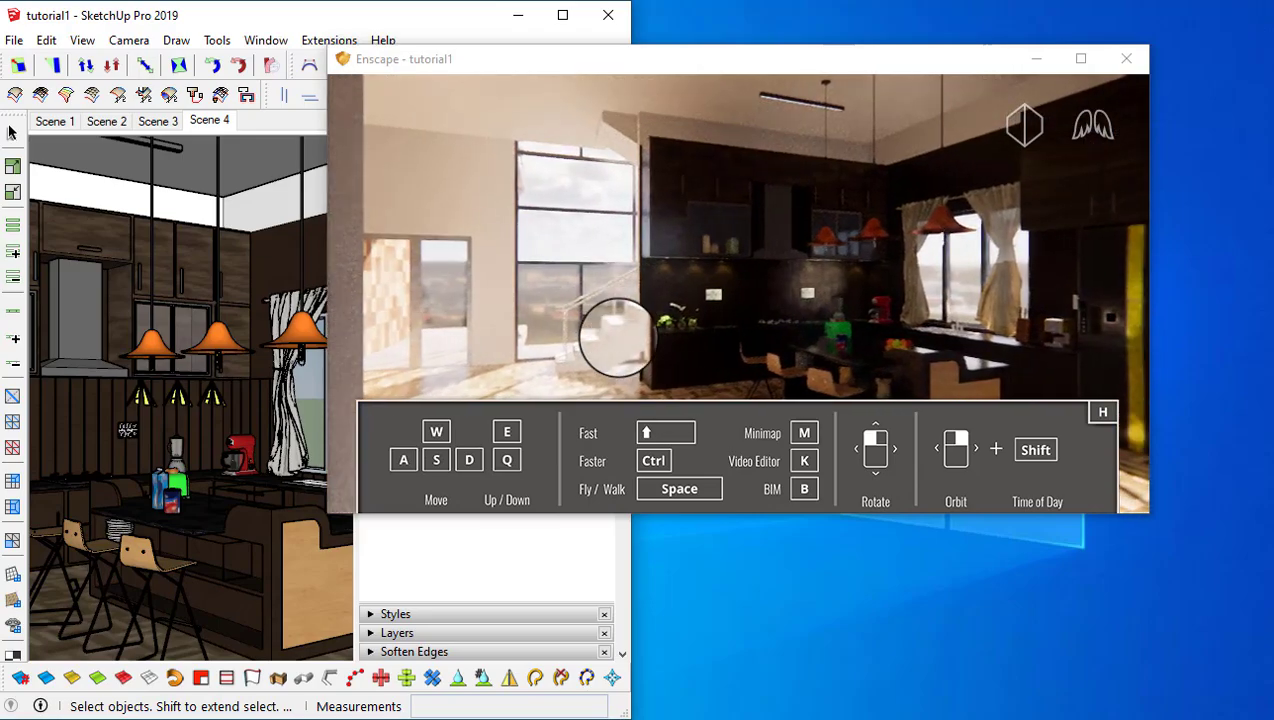
pyautogui.press('d')
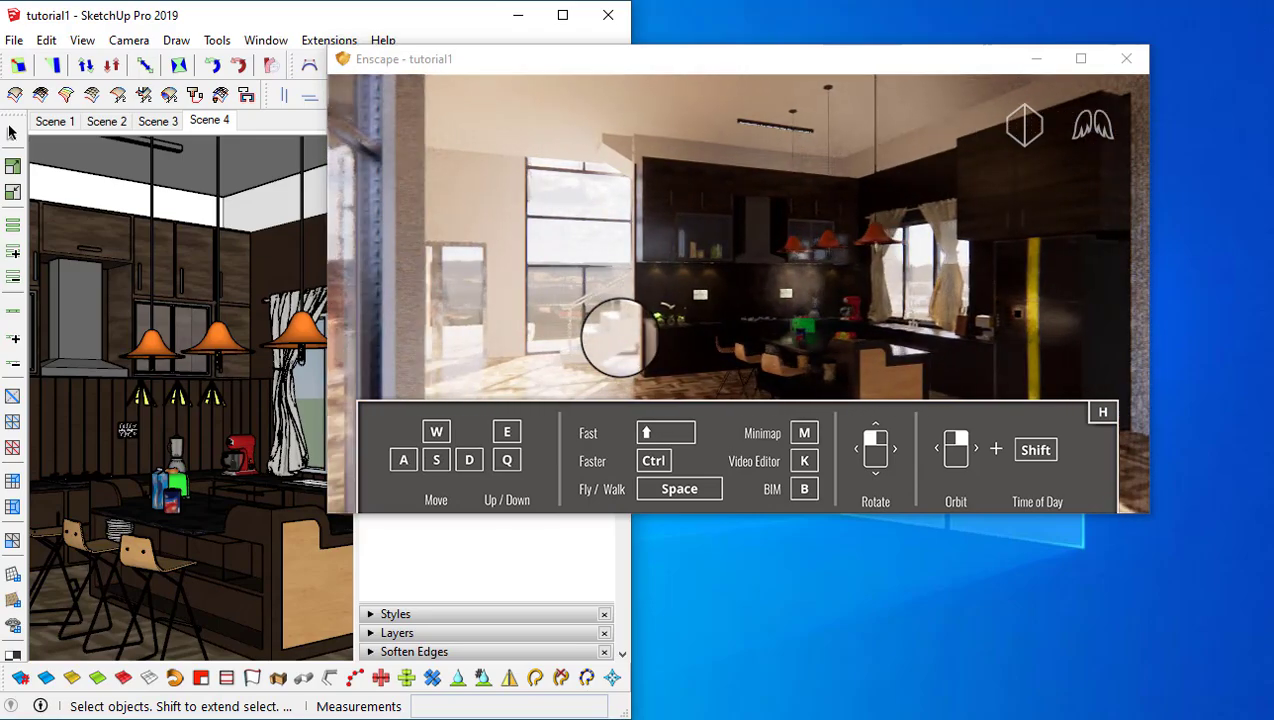
pyautogui.press('e')
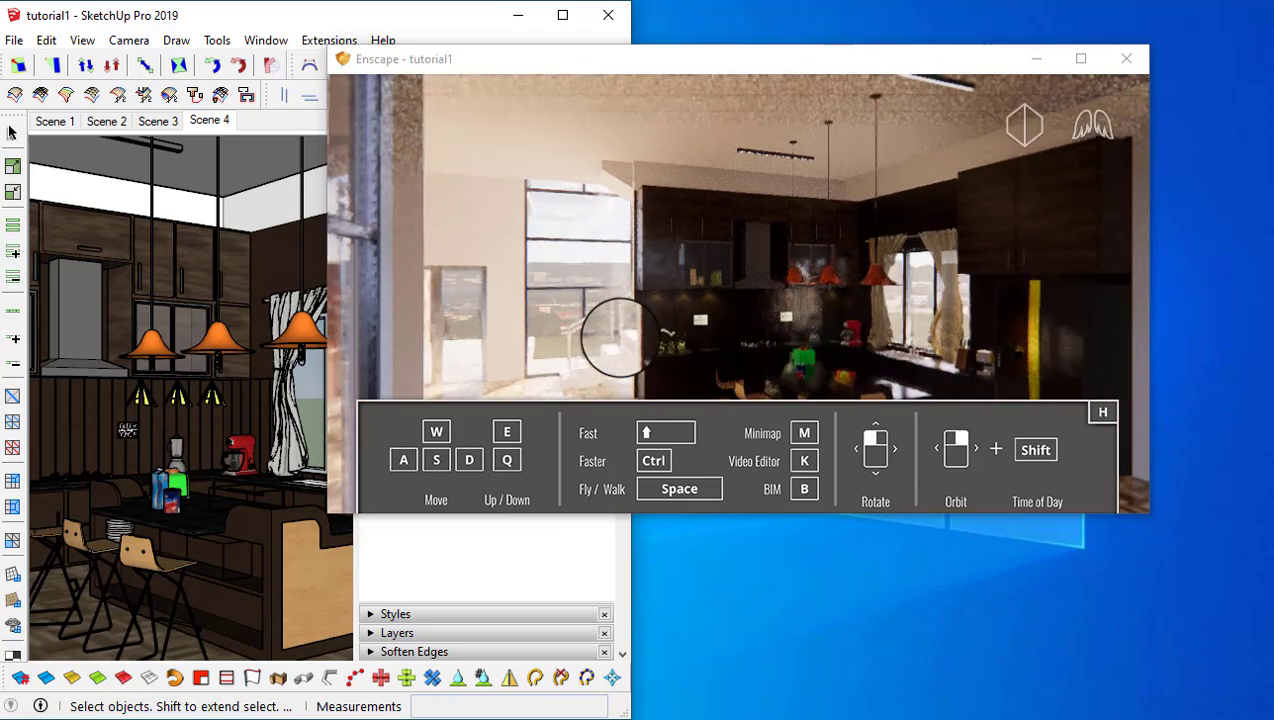
# - Rotate the Enscape camera around the kitchen and move it towards the back wall cabinets, including at faster speed
pyautogui.moveTo(603, 404); pyautogui.dragTo(671, 410)
pyautogui.moveTo(695, 365); pyautogui.dragTo(627, 412)
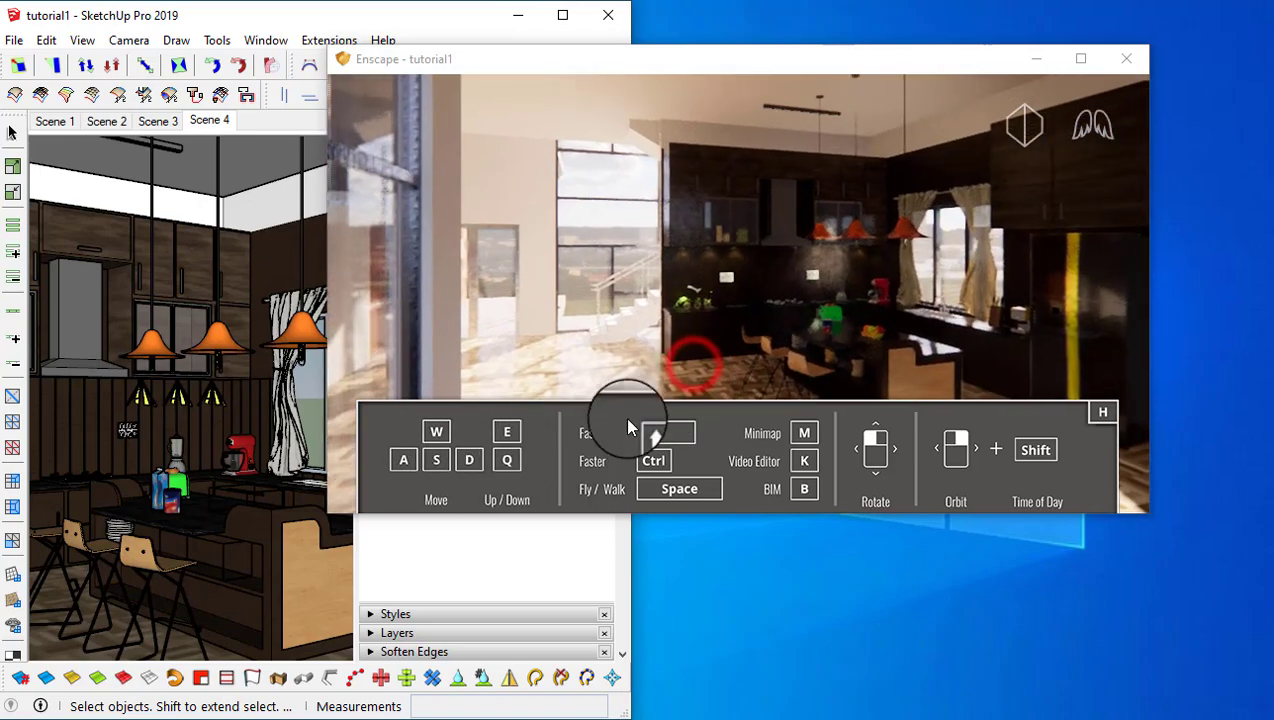
pyautogui.moveTo(743, 339); pyautogui.dragTo(680, 375)
pyautogui.press('w')
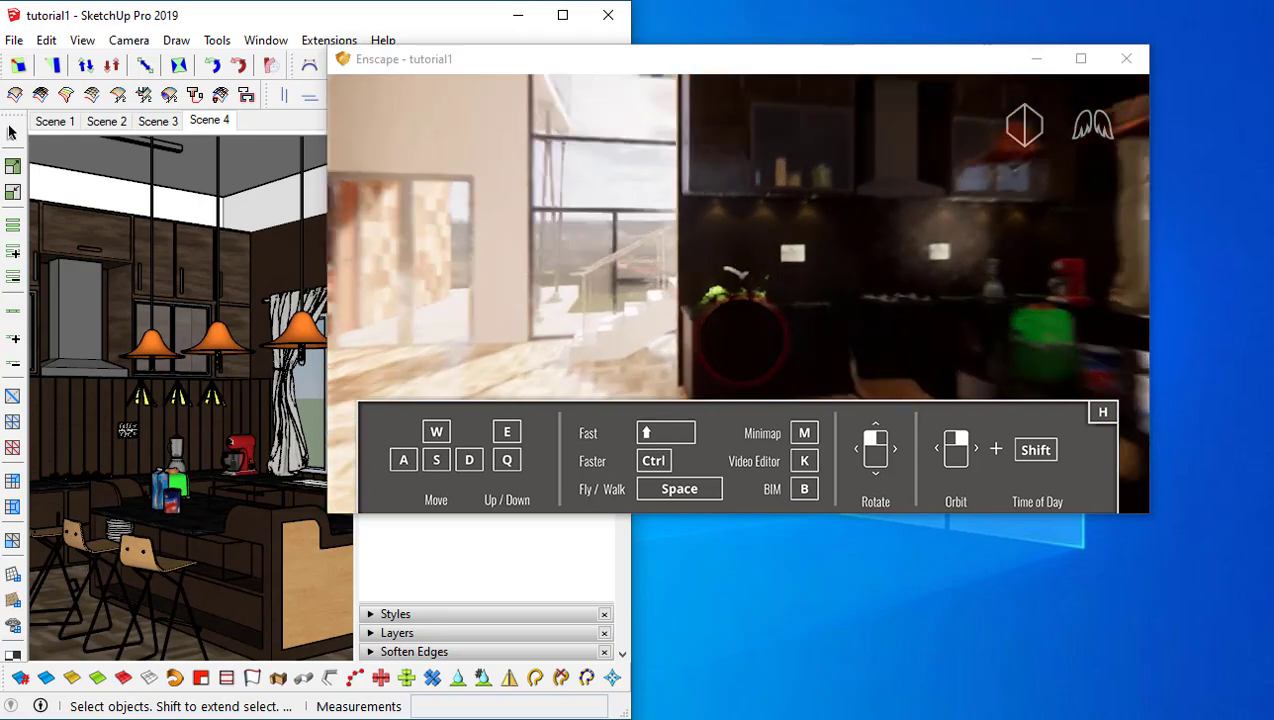
pyautogui.press('s')
pyautogui.moveTo(731, 495); pyautogui.dragTo(672, 457)
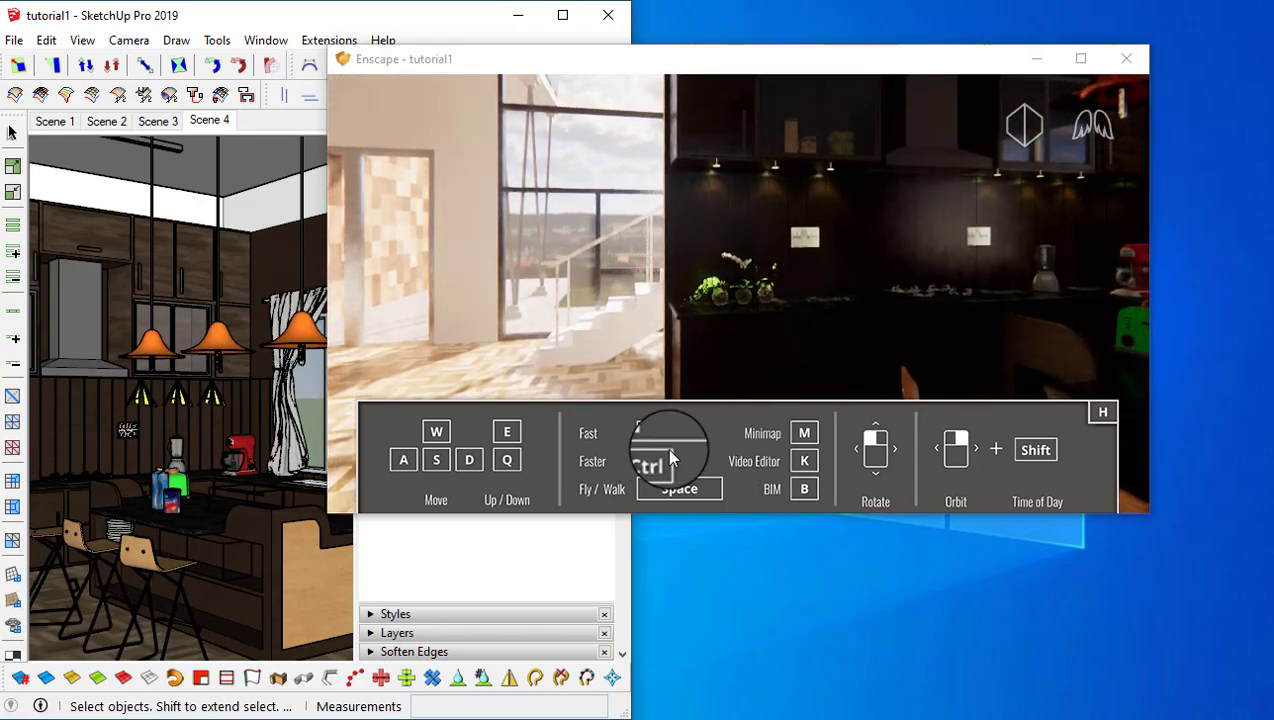
pyautogui.hotkey('ctrl', 'w')
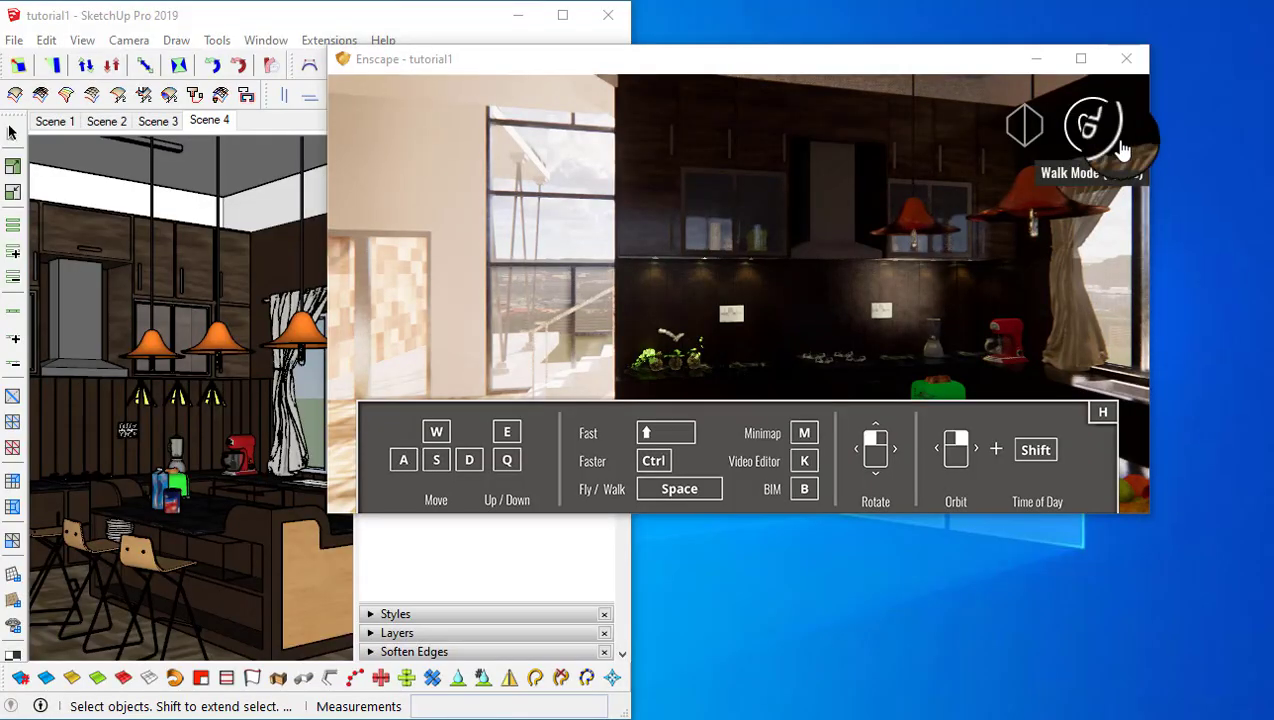
# - Toggle between Walk Mode and Fly Mode and move through the kitchen render to compare the two
pyautogui.click(1096, 135)
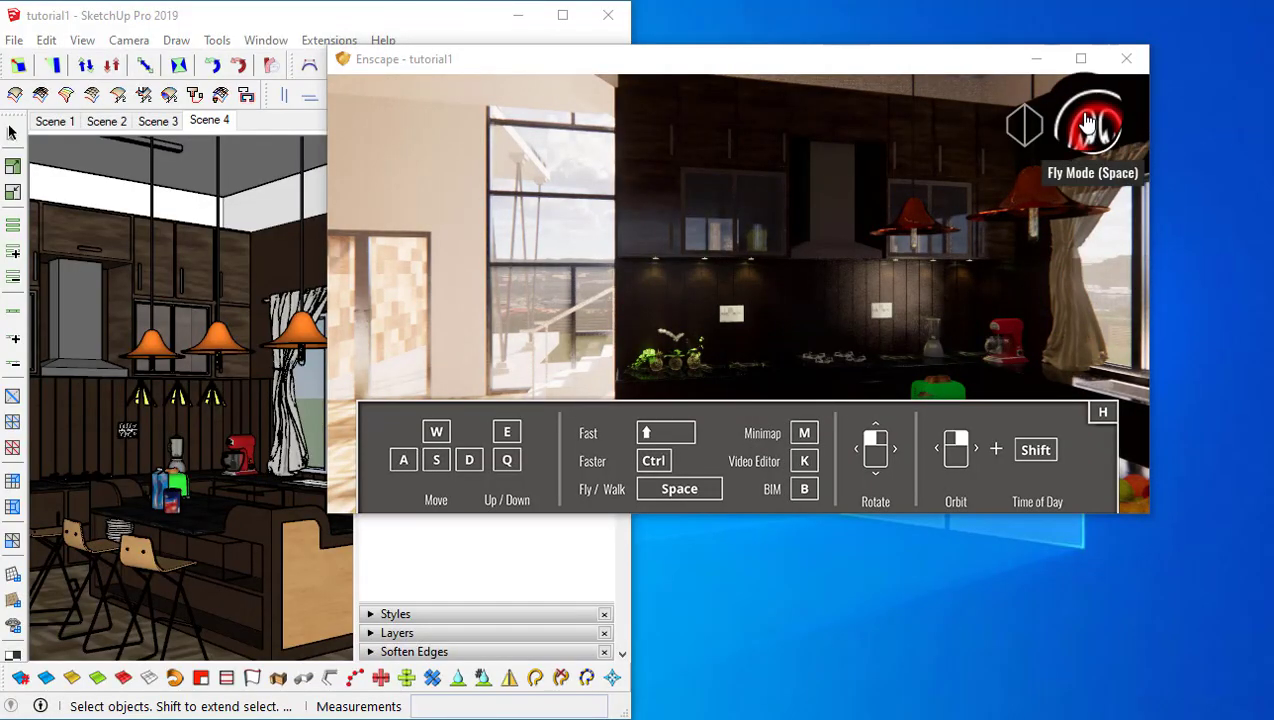
pyautogui.click(1096, 130)
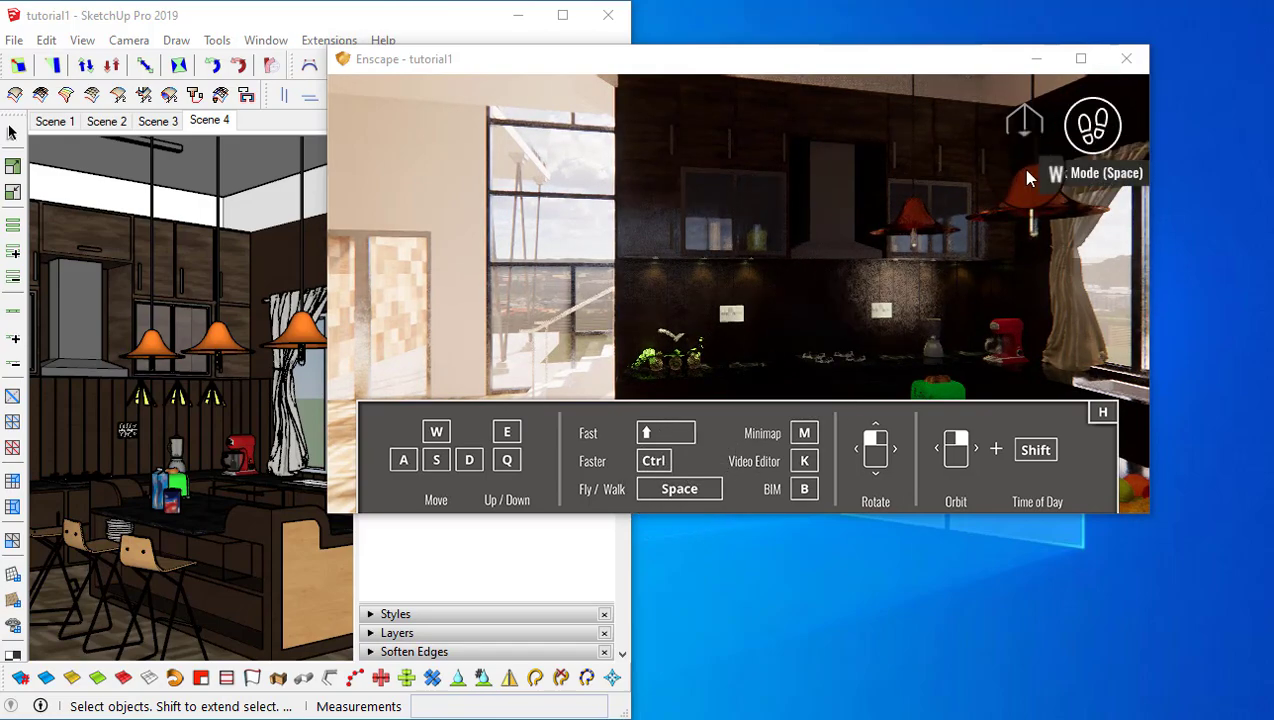
pyautogui.press('space')
pyautogui.moveTo(725, 232); pyautogui.dragTo(825, 265)
pyautogui.press('w')
pyautogui.press('s')
pyautogui.press('space')
pyautogui.press('w')
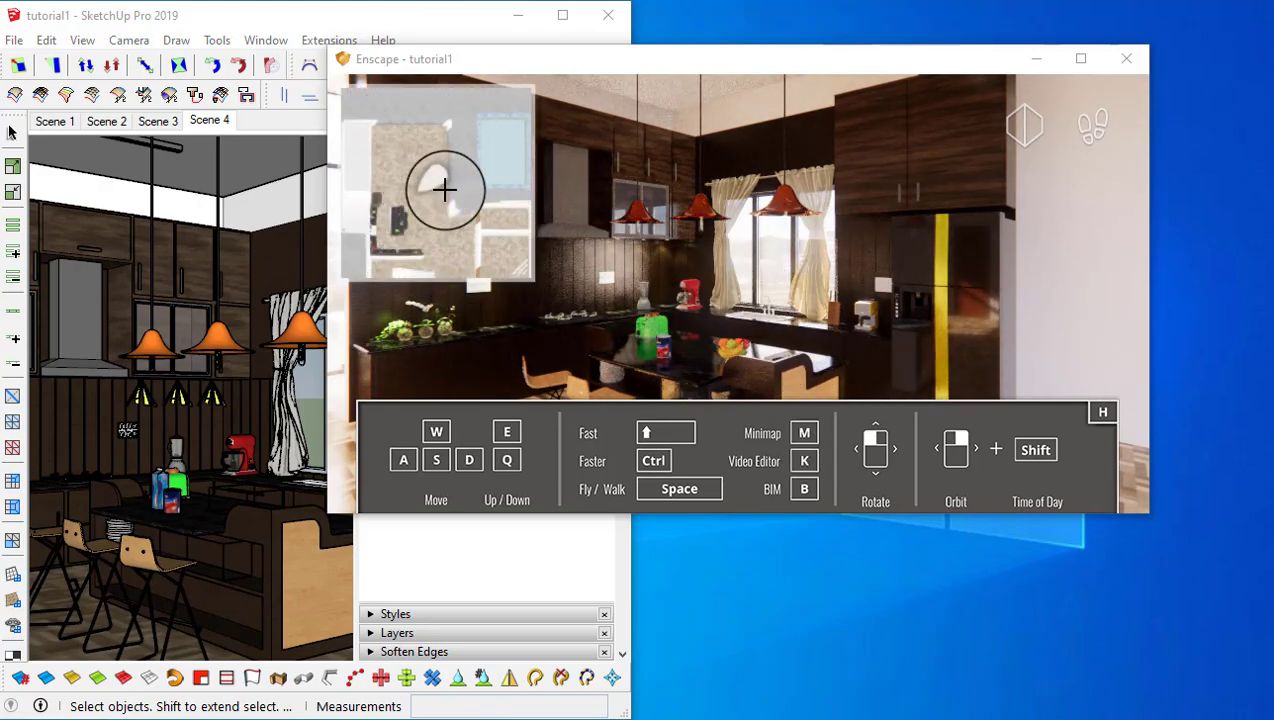
# - Hide the minimap, and briefly bring up the Video Editor and the BIM information of the kitchen render
pyautogui.press('m')
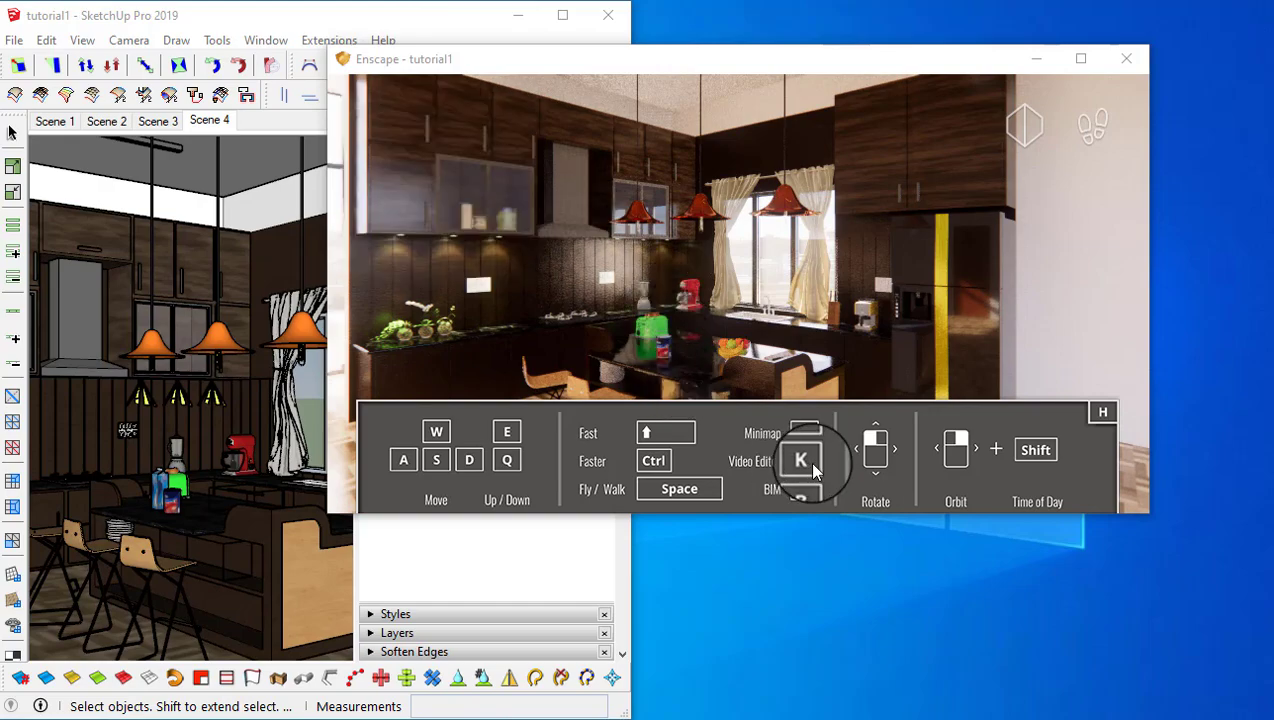
pyautogui.press('k')
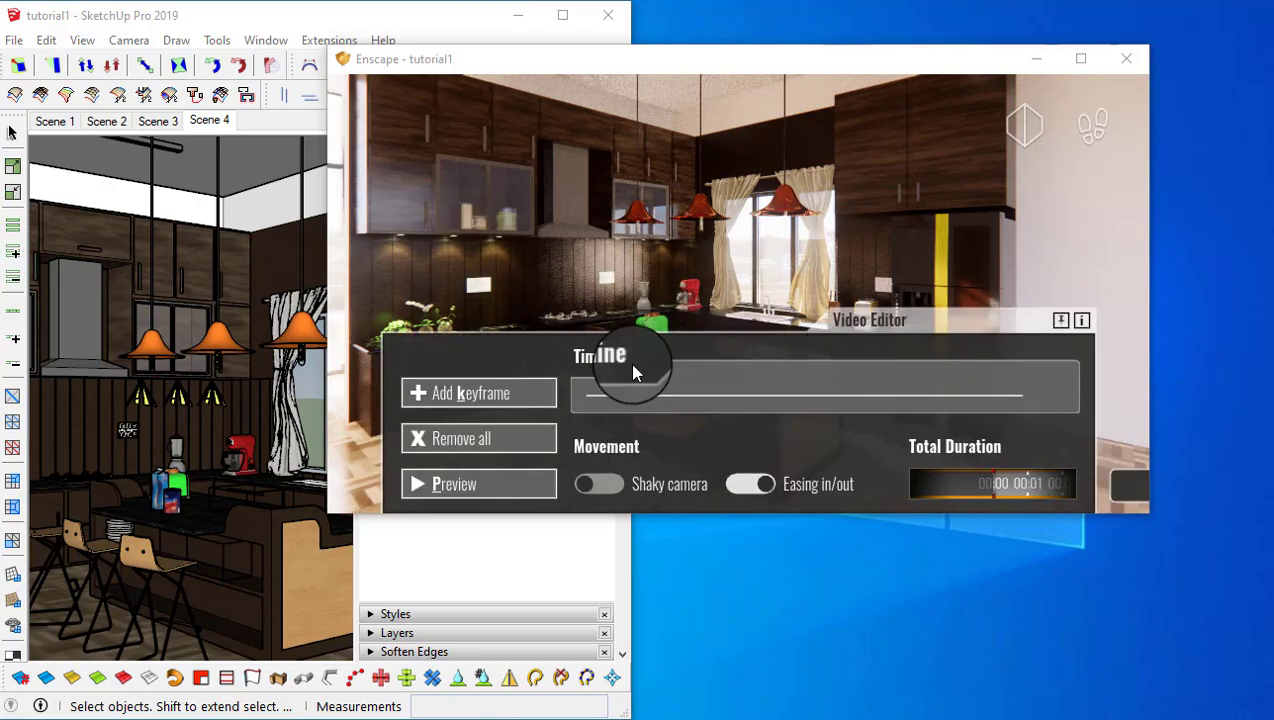
pyautogui.press('k')
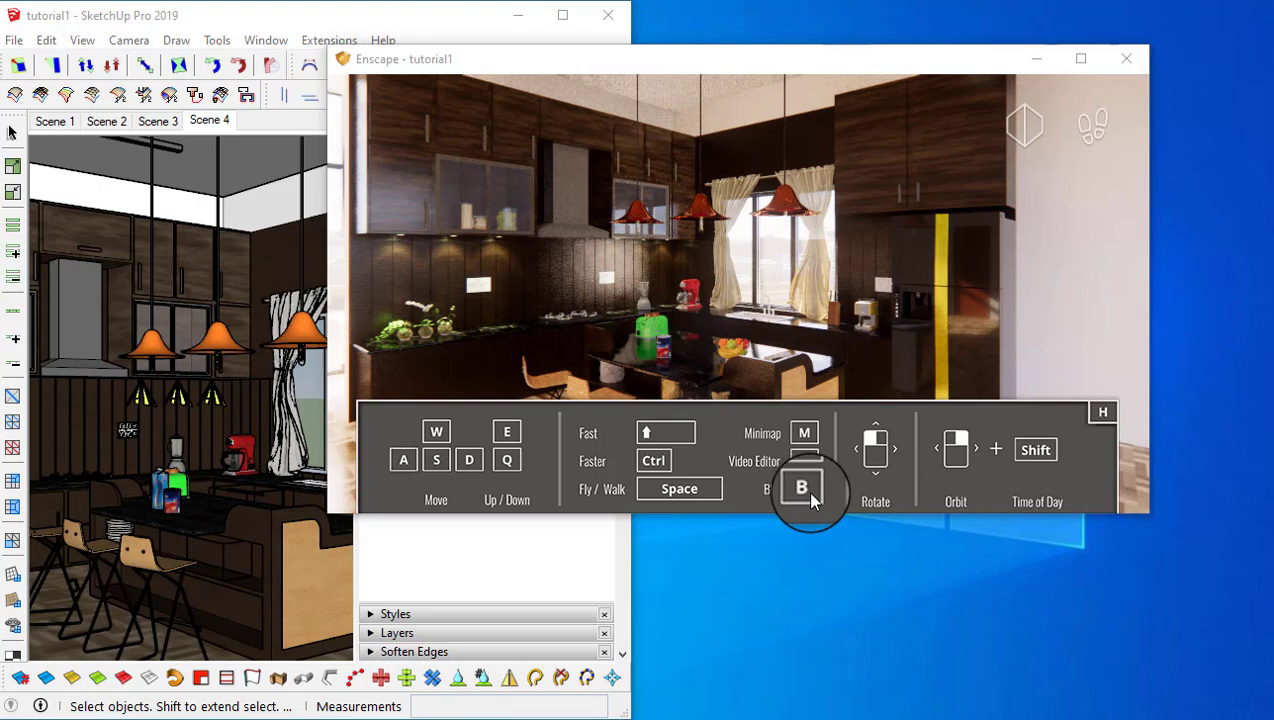
pyautogui.press('b')
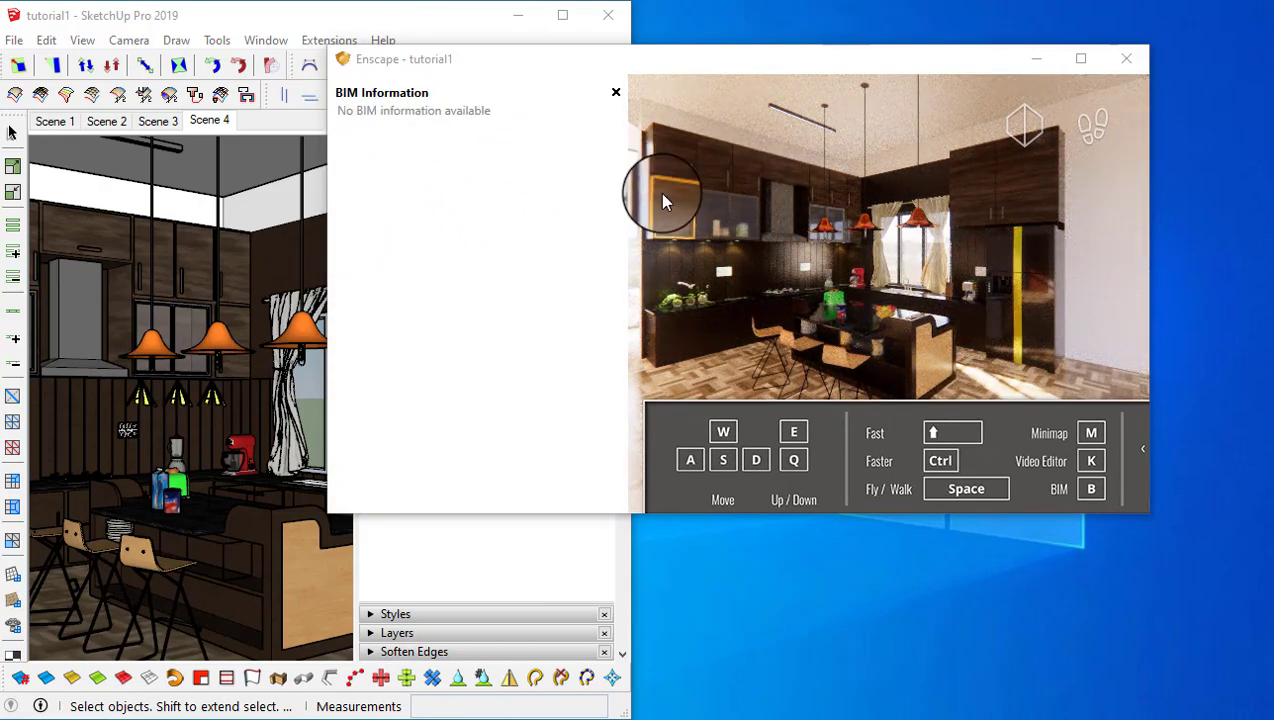
pyautogui.press('b')
# - Orbit the view around the kitchen, change the render's time of day, and show the navigation help overlay
pyautogui.moveTo(862, 312); pyautogui.dragTo(957, 435)
pyautogui.moveTo(714, 292); pyautogui.dragTo(740, 285, button='right')
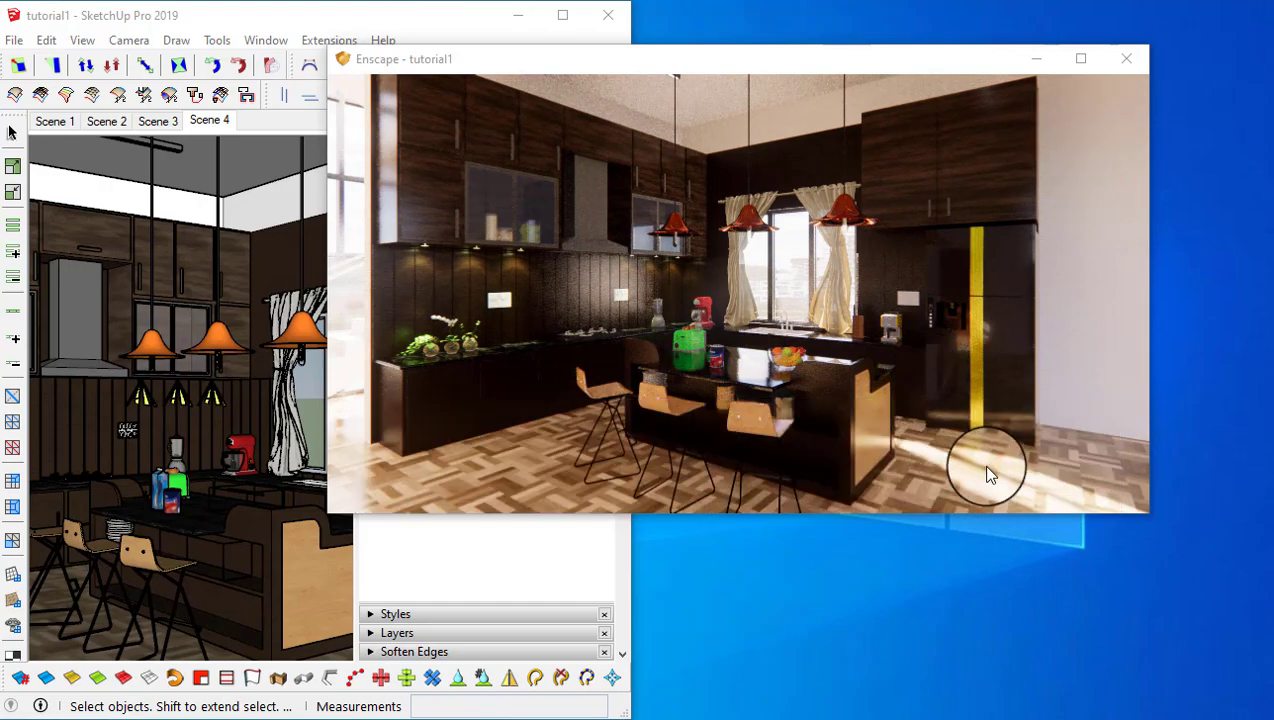
pyautogui.keyDown('shift'); pyautogui.moveTo(1041, 355); pyautogui.dragTo(1010, 364, button='right'); pyautogui.keyUp('shift')
pyautogui.press('h')
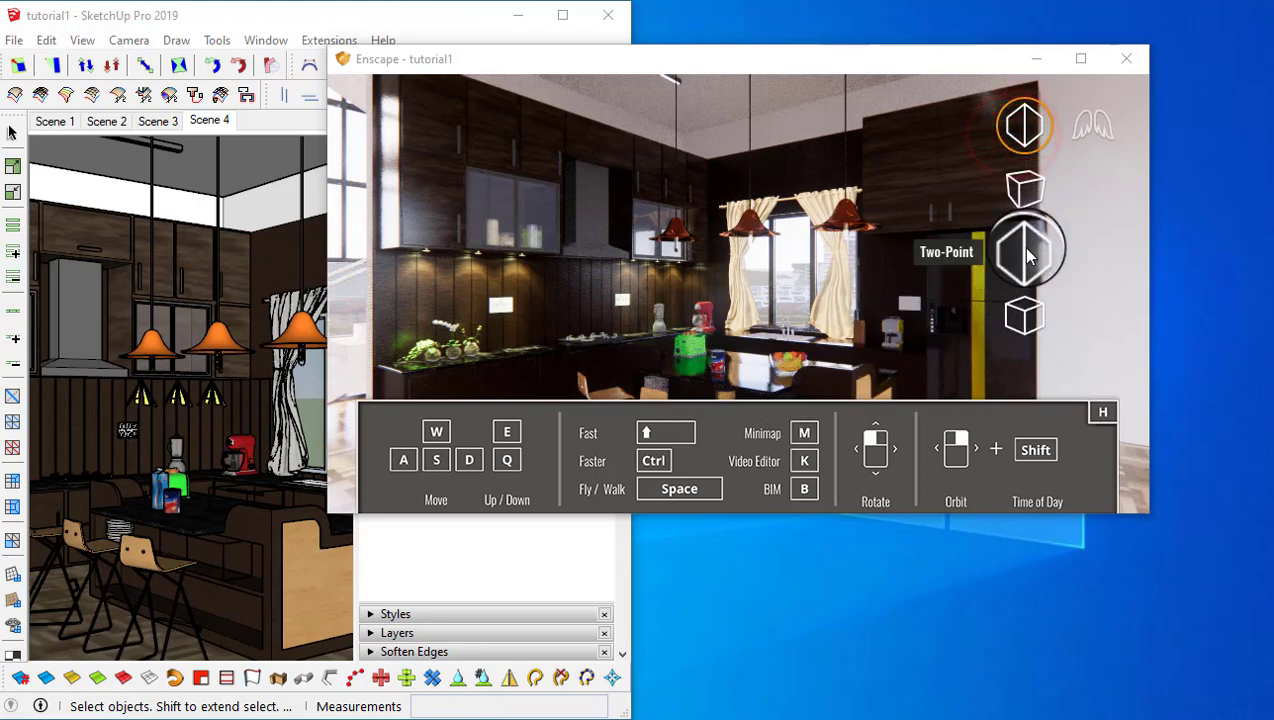
# - Switch the kitchen render between perspective and two-point projection, rotating the camera in each to compare them
pyautogui.click(1024, 188)
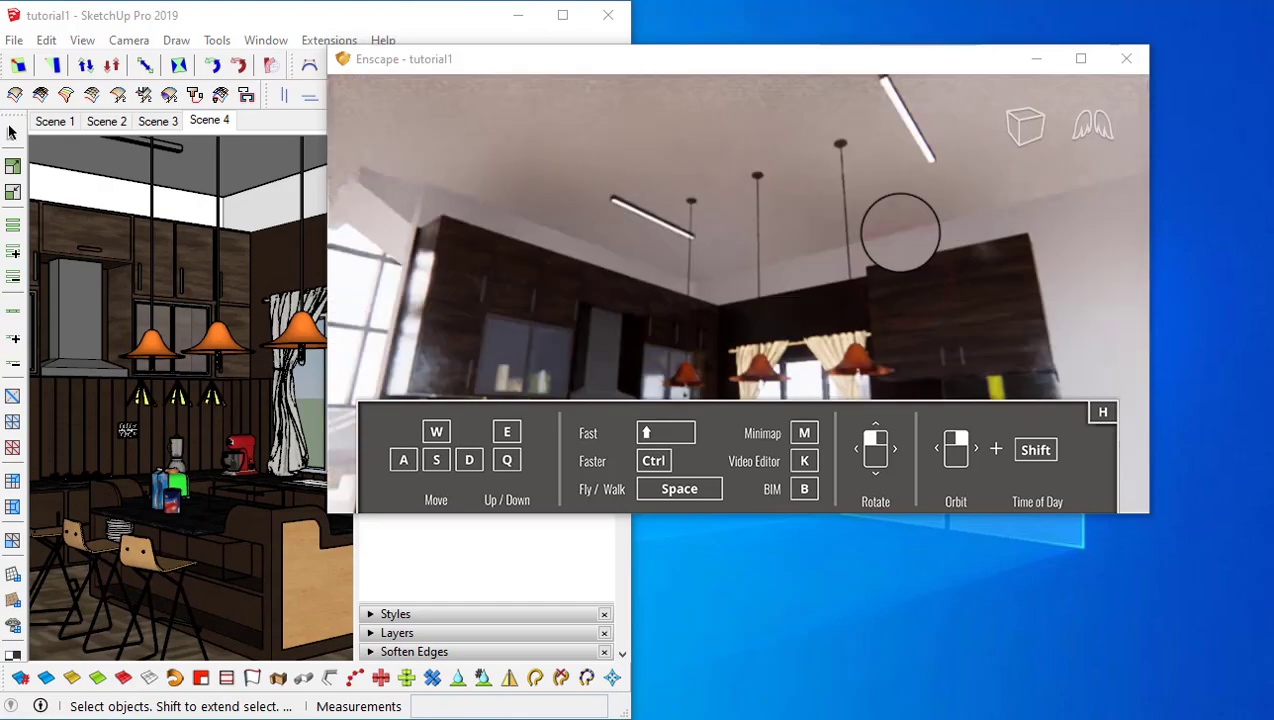
pyautogui.moveTo(988, 295); pyautogui.dragTo(1038, 336)
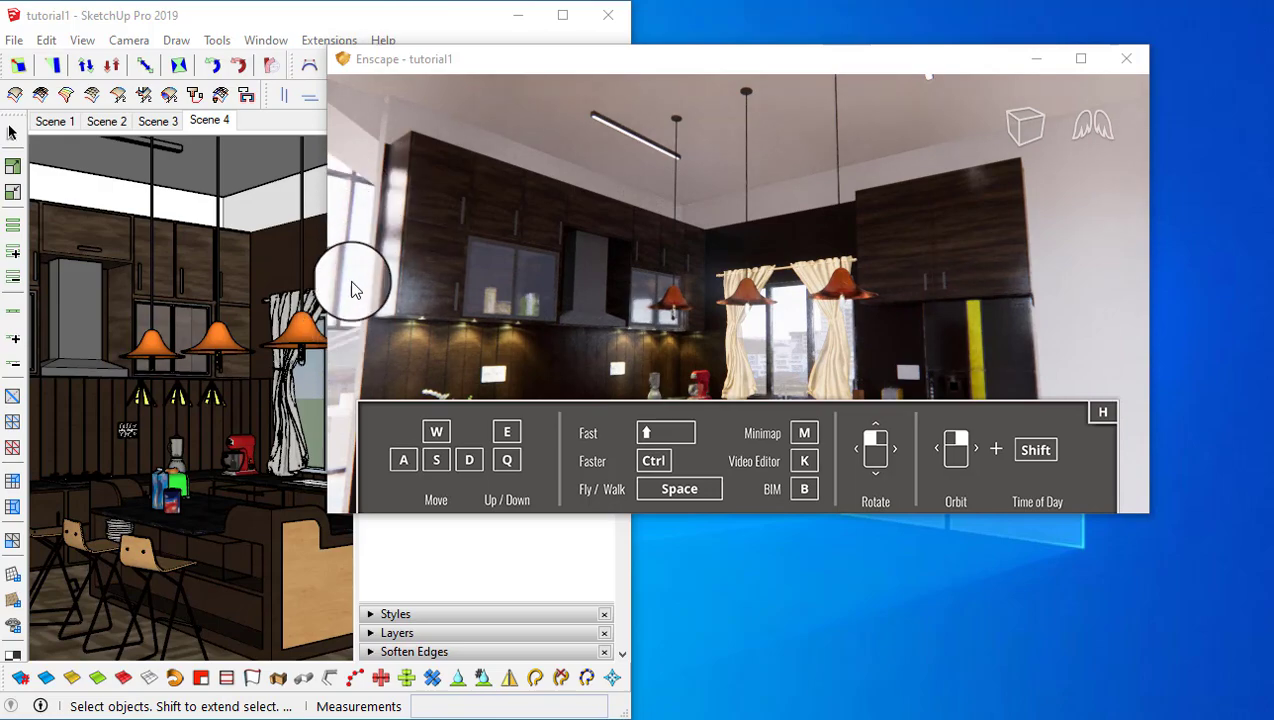
pyautogui.moveTo(505, 205); pyautogui.dragTo(517, 255)
pyautogui.click(1027, 130)
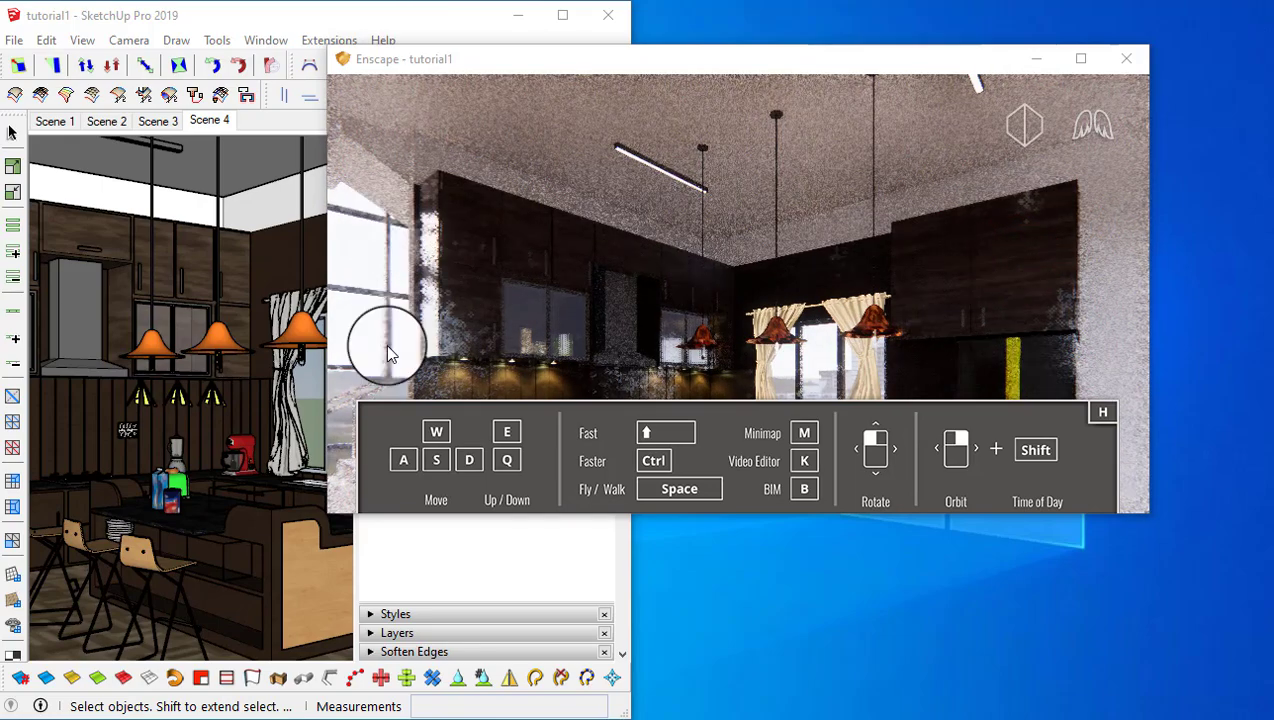
pyautogui.moveTo(522, 258)
pyautogui.mouseDown()
pyautogui.moveTo(522, 278)
pyautogui.moveTo(526, 264)
pyautogui.mouseUp()
# - Switch the render to orthographic projection and orbit around the exterior of the house
pyautogui.moveTo(1024, 126)
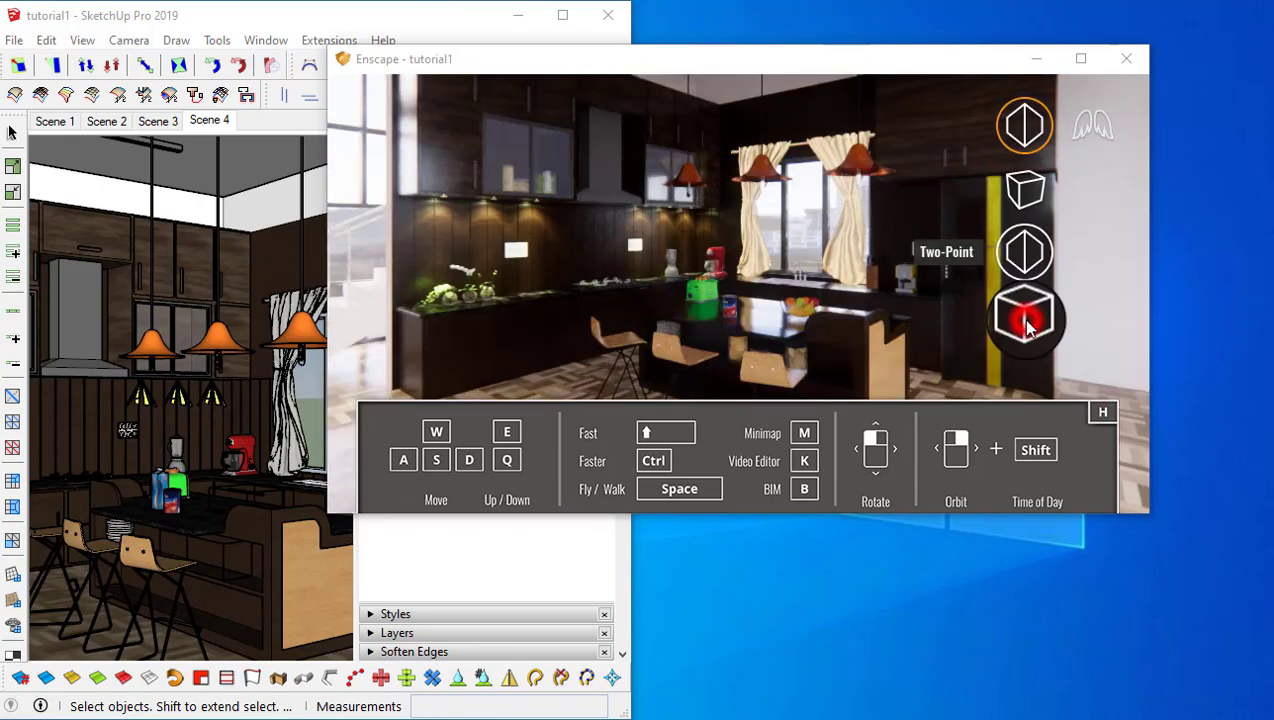
pyautogui.click(1025, 320)
pyautogui.moveTo(705, 258); pyautogui.dragTo(736, 363)
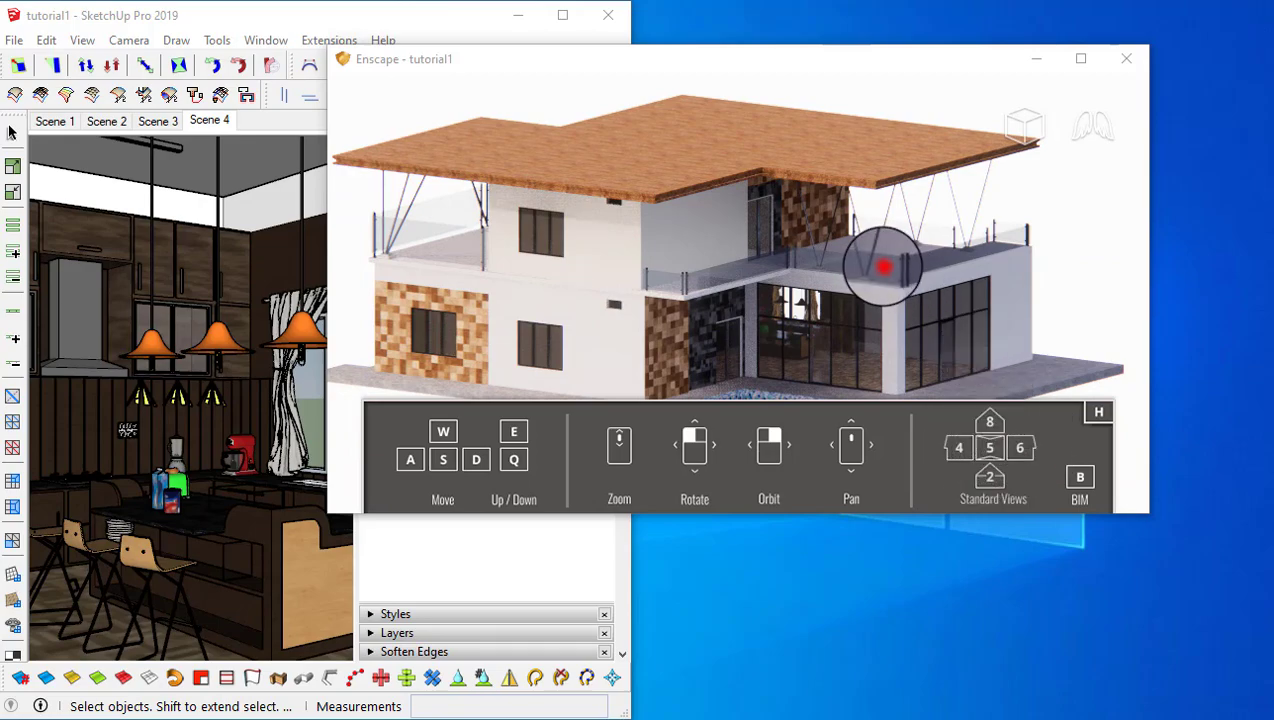
pyautogui.moveTo(883, 265); pyautogui.dragTo(988, 406)
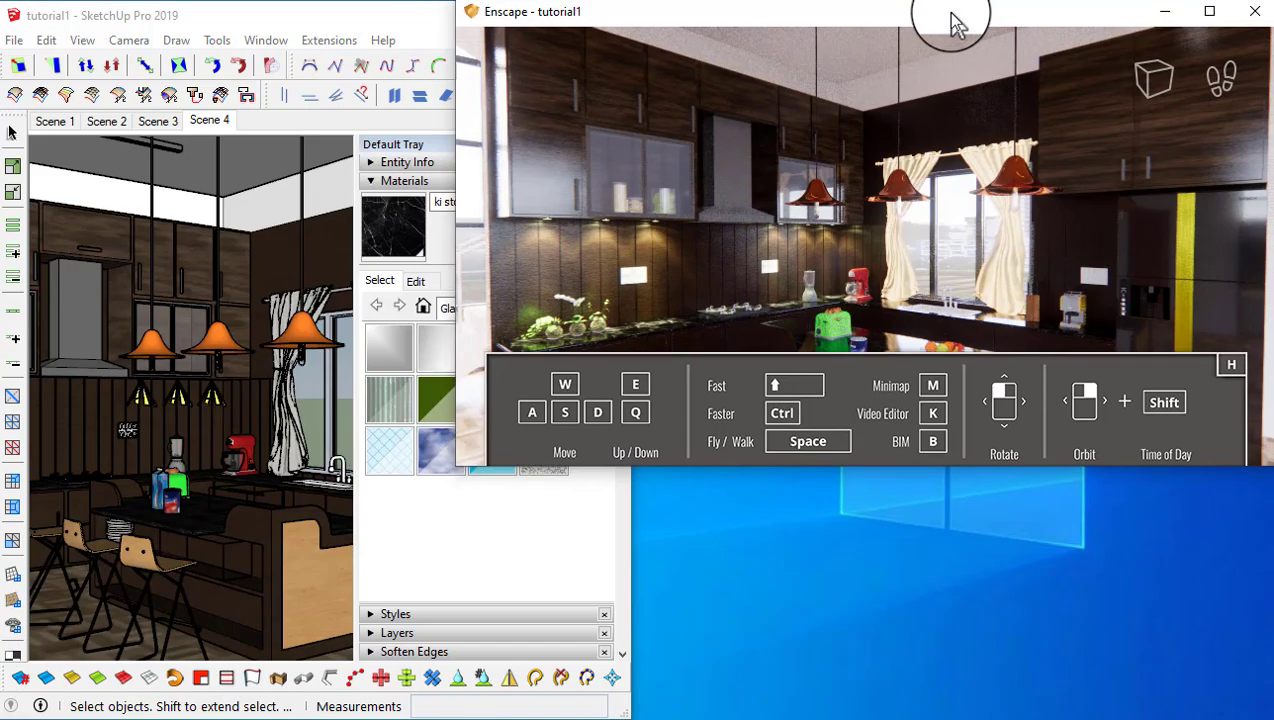
# - Place the Enscape render window beside the SketchUp window without overlap, and close SketchUp's Default Tray
pyautogui.moveTo(951, 14); pyautogui.dragTo(951, 18)
pyautogui.moveTo(452, 209); pyautogui.dragTo(626, 210)
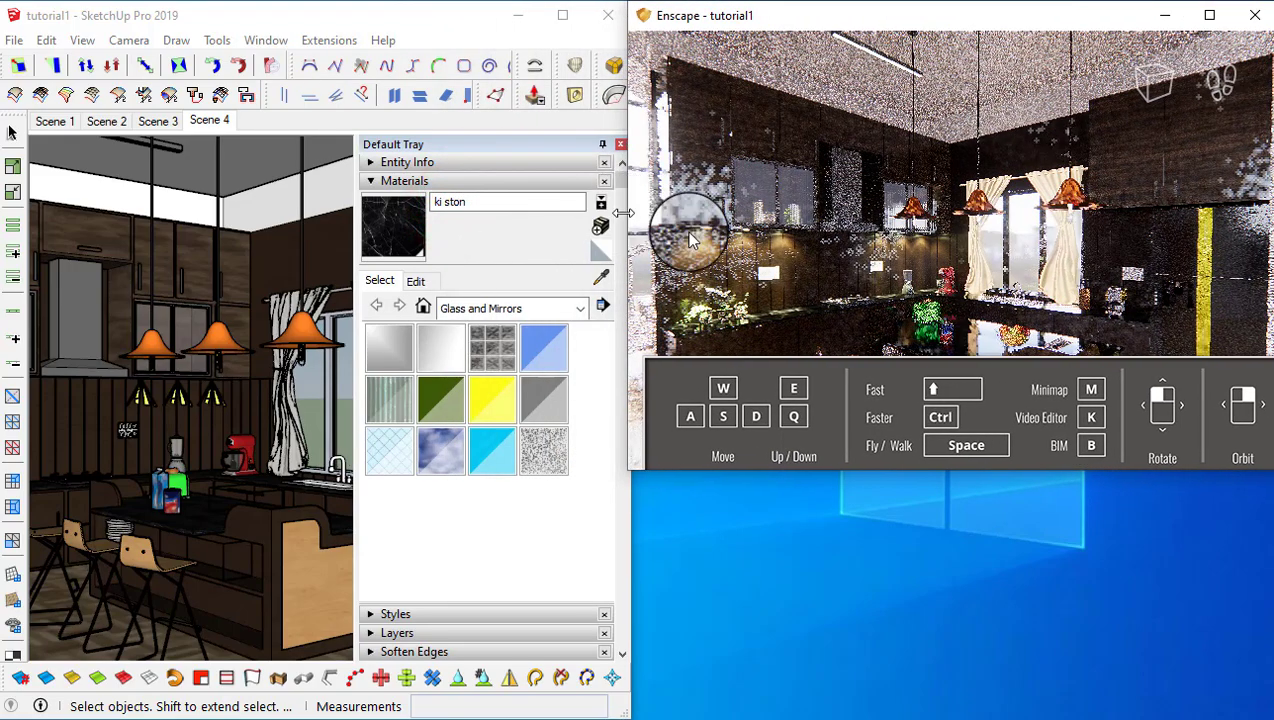
pyautogui.click(993, 238)
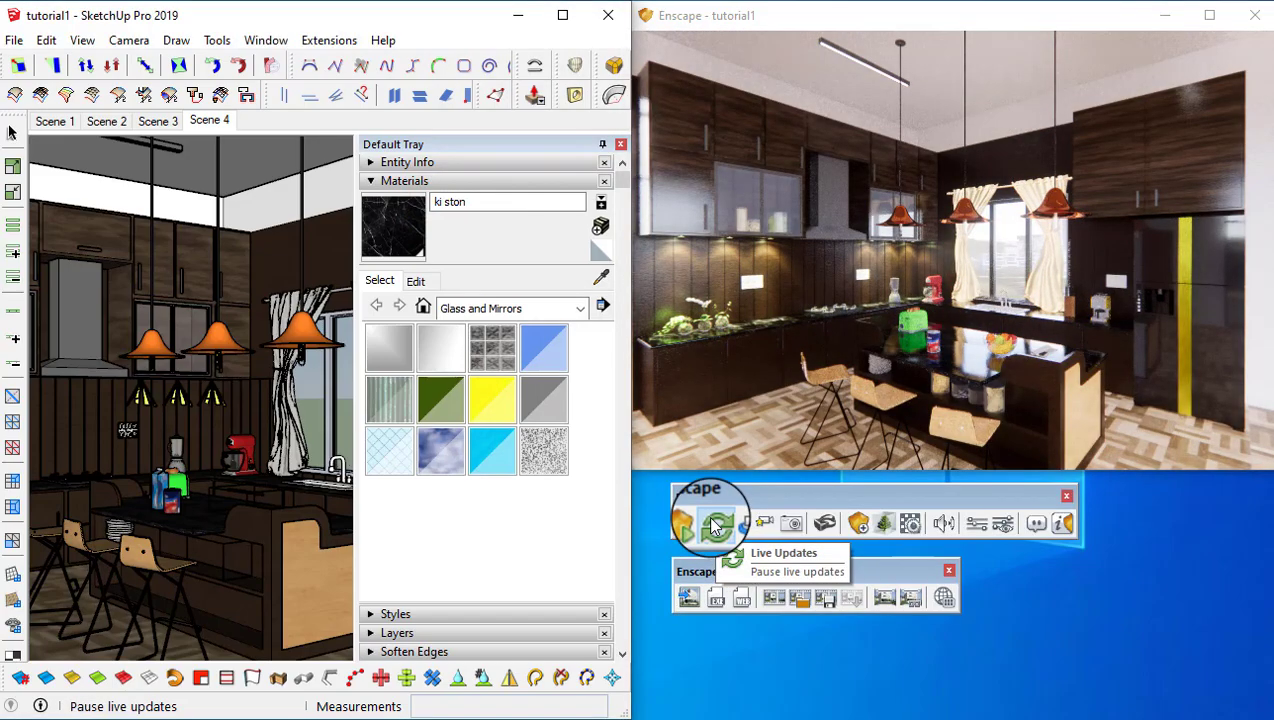
pyautogui.click(620, 144)
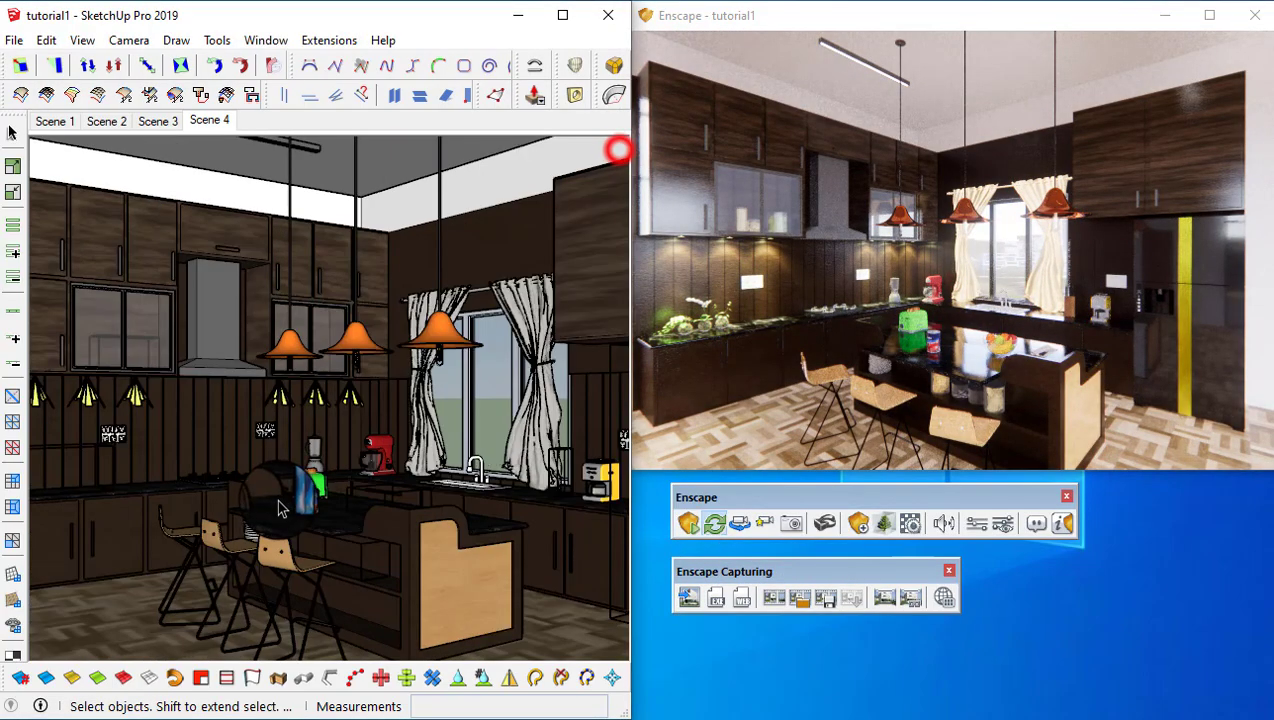
# - Draw a rectangle of about 2' 1 1/2" by 3' 5" on the open kitchen floor beside the bar stools
pyautogui.moveTo(298, 517)
pyautogui.mouseDown(button='middle')
pyautogui.moveTo(264, 489)
pyautogui.moveTo(318, 526)
pyautogui.mouseUp(button='middle')
pyautogui.press('r')
pyautogui.moveTo(941, 386); pyautogui.dragTo(898, 352)
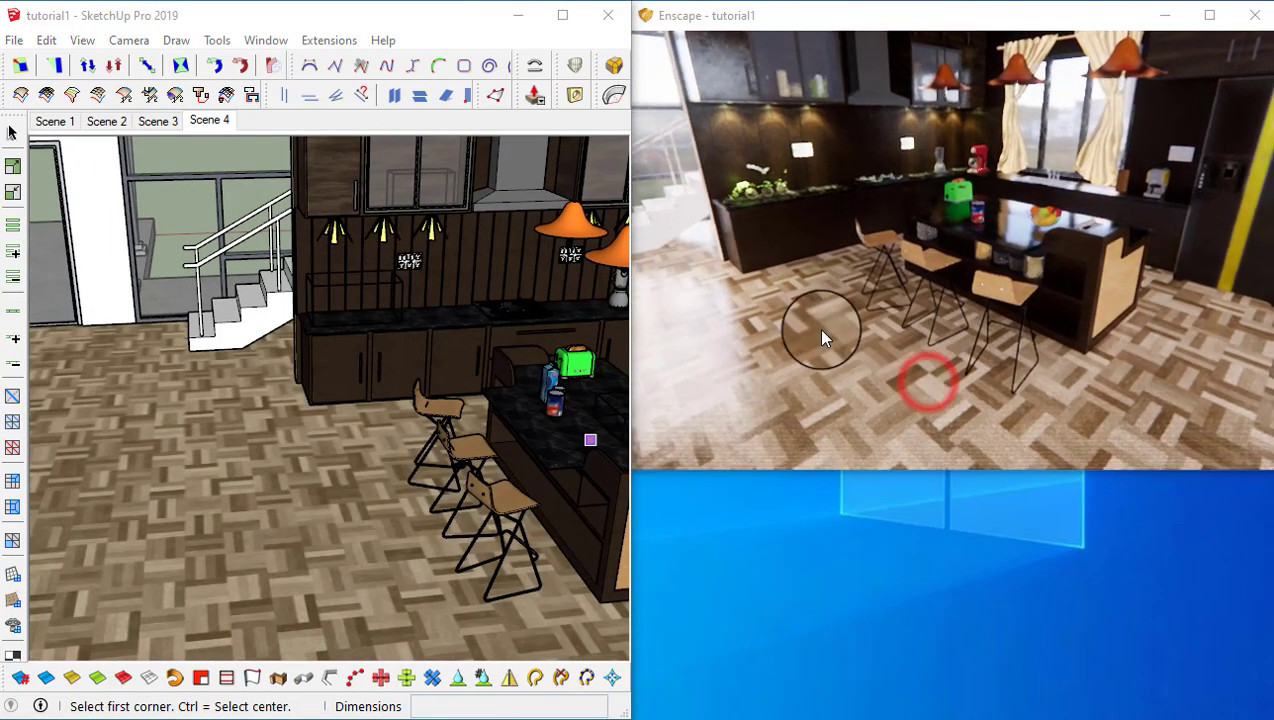
pyautogui.click(299, 589)
pyautogui.click(370, 490)
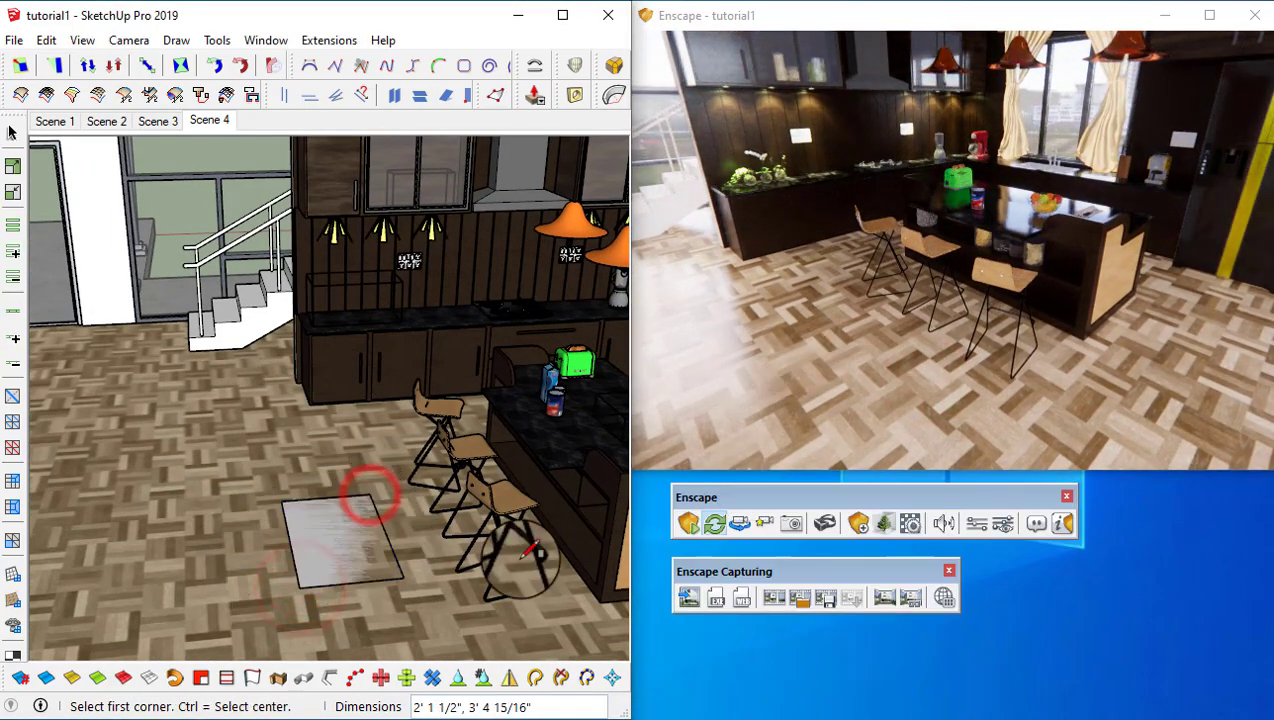
# - Push/pull the floor rectangle upward by about 2' 11" to form a box
pyautogui.press('p')
pyautogui.click(361, 555)
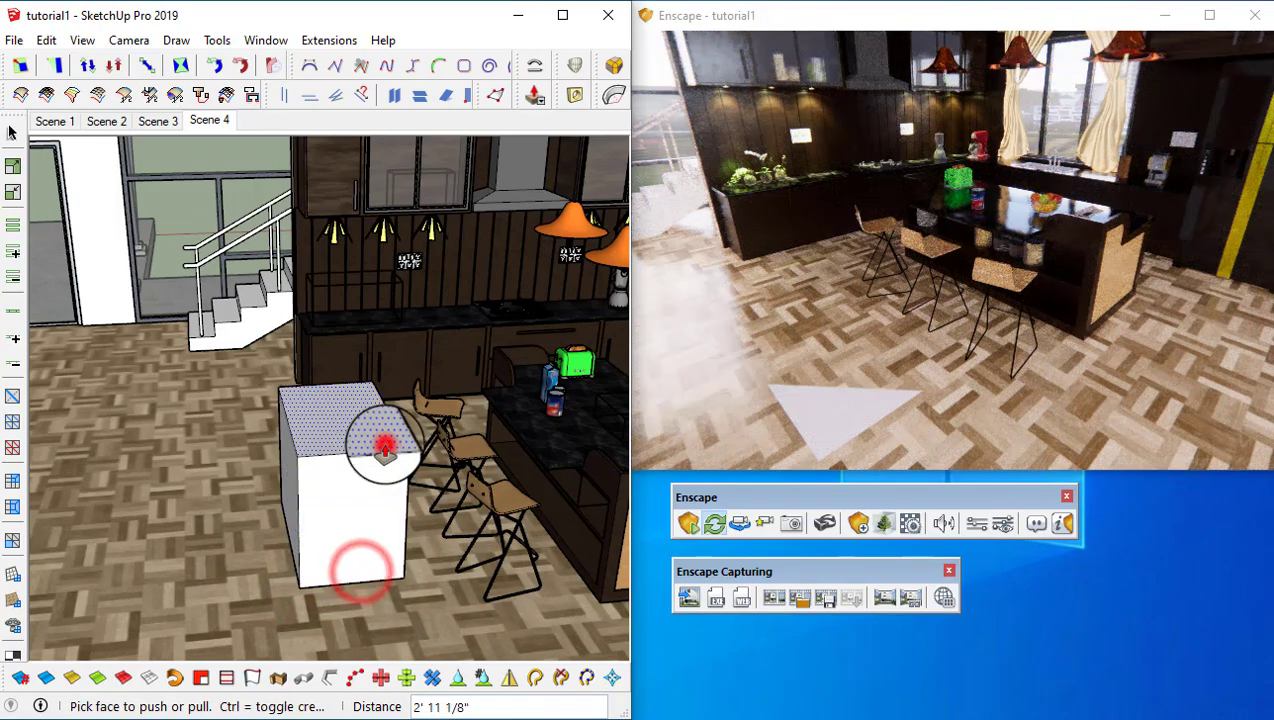
pyautogui.click(381, 441)
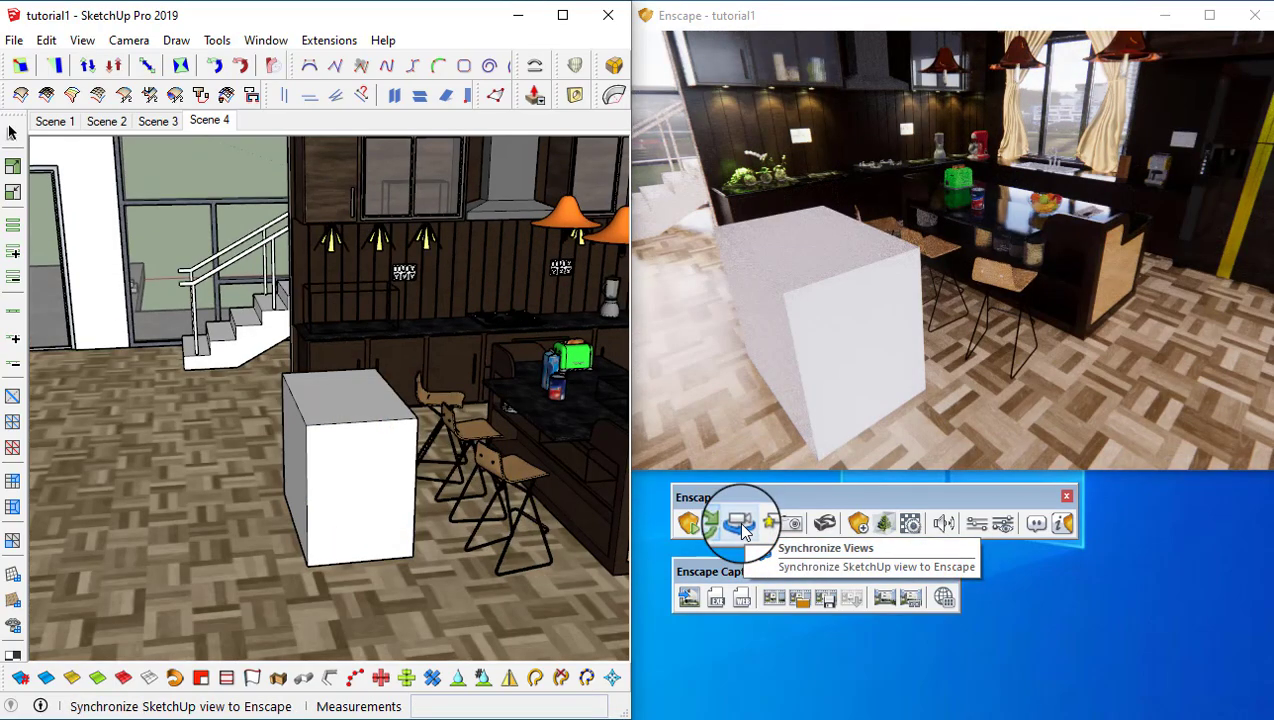
# - Synchronize the Enscape view with SketchUp, and orbit and zoom around the white box to check the render follows
pyautogui.click(740, 524)
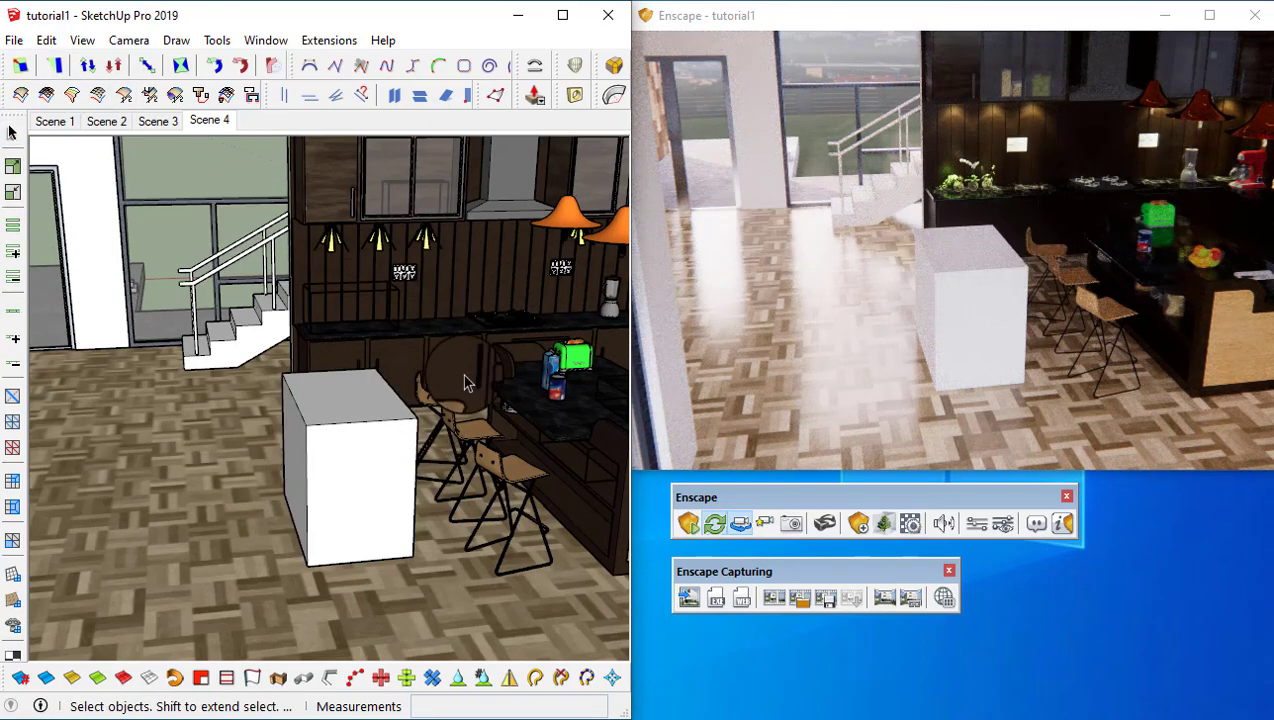
pyautogui.moveTo(375, 445)
pyautogui.mouseDown(button='middle')
pyautogui.moveTo(355, 415)
pyautogui.moveTo(357, 346)
pyautogui.moveTo(455, 361)
pyautogui.moveTo(340, 368)
pyautogui.mouseUp(button='middle')
pyautogui.scroll(5, 340, 355)
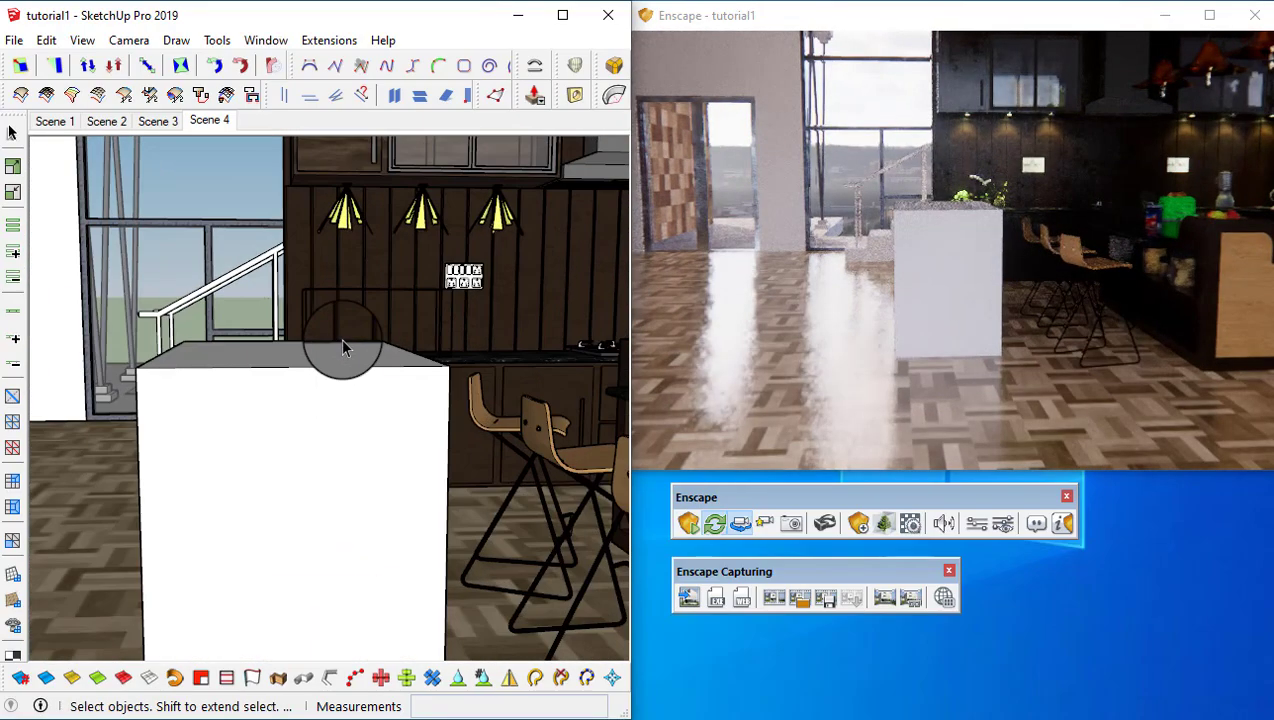
pyautogui.scroll(-5, 342, 344)
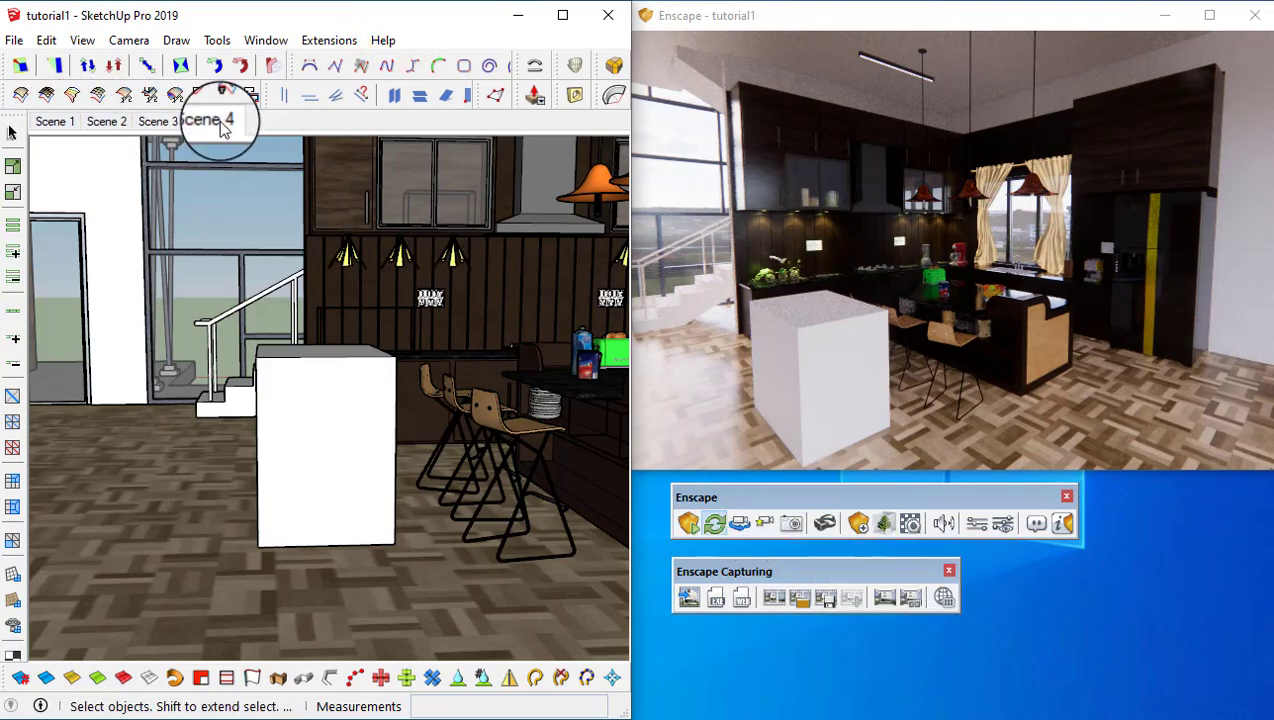
# - Frame the kitchen island and window in the render and create a CAD view named 1 from that camera
pyautogui.click(918, 312)
pyautogui.click(471, 27)
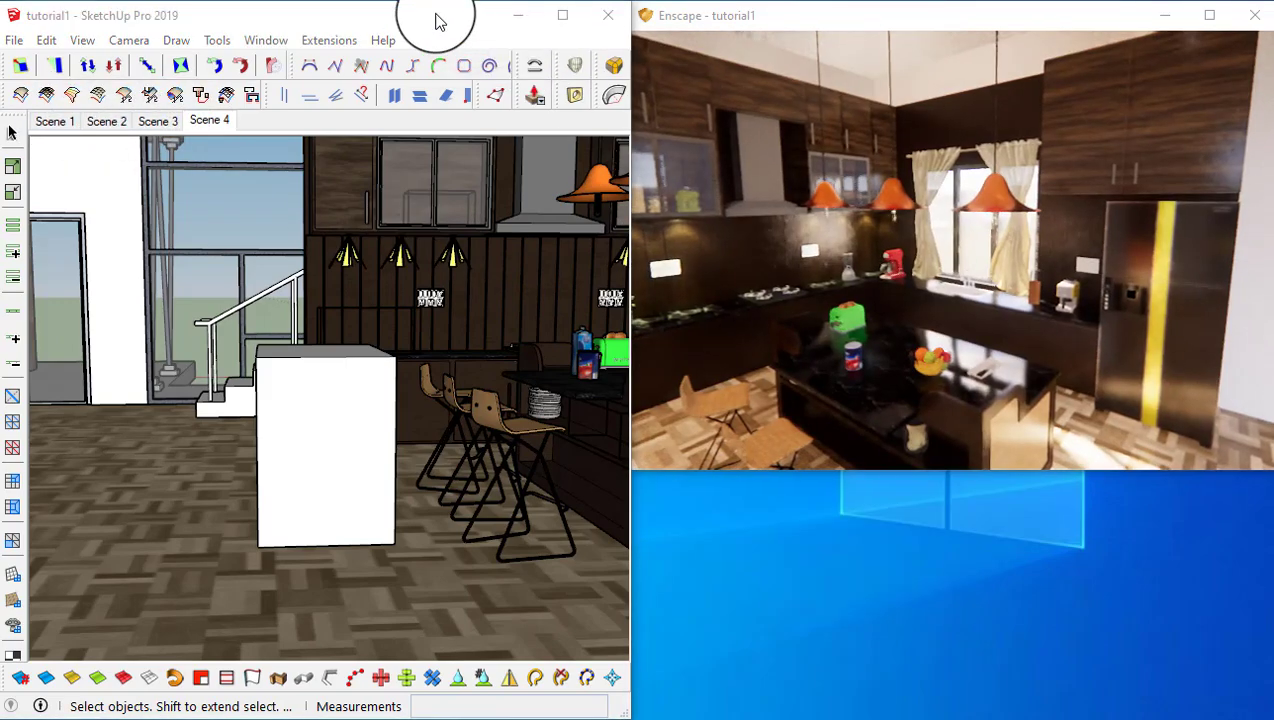
pyautogui.click(438, 14)
pyautogui.moveTo(989, 231)
pyautogui.mouseDown()
pyautogui.moveTo(976, 254)
pyautogui.moveTo(988, 265)
pyautogui.moveTo(967, 242)
pyautogui.mouseUp()
pyautogui.click(335, 22)
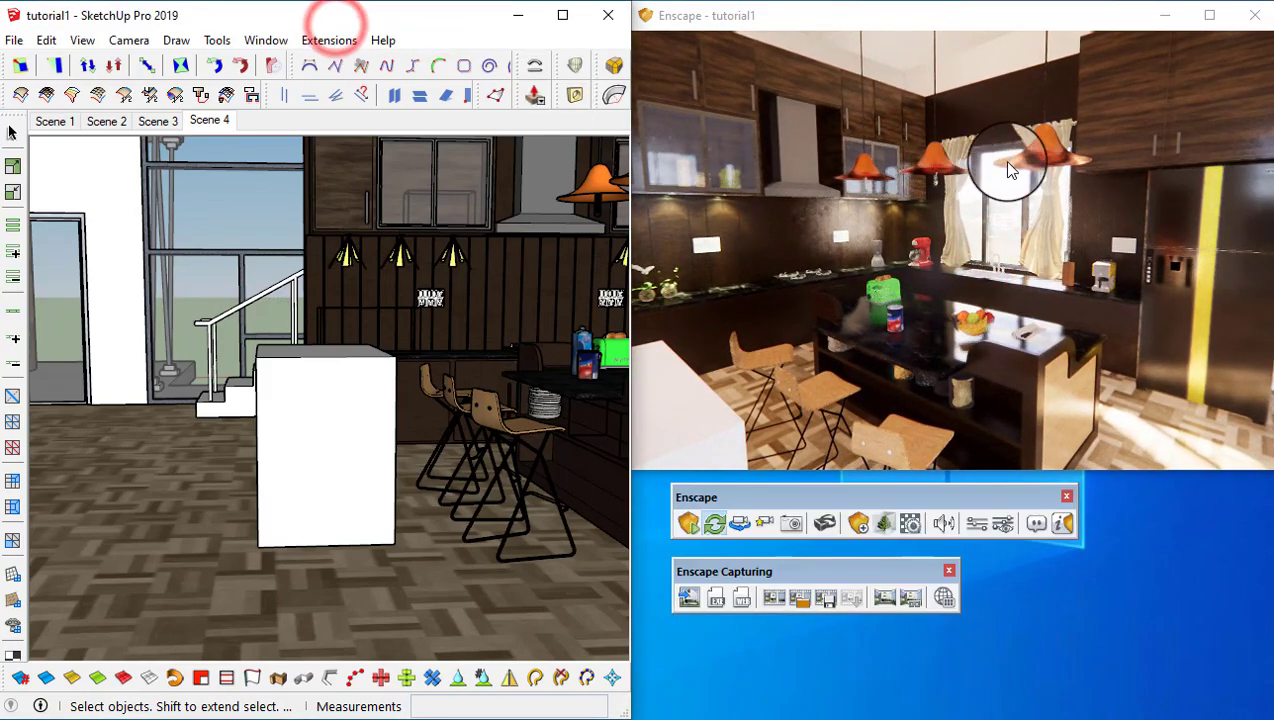
pyautogui.click(793, 522)
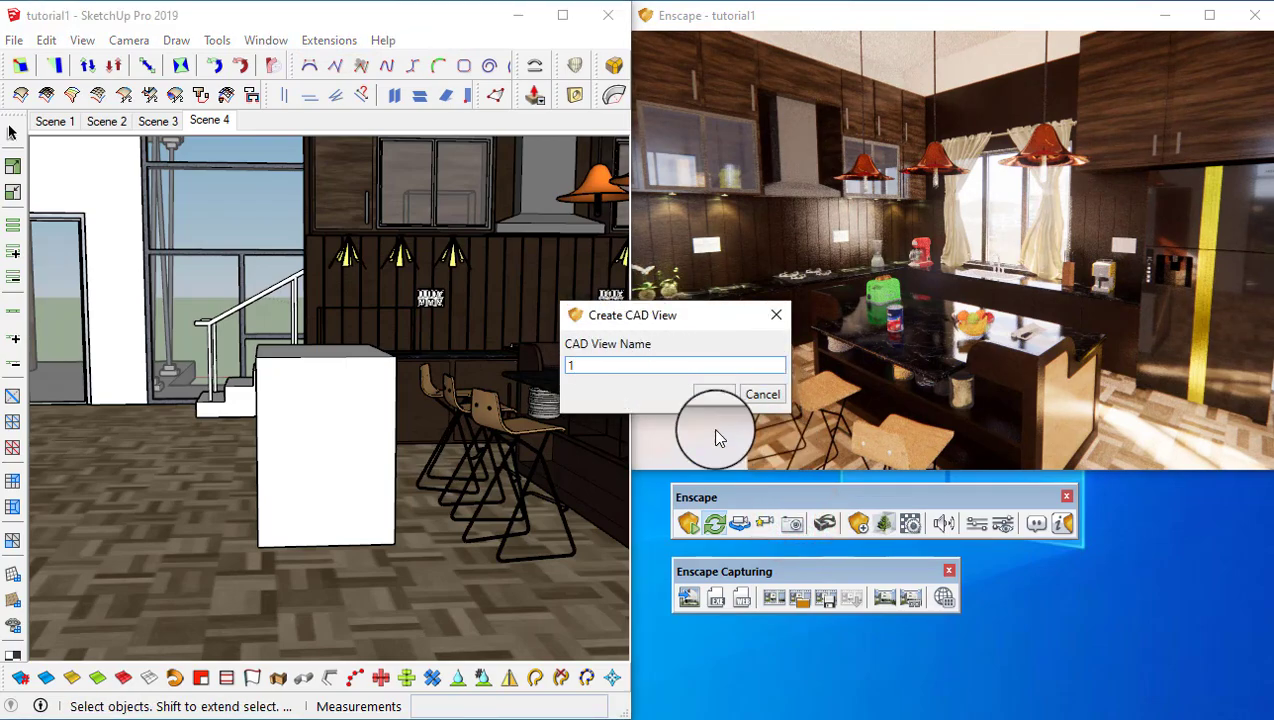
pyautogui.click(715, 396)
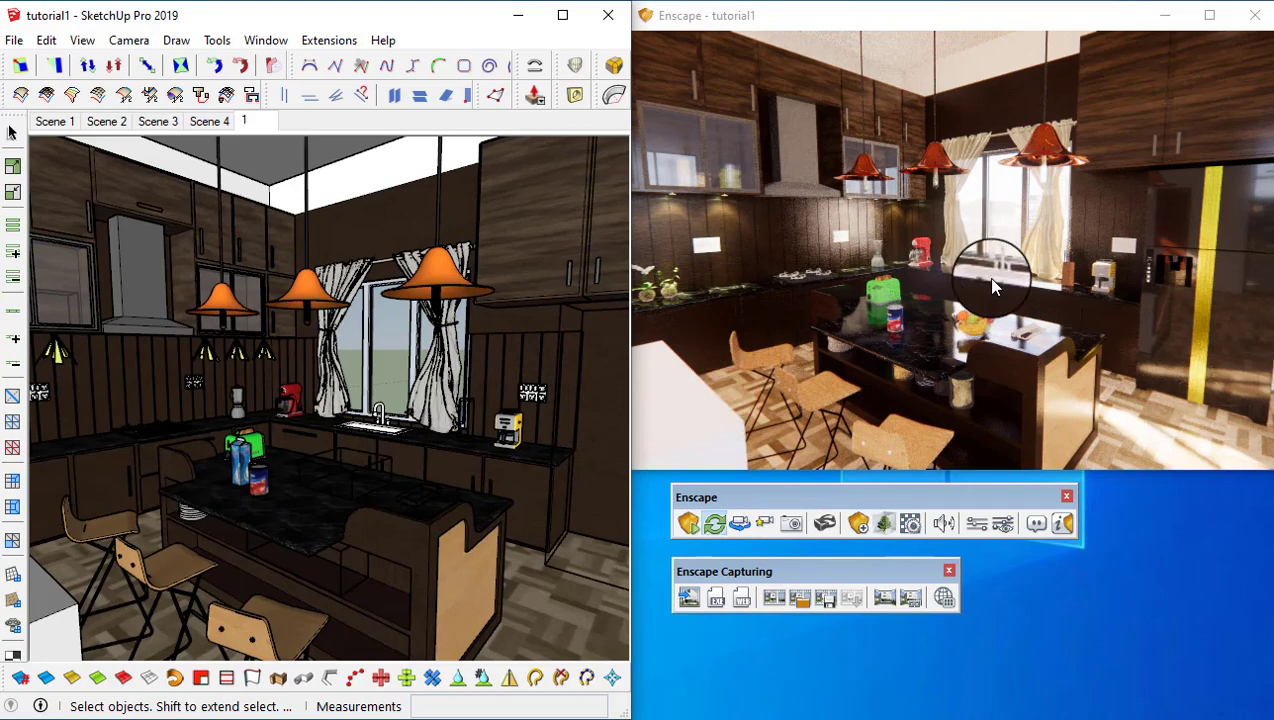
# - Switch the render between the saved views 1, Scene 3 and Scene 4
pyautogui.click(765, 522)
pyautogui.click(822, 187)
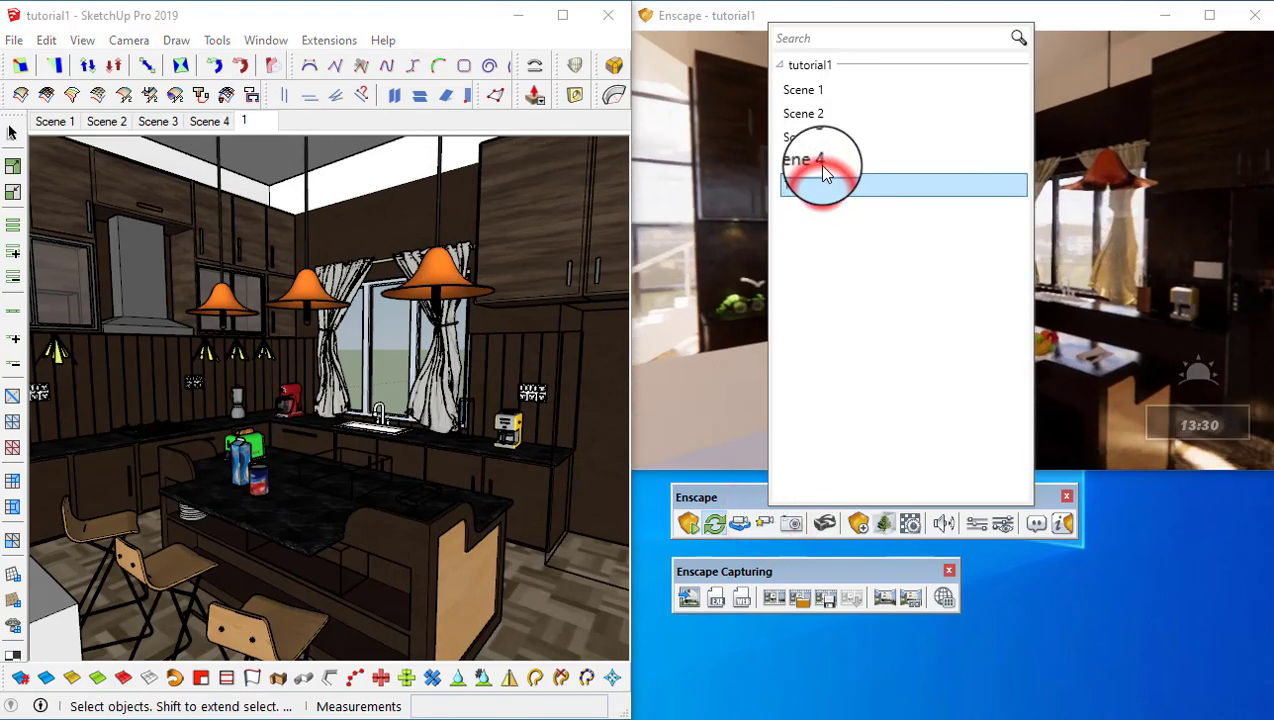
pyautogui.click(821, 137)
pyautogui.click(824, 163)
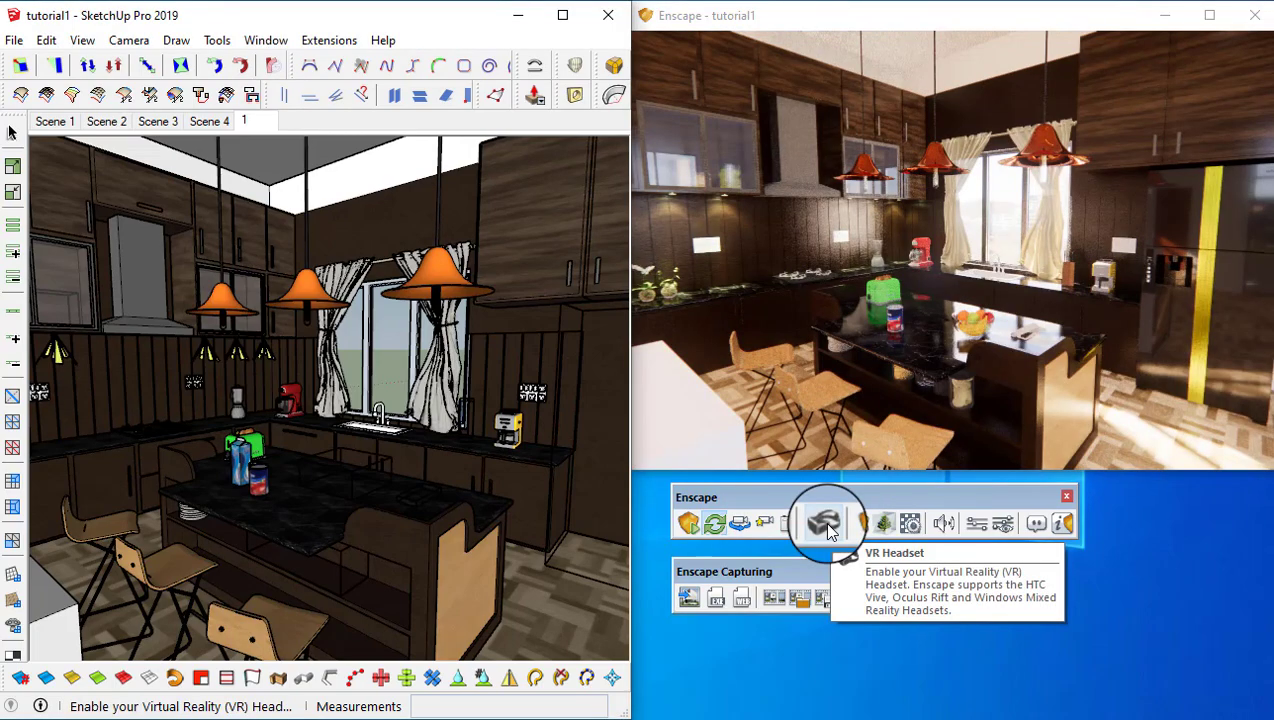
# - Reframe the kitchen island in the render and open the Enscape Objects window for the SketchUp model
pyautogui.moveTo(1018, 180)
pyautogui.mouseDown()
pyautogui.moveTo(1032, 174)
pyautogui.moveTo(1018, 187)
pyautogui.moveTo(1010, 178)
pyautogui.moveTo(1028, 178)
pyautogui.moveTo(988, 247)
pyautogui.mouseUp()
pyautogui.click(430, 12)
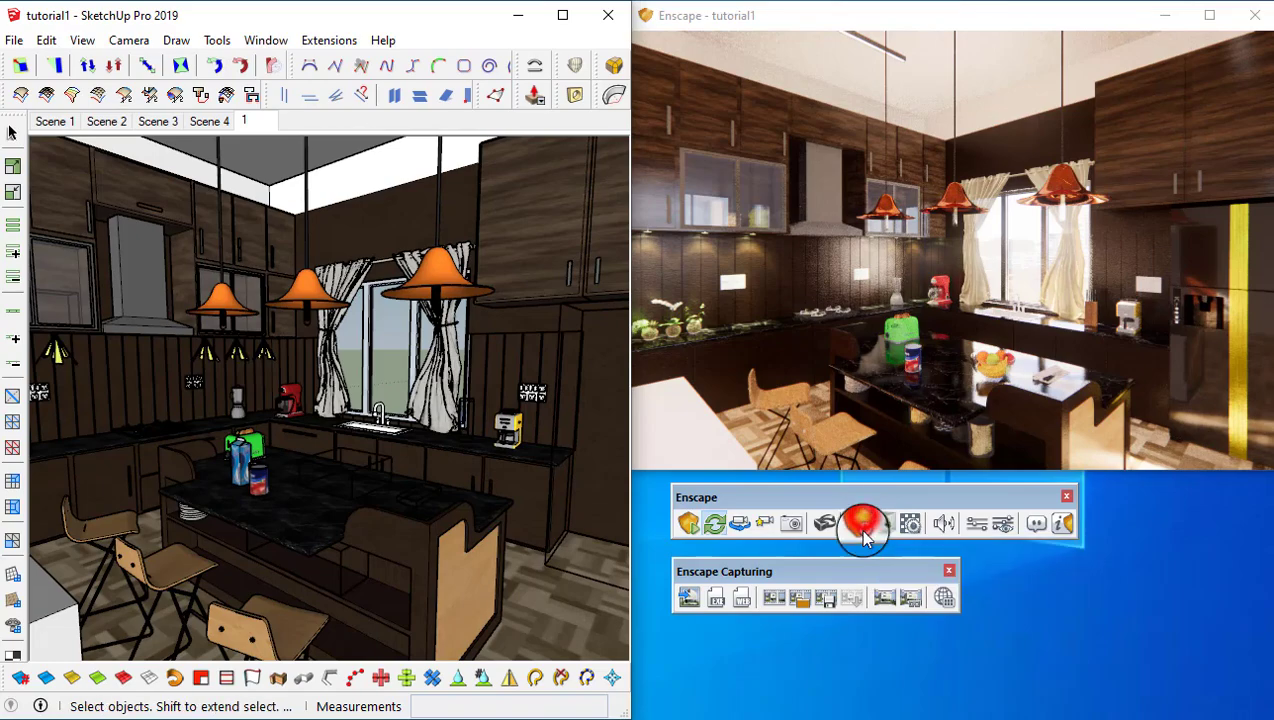
pyautogui.click(862, 523)
pyautogui.moveTo(432, 172); pyautogui.dragTo(470, 175)
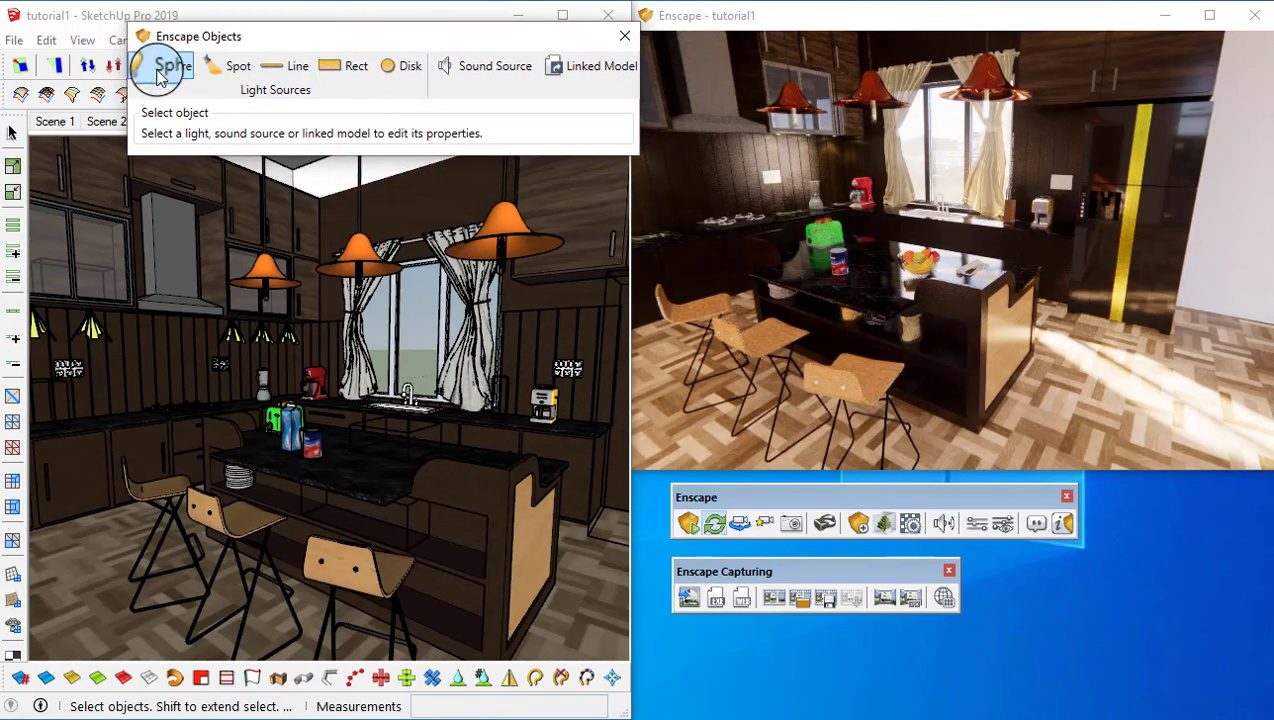
# - Place a sphere light just above the black kitchen island countertop, beside the drink can
pyautogui.click(157, 70)
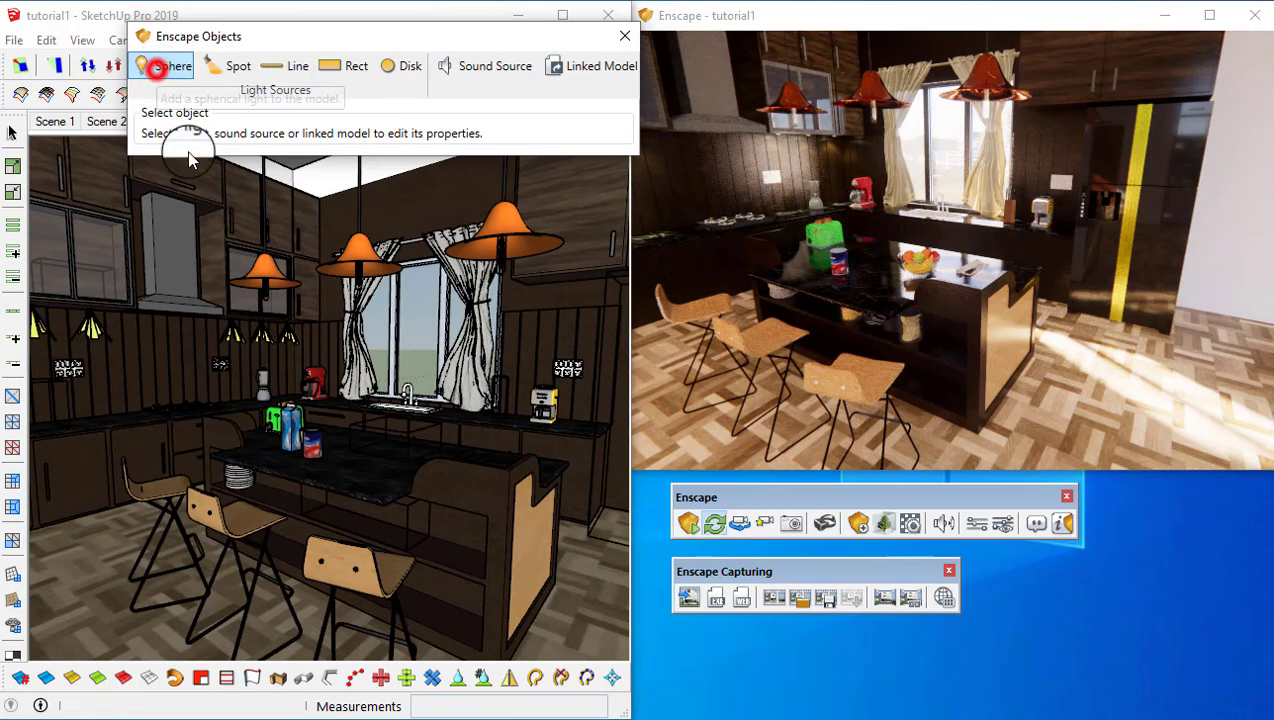
pyautogui.scroll(4, 360, 472)
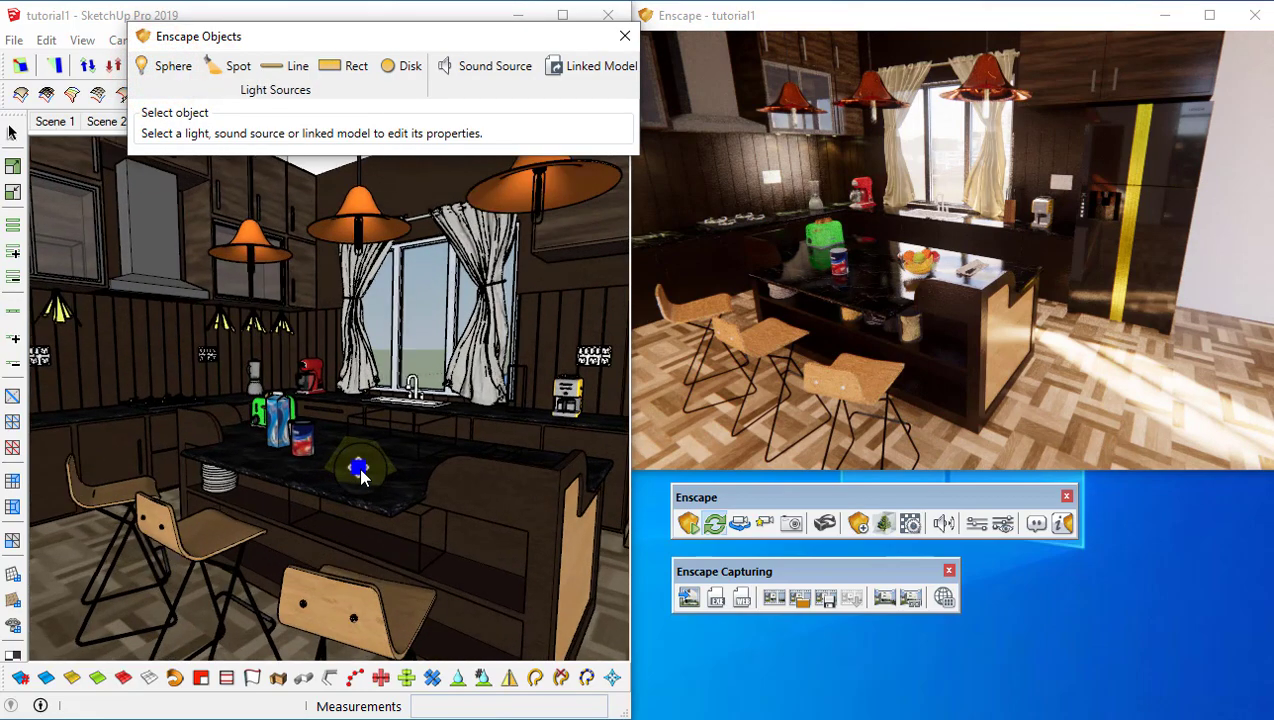
pyautogui.click(364, 465)
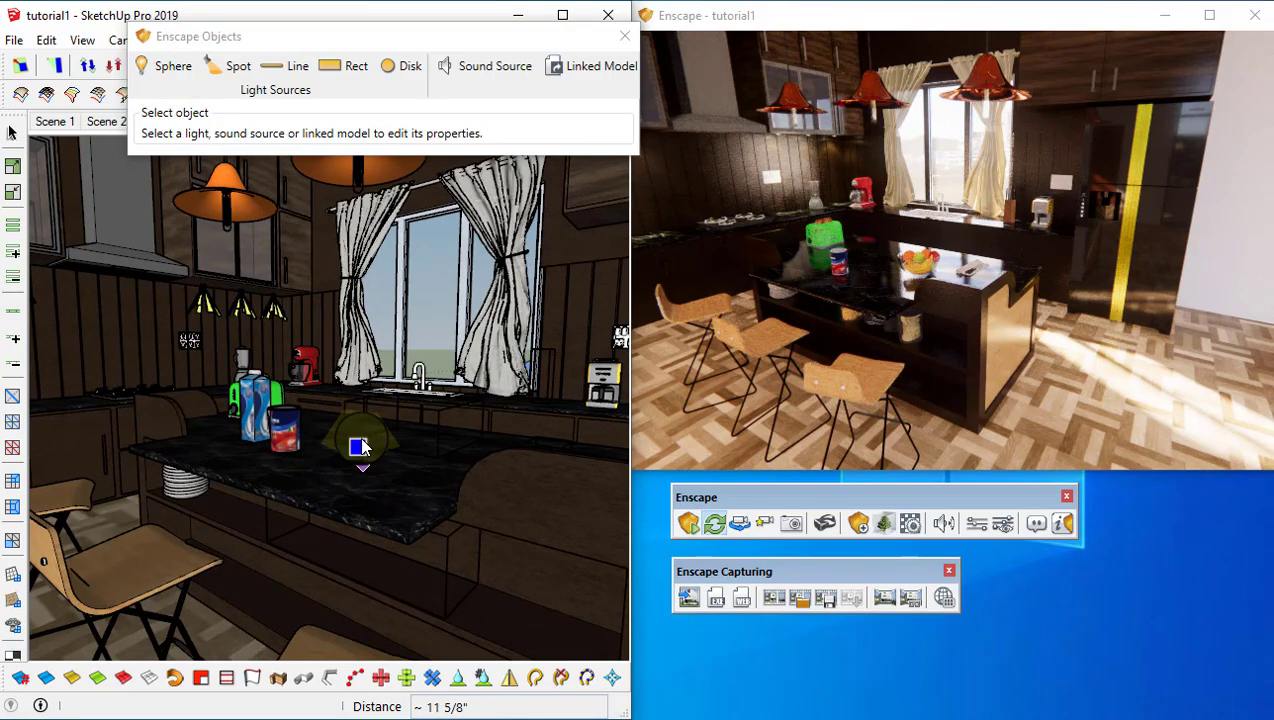
pyautogui.scroll(2, 372, 448)
pyautogui.moveTo(375, 452); pyautogui.dragTo(242, 514, button='middle')
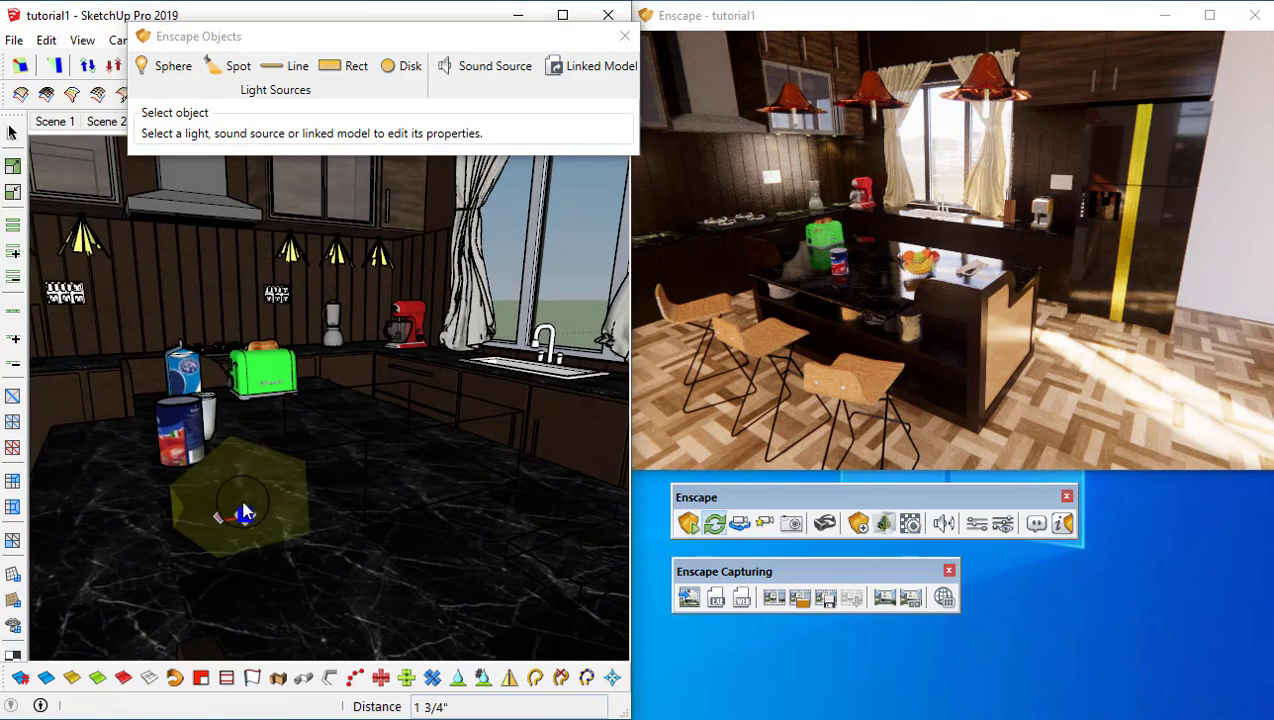
pyautogui.click(224, 482)
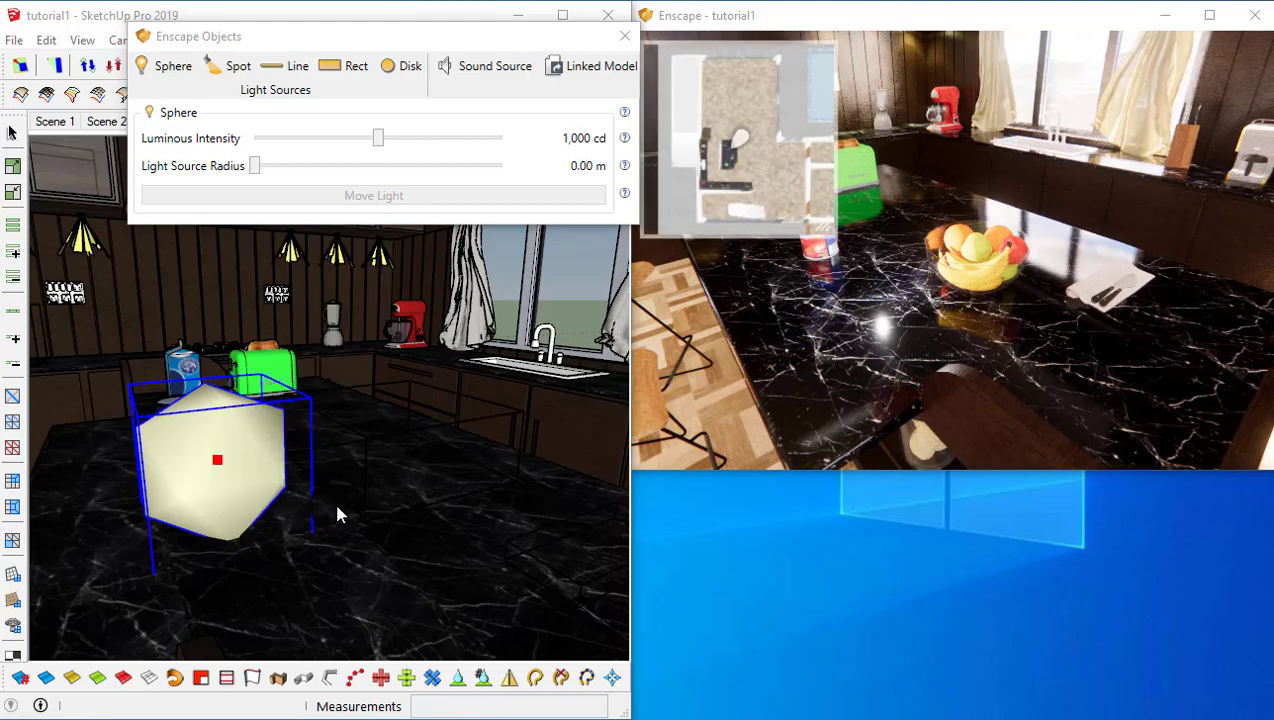
# - Move the sphere light up by about 9 13/16" and increase its luminous intensity and light source radius
pyautogui.click(774, 250)
pyautogui.click(395, 465)
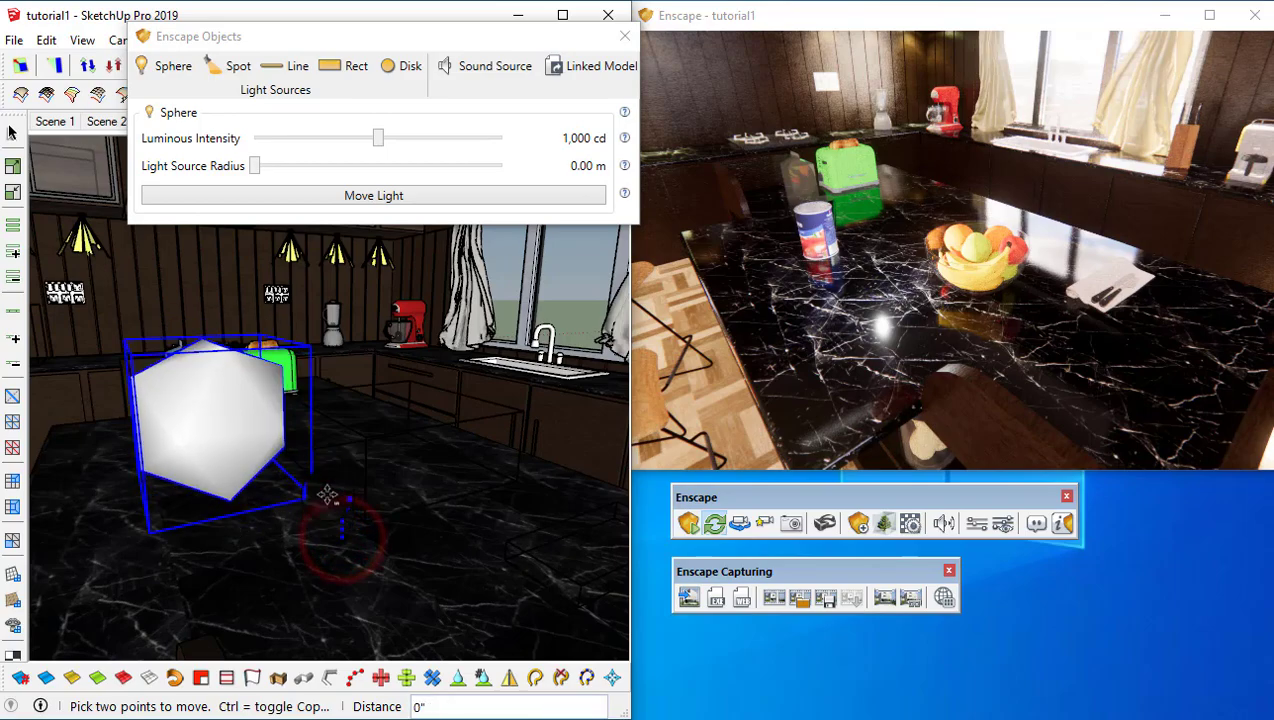
pyautogui.click(343, 398)
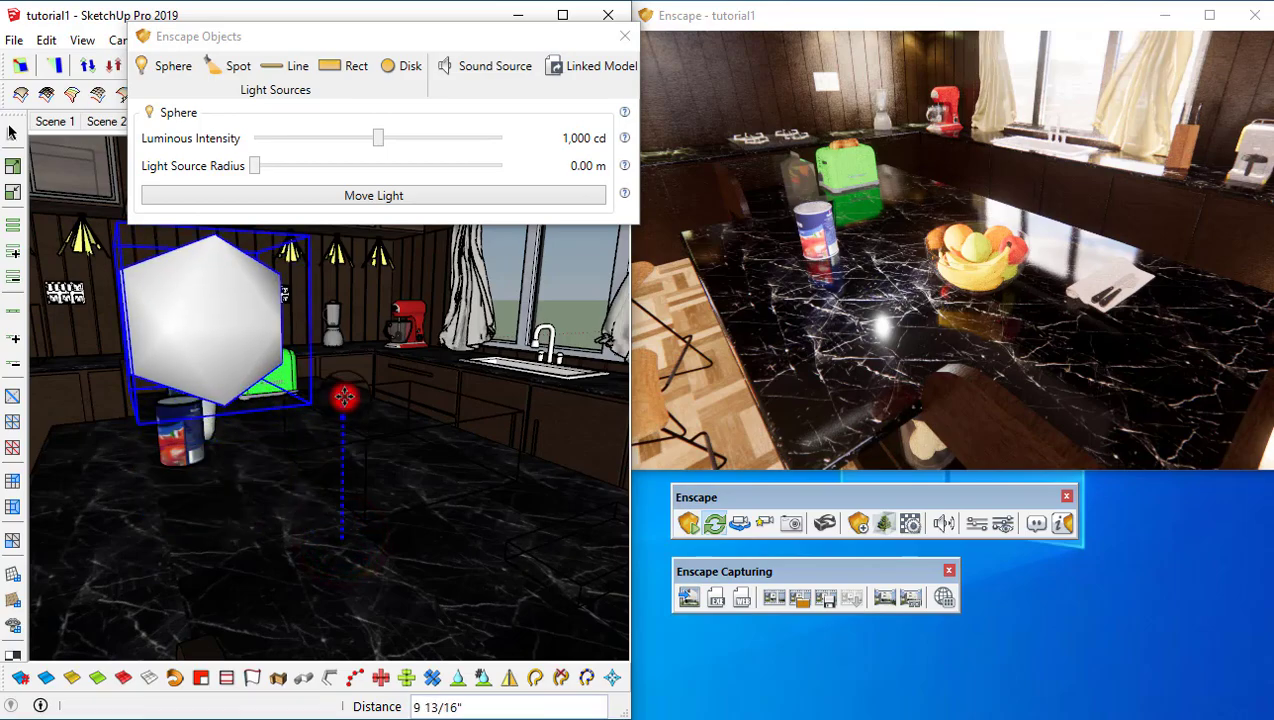
pyautogui.moveTo(375, 138); pyautogui.dragTo(405, 148)
pyautogui.moveTo(255, 166); pyautogui.dragTo(283, 165)
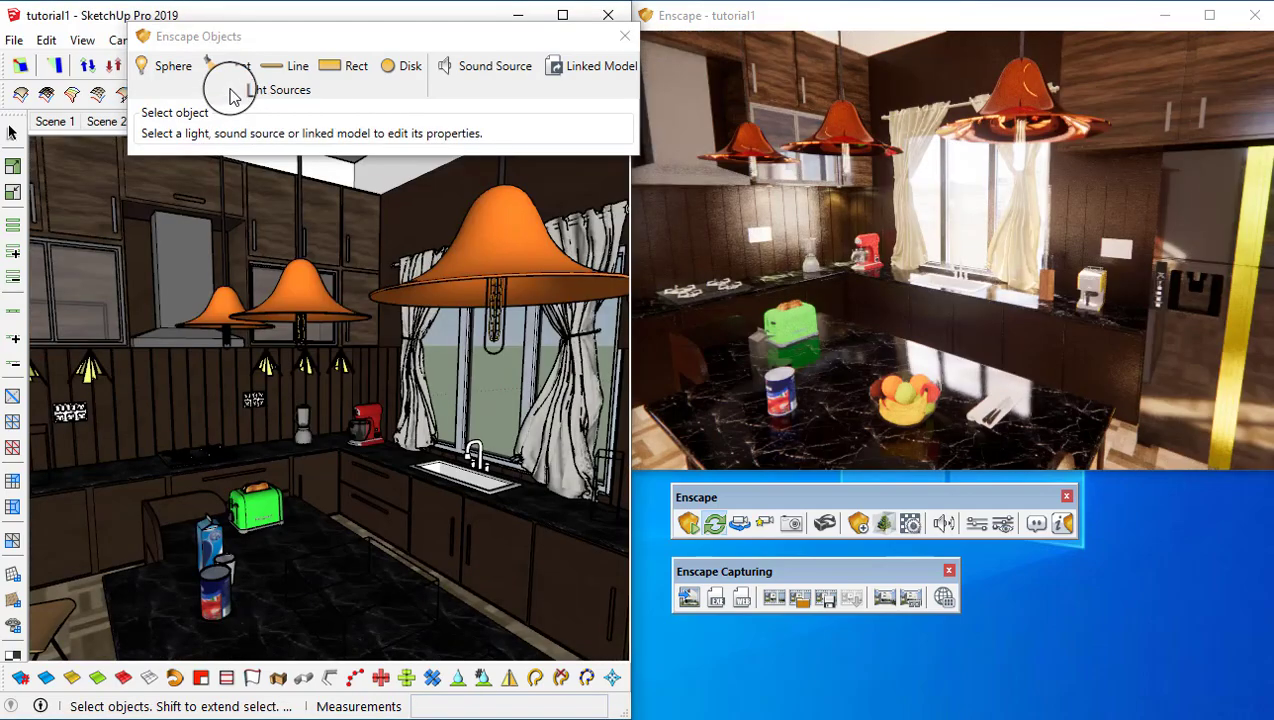
# - Place a downward-aimed spot light below the nearest pendant lamp's bulb, with 1,000,000 cd luminous intensity and an 83.8° beam angle
pyautogui.click(219, 68)
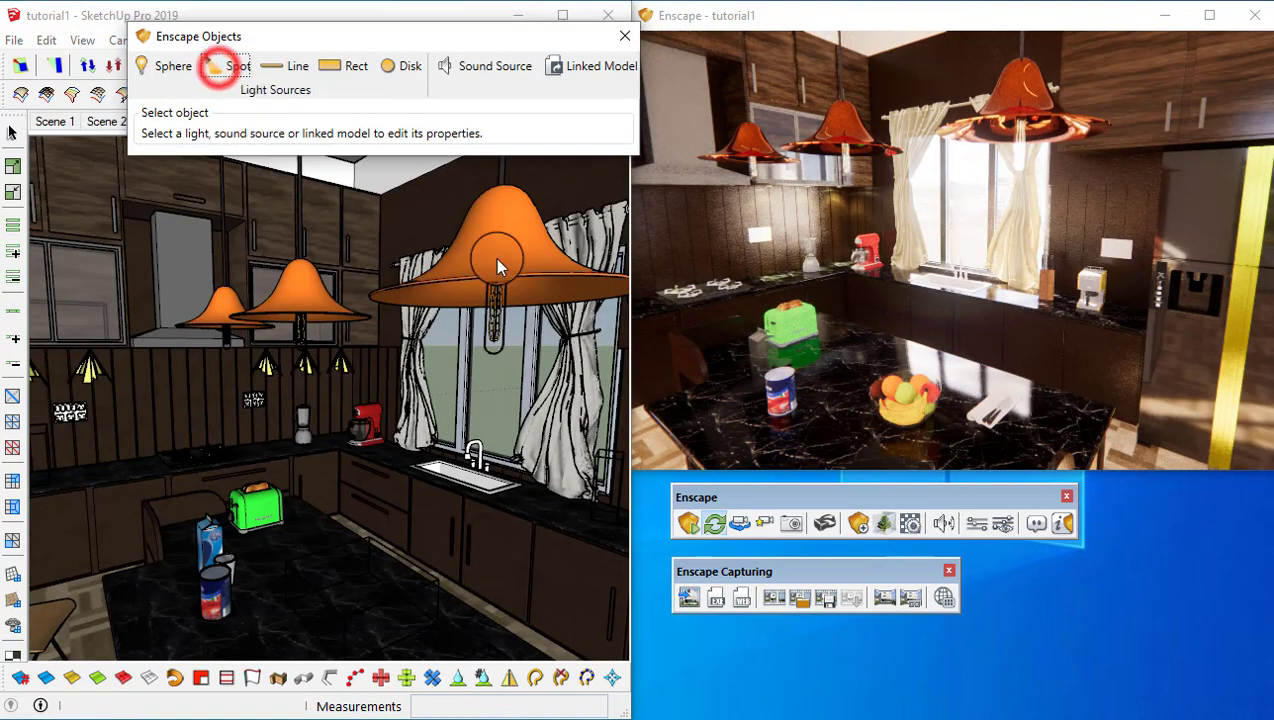
pyautogui.click(491, 344)
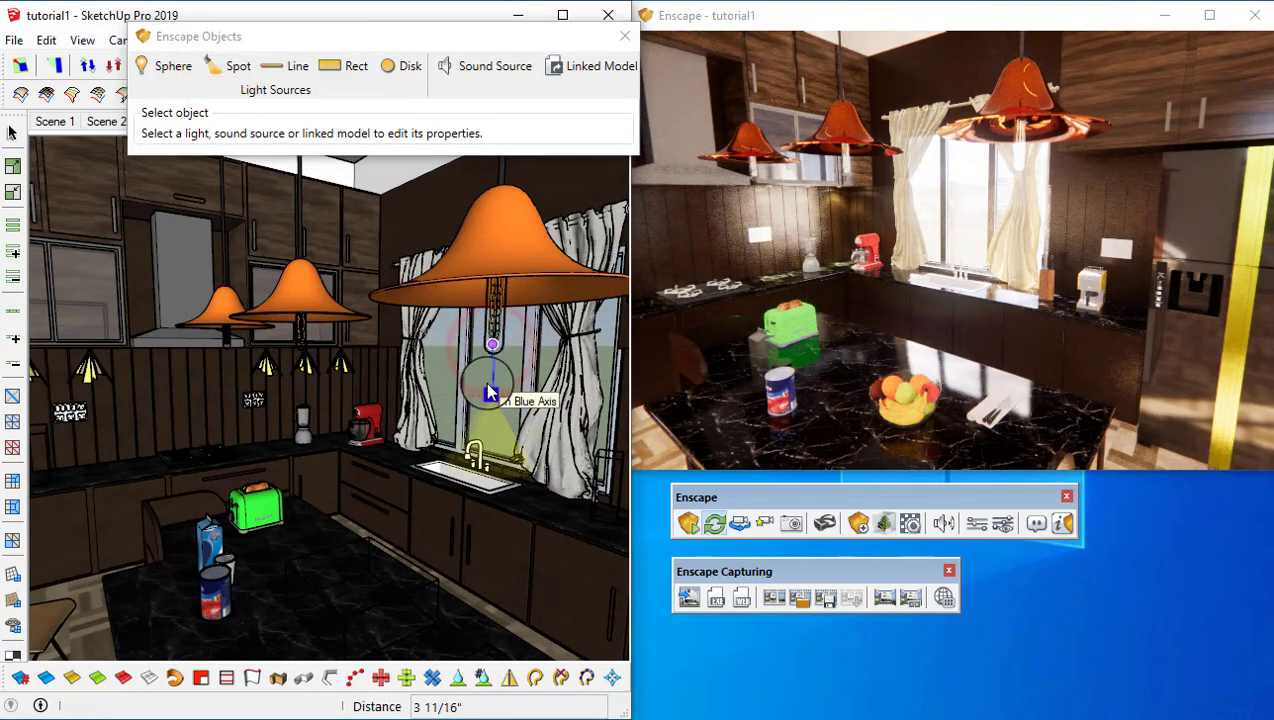
pyautogui.click(492, 378)
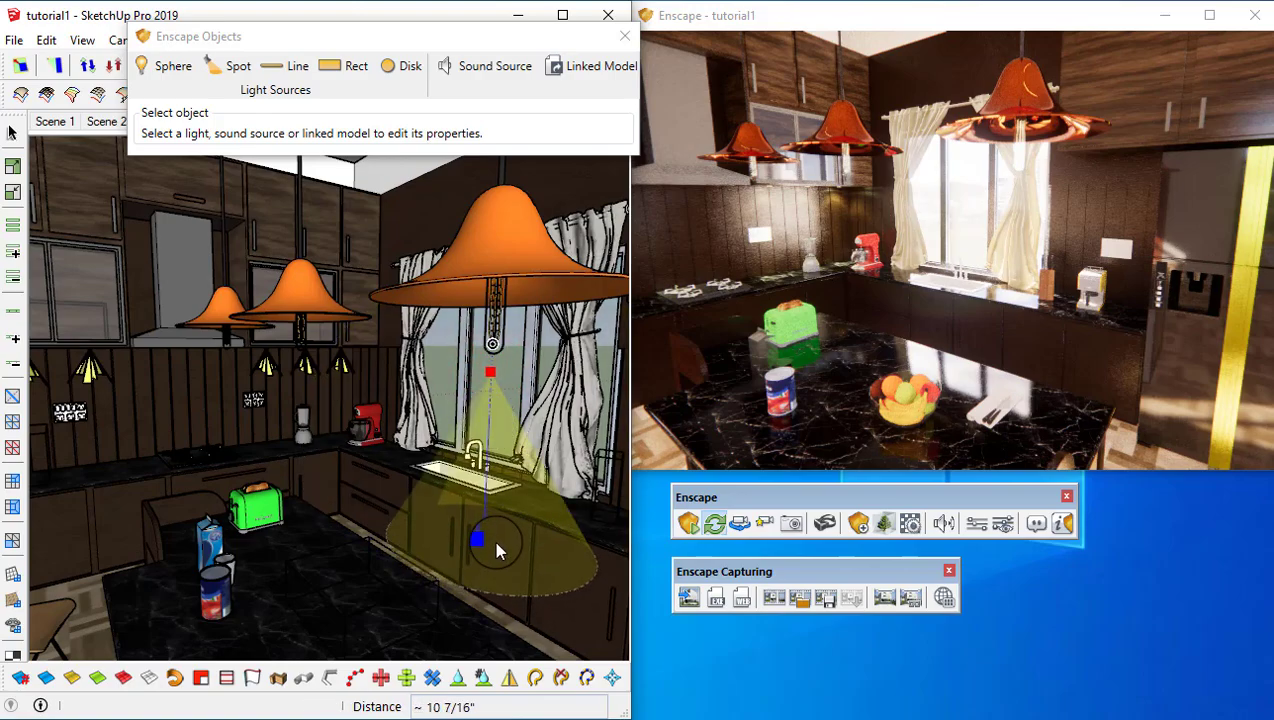
pyautogui.click(495, 545)
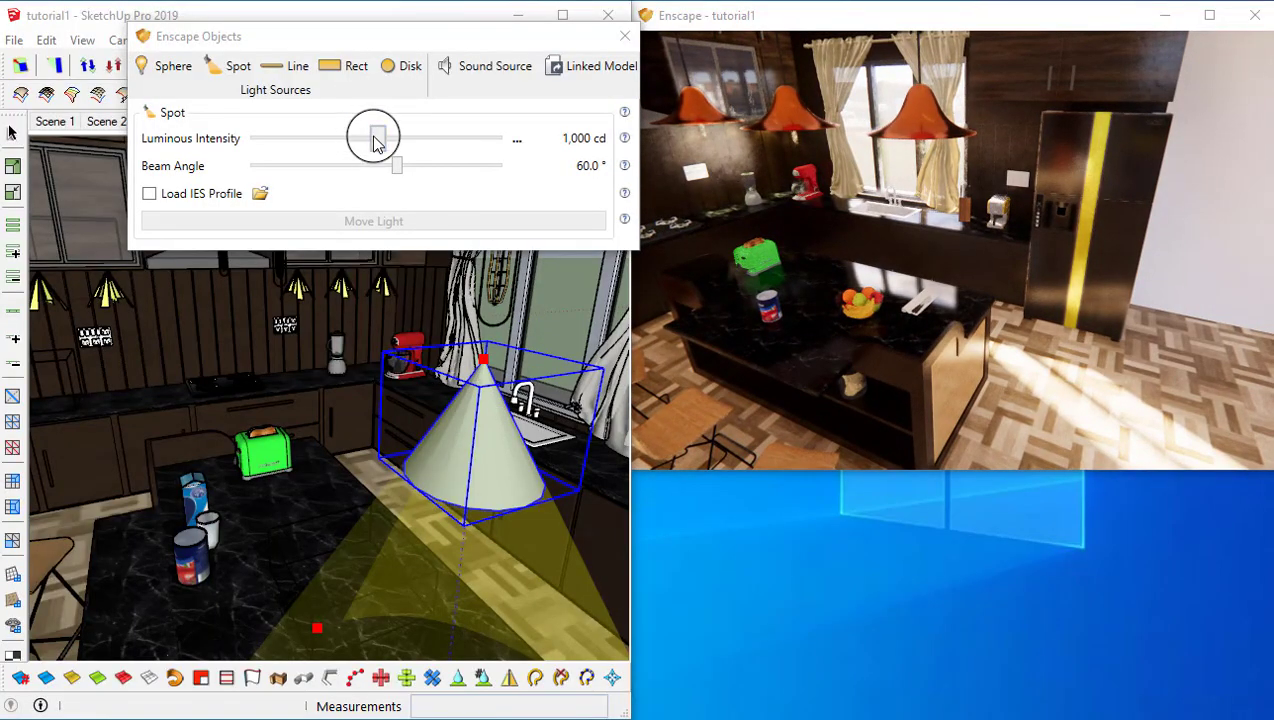
pyautogui.moveTo(377, 140); pyautogui.dragTo(475, 180)
pyautogui.moveTo(398, 175); pyautogui.dragTo(480, 166)
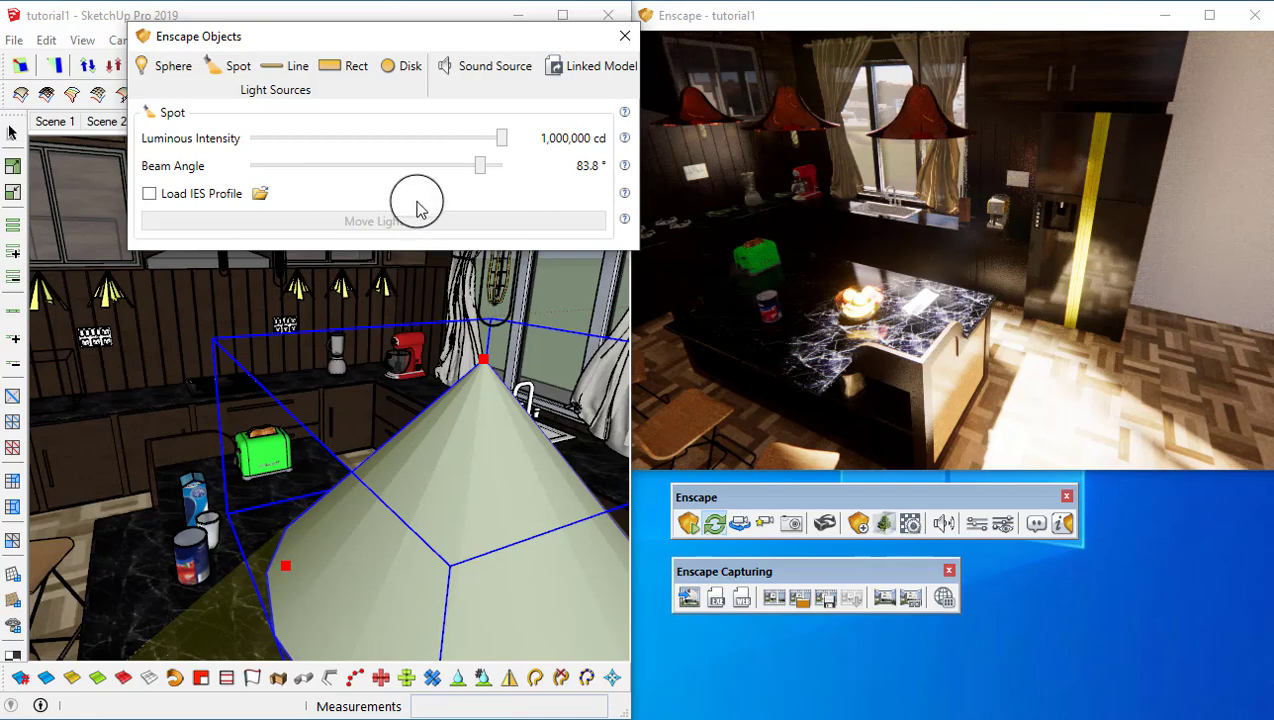
# - Load the area-light.ies profile into the spot light and slightly reduce its luminous intensity
pyautogui.click(267, 198)
pyautogui.click(295, 170)
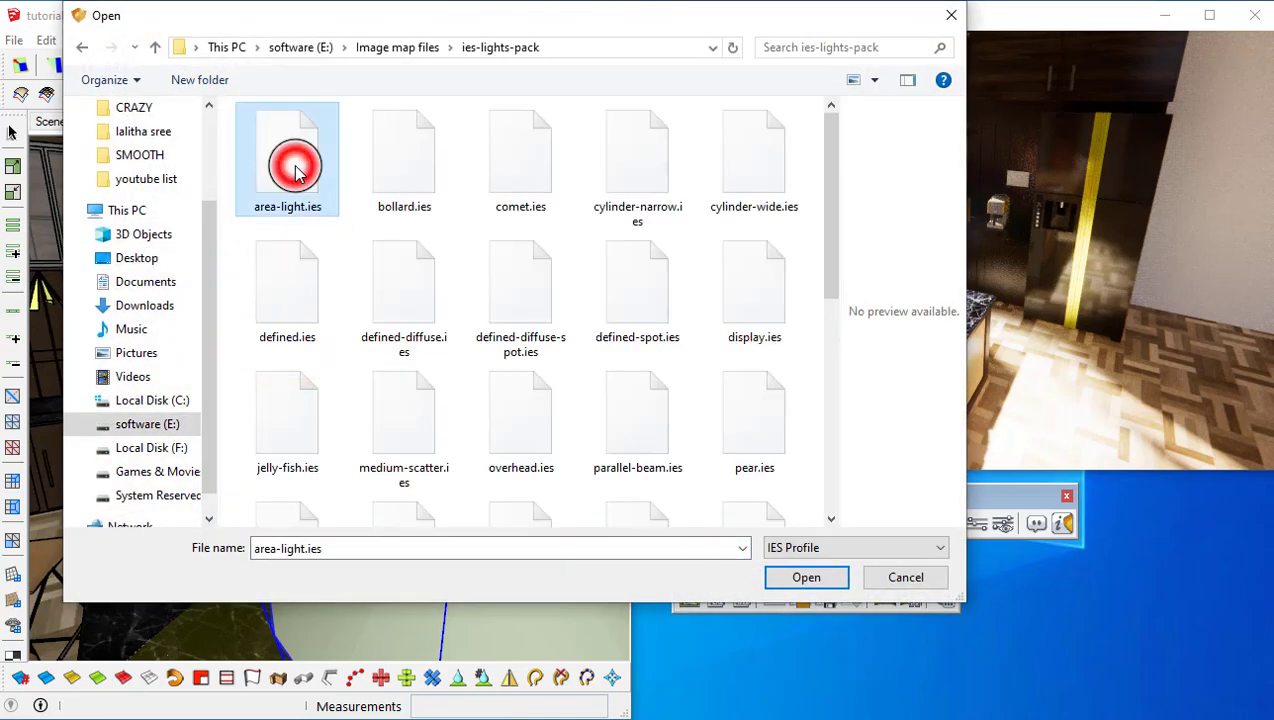
pyautogui.click(806, 578)
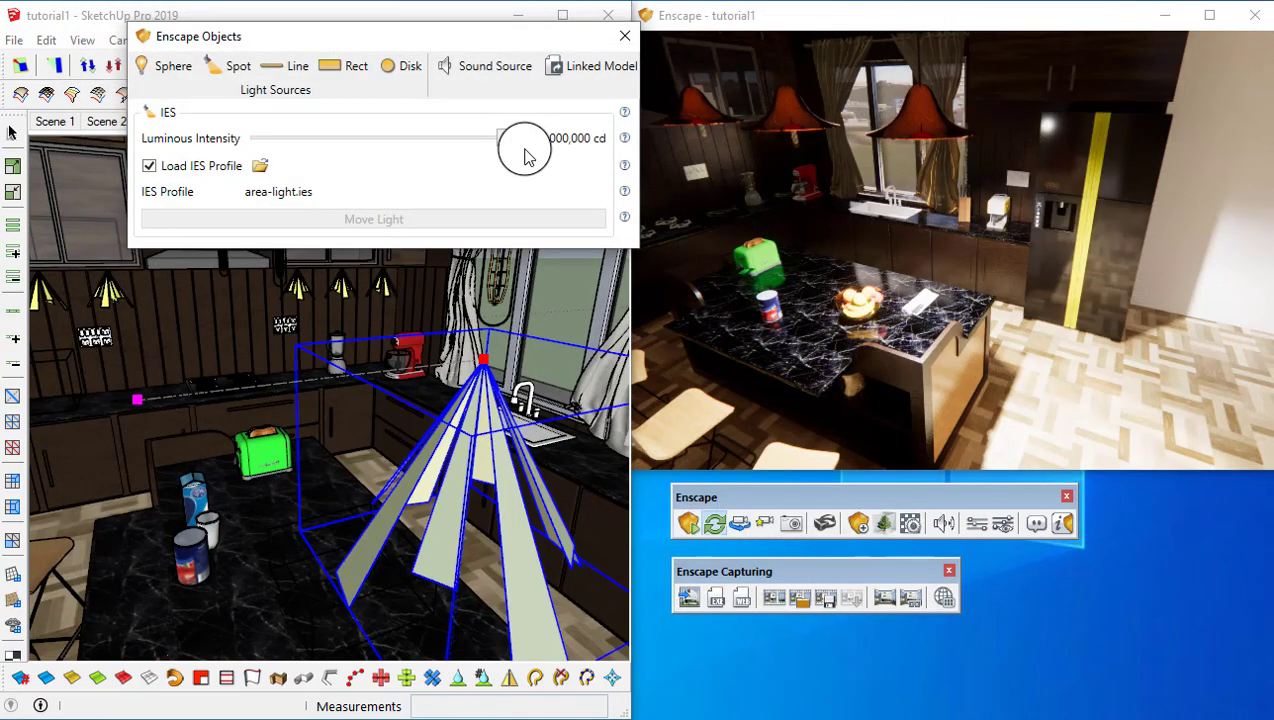
pyautogui.moveTo(505, 140)
pyautogui.mouseDown()
pyautogui.moveTo(412, 142)
pyautogui.moveTo(489, 137)
pyautogui.mouseUp()
pyautogui.click(506, 483)
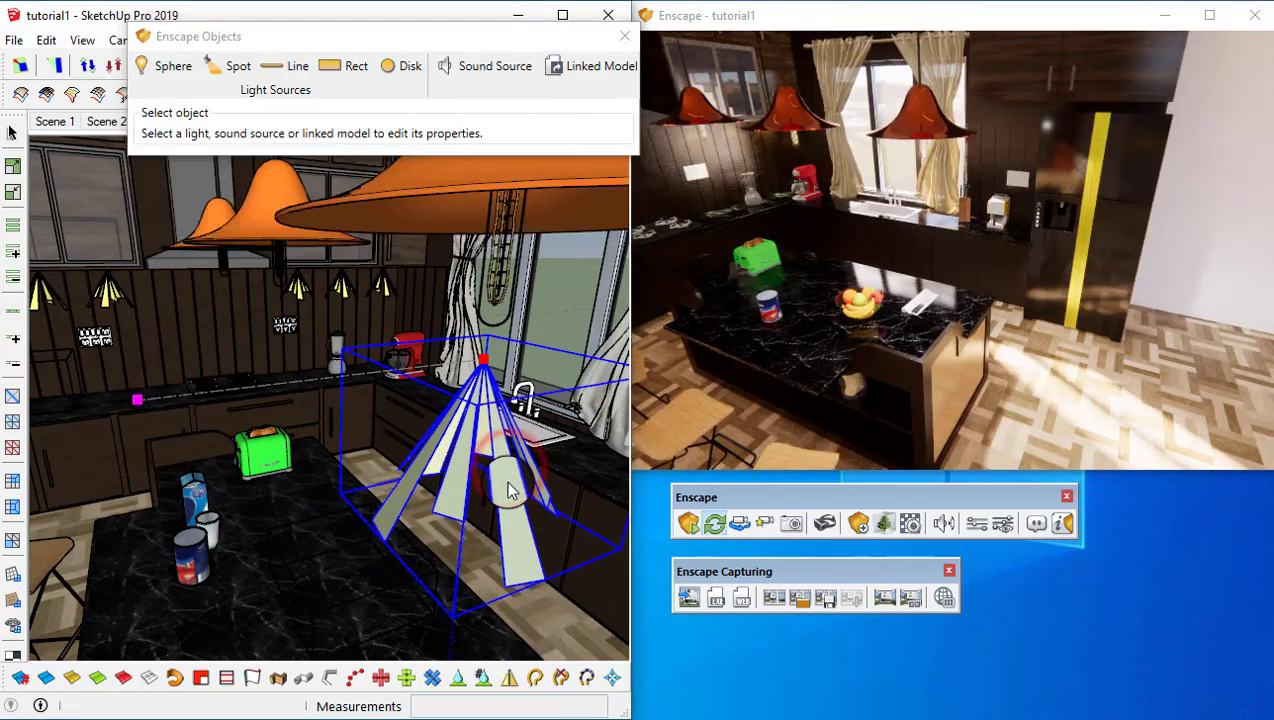
# - Place a line light on the black kitchen island countertop, in front of the drink can
pyautogui.click(299, 66)
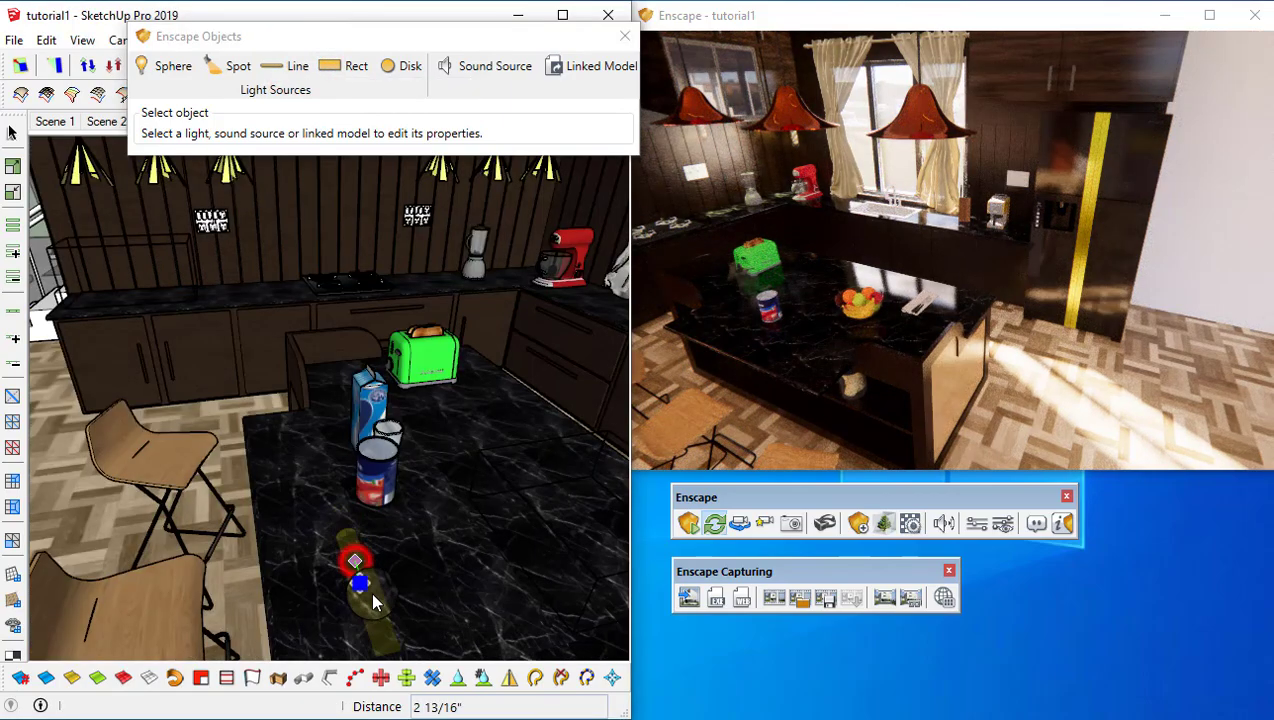
pyautogui.click(355, 560)
pyautogui.click(384, 652)
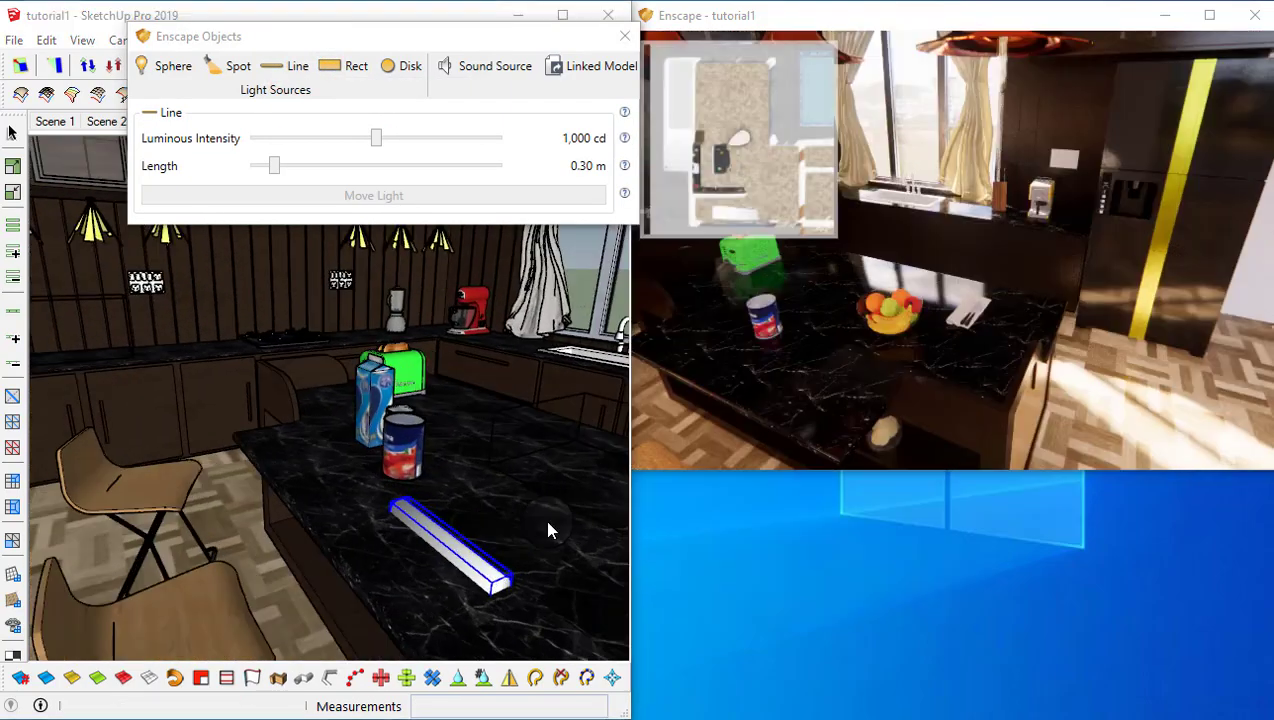
pyautogui.click(572, 484)
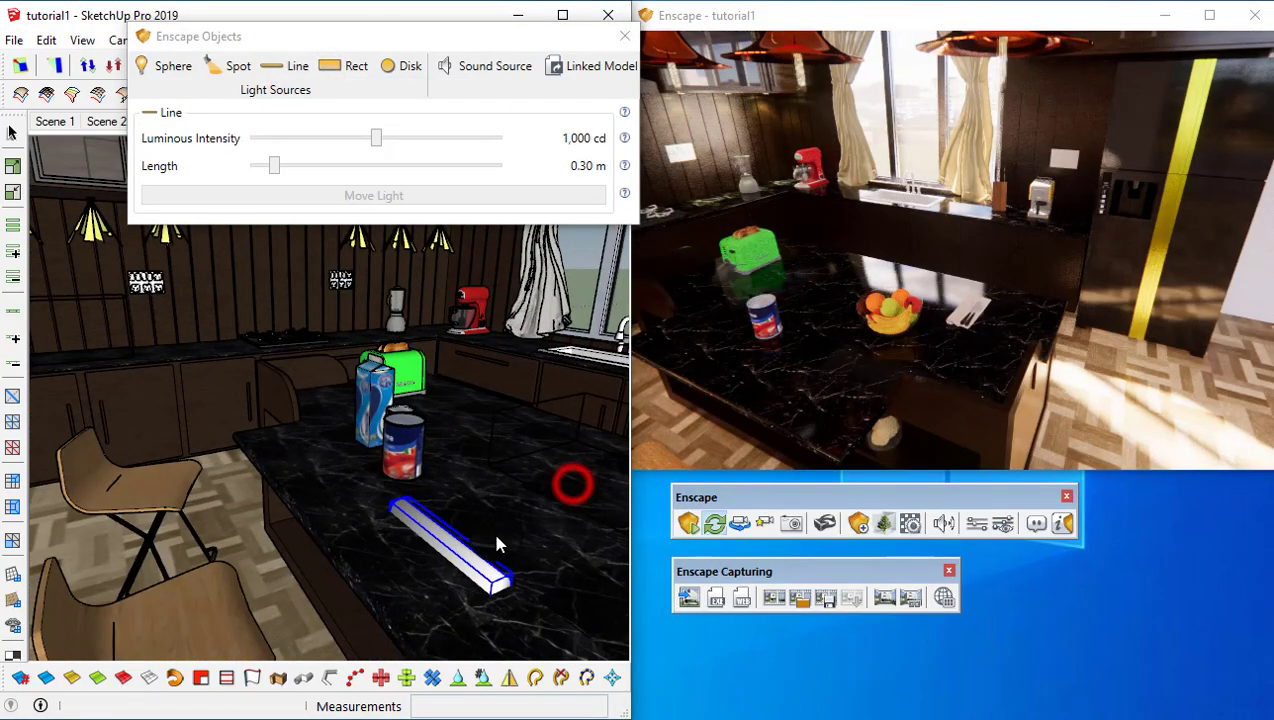
# - Move the line light up above the countertop and increase its luminous intensity and length
pyautogui.press('m')
pyautogui.click(530, 561)
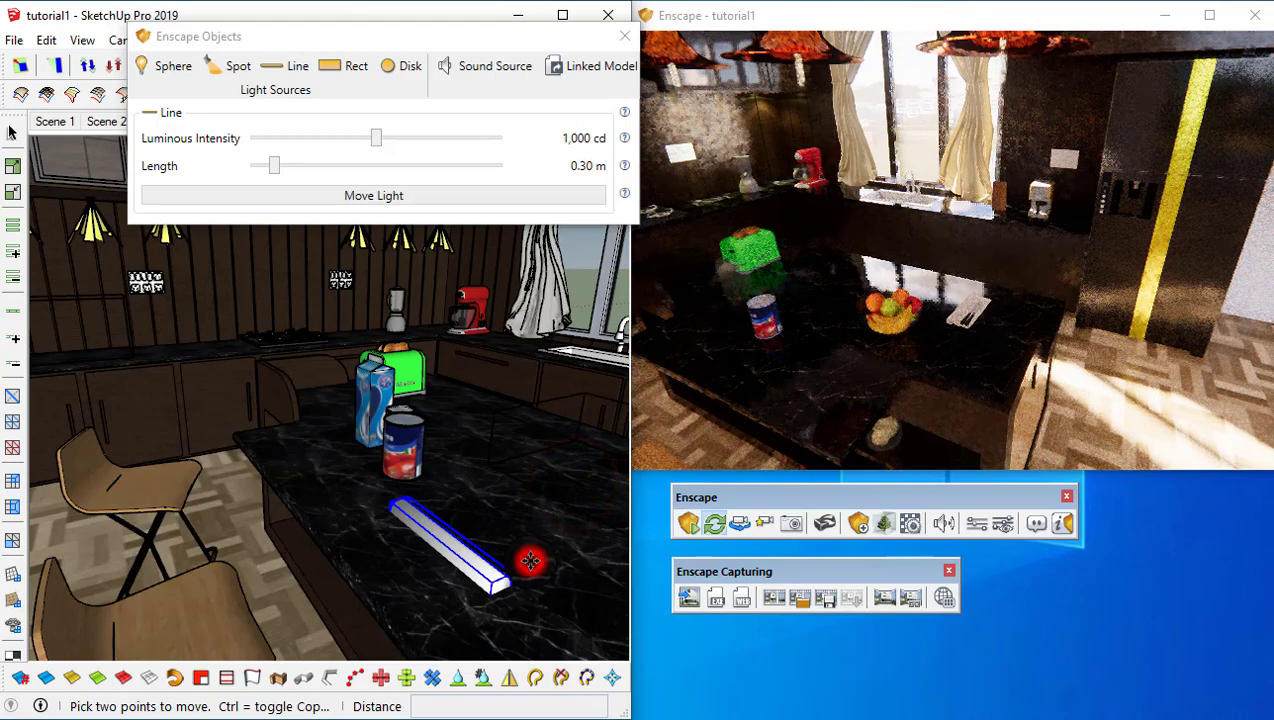
pyautogui.click(532, 509)
pyautogui.moveTo(476, 510); pyautogui.dragTo(575, 494, button='middle')
pyautogui.moveTo(376, 138)
pyautogui.mouseDown()
pyautogui.moveTo(435, 136)
pyautogui.moveTo(421, 150)
pyautogui.moveTo(490, 140)
pyautogui.mouseUp()
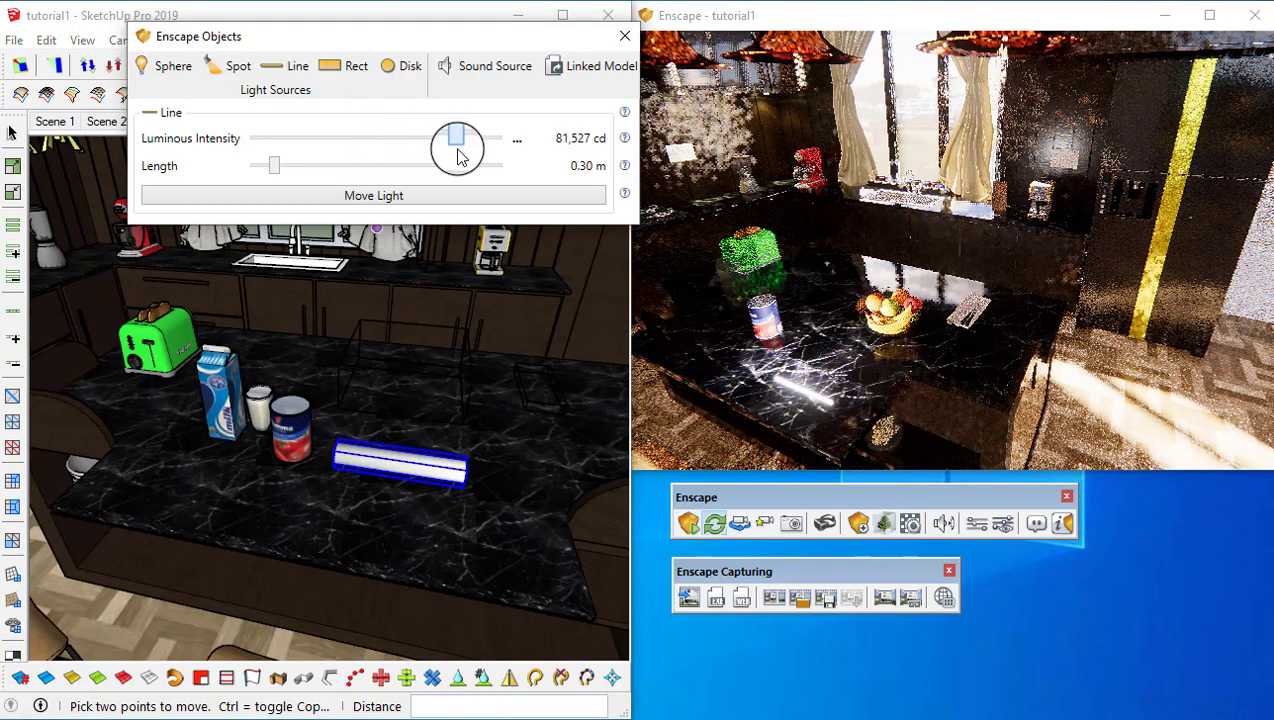
pyautogui.moveTo(274, 166)
pyautogui.mouseDown()
pyautogui.moveTo(347, 166)
pyautogui.moveTo(293, 182)
pyautogui.moveTo(321, 188)
pyautogui.moveTo(350, 171)
pyautogui.mouseUp()
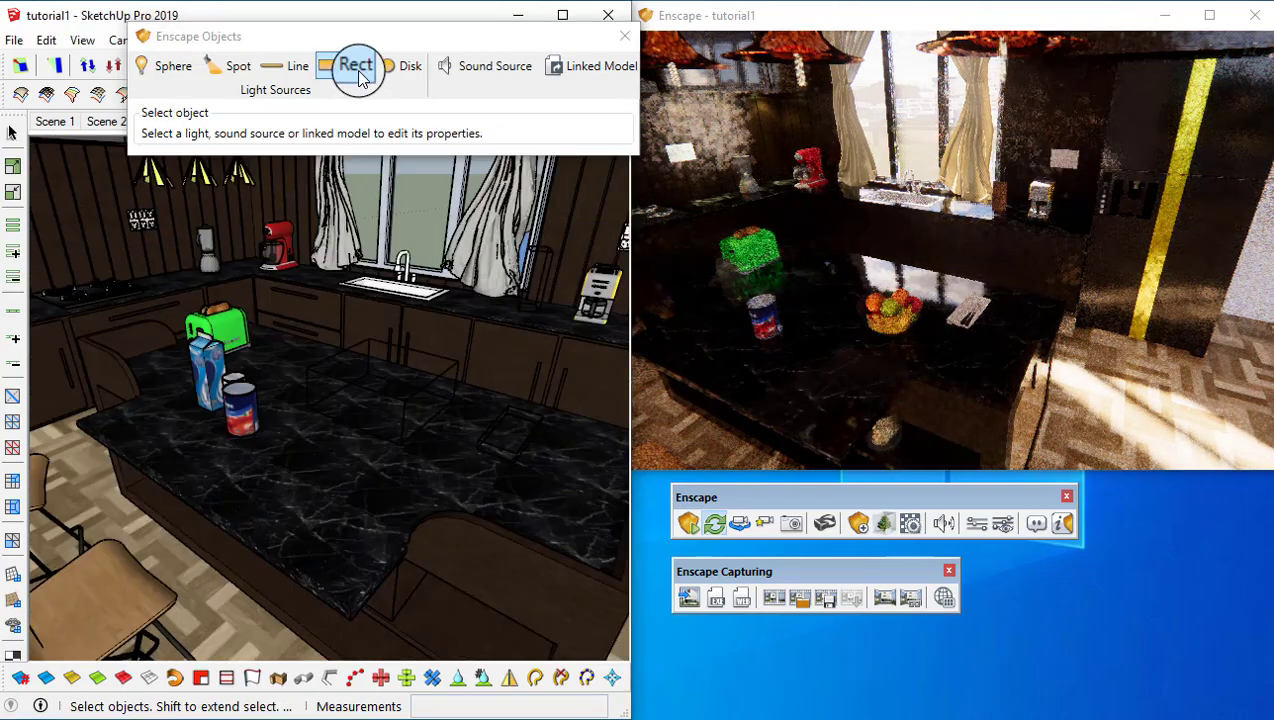
# - Place a rectangular light on the kitchen ceiling, beside the pendant lamp mounts
pyautogui.click(358, 68)
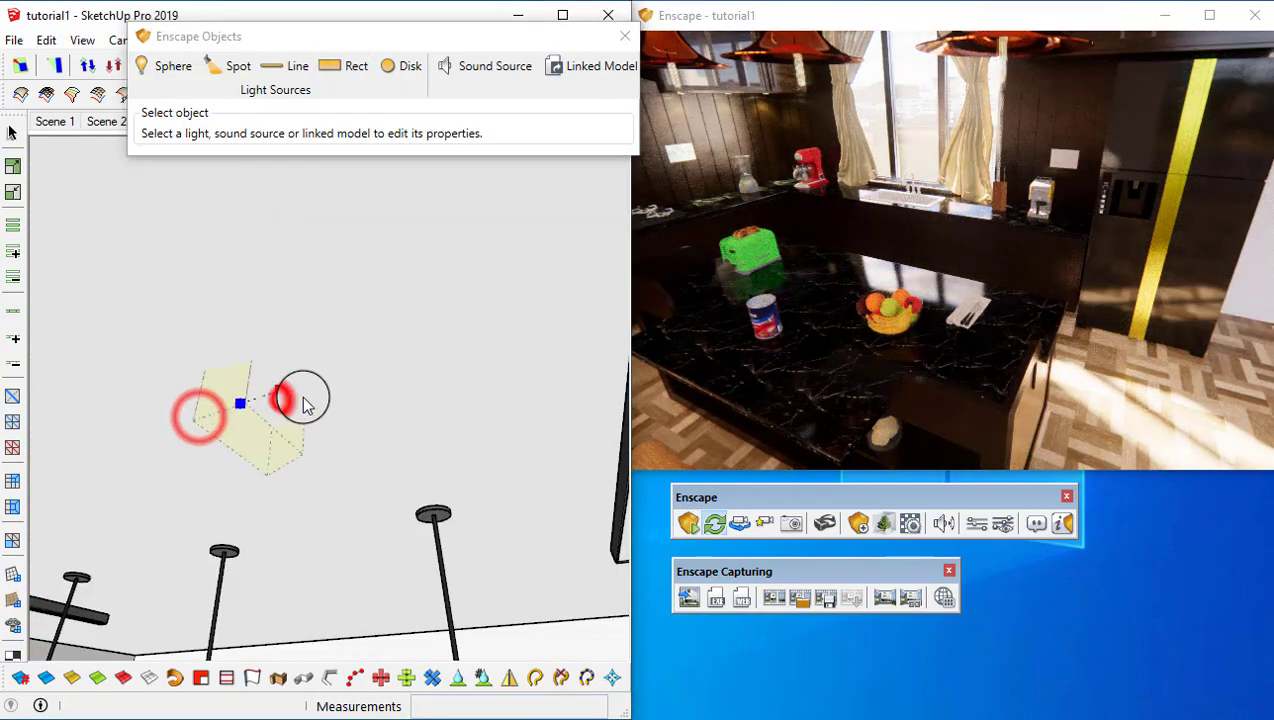
pyautogui.moveTo(270, 492)
pyautogui.mouseDown(button='middle')
pyautogui.moveTo(242, 645)
pyautogui.moveTo(299, 372)
pyautogui.moveTo(362, 597)
pyautogui.mouseUp(button='middle')
pyautogui.moveTo(357, 250); pyautogui.dragTo(385, 470, button='middle')
pyautogui.moveTo(432, 279); pyautogui.dragTo(222, 563, button='middle')
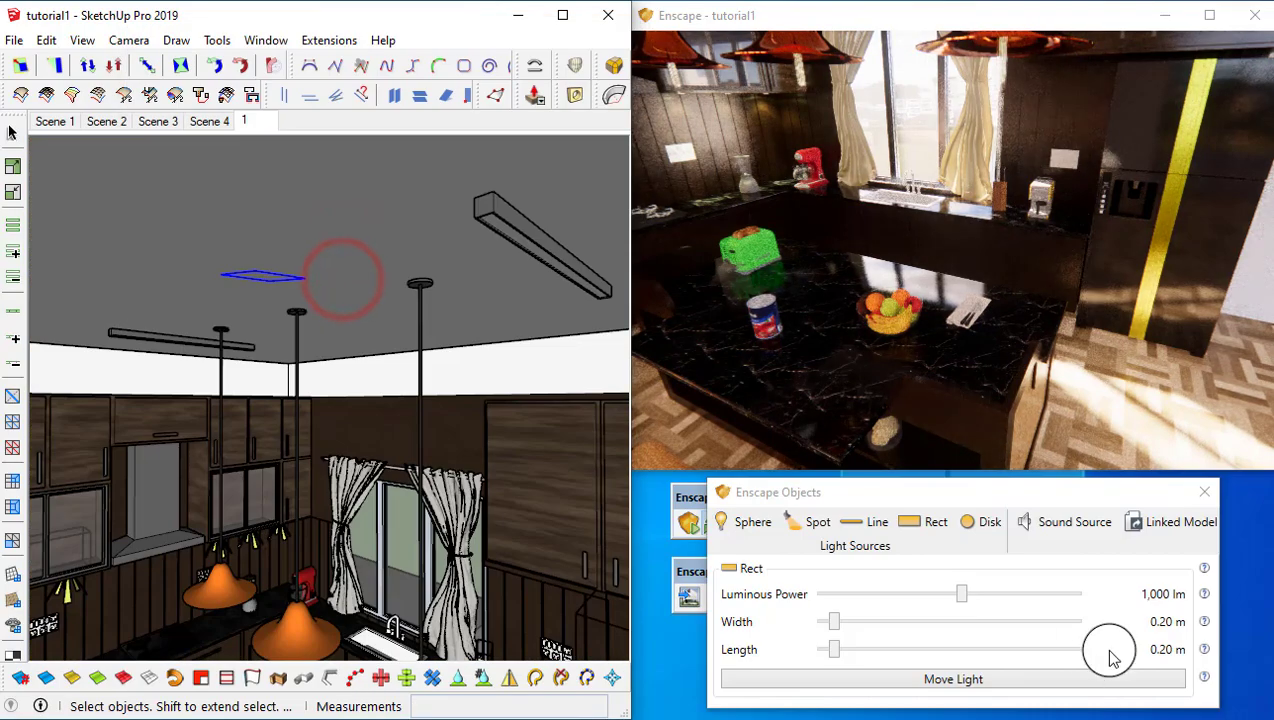
# - Set the rectangular ceiling light's luminous power to 1,821 lm, its width to 1.71 m and its length to 1.84 m
pyautogui.moveTo(963, 594); pyautogui.dragTo(1030, 600)
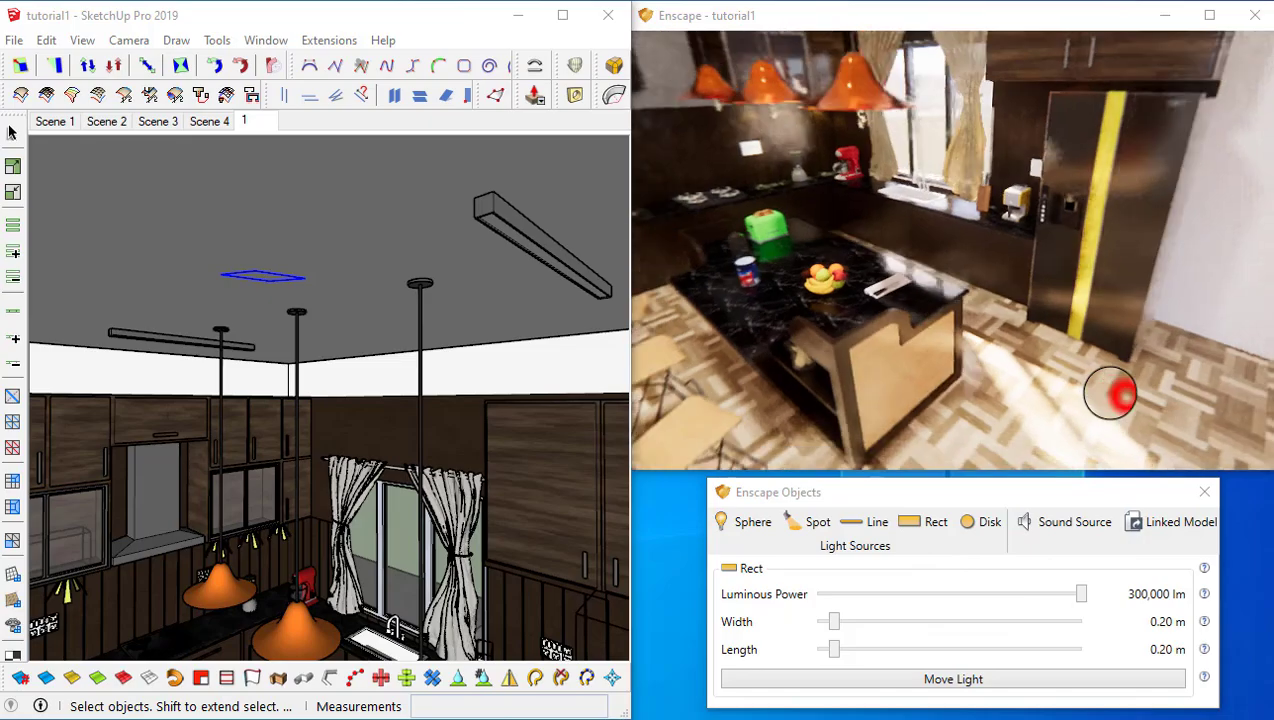
pyautogui.click(1080, 596)
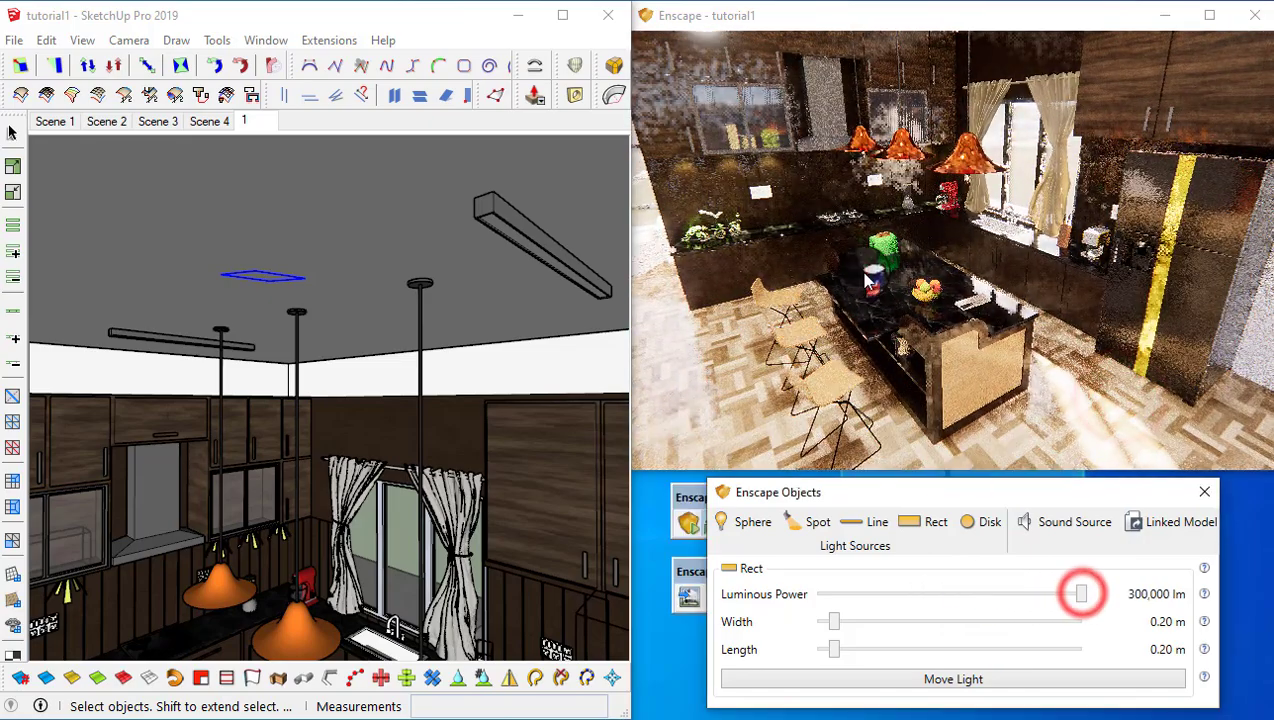
pyautogui.moveTo(1081, 594); pyautogui.dragTo(974, 594)
pyautogui.moveTo(845, 625); pyautogui.dragTo(967, 621)
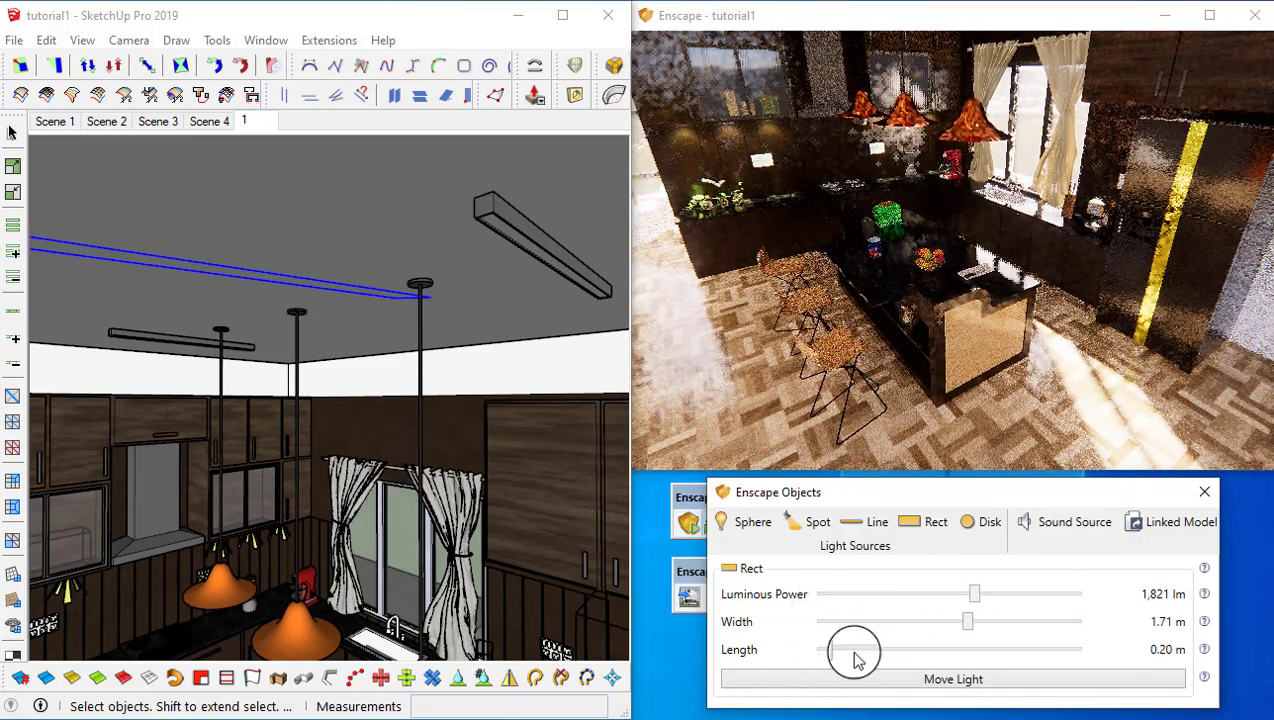
pyautogui.moveTo(965, 660); pyautogui.dragTo(981, 650)
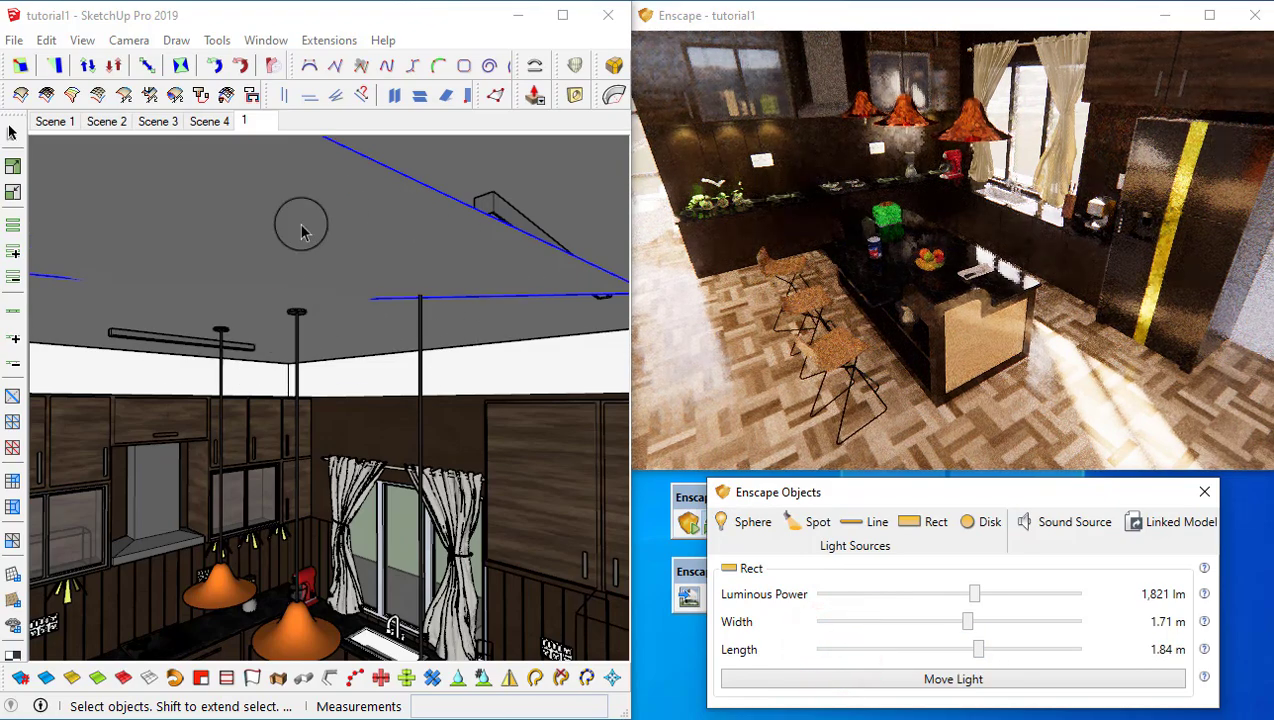
# - Place a disk light starting from the kitchen ceiling and increase its luminous power
pyautogui.click(967, 522)
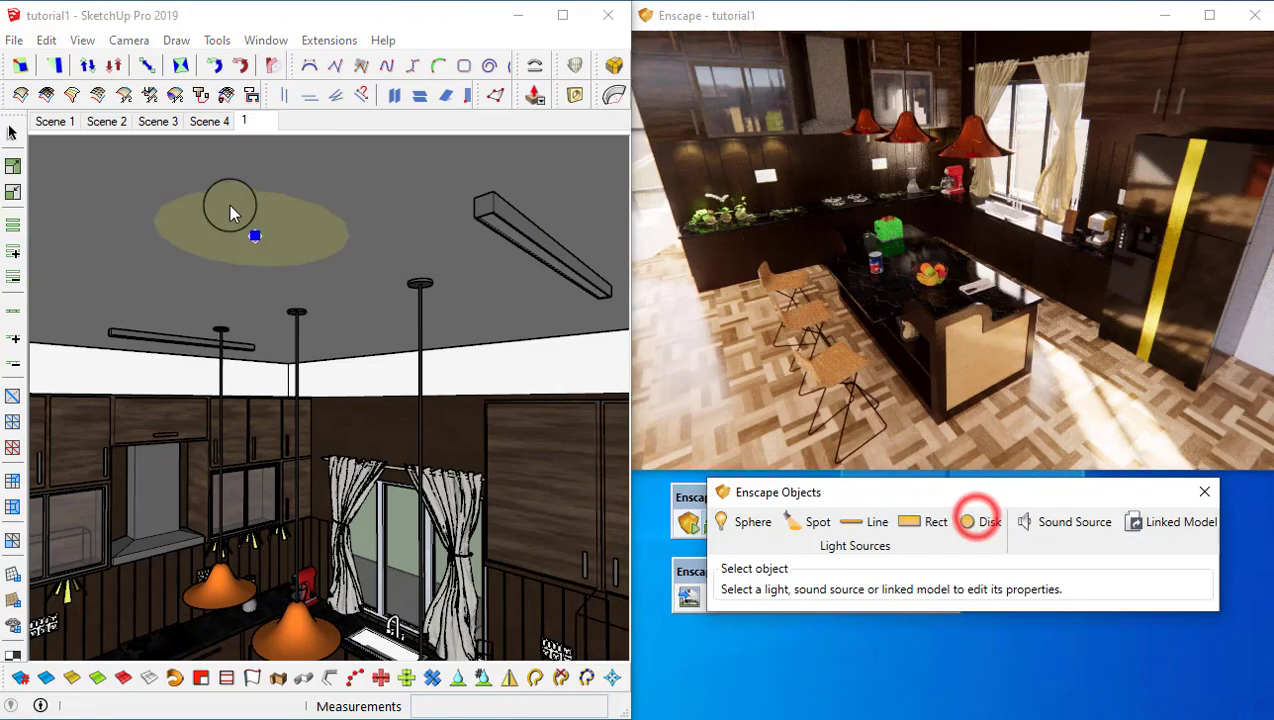
pyautogui.click(260, 212)
pyautogui.moveTo(263, 556)
pyautogui.mouseDown(button='middle')
pyautogui.moveTo(331, 594)
pyautogui.moveTo(424, 489)
pyautogui.moveTo(398, 529)
pyautogui.mouseUp(button='middle')
pyautogui.click(344, 636)
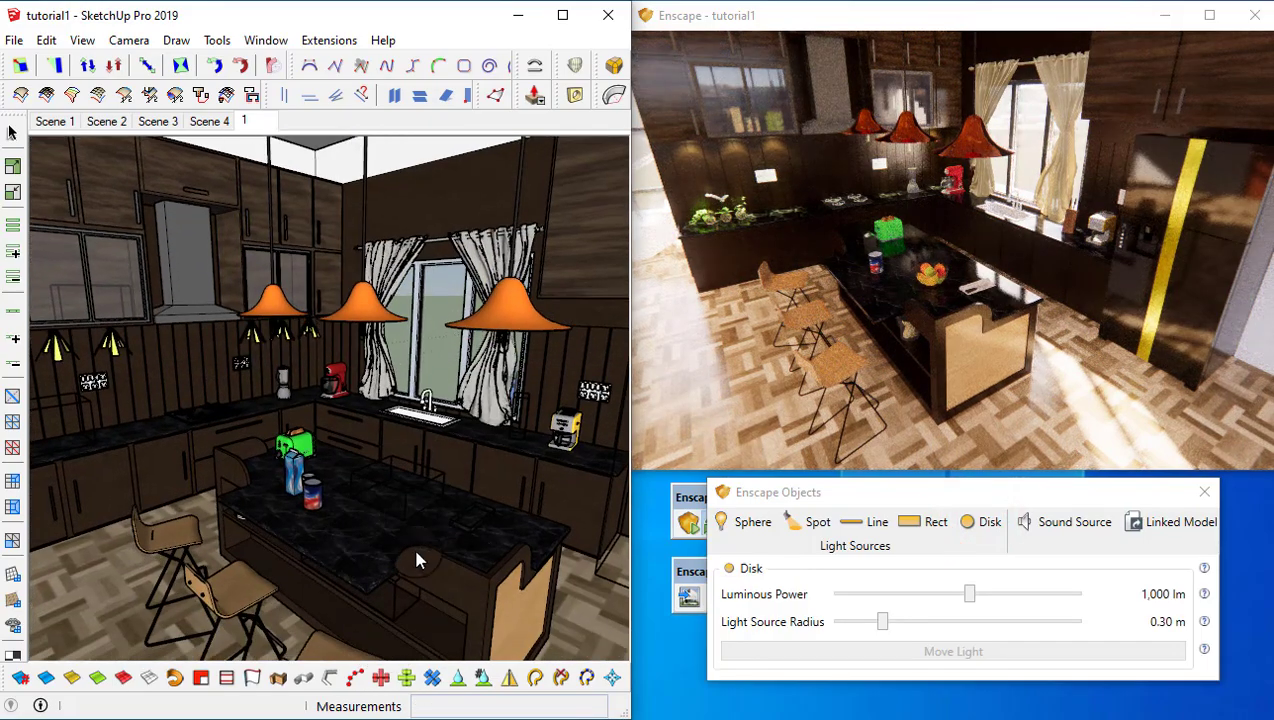
pyautogui.moveTo(970, 594); pyautogui.dragTo(1095, 600)
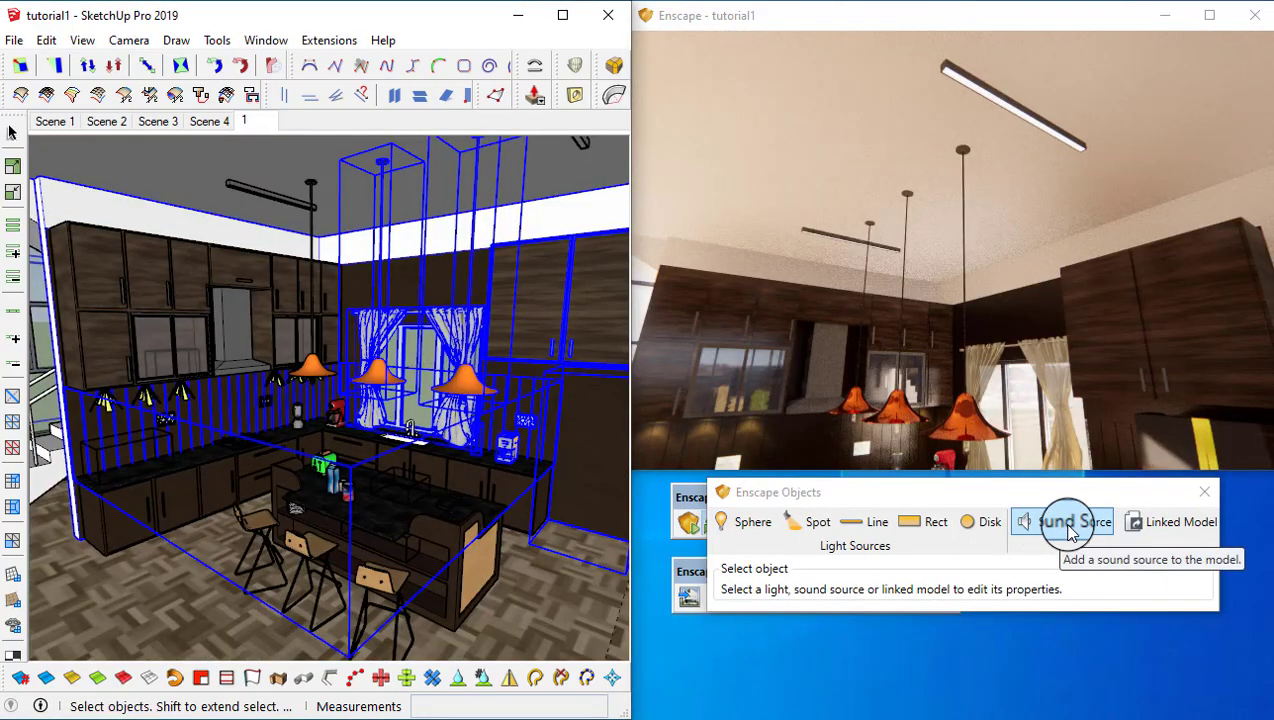
# - Add a sound source on the kitchen island countertop using the sound file "Start and end Uplift - AShamaluevMusic"
pyautogui.click(1069, 532)
pyautogui.scroll(5, 394, 505)
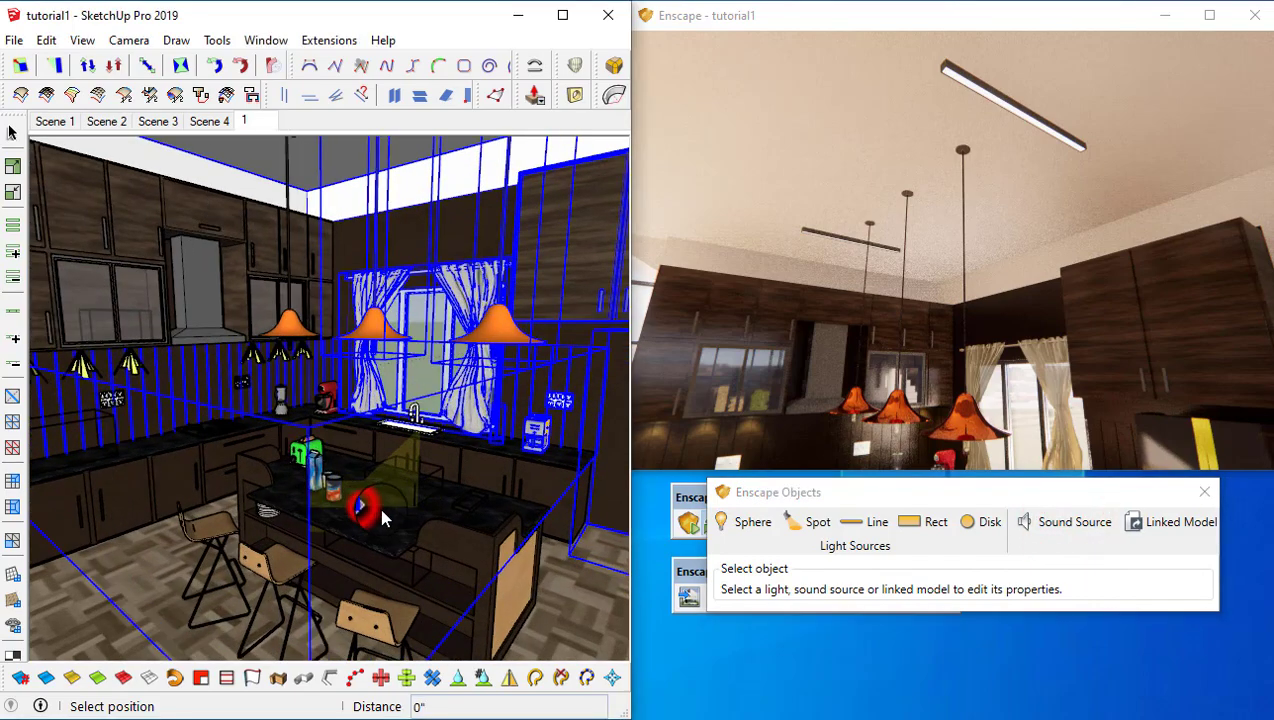
pyautogui.click(388, 516)
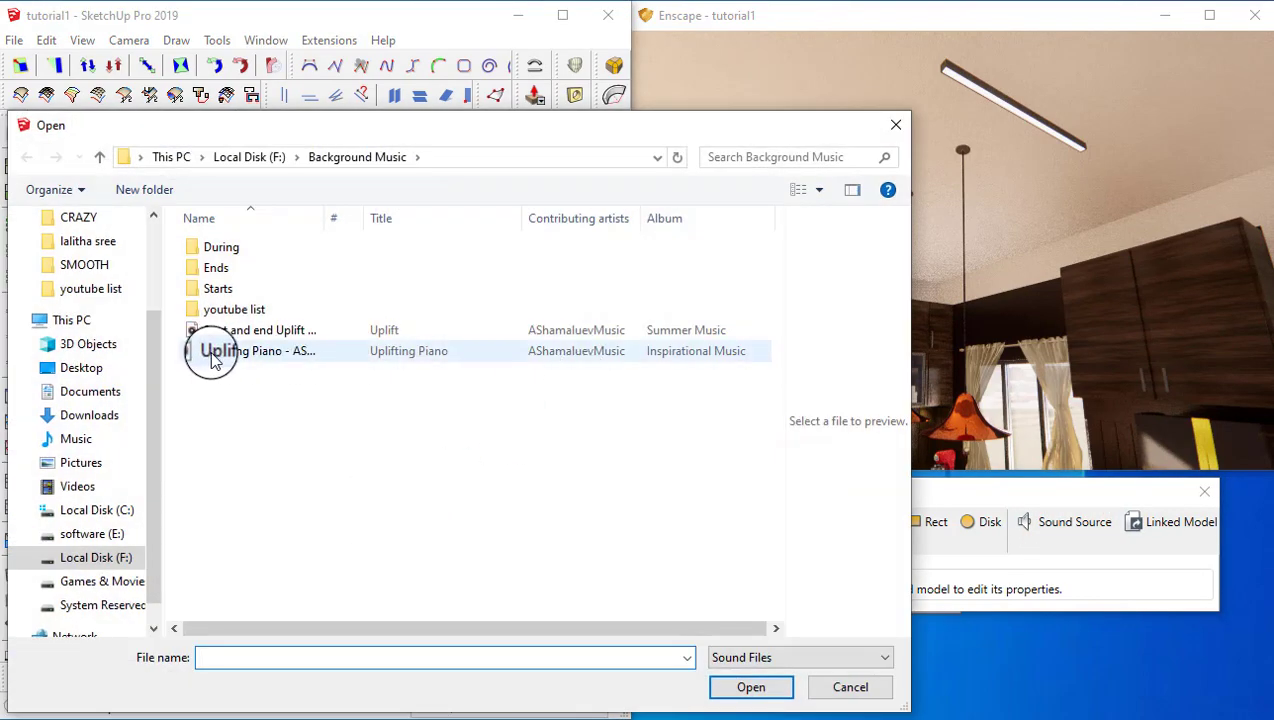
pyautogui.click(241, 329)
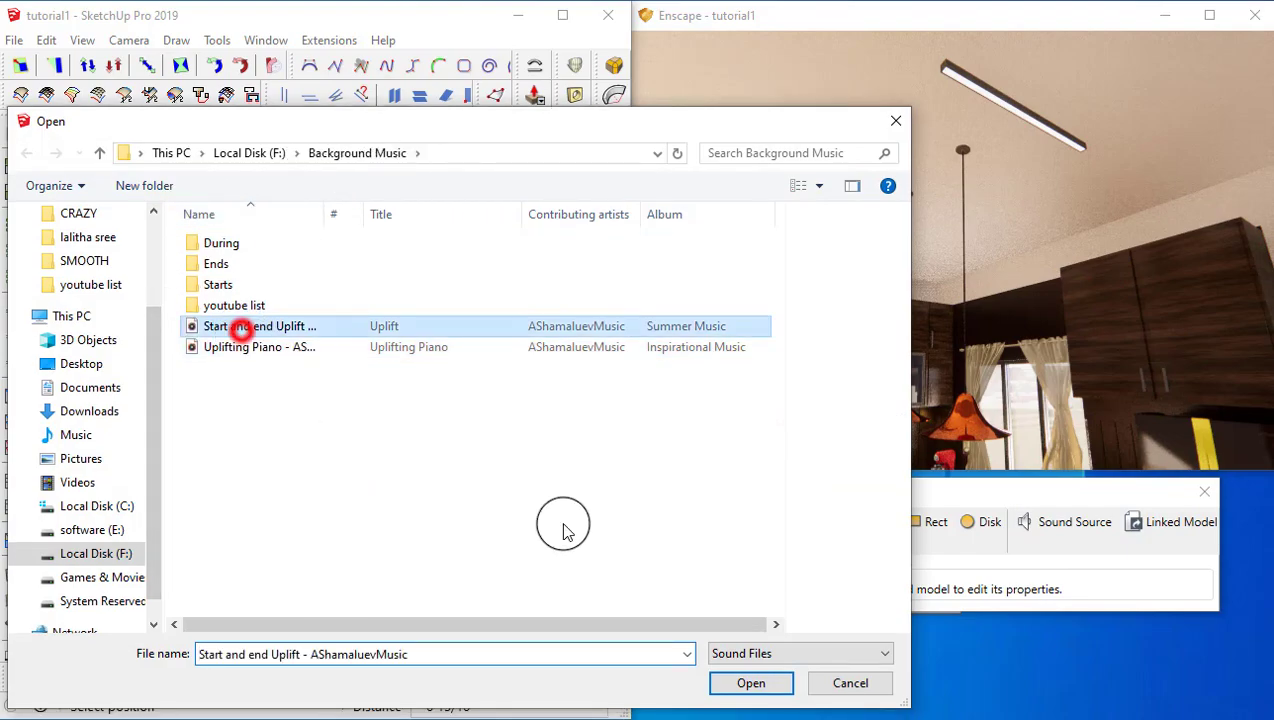
pyautogui.click(768, 686)
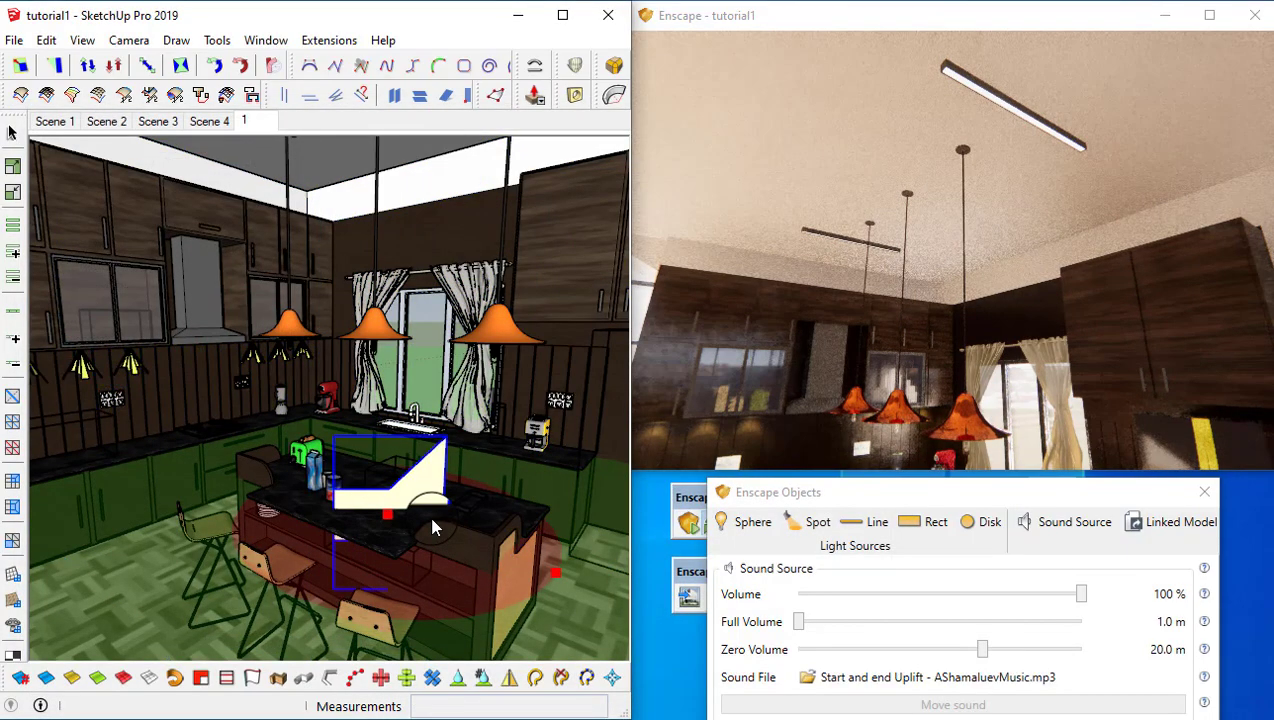
# - Set the sound source's volume to 72 %, its full volume radius to 1.5 m and its zero volume radius to 2.9 m
pyautogui.moveTo(372, 482)
pyautogui.mouseDown(button='middle')
pyautogui.moveTo(308, 378)
pyautogui.moveTo(380, 482)
pyautogui.moveTo(321, 441)
pyautogui.moveTo(360, 498)
pyautogui.mouseUp(button='middle')
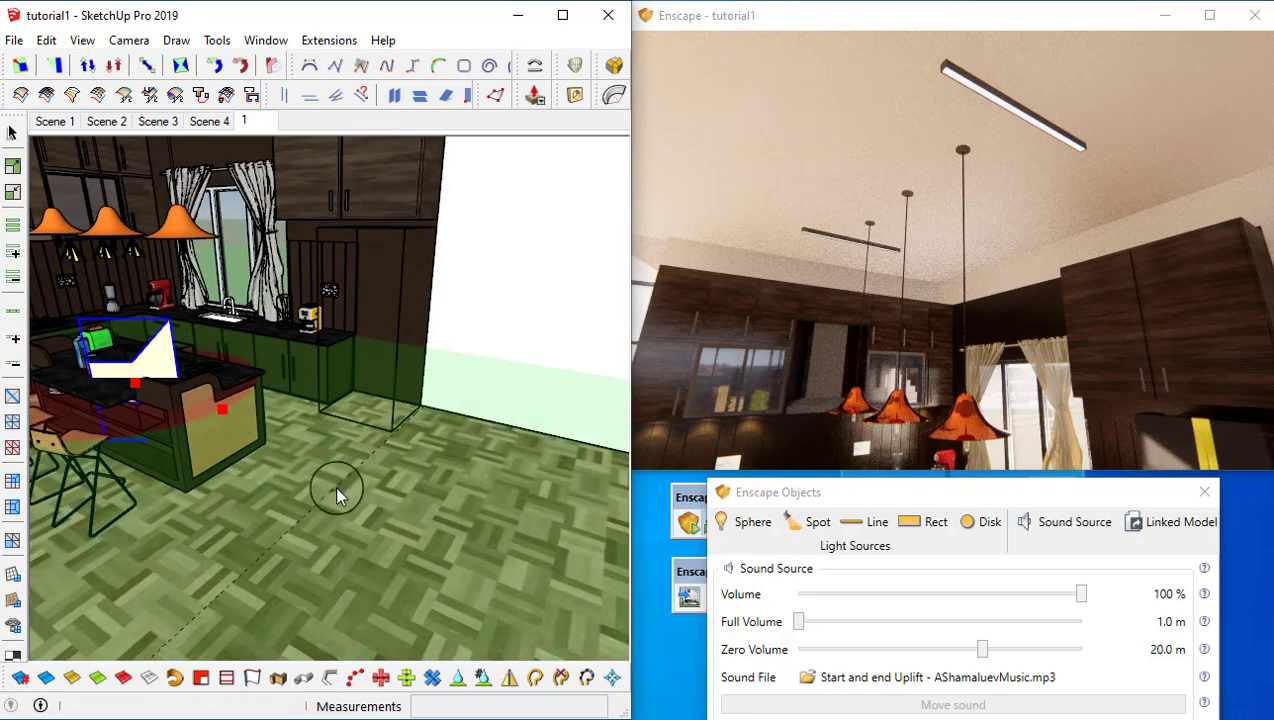
pyautogui.moveTo(1080, 599); pyautogui.dragTo(1029, 608)
pyautogui.moveTo(791, 614)
pyautogui.mouseDown()
pyautogui.moveTo(882, 612)
pyautogui.moveTo(845, 614)
pyautogui.mouseUp()
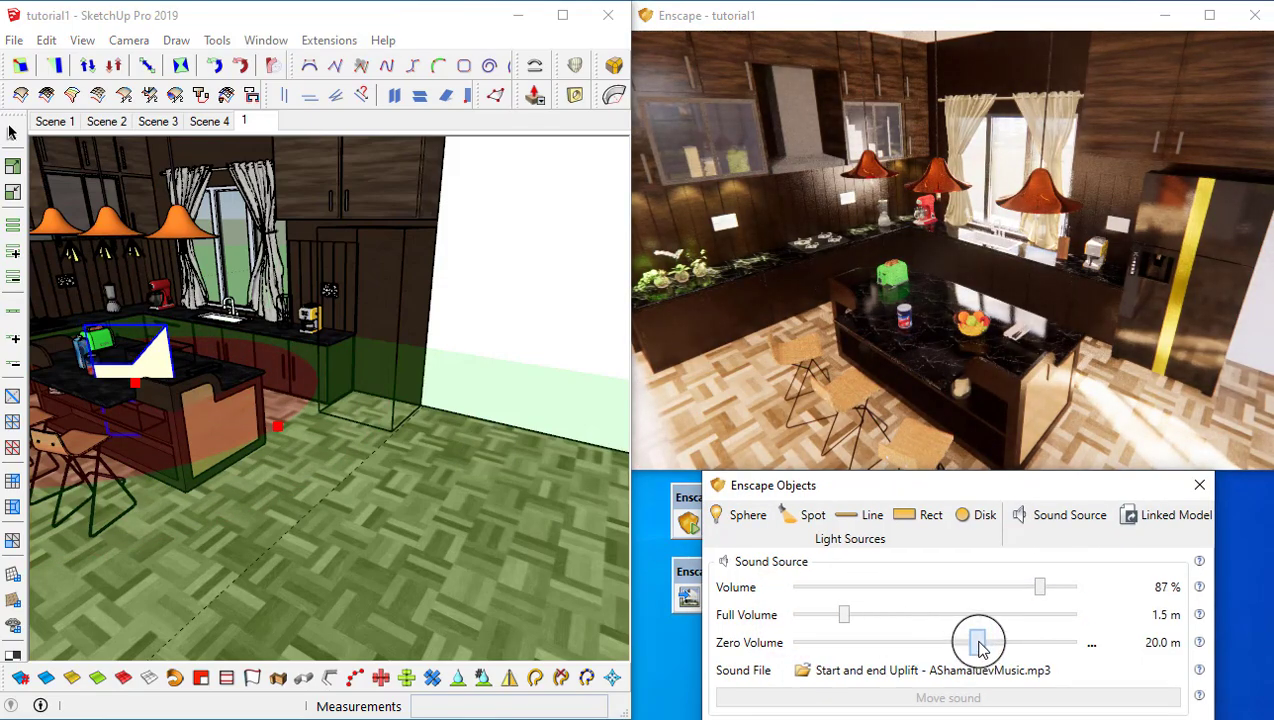
pyautogui.moveTo(871, 648); pyautogui.dragTo(845, 652)
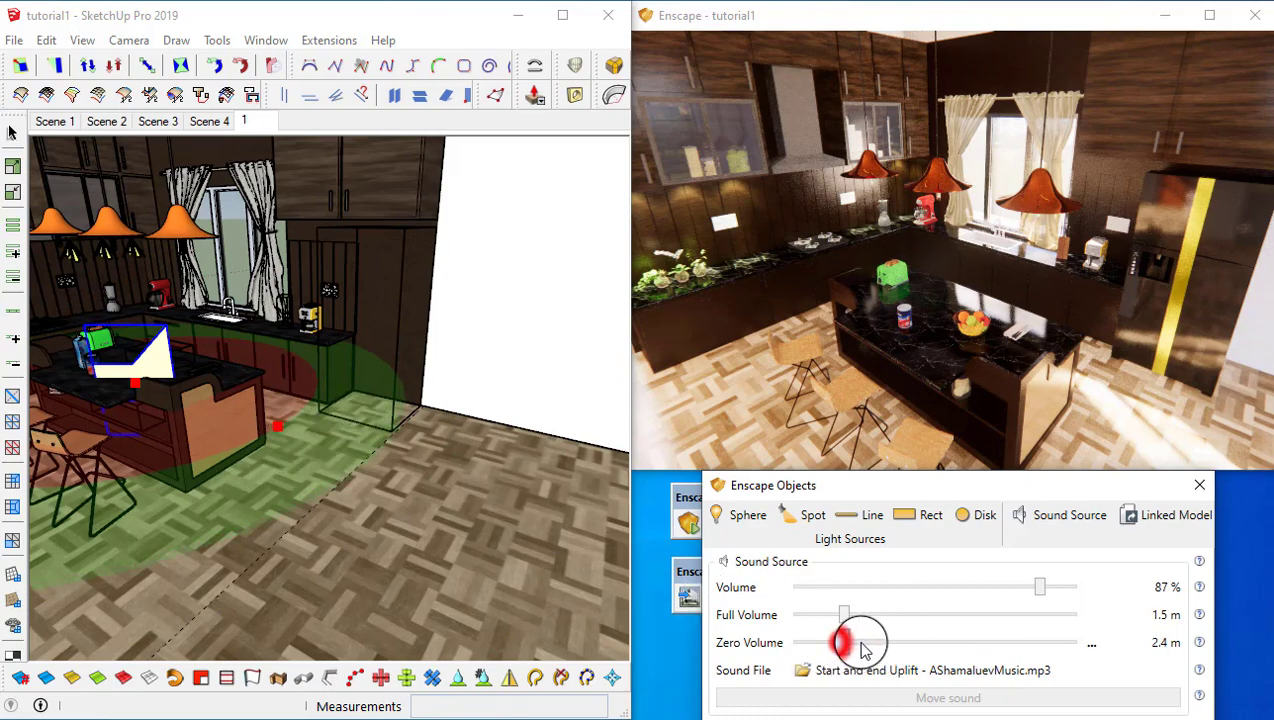
pyautogui.moveTo(862, 648); pyautogui.dragTo(857, 644)
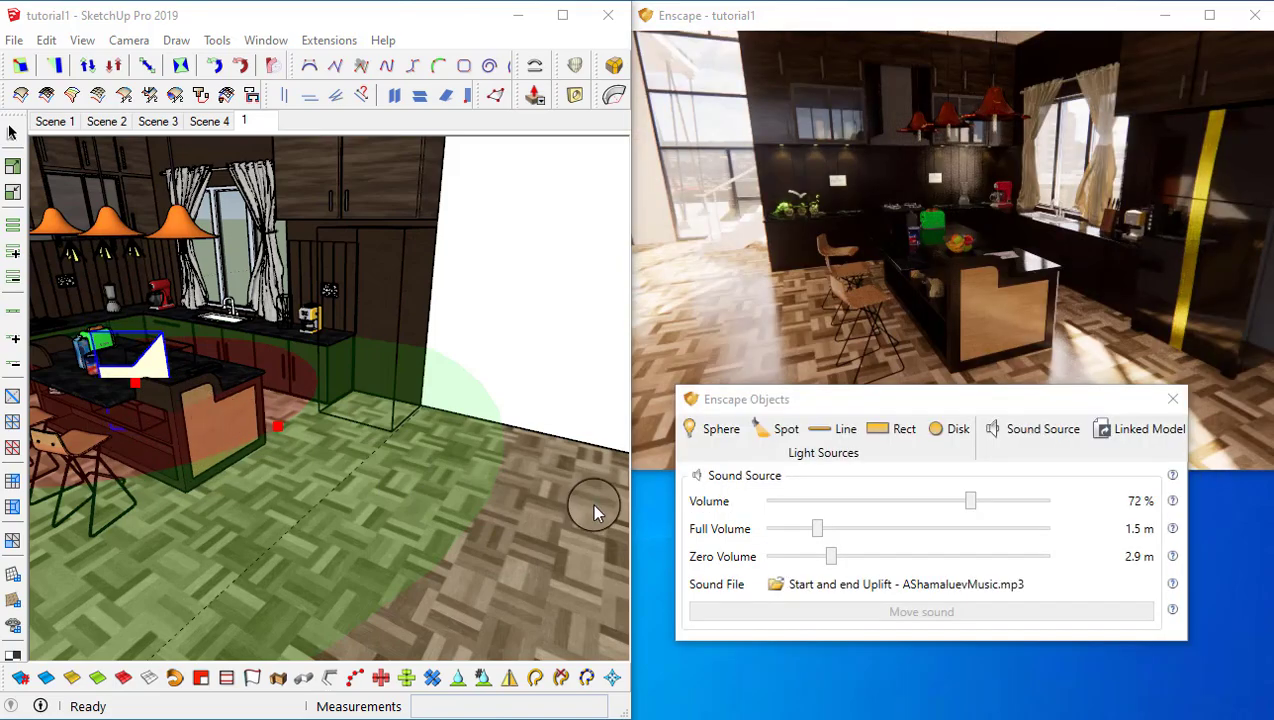
# - Walk toward and away from the kitchen island in the render to check the sound source's range
pyautogui.click(358, 460)
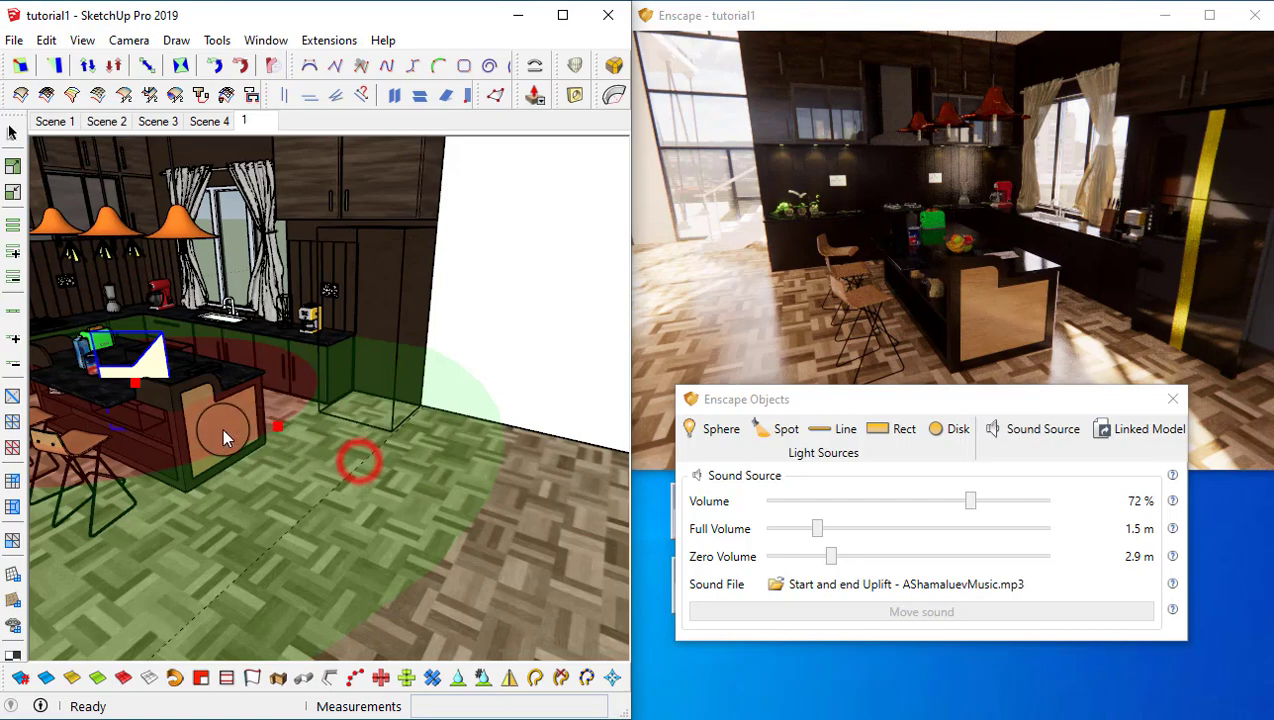
pyautogui.moveTo(773, 268)
pyautogui.mouseDown()
pyautogui.moveTo(850, 320)
pyautogui.moveTo(884, 393)
pyautogui.mouseUp()
pyautogui.press('w')
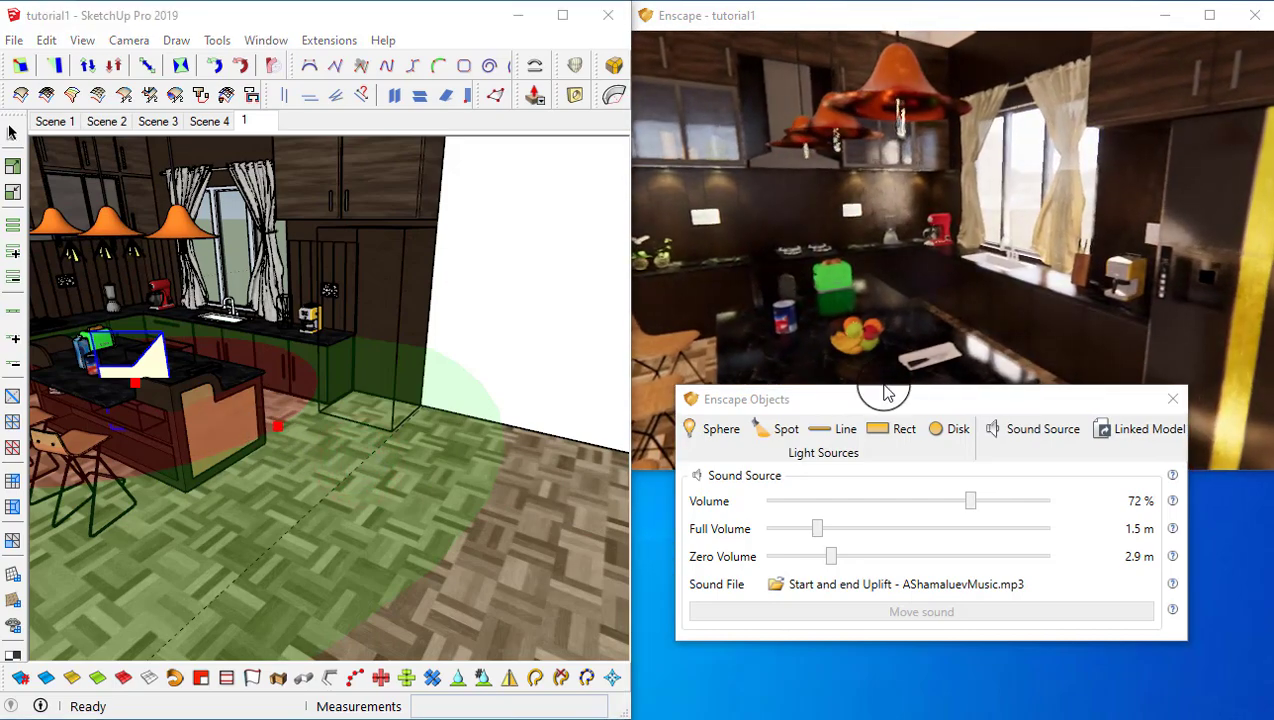
pyautogui.press('s')
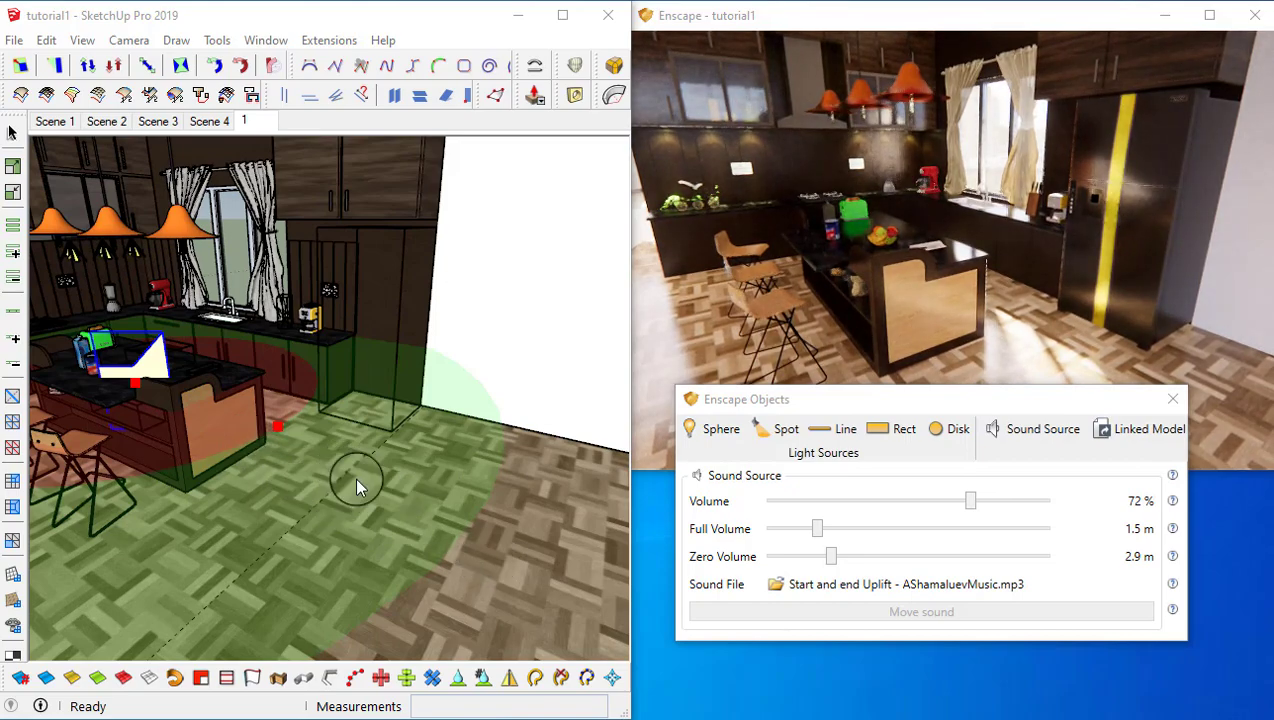
pyautogui.press('s')
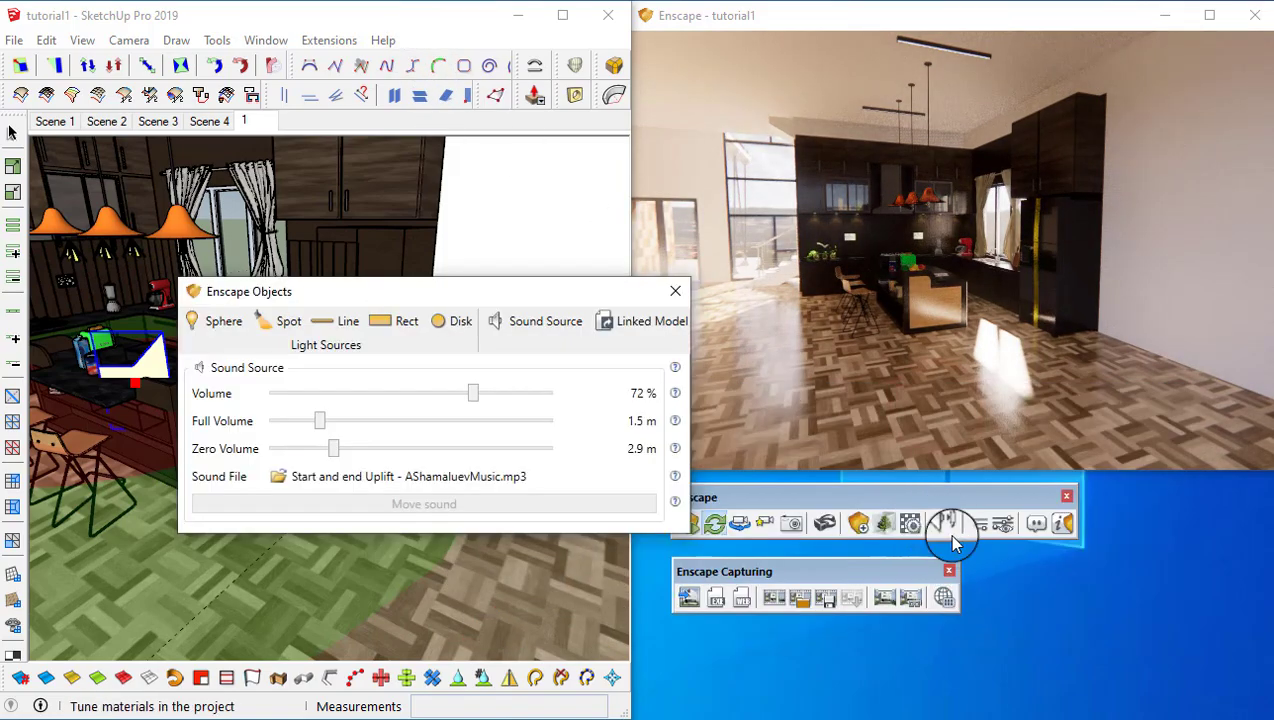
# - Turn on Enscape sound and move up to the speaker on the island and back to test the volume falloff
pyautogui.moveTo(863, 498); pyautogui.dragTo(918, 490)
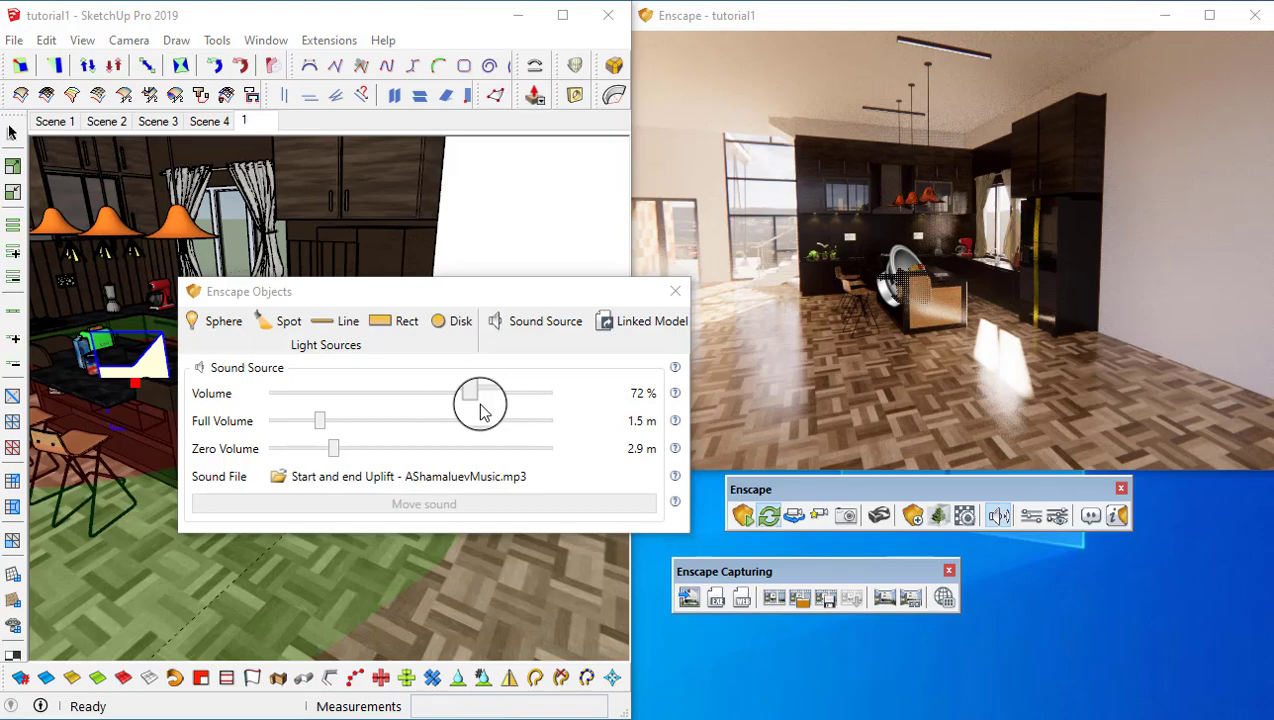
pyautogui.moveTo(905, 340)
pyautogui.mouseDown()
pyautogui.moveTo(916, 341)
pyautogui.moveTo(916, 313)
pyautogui.moveTo(958, 363)
pyautogui.moveTo(951, 378)
pyautogui.mouseUp()
pyautogui.press('w')
pyautogui.press('w')
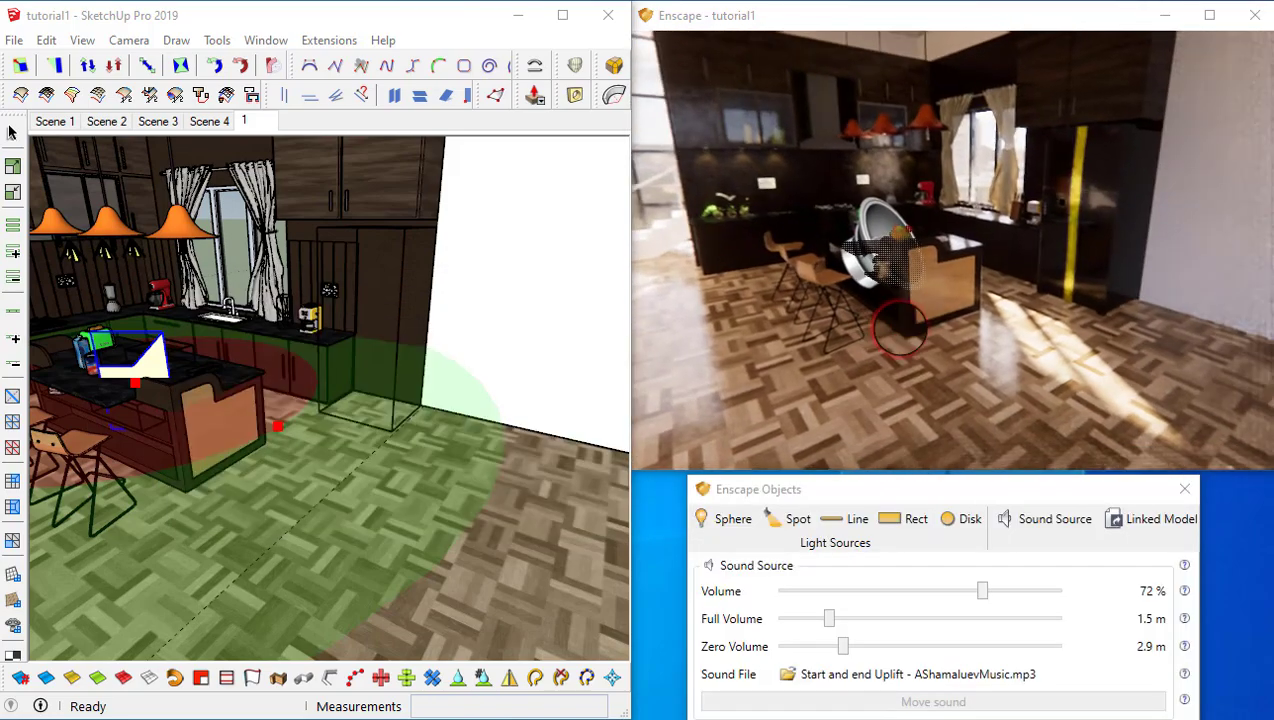
pyautogui.press('w')
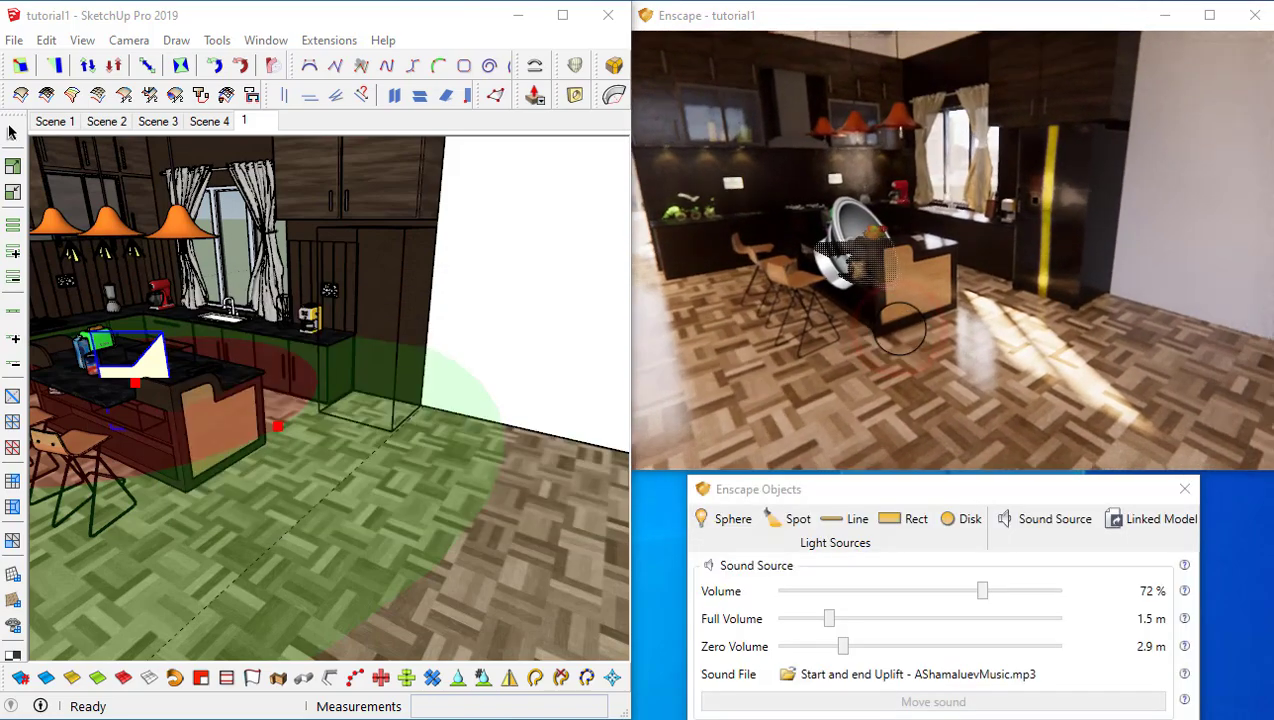
pyautogui.press('w')
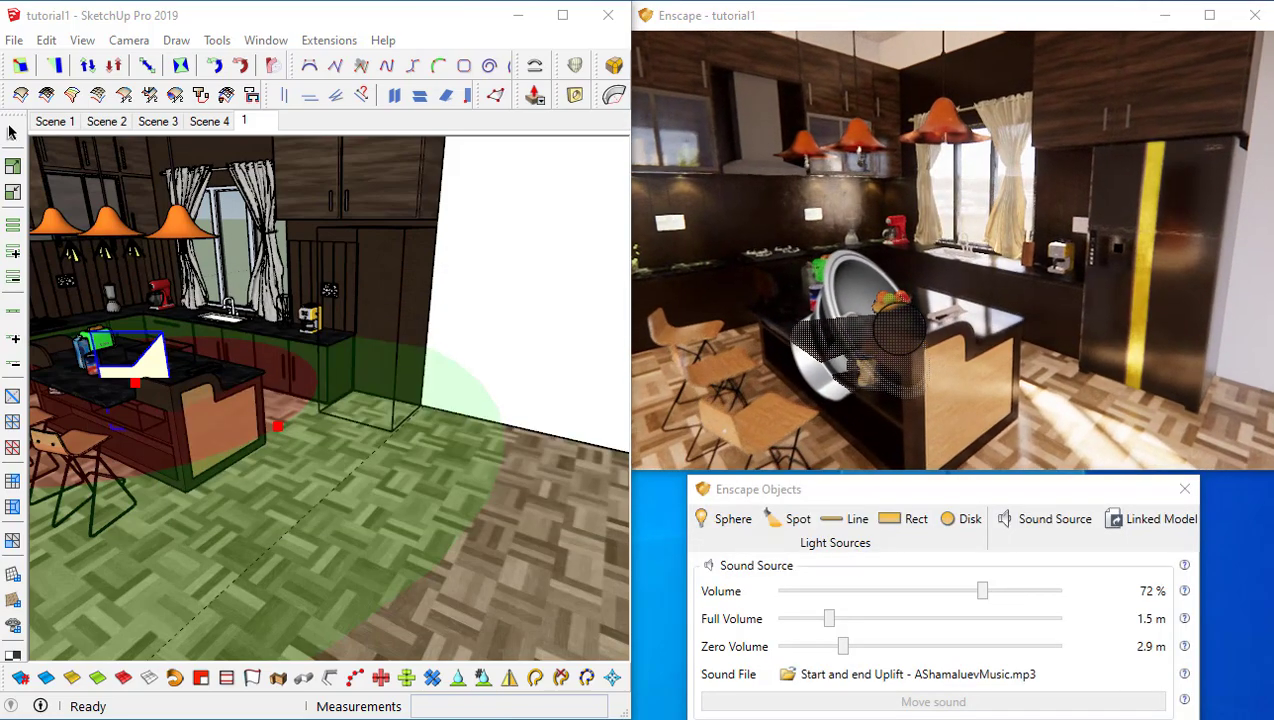
pyautogui.press('s')
pyautogui.press('s')
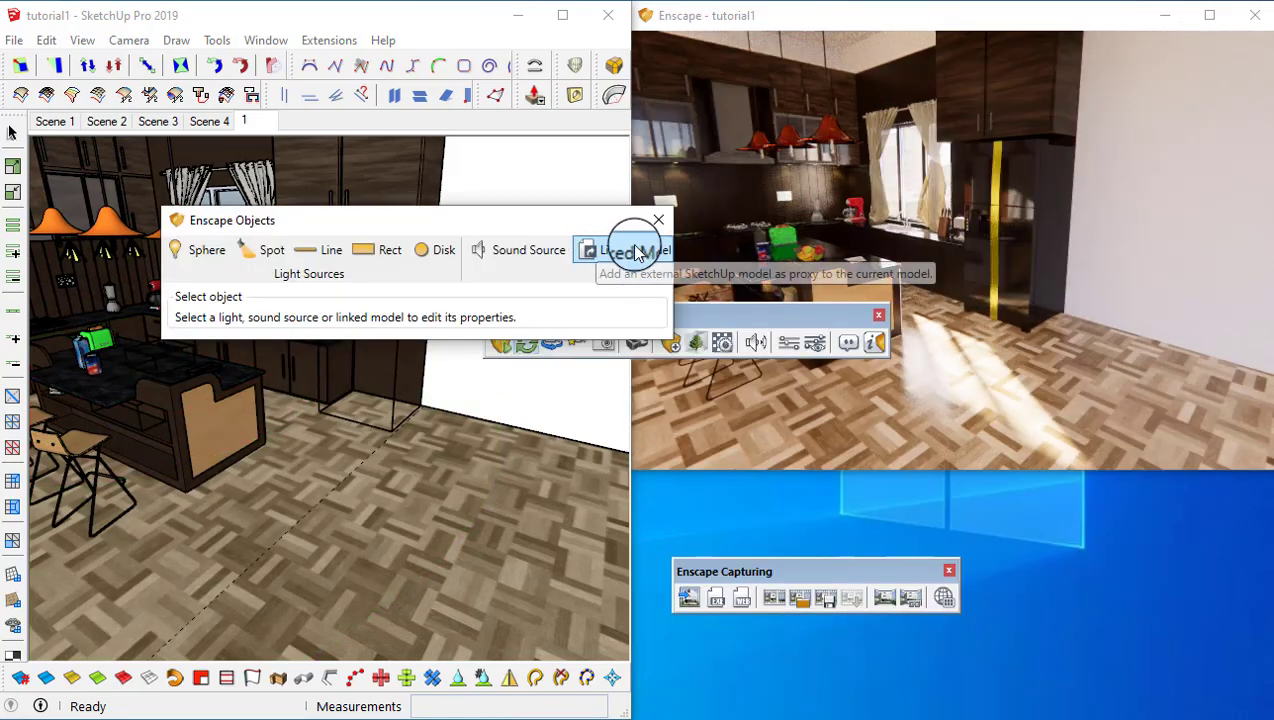
# - Place the external barbecue grill file Kitchenaid_Bbq_36.skp as a linked model on the floor beside the refrigerator
pyautogui.moveTo(307, 408); pyautogui.dragTo(428, 462, button='middle')
pyautogui.scroll(-3, 428, 488)
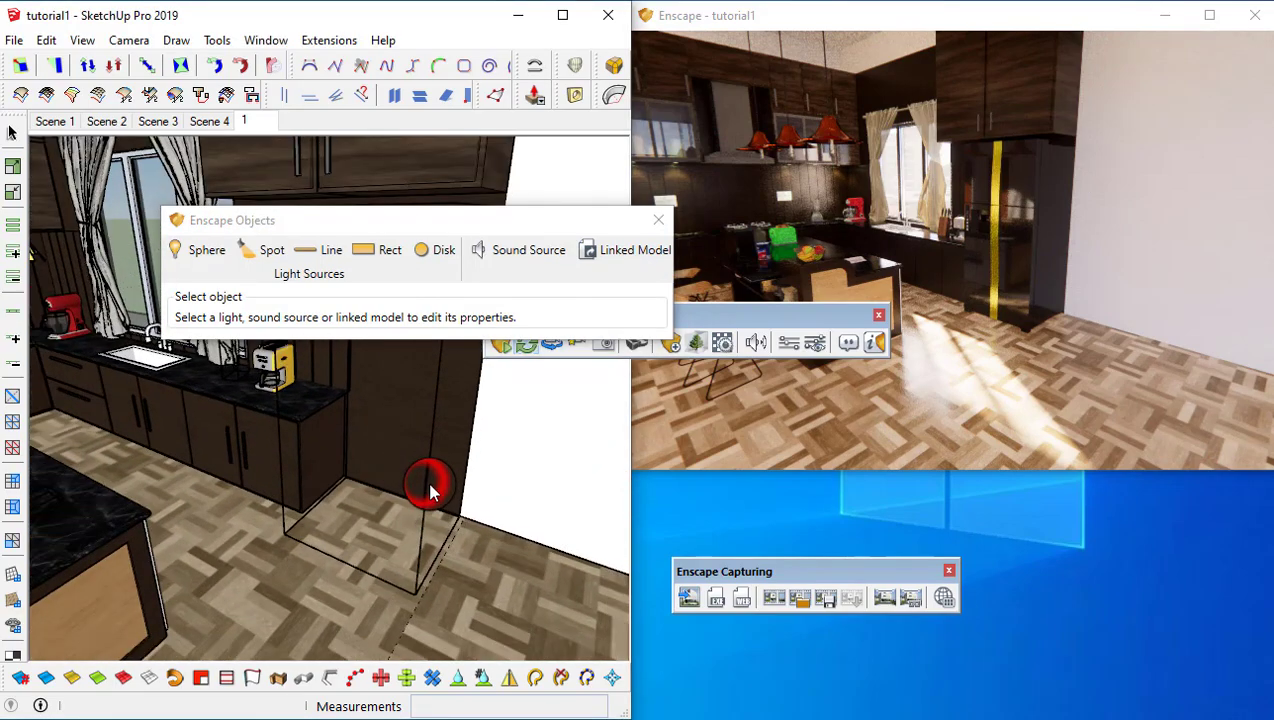
pyautogui.scroll(-2, 470, 480)
pyautogui.click(625, 250)
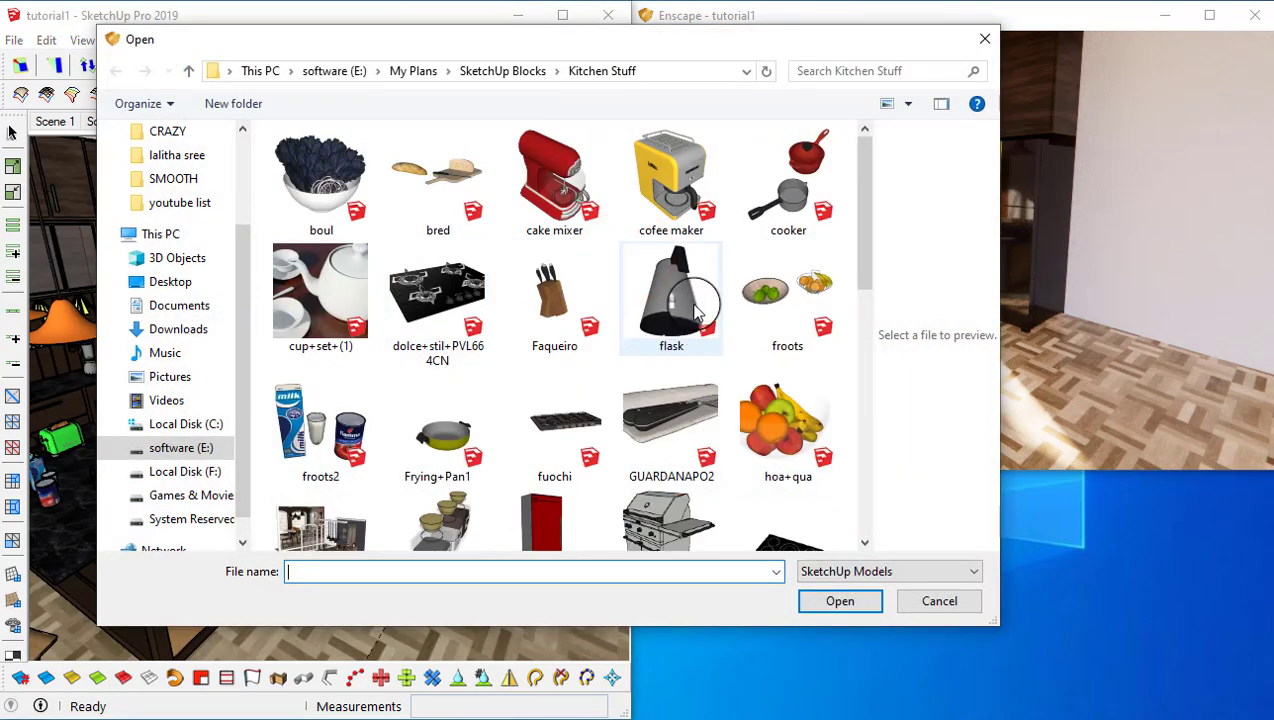
pyautogui.doubleClick(439, 290)
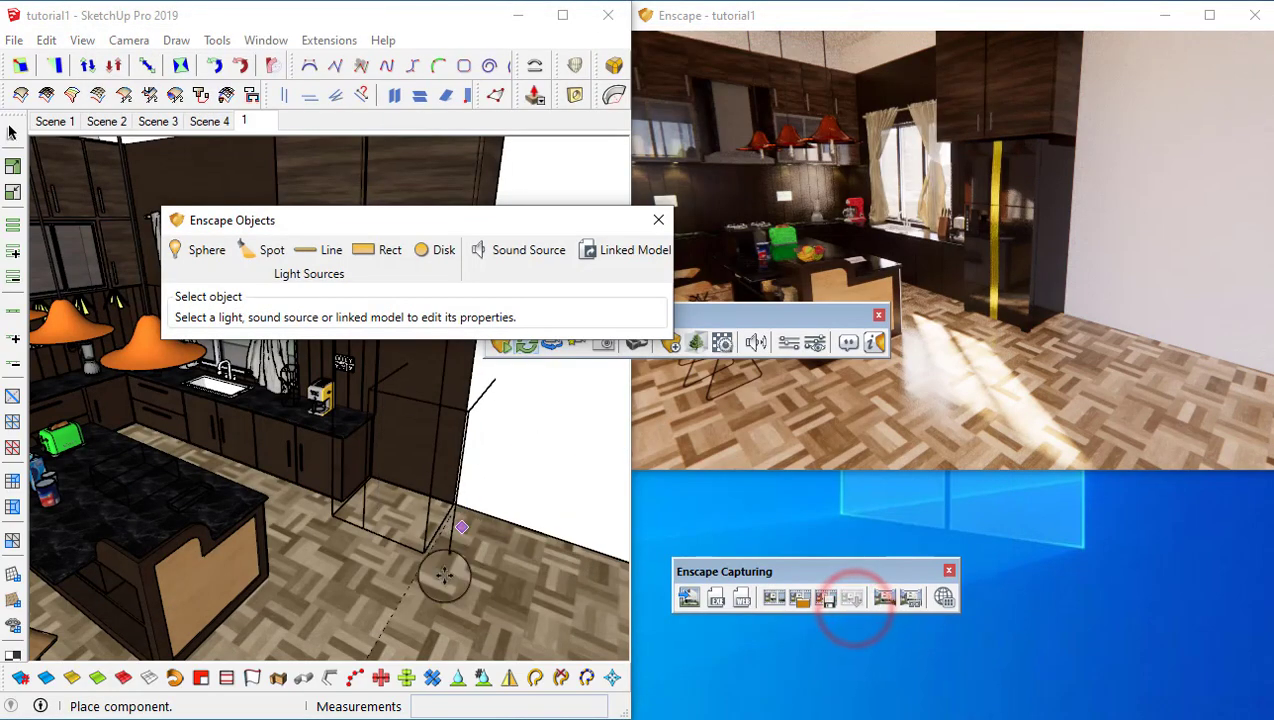
pyautogui.moveTo(560, 589); pyautogui.dragTo(427, 432, button='middle')
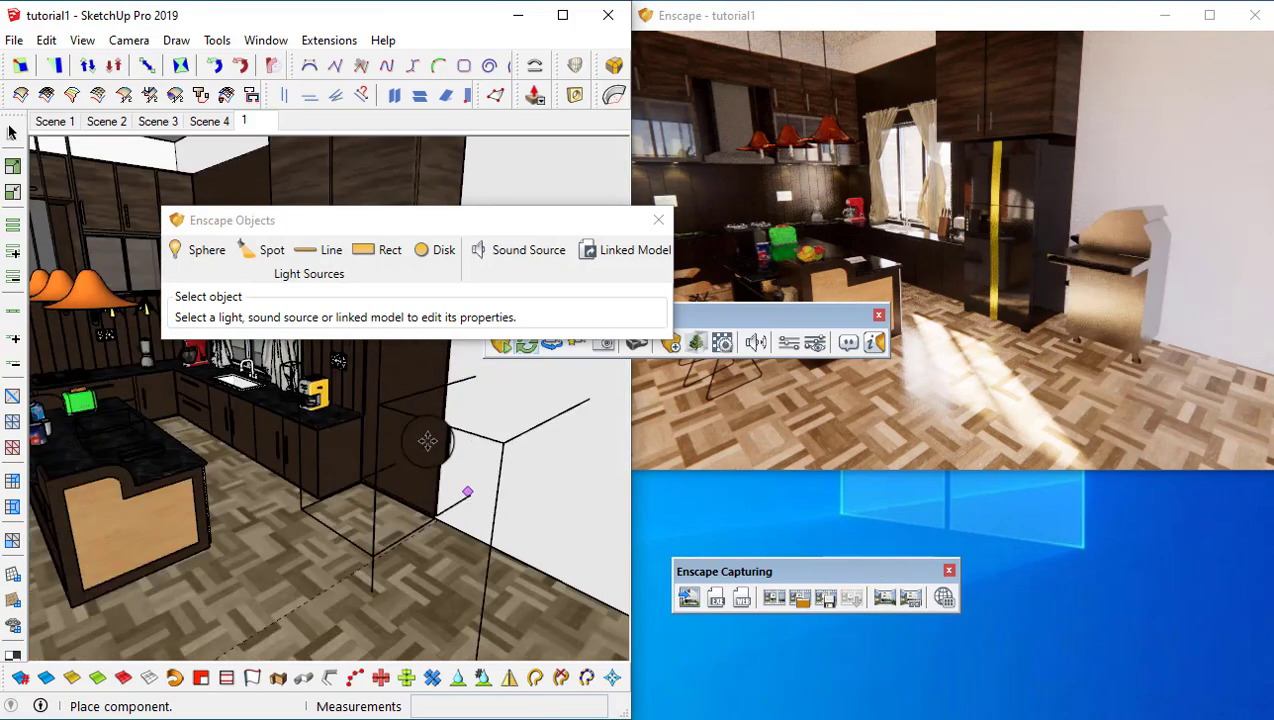
pyautogui.moveTo(1065, 295); pyautogui.dragTo(1089, 290)
pyautogui.scroll(3, 1089, 290)
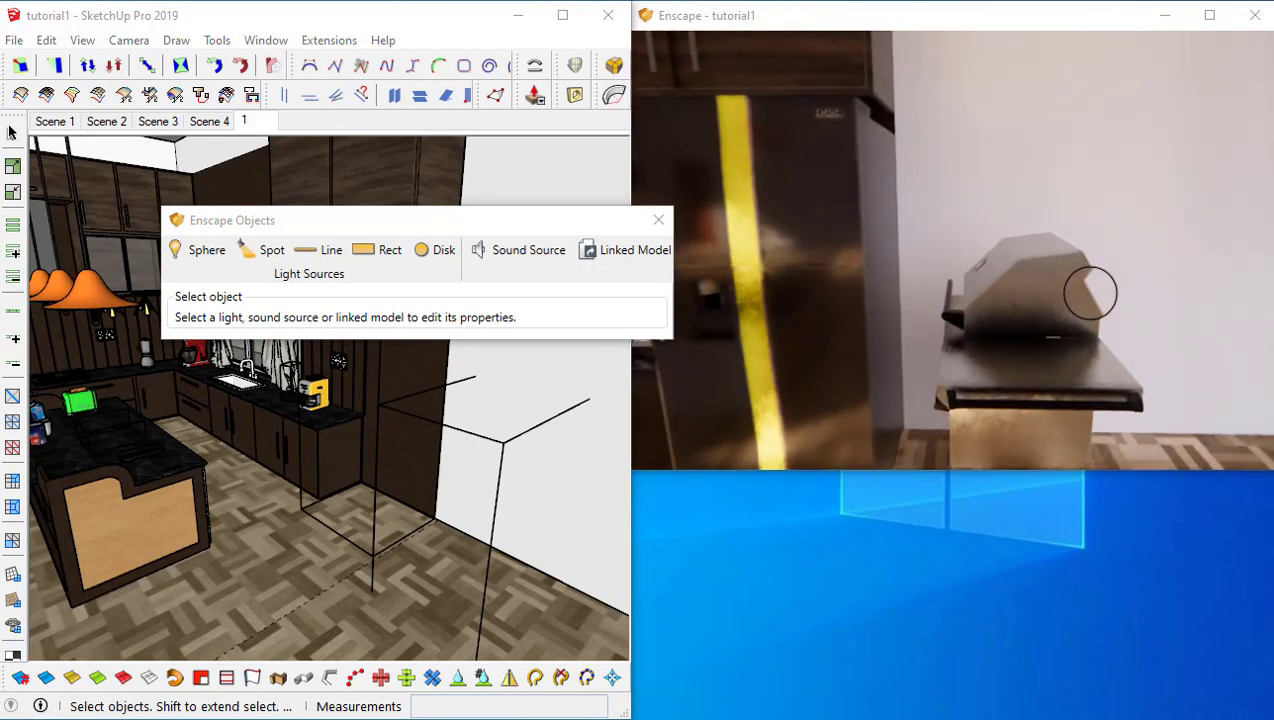
# - Rotate the linked barbecue grill 75 degrees and move it along the floor near the refrigerator
pyautogui.click(481, 437)
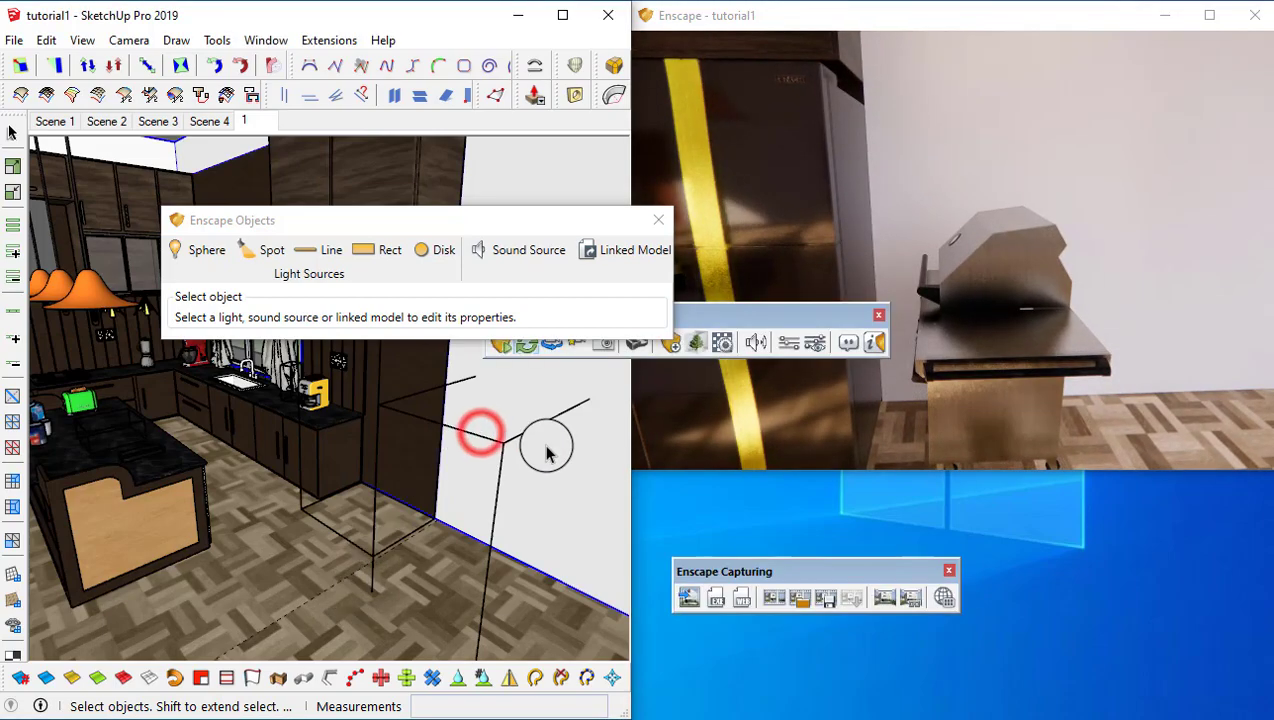
pyautogui.click(451, 414)
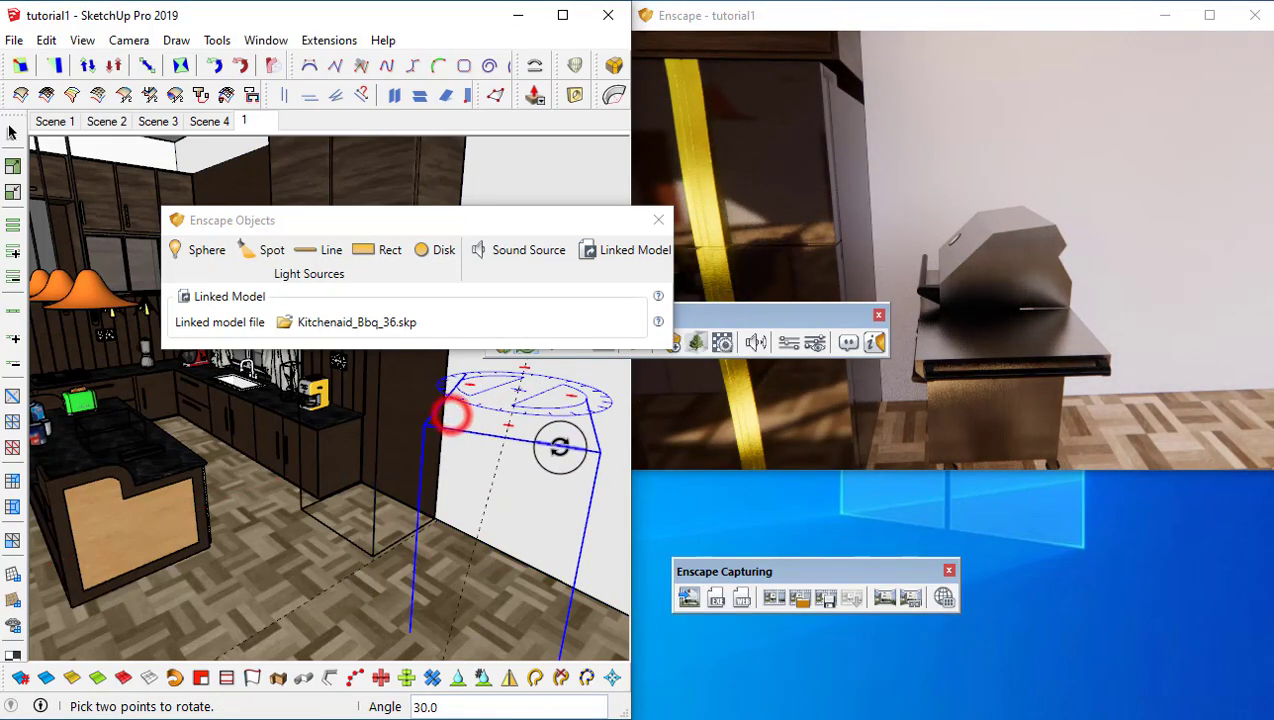
pyautogui.click(624, 421)
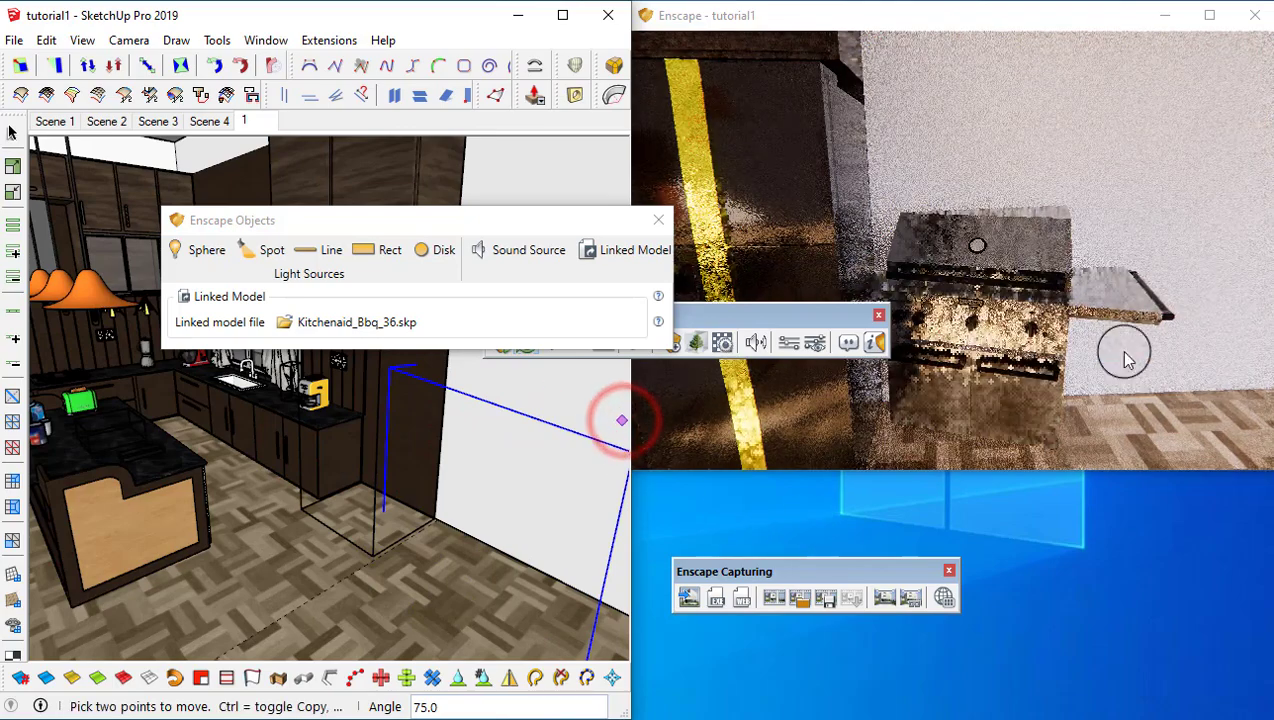
pyautogui.click(325, 533)
pyautogui.click(250, 606)
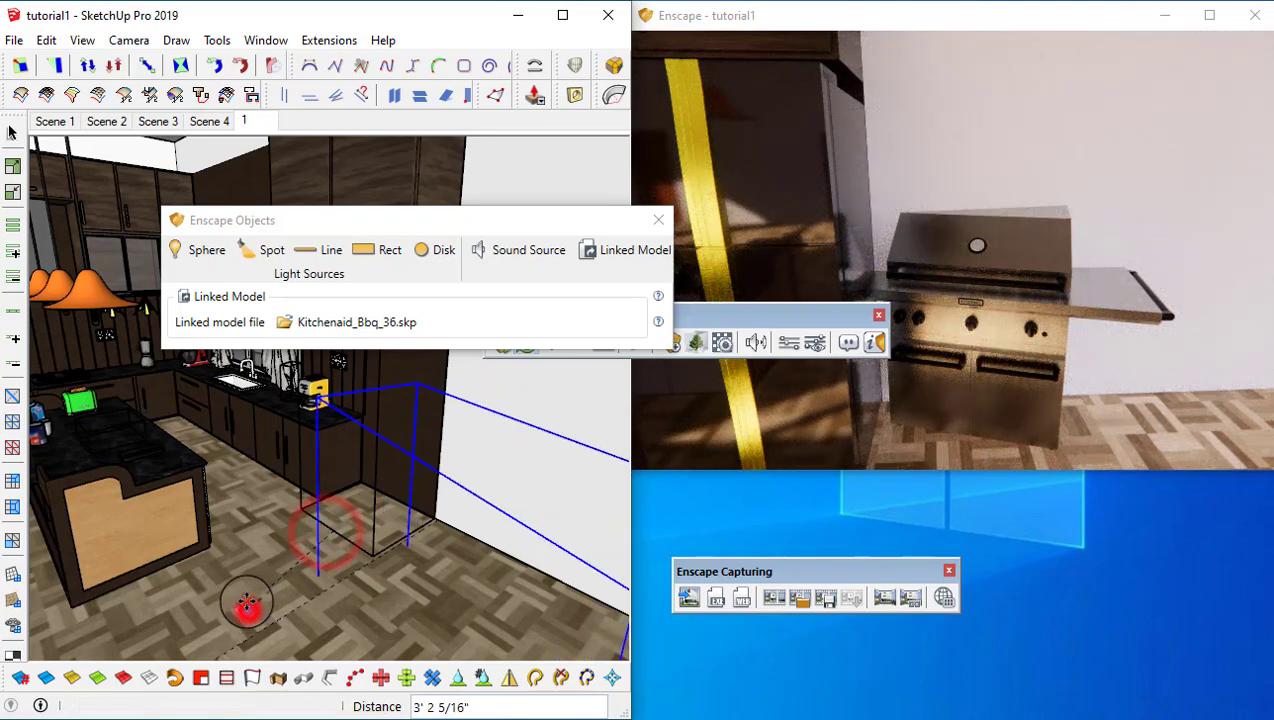
pyautogui.click(1013, 341)
pyautogui.moveTo(1001, 337); pyautogui.dragTo(1206, 378)
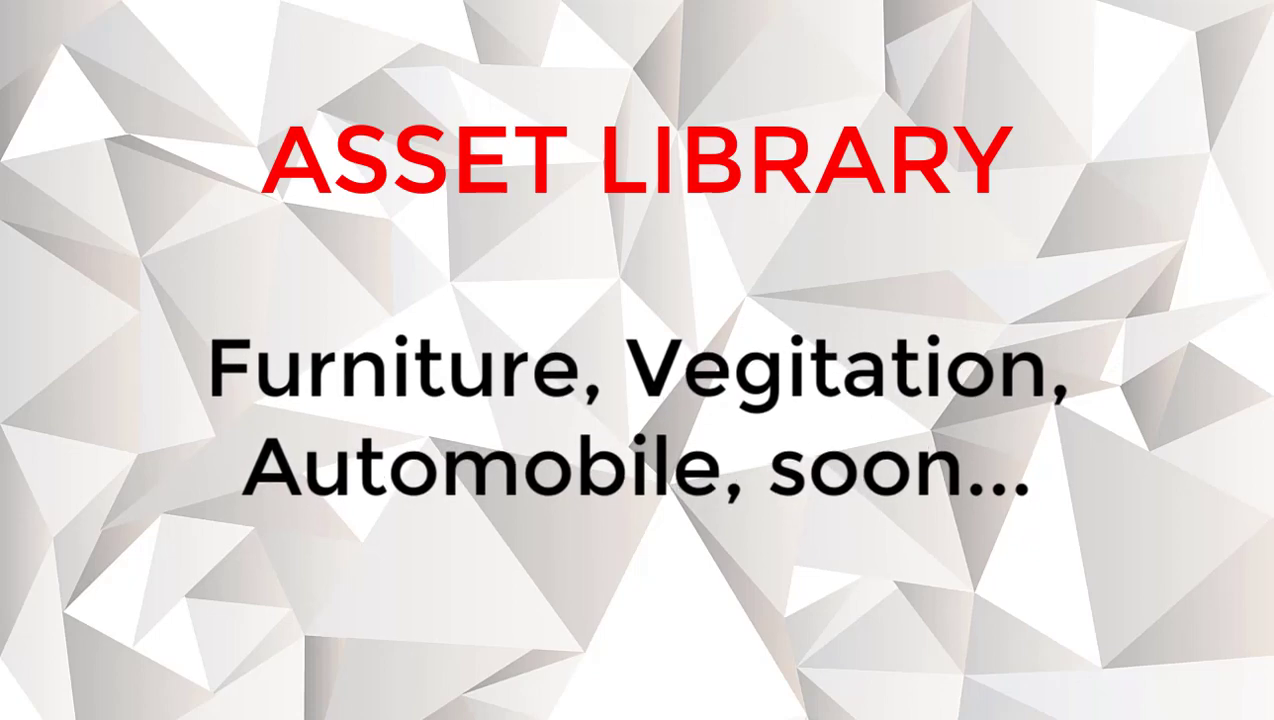
# - Place Accent Armchair 02 from the Furniture category of the Enscape Asset Library on the floor near the kitchen island
pyautogui.click(846, 533)
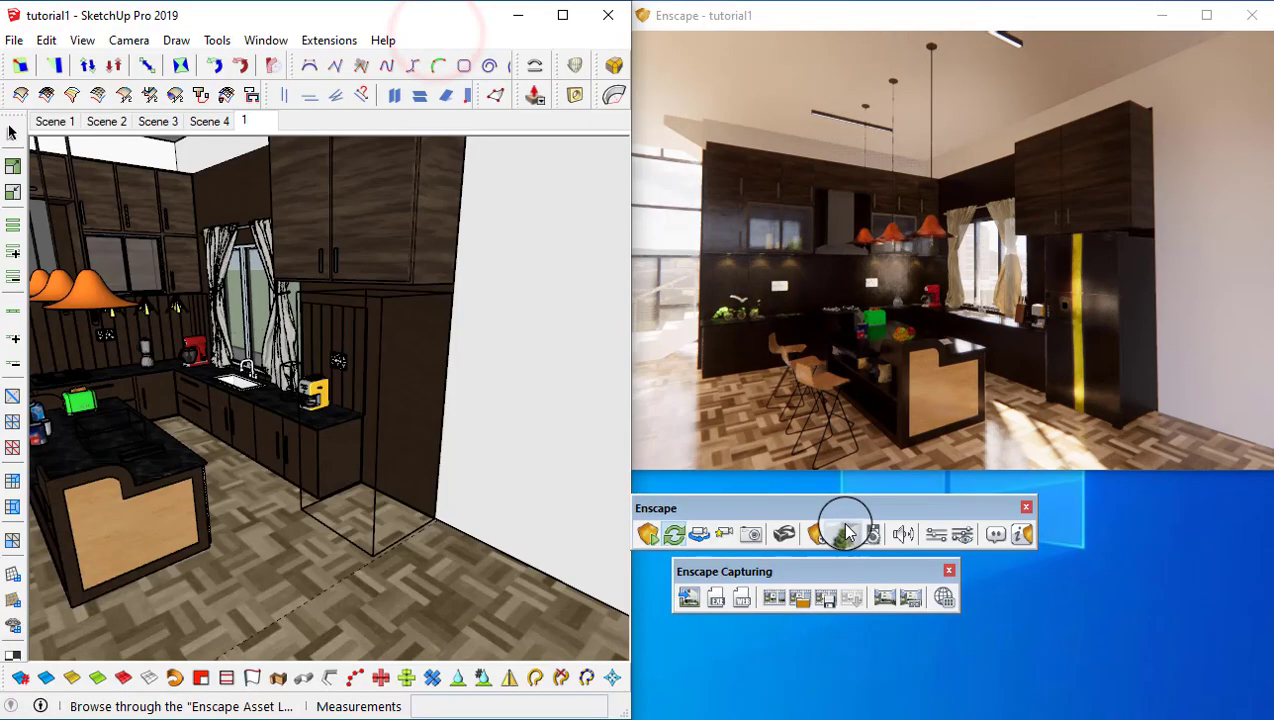
pyautogui.click(843, 533)
pyautogui.moveTo(300, 78); pyautogui.dragTo(348, 84)
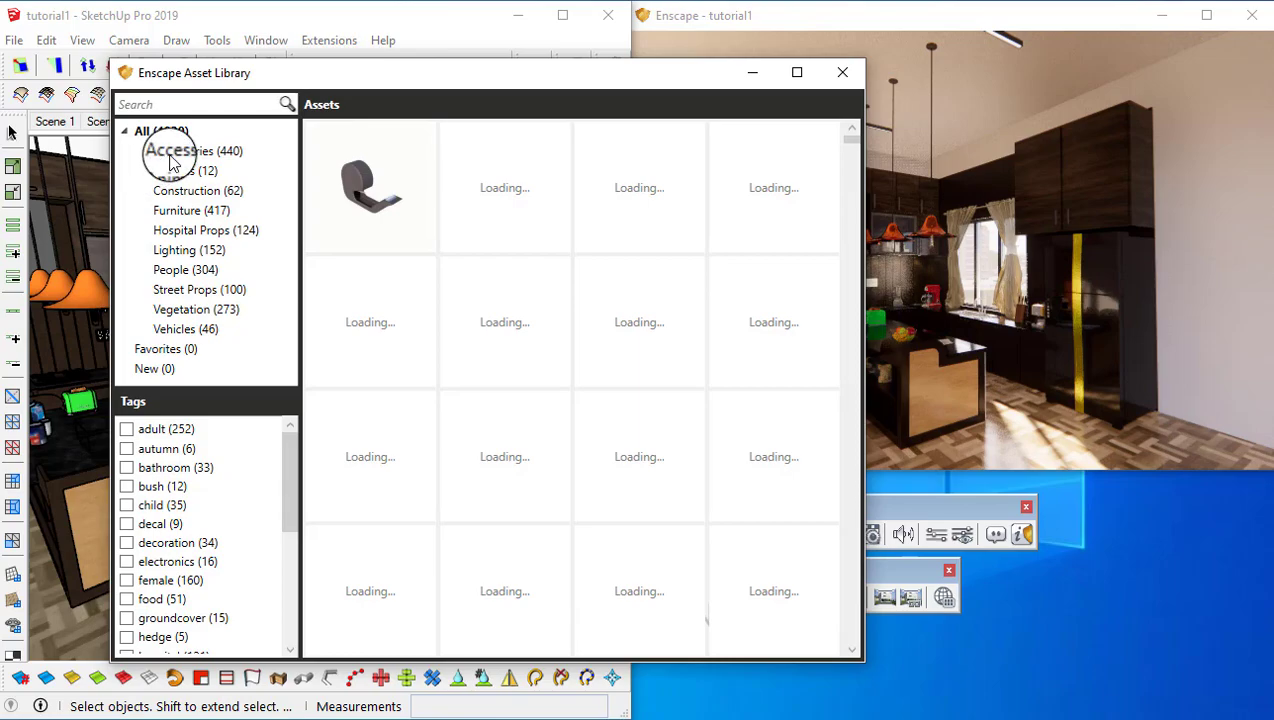
pyautogui.click(180, 212)
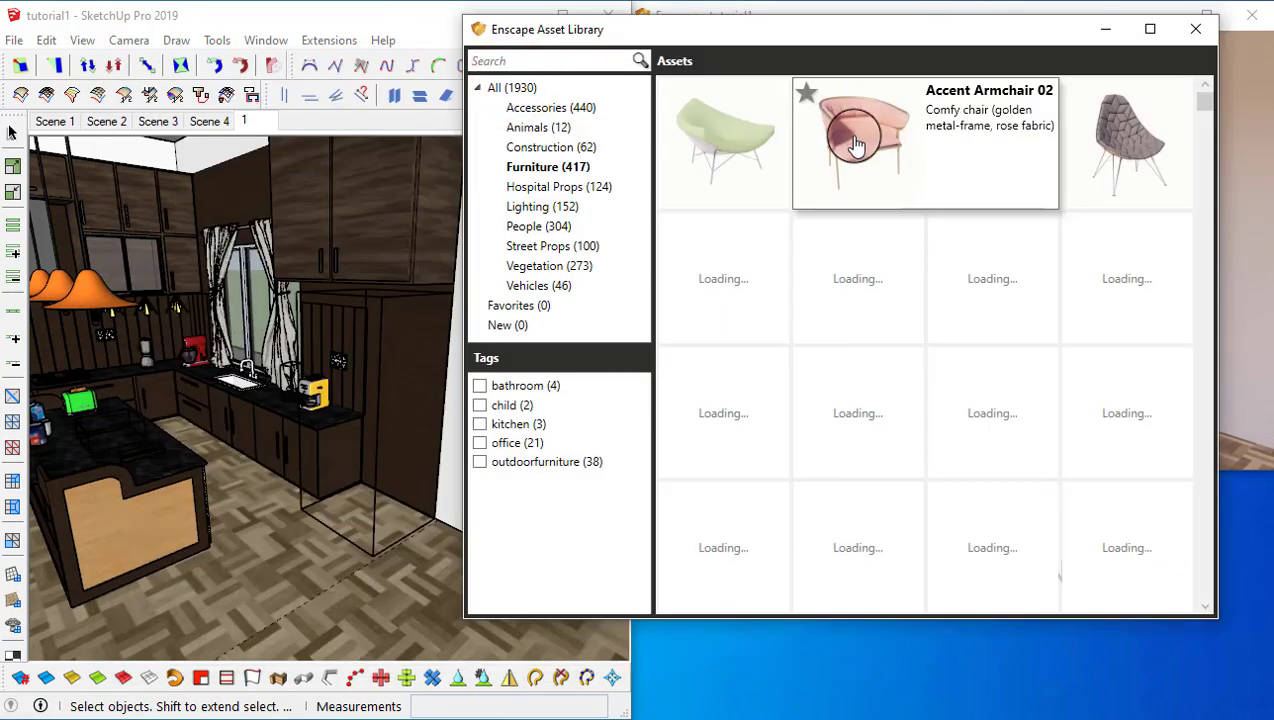
pyautogui.click(856, 121)
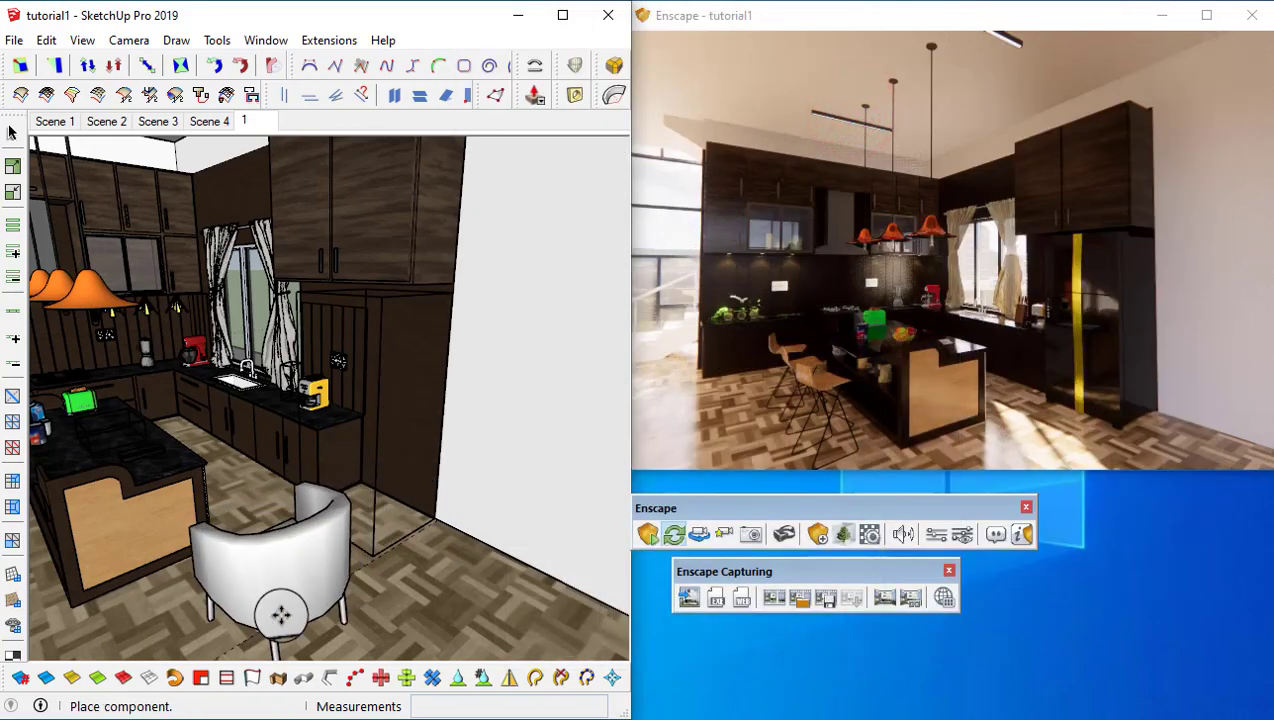
pyautogui.click(280, 608)
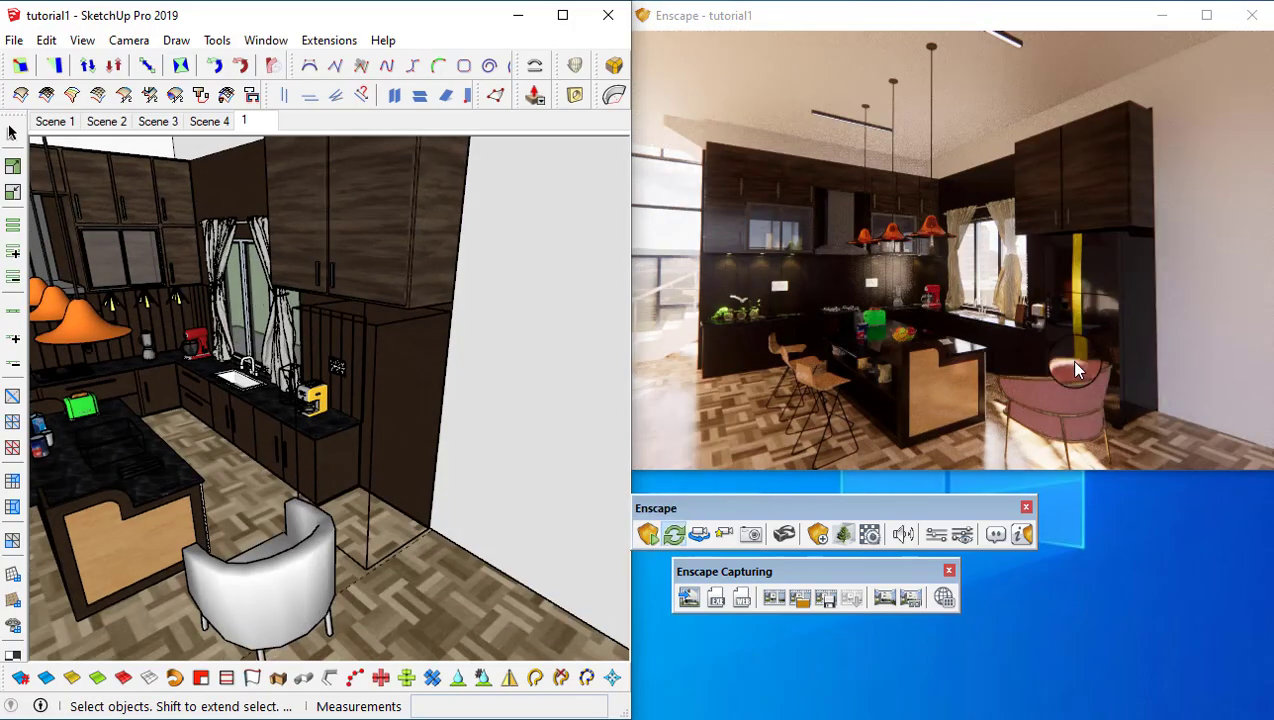
# - Move the armchair to the open floor in front of the bar stools and rotate it
pyautogui.moveTo(773, 295)
pyautogui.mouseDown()
pyautogui.moveTo(888, 360)
pyautogui.moveTo(745, 341)
pyautogui.moveTo(910, 364)
pyautogui.mouseUp()
pyautogui.press('w')
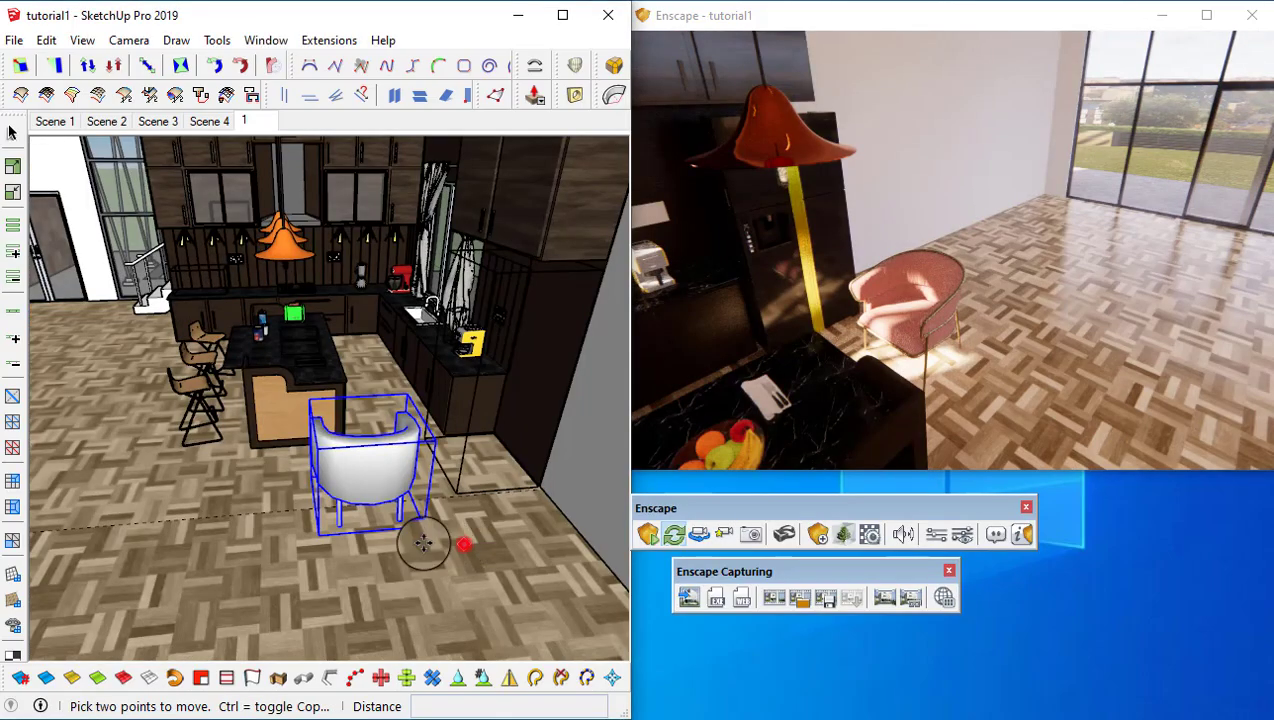
pyautogui.click(236, 557)
pyautogui.click(228, 465)
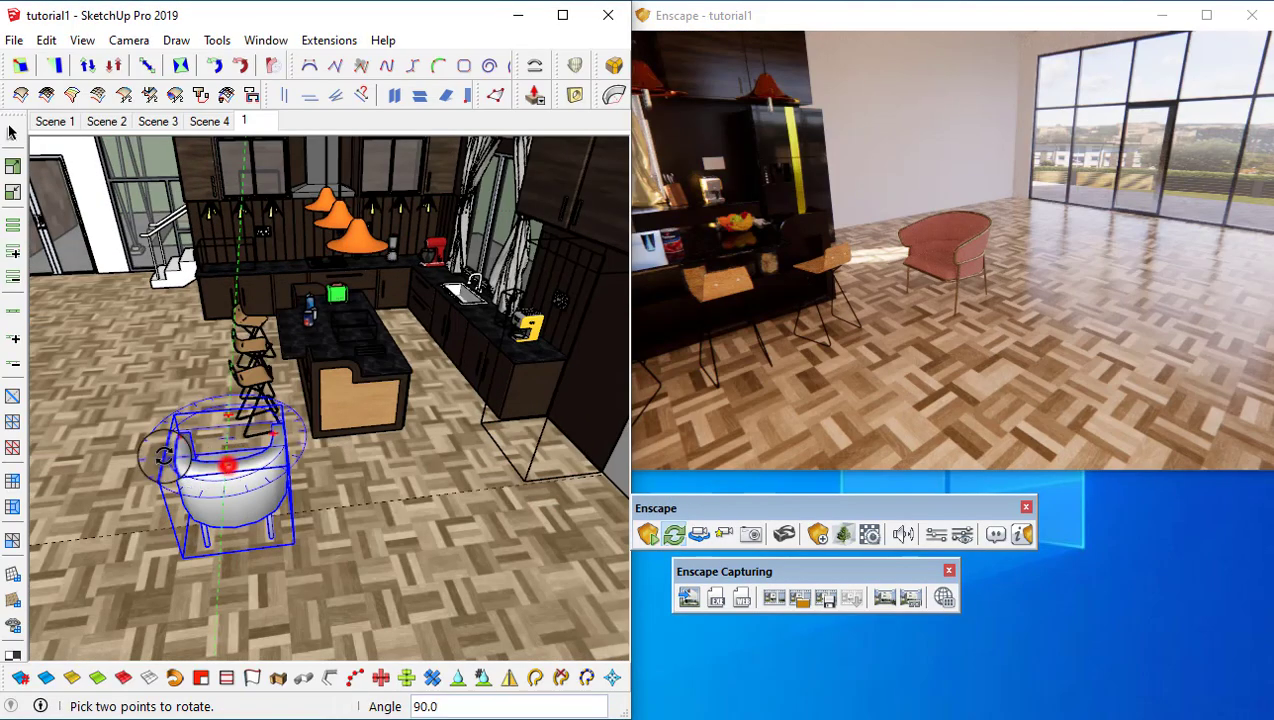
pyautogui.press('m')
pyautogui.click(943, 256)
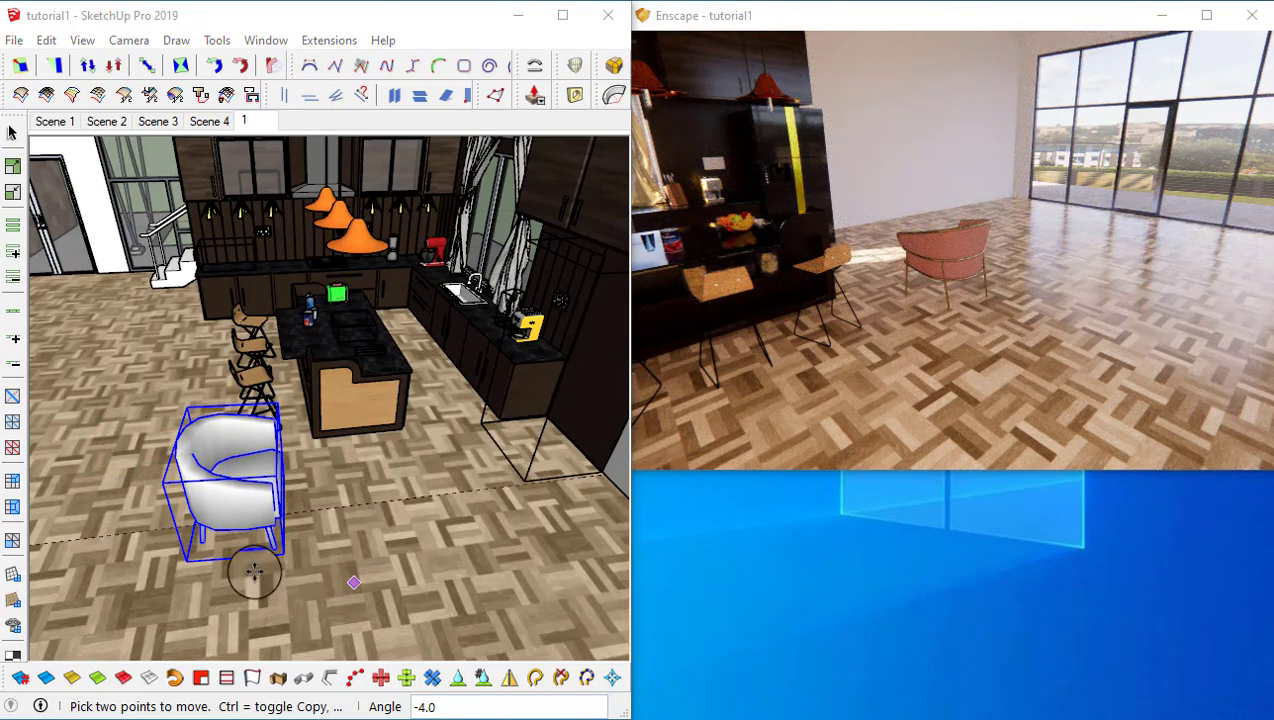
pyautogui.moveTo(247, 470)
pyautogui.mouseDown(button='middle')
pyautogui.moveTo(336, 464)
pyautogui.moveTo(344, 478)
pyautogui.mouseUp(button='middle')
pyautogui.press('space')
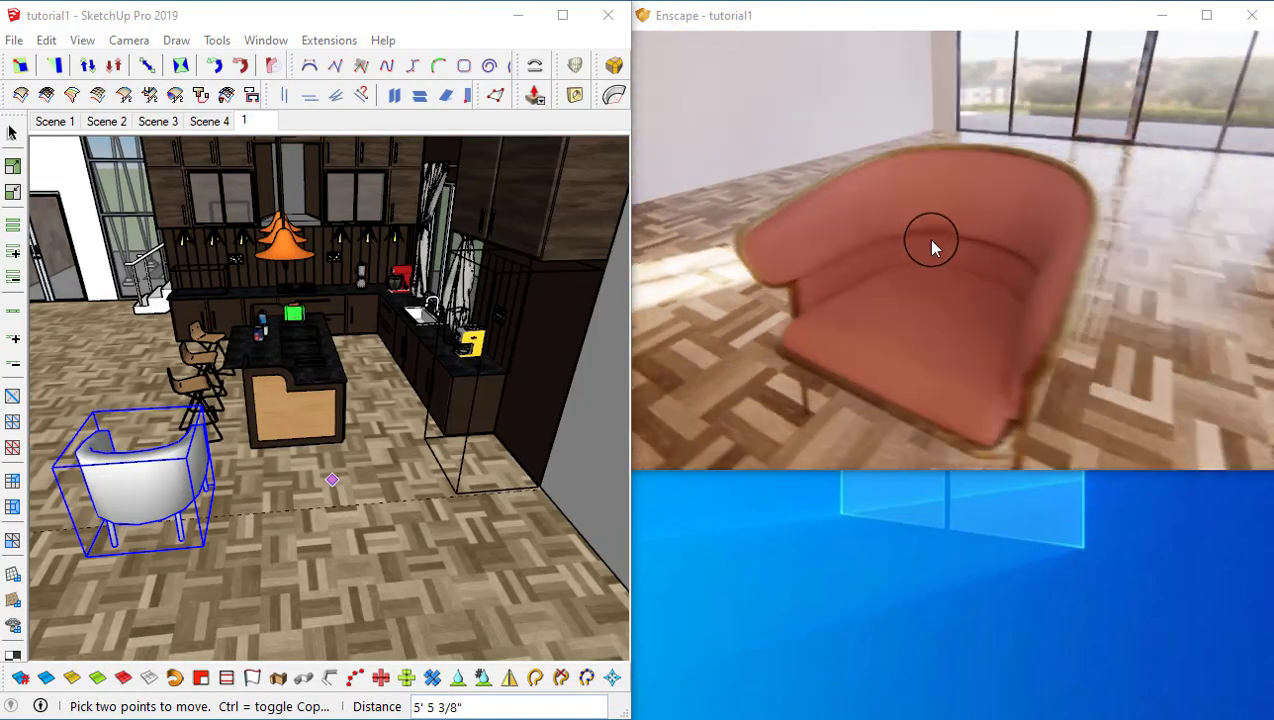
# - Examine the armchair's fabric and metal frame from several sides in the render
pyautogui.click(966, 276)
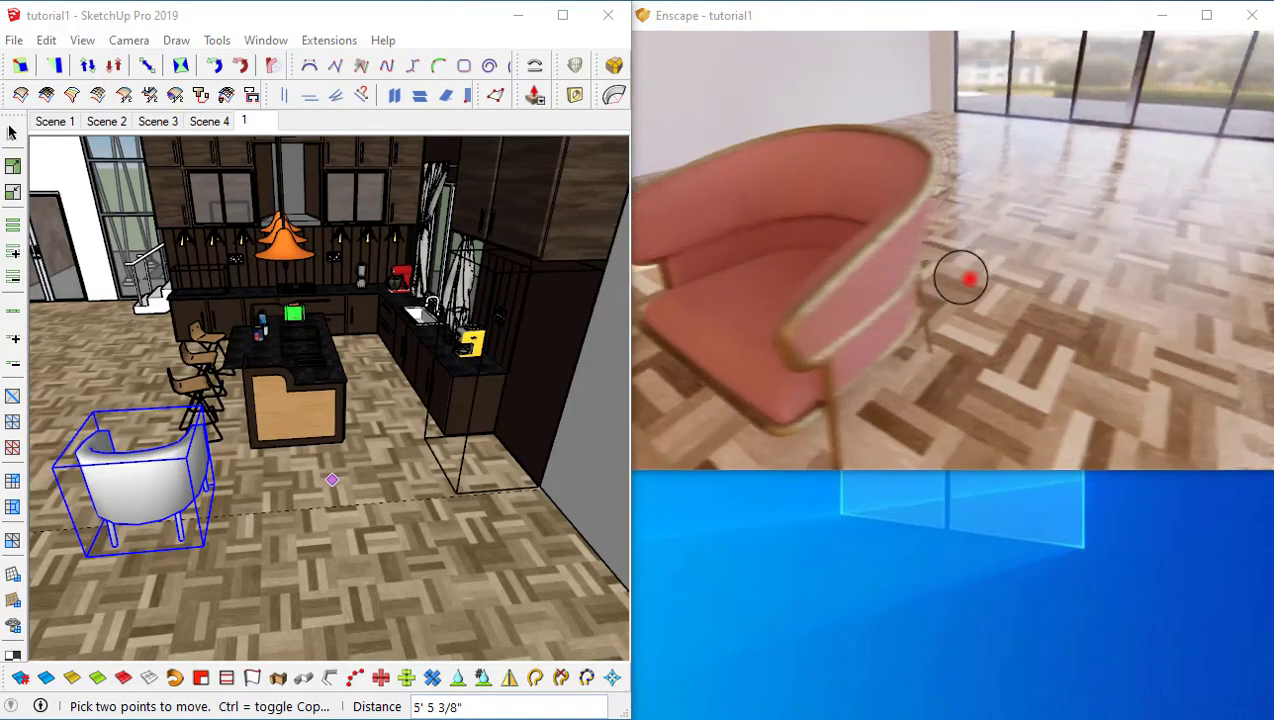
pyautogui.click(945, 262)
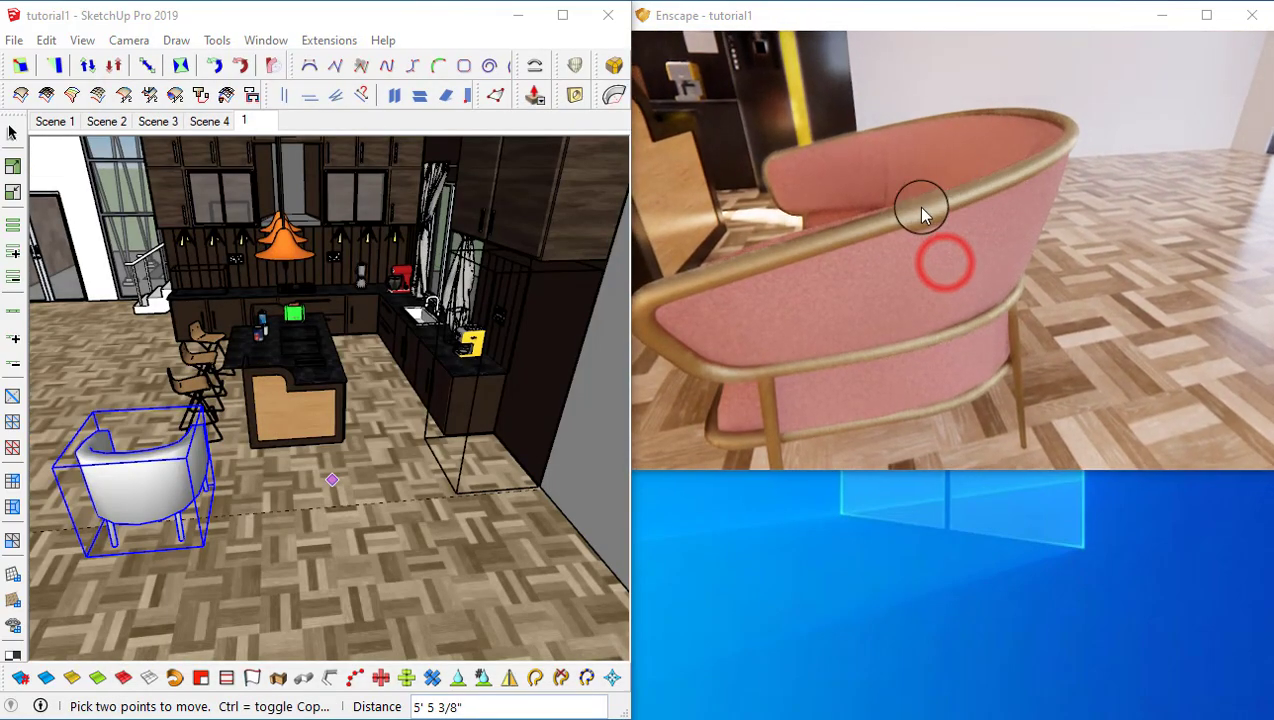
pyautogui.click(816, 287)
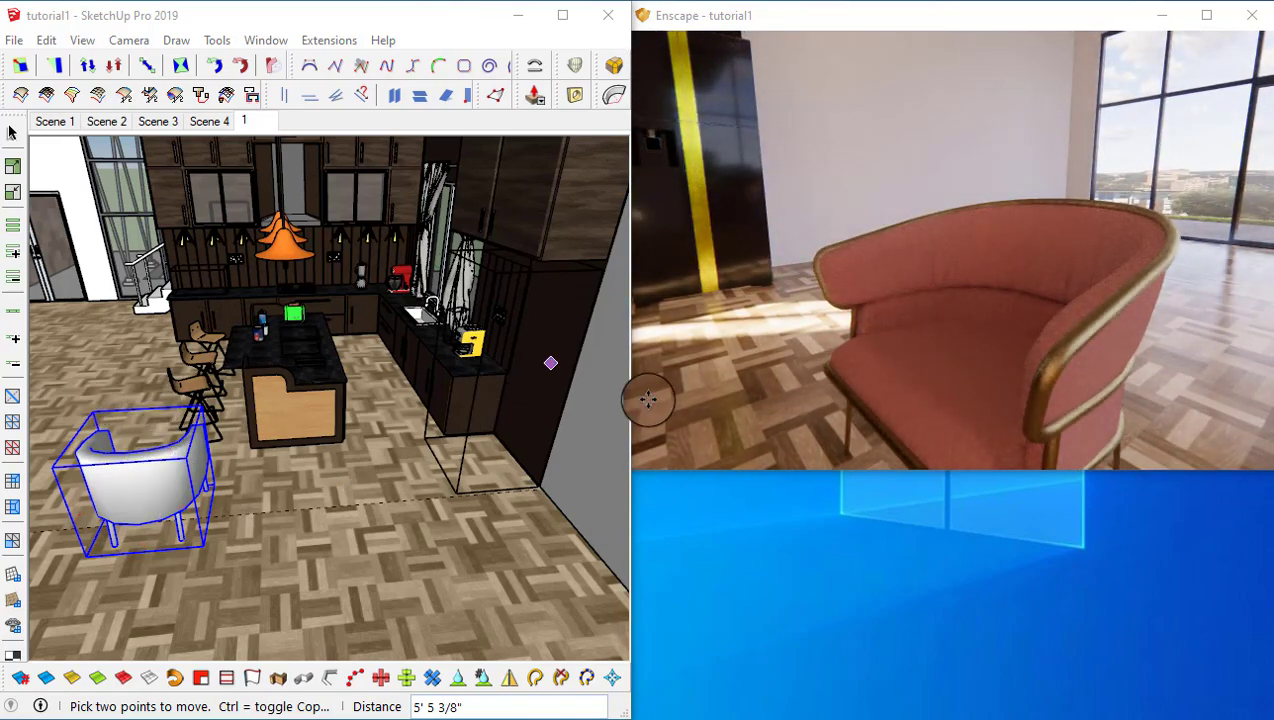
pyautogui.click(987, 341)
# - Open the Enscape material editor and show the settings of the ki ston material
pyautogui.click(473, 29)
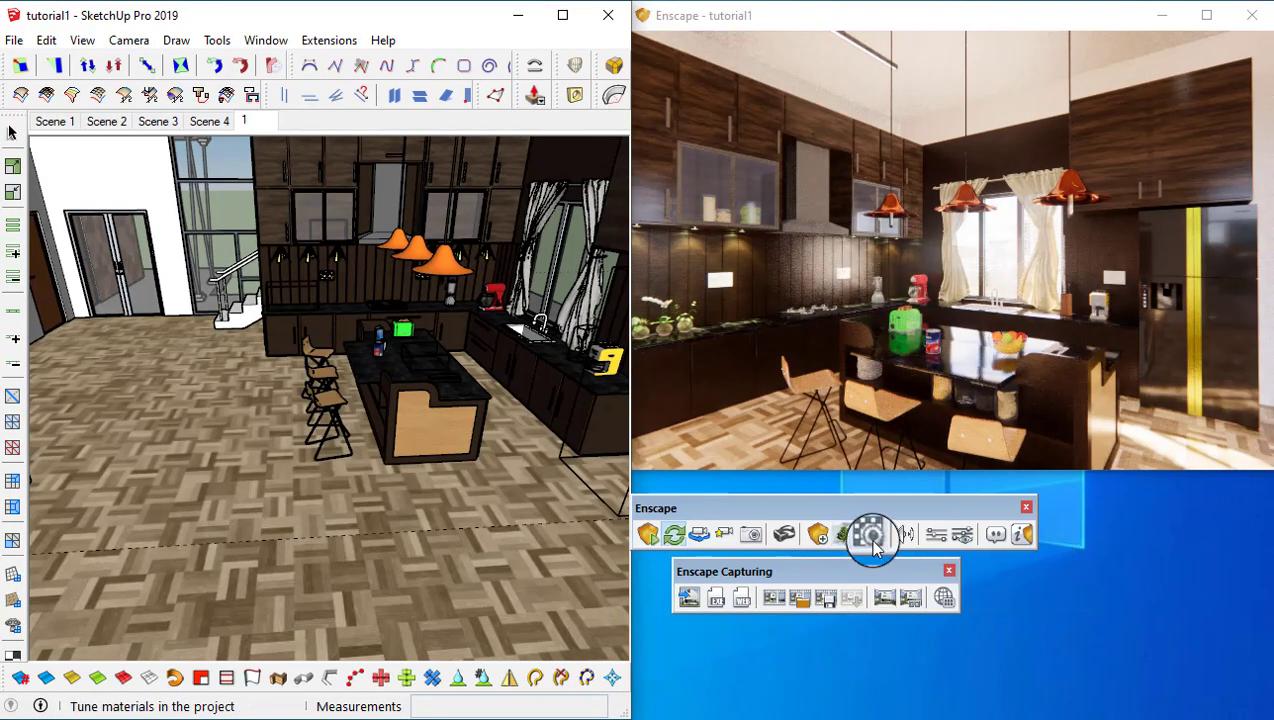
pyautogui.click(871, 536)
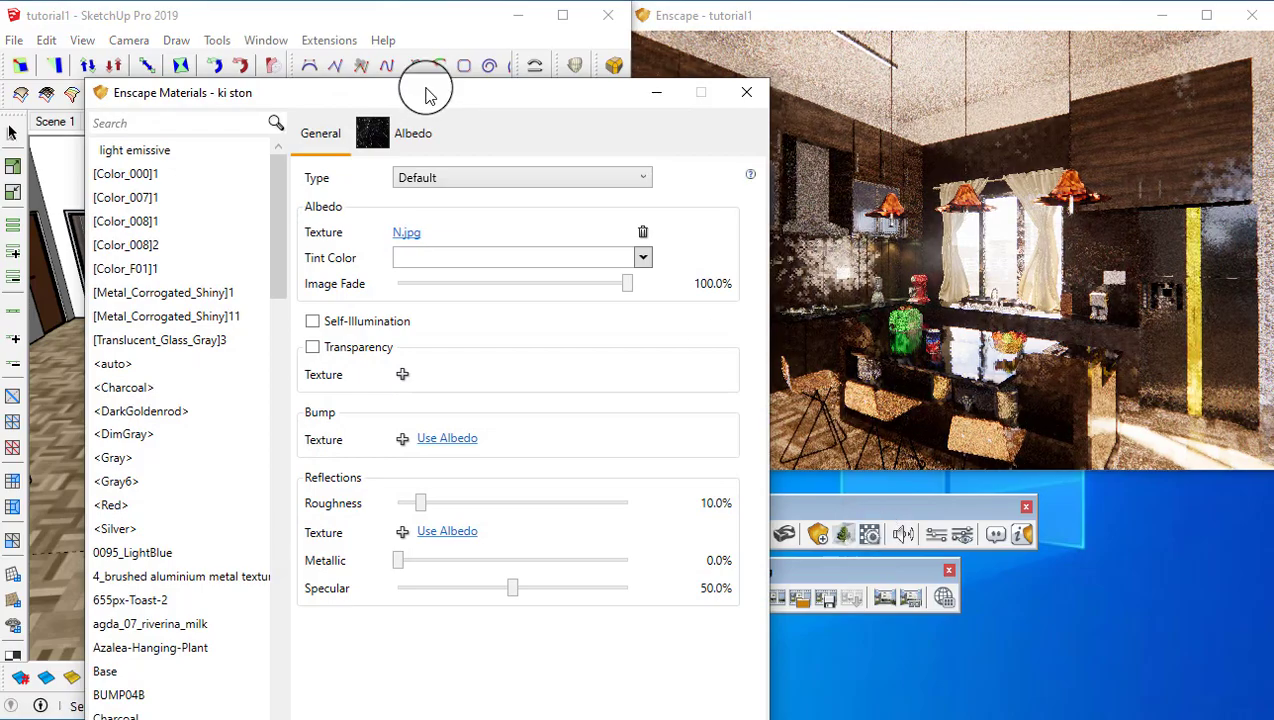
pyautogui.moveTo(427, 91)
pyautogui.mouseDown()
pyautogui.moveTo(558, 98)
pyautogui.moveTo(521, 28)
pyautogui.mouseUp()
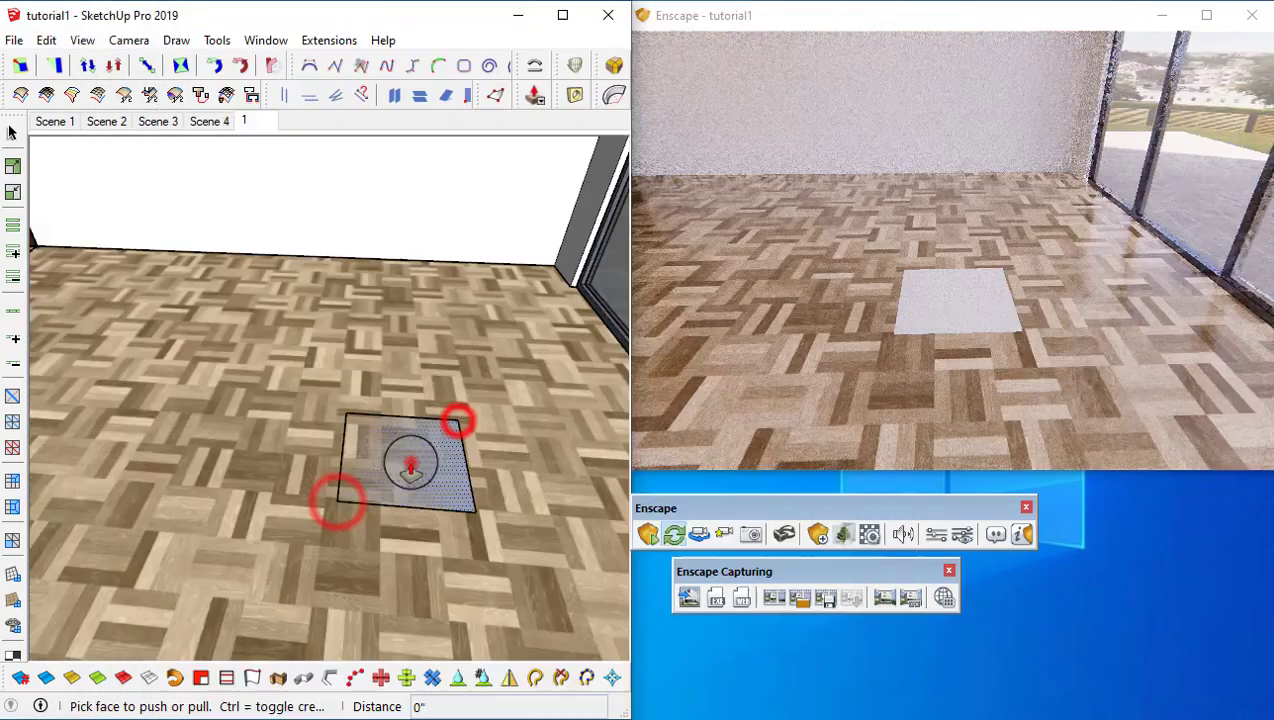
# - Extrude the rectangle on the empty floor near the windows into a box about 2' 9" high
pyautogui.click(410, 462)
pyautogui.moveTo(468, 352); pyautogui.dragTo(481, 330, button='middle')
pyautogui.moveTo(976, 316)
pyautogui.mouseDown()
pyautogui.moveTo(1010, 304)
pyautogui.moveTo(985, 273)
pyautogui.mouseUp()
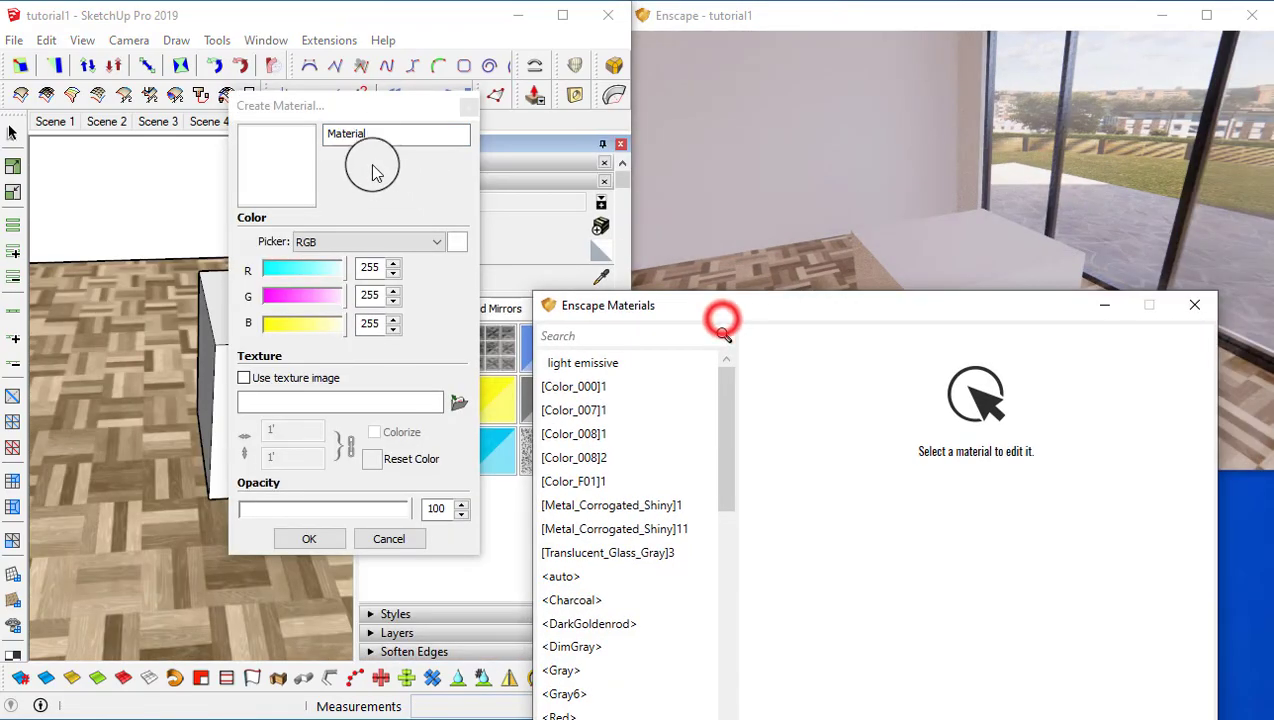
# - Show the SketchUp default tray and start a new material named Material for the box's top face
pyautogui.doubleClick(370, 137)
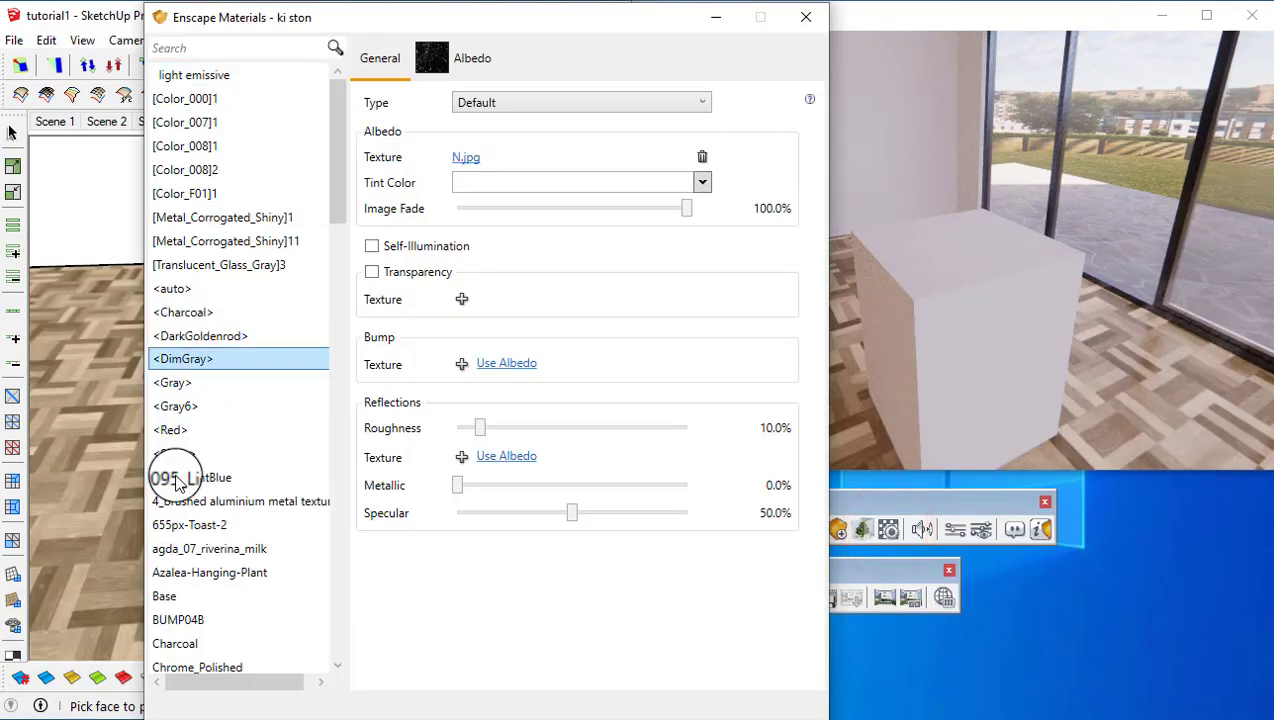
pyautogui.moveTo(370, 17); pyautogui.dragTo(722, 331)
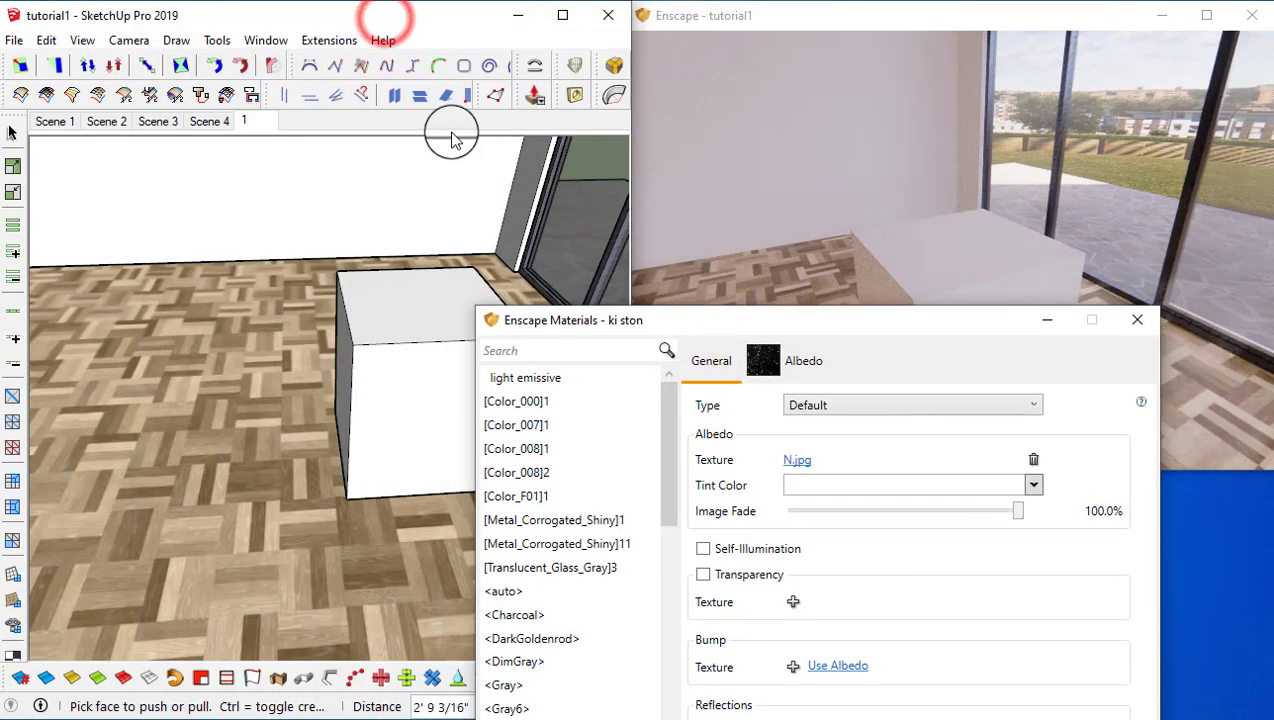
pyautogui.click(268, 40)
pyautogui.moveTo(312, 62)
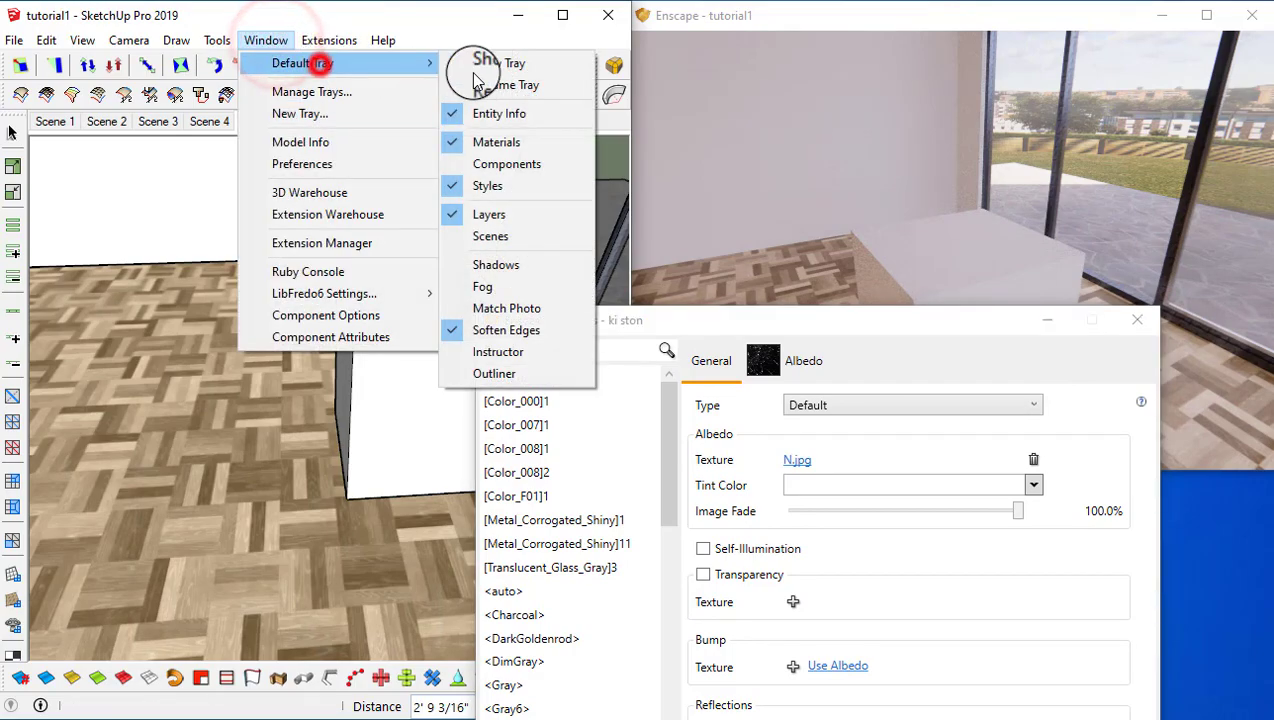
pyautogui.click(492, 62)
pyautogui.click(600, 226)
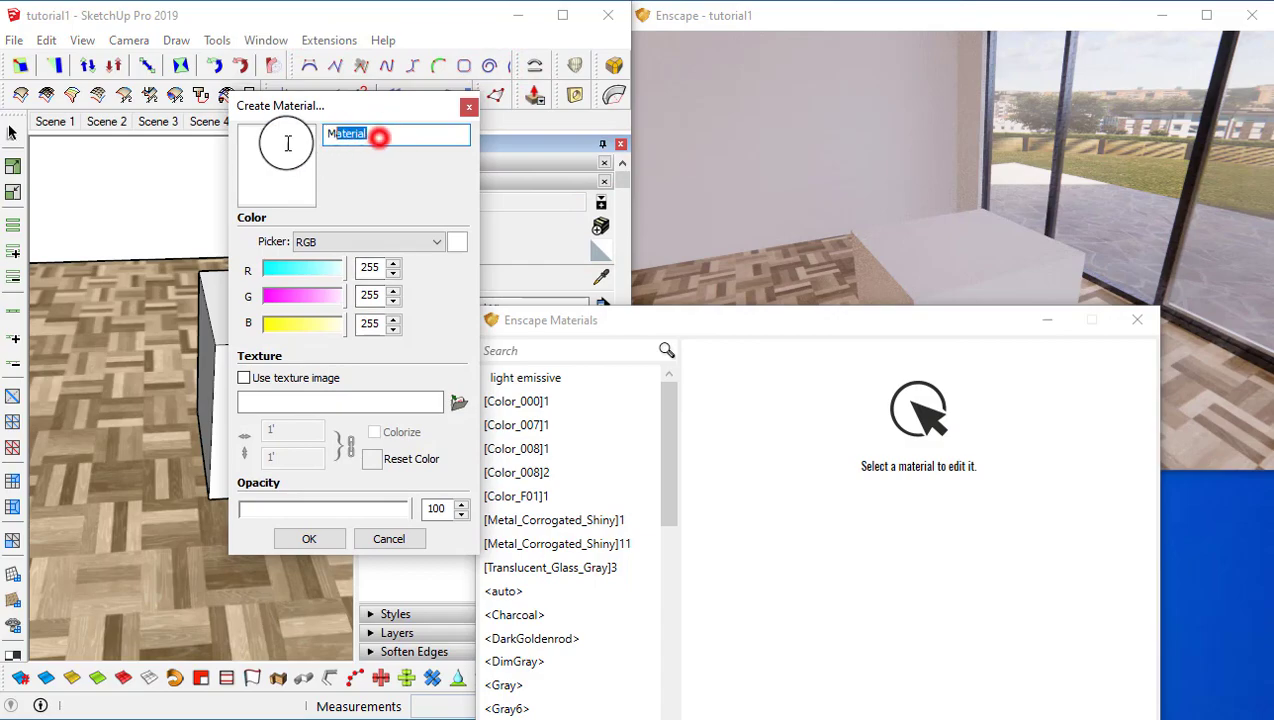
pyautogui.moveTo(725, 322)
pyautogui.mouseDown()
pyautogui.moveTo(847, 378)
pyautogui.moveTo(720, 310)
pyautogui.mouseUp()
pyautogui.click(373, 142)
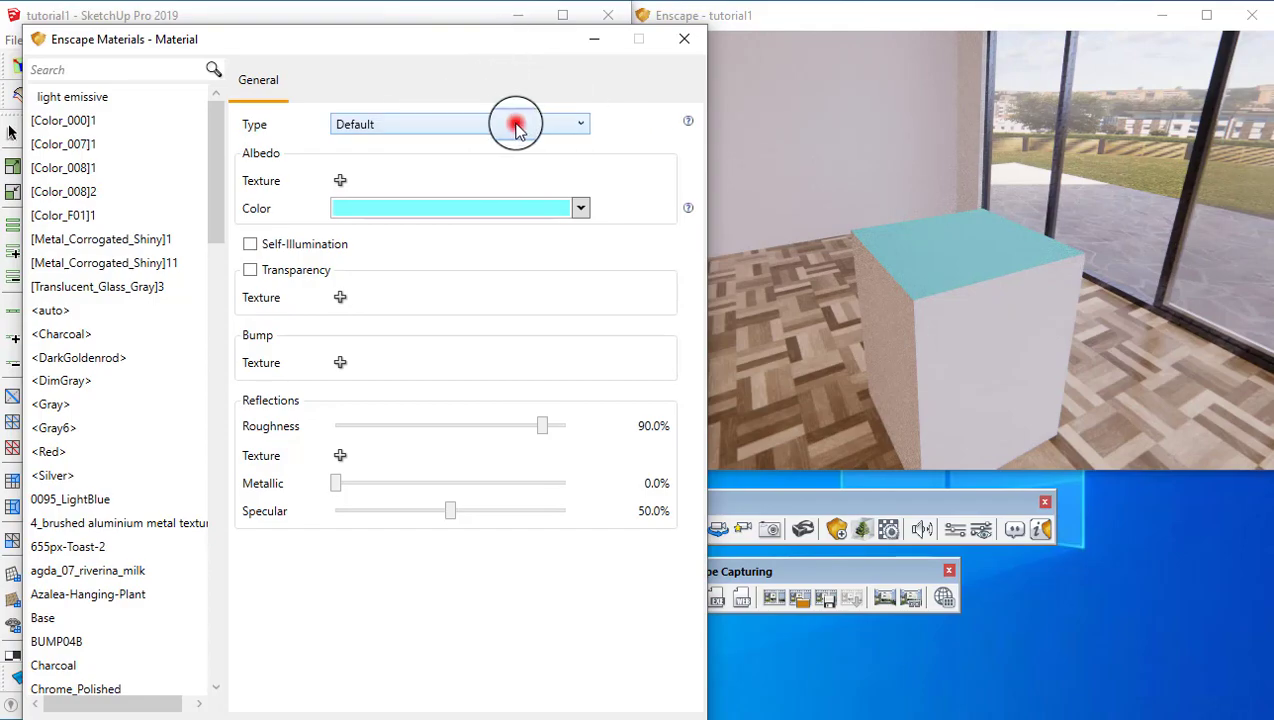
# - Switch the new material's type to Grass and then to Water, viewing the box top in the render
pyautogui.click(393, 167)
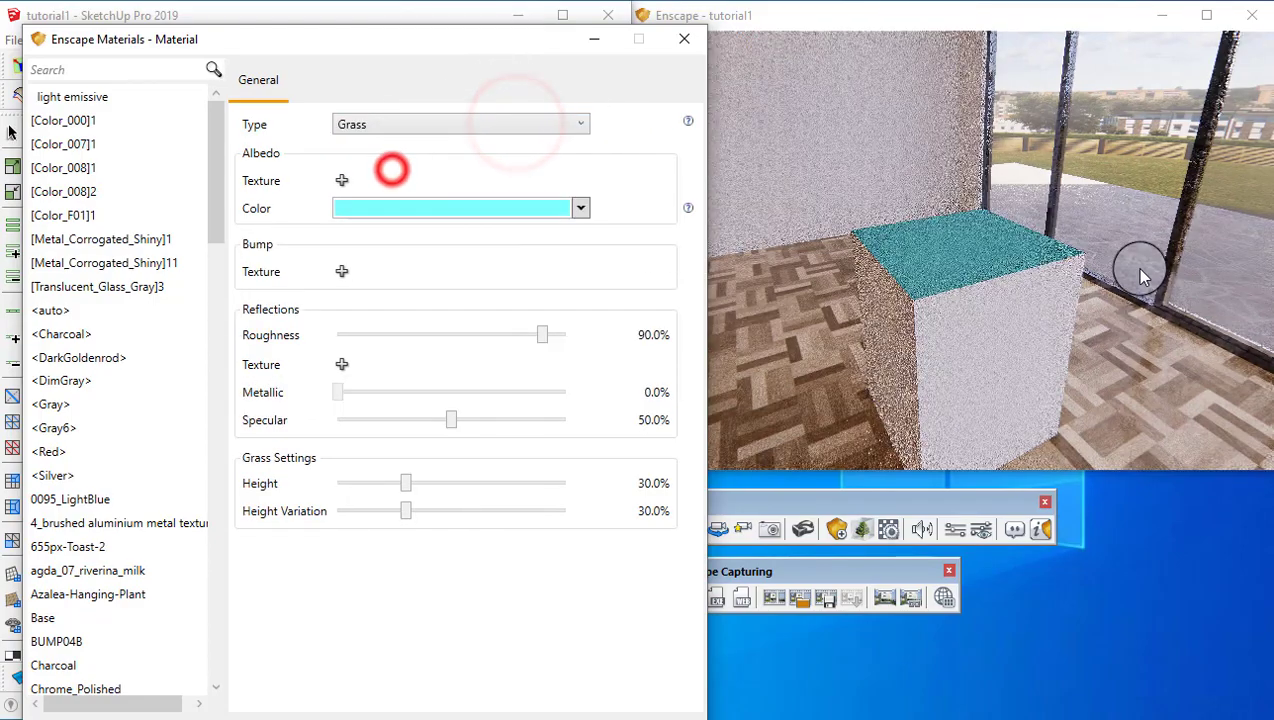
pyautogui.click(476, 140)
pyautogui.click(393, 182)
pyautogui.moveTo(1003, 272); pyautogui.dragTo(975, 248)
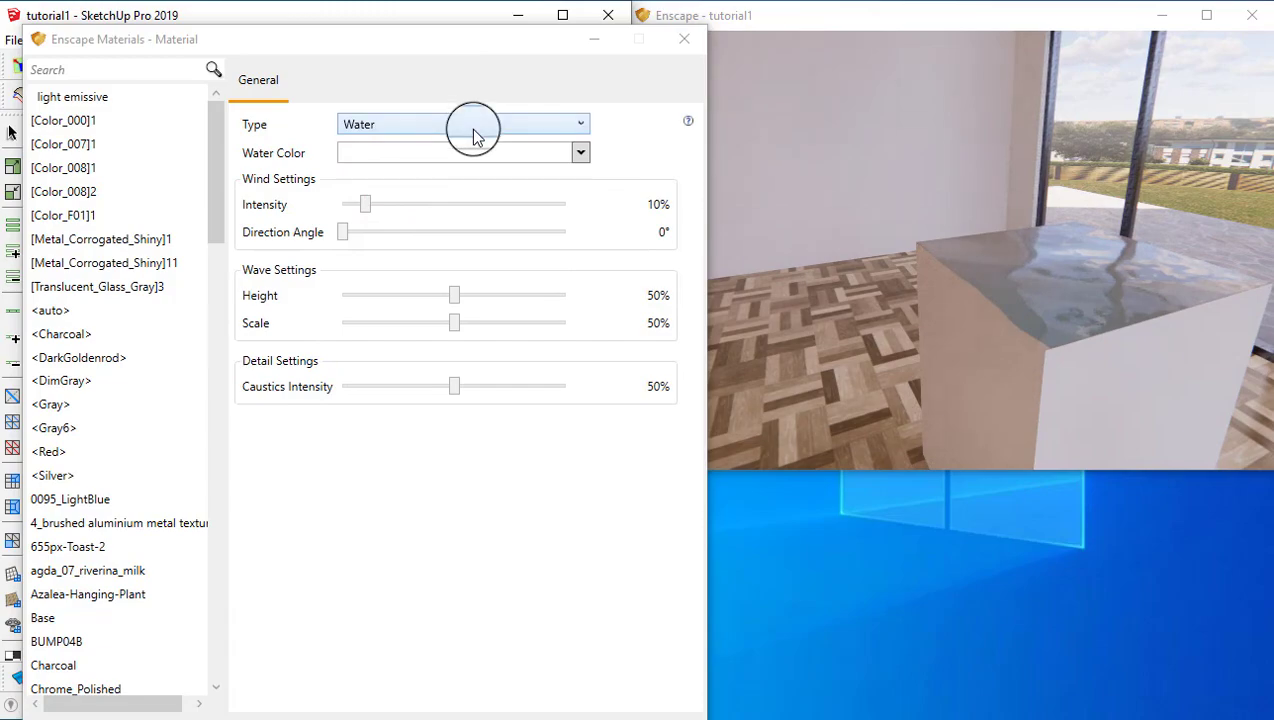
# - Change the material's type to Clearcoat and set its roughness to 62.9%
pyautogui.click(474, 128)
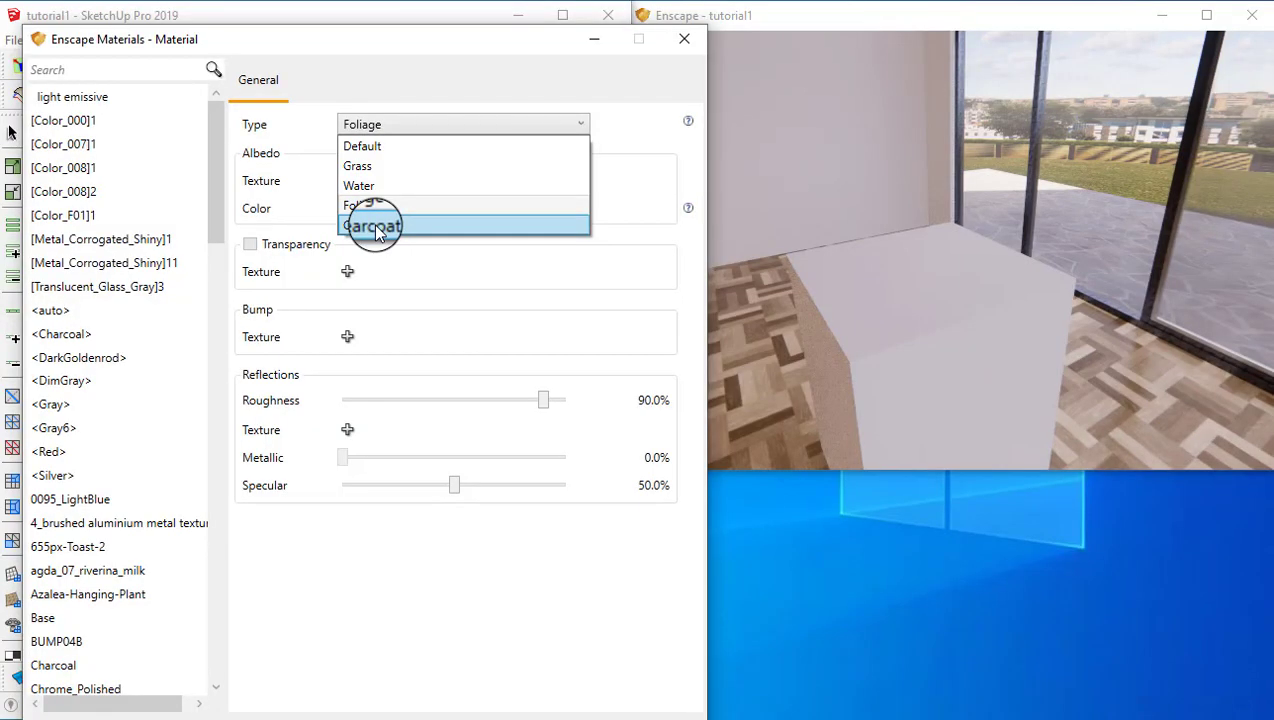
pyautogui.click(376, 226)
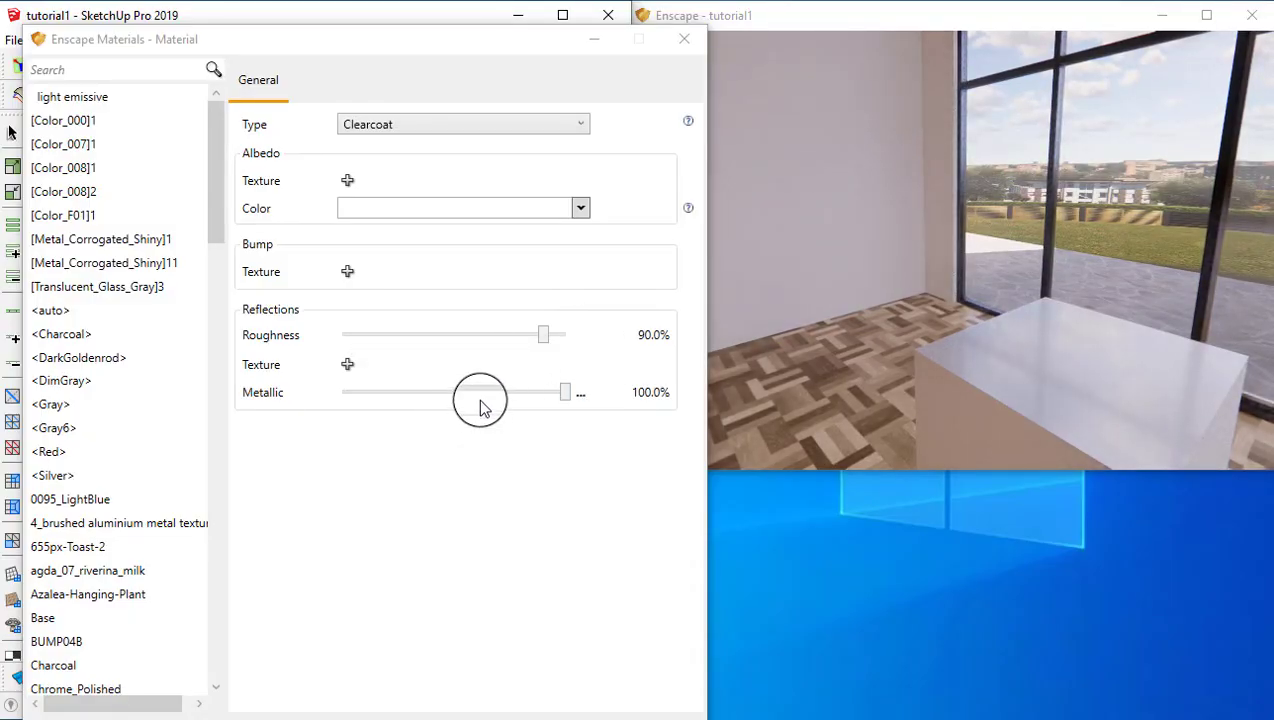
pyautogui.moveTo(540, 328); pyautogui.dragTo(482, 335)
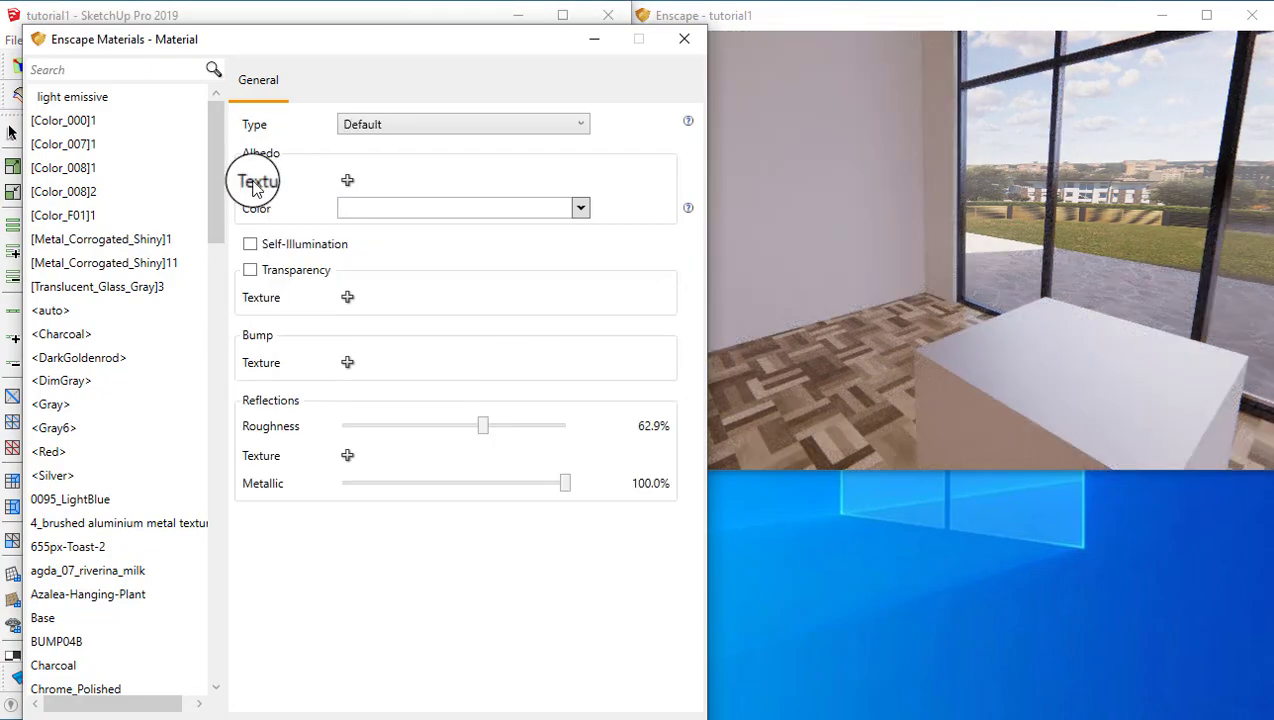
# - Load the TexturesCom_Tiles_Glass3_1K_albedo image as the Default-type material's albedo texture
pyautogui.moveTo(380, 39); pyautogui.dragTo(839, 396)
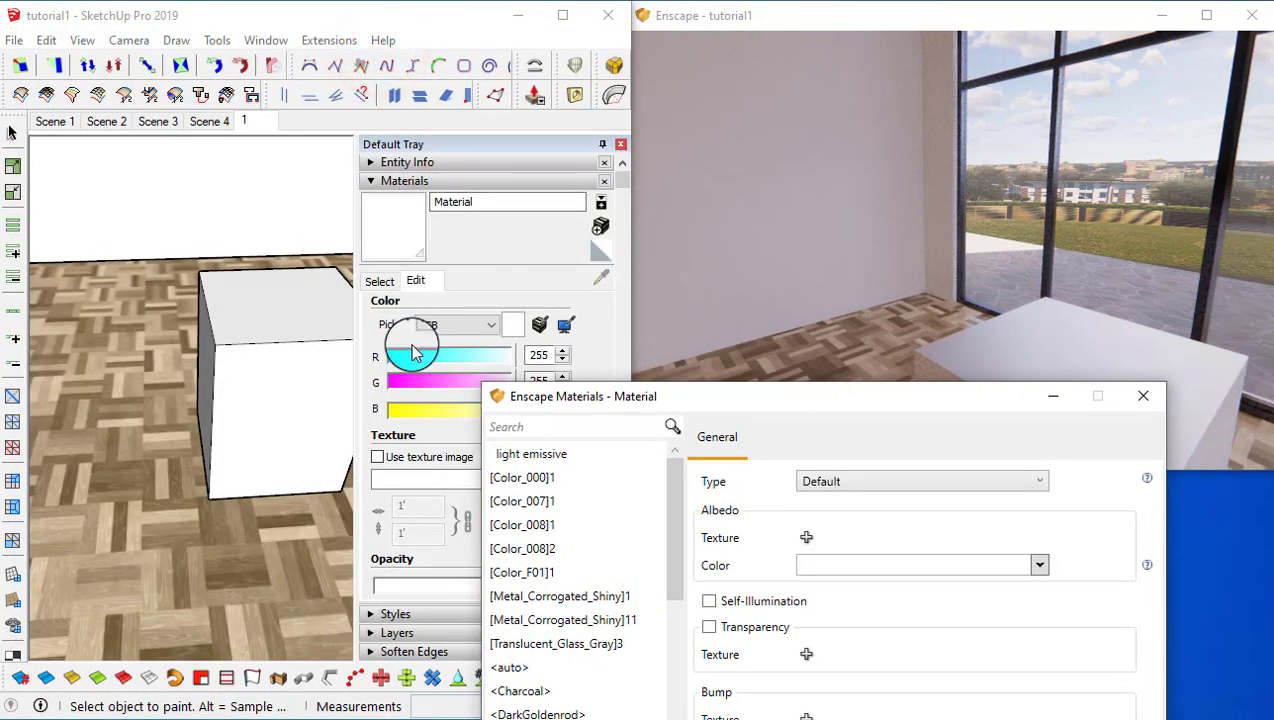
pyautogui.moveTo(597, 400); pyautogui.dragTo(747, 476)
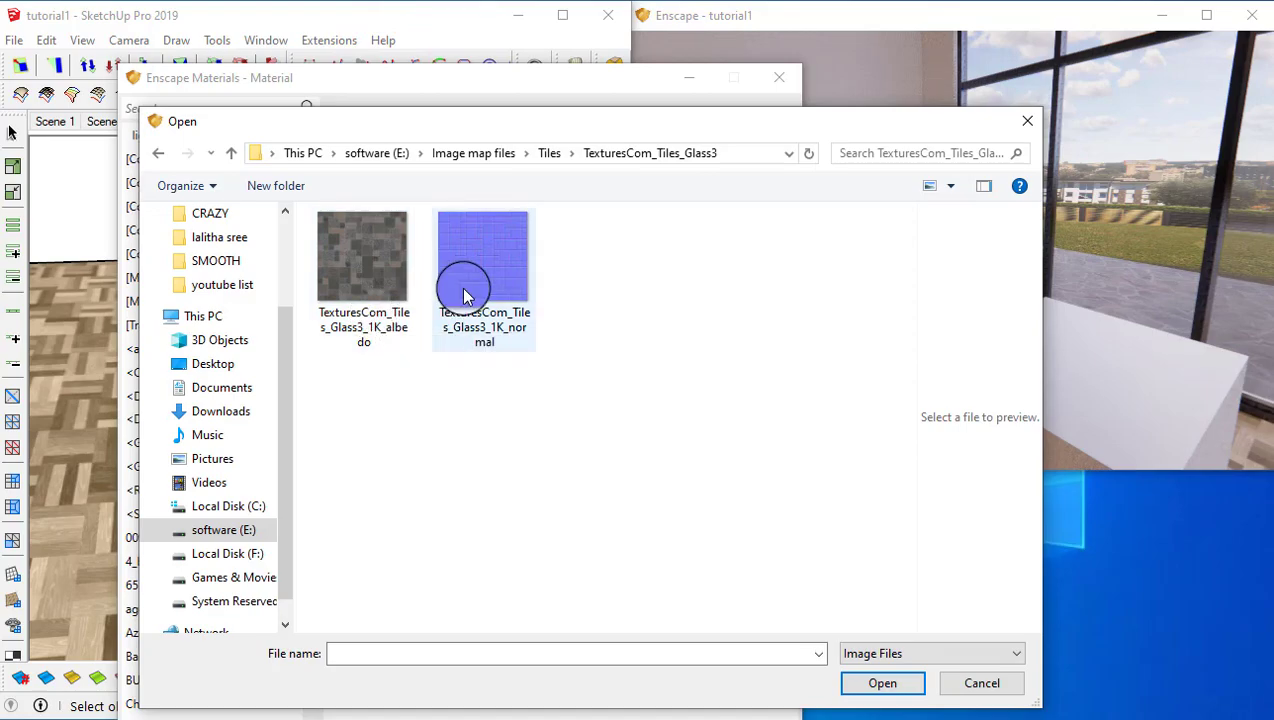
pyautogui.click(363, 268)
pyautogui.click(883, 686)
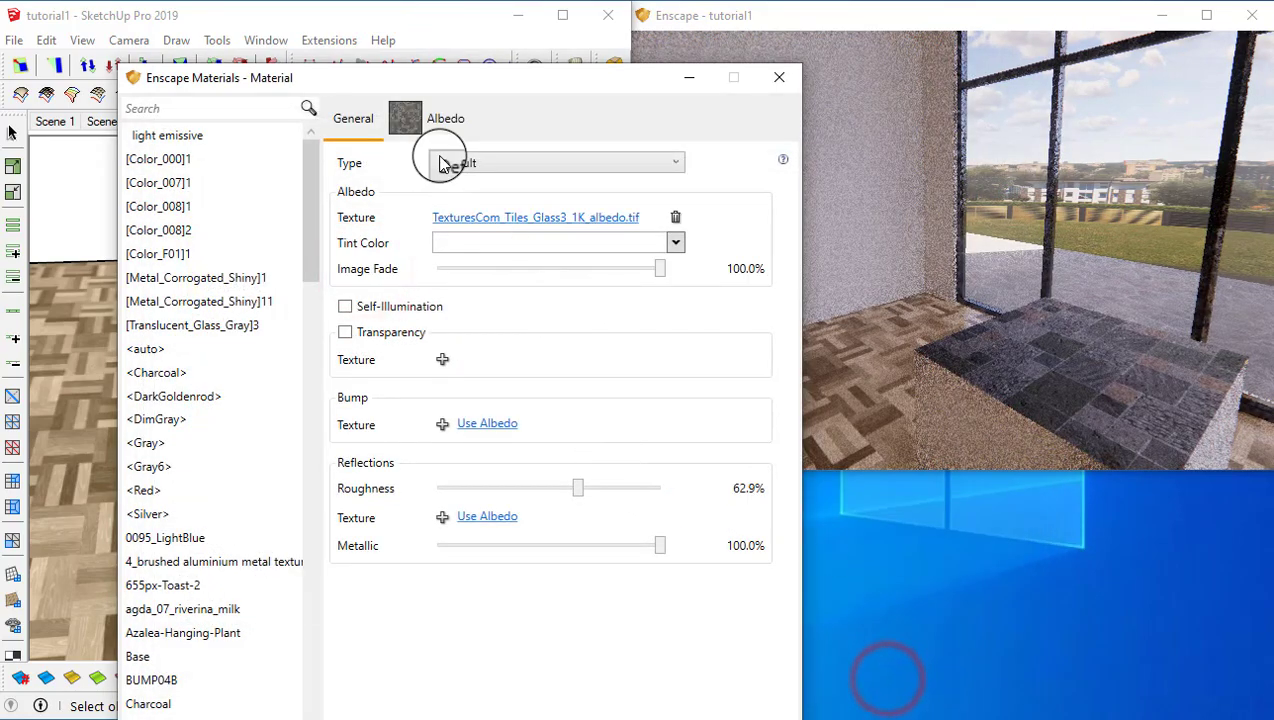
pyautogui.moveTo(1138, 381); pyautogui.dragTo(978, 318)
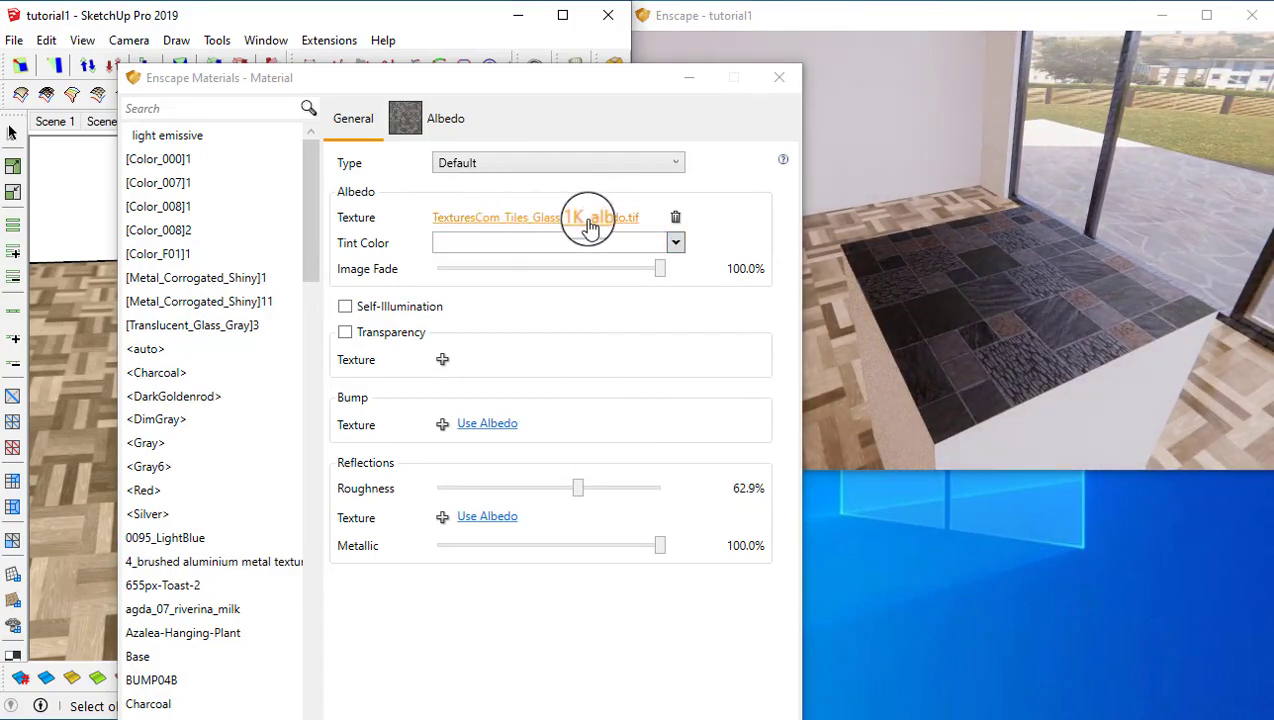
# - Open the image settings of the albedo texture from the material's general settings
pyautogui.click(463, 220)
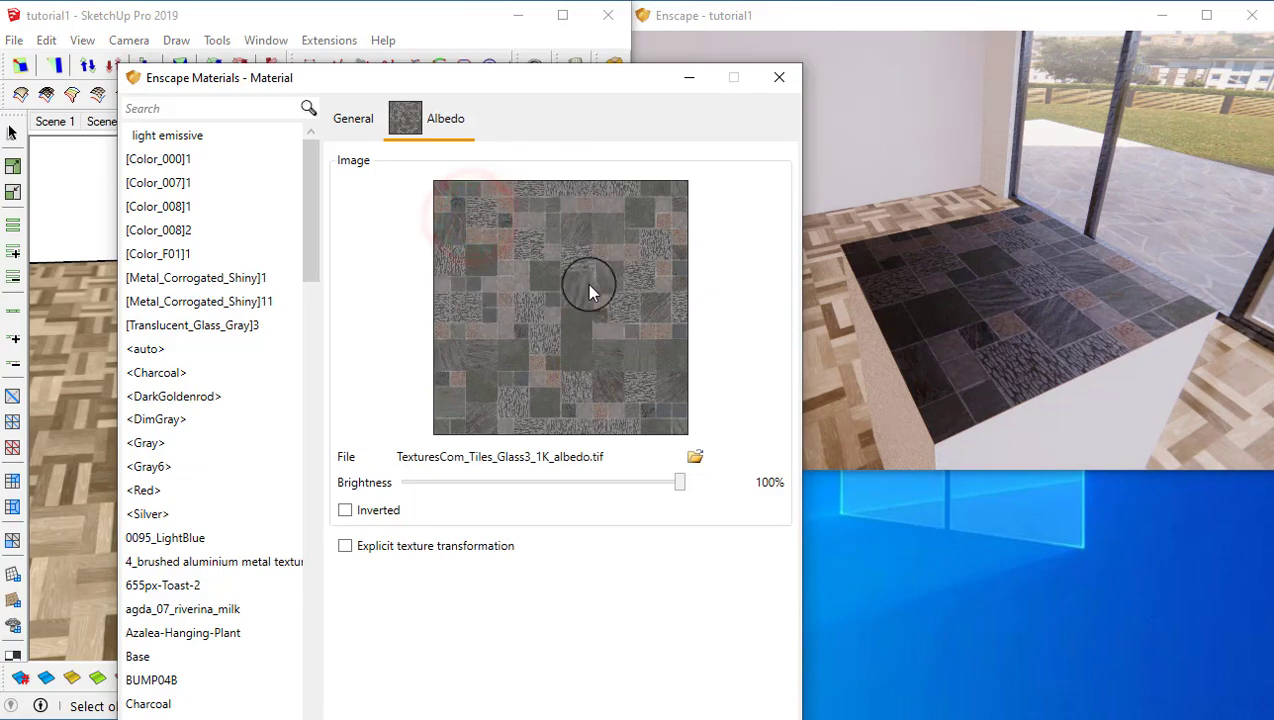
pyautogui.click(345, 120)
pyautogui.click(430, 120)
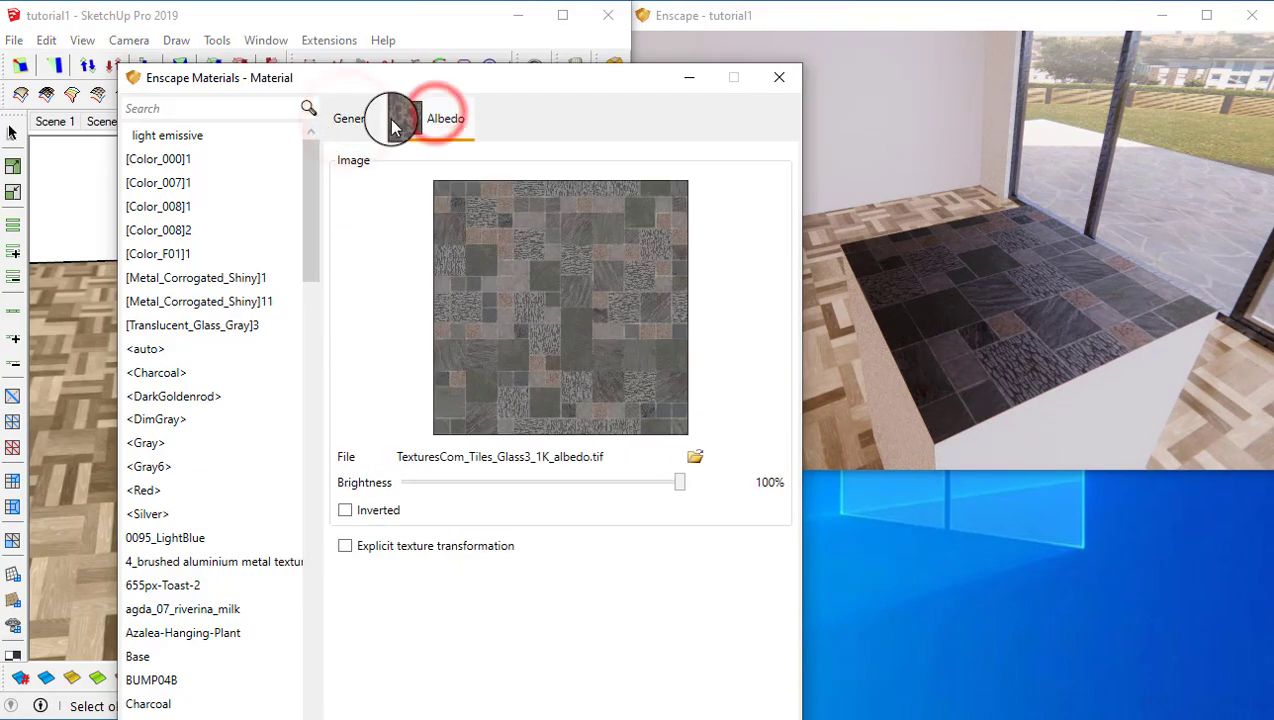
pyautogui.click(360, 120)
pyautogui.click(482, 216)
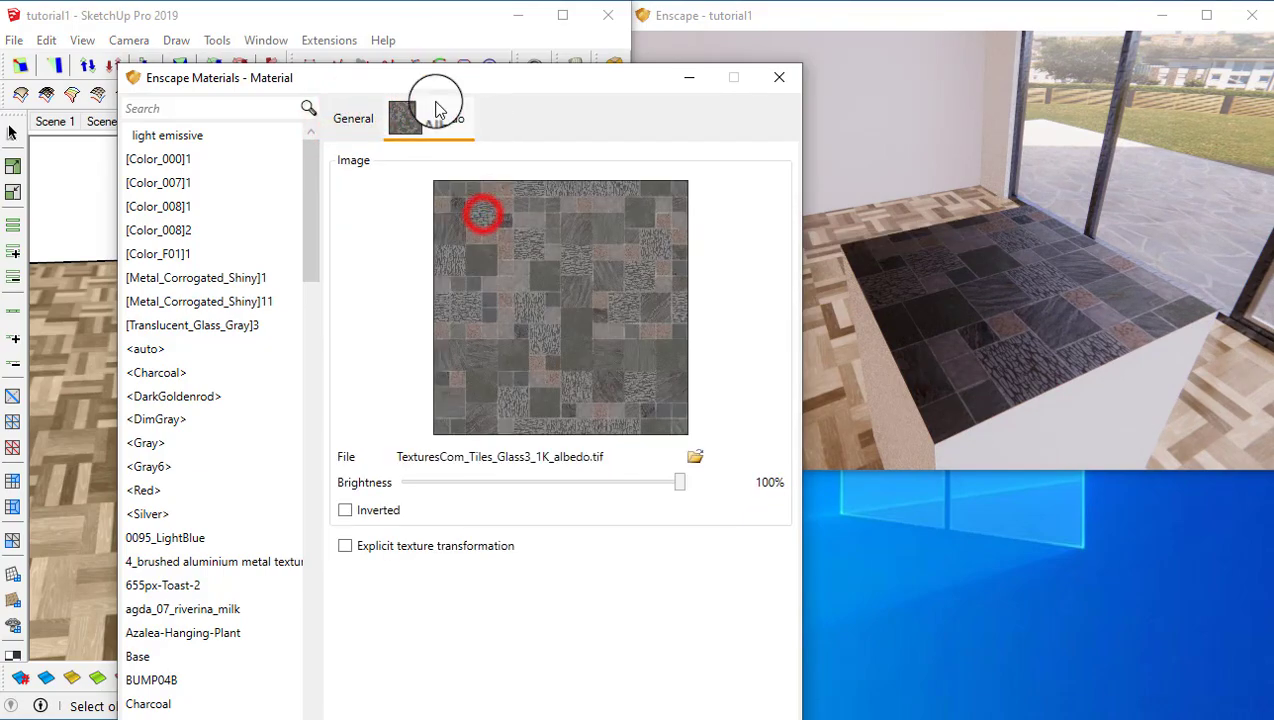
# - Try the albedo image's brightness adjustment and switch its colour inversion on and off again
pyautogui.moveTo(680, 482); pyautogui.dragTo(718, 488)
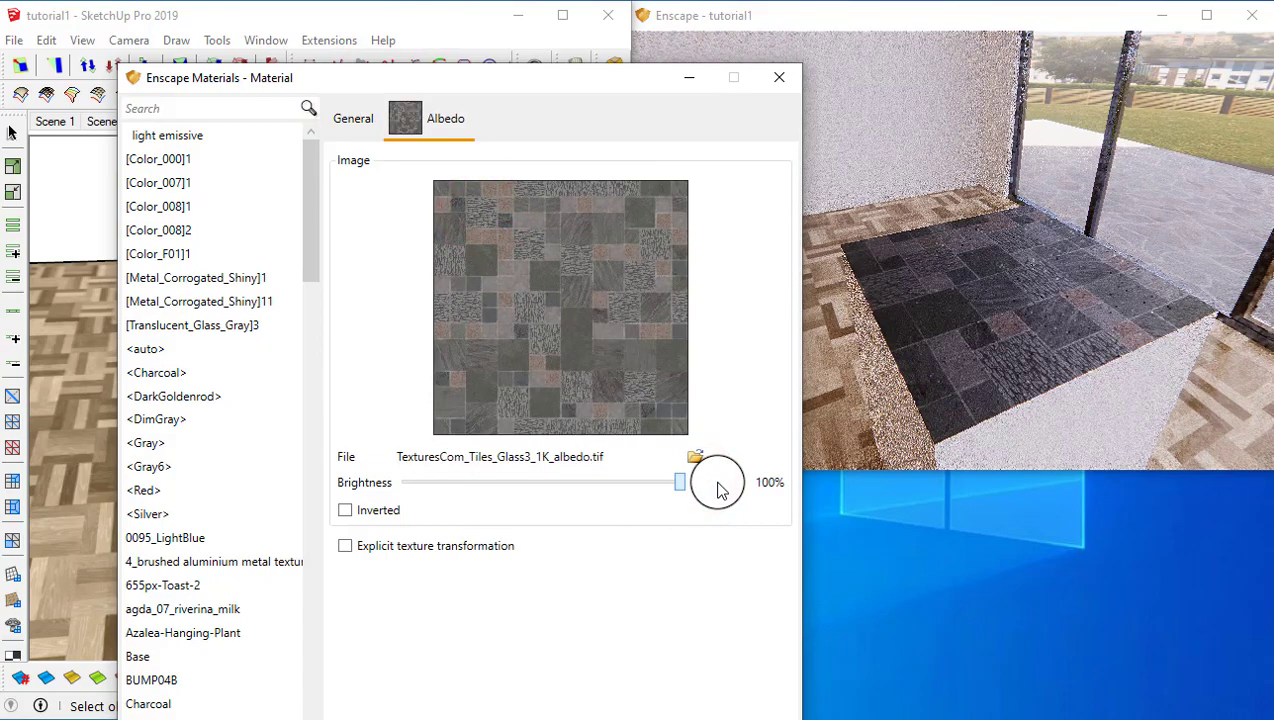
pyautogui.click(345, 512)
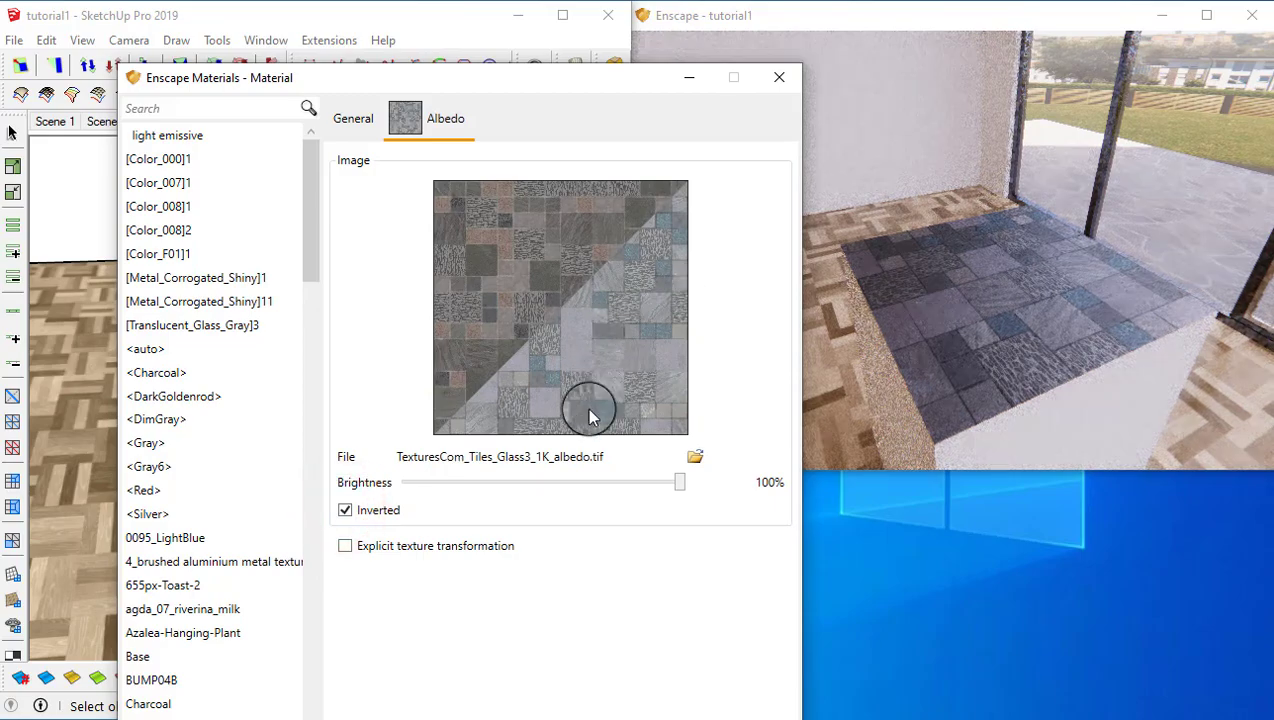
pyautogui.click(345, 511)
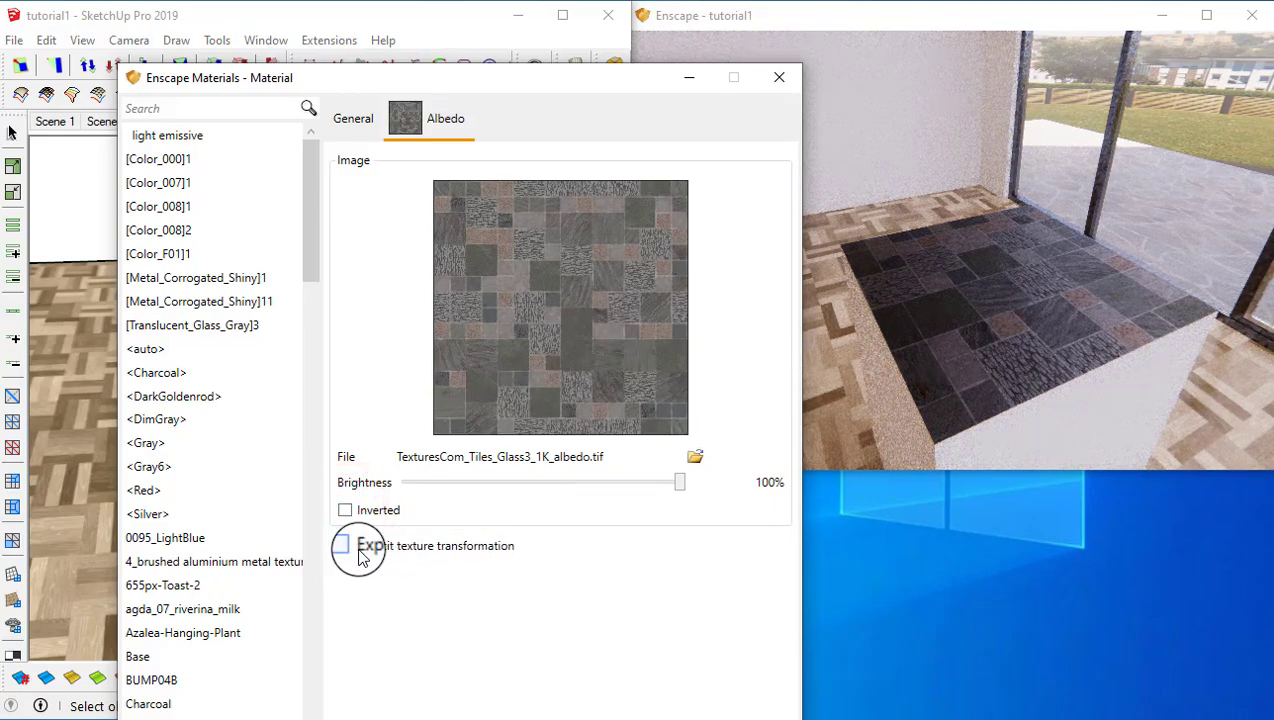
# - Enable explicit texture transformation for the albedo image and check the texture size in SketchUp's material settings
pyautogui.click(345, 547)
pyautogui.moveTo(519, 78)
pyautogui.mouseDown()
pyautogui.moveTo(962, 225)
pyautogui.moveTo(1089, 388)
pyautogui.mouseUp()
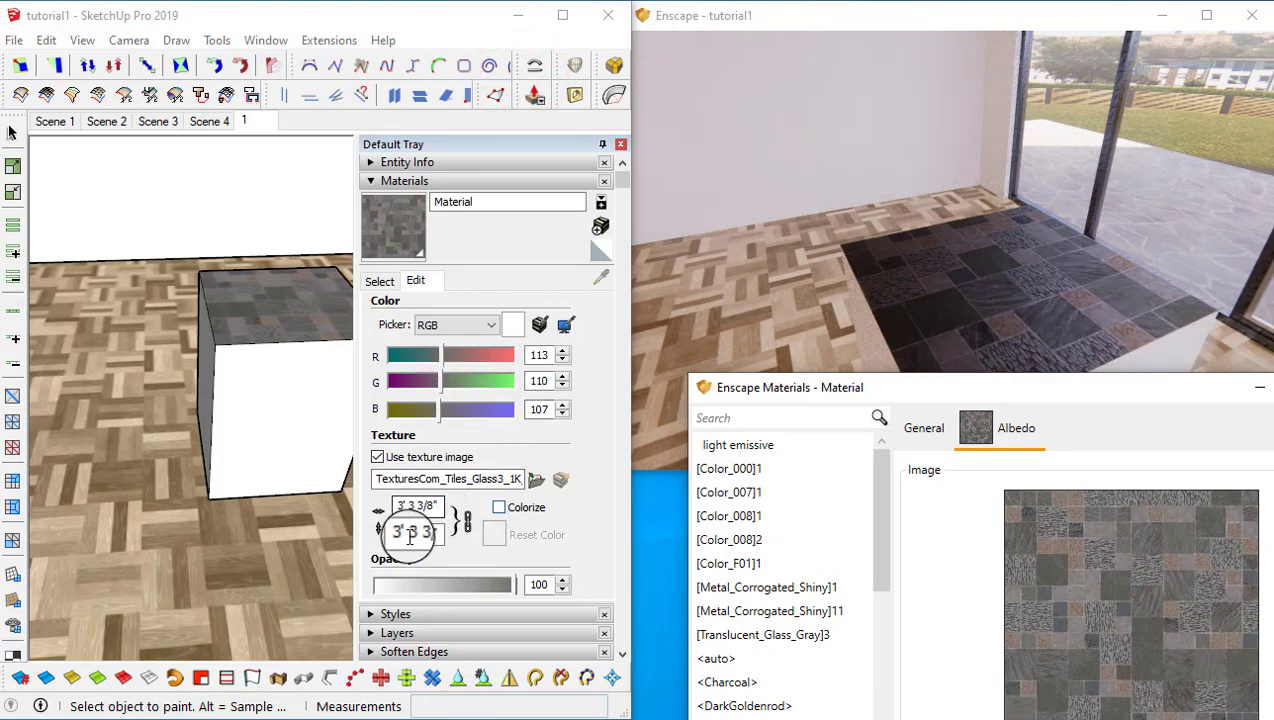
pyautogui.moveTo(828, 388); pyautogui.dragTo(200, 44)
# - Set the albedo texture's width and height to 2 m, and then try a height of 0.5 m
pyautogui.click(341, 611)
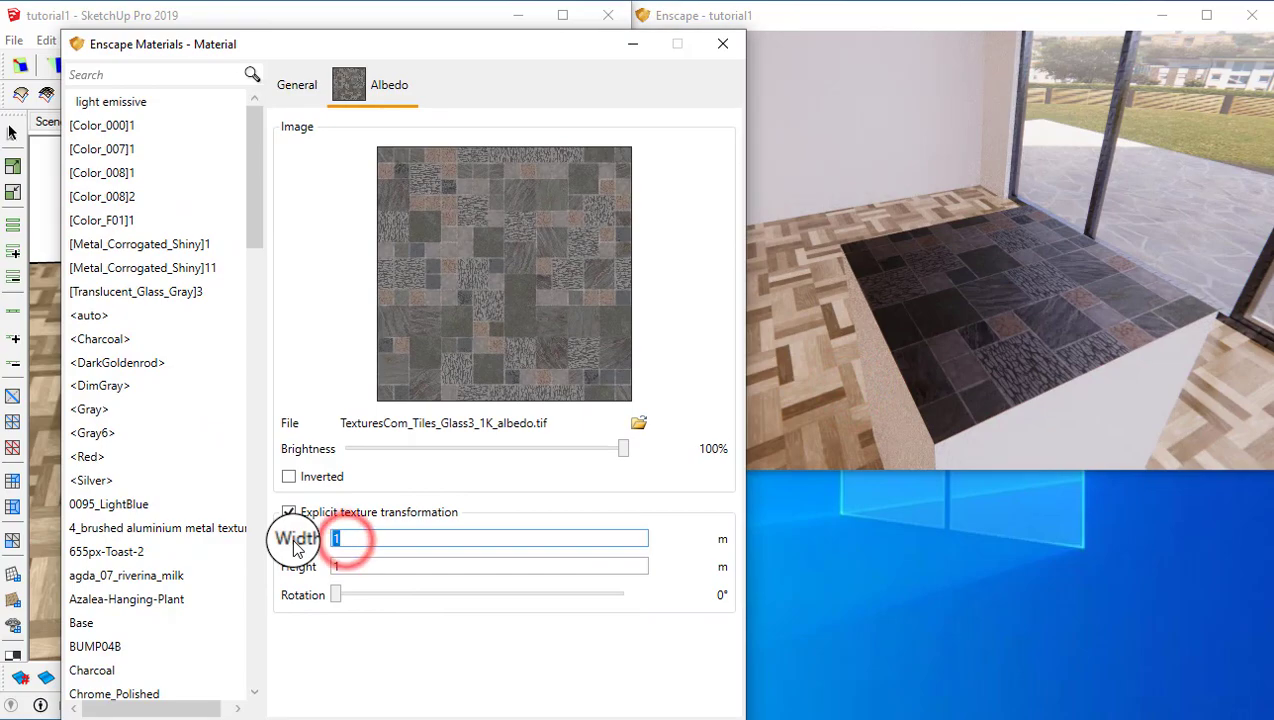
pyautogui.write('2')
pyautogui.doubleClick(336, 566)
pyautogui.write('2')
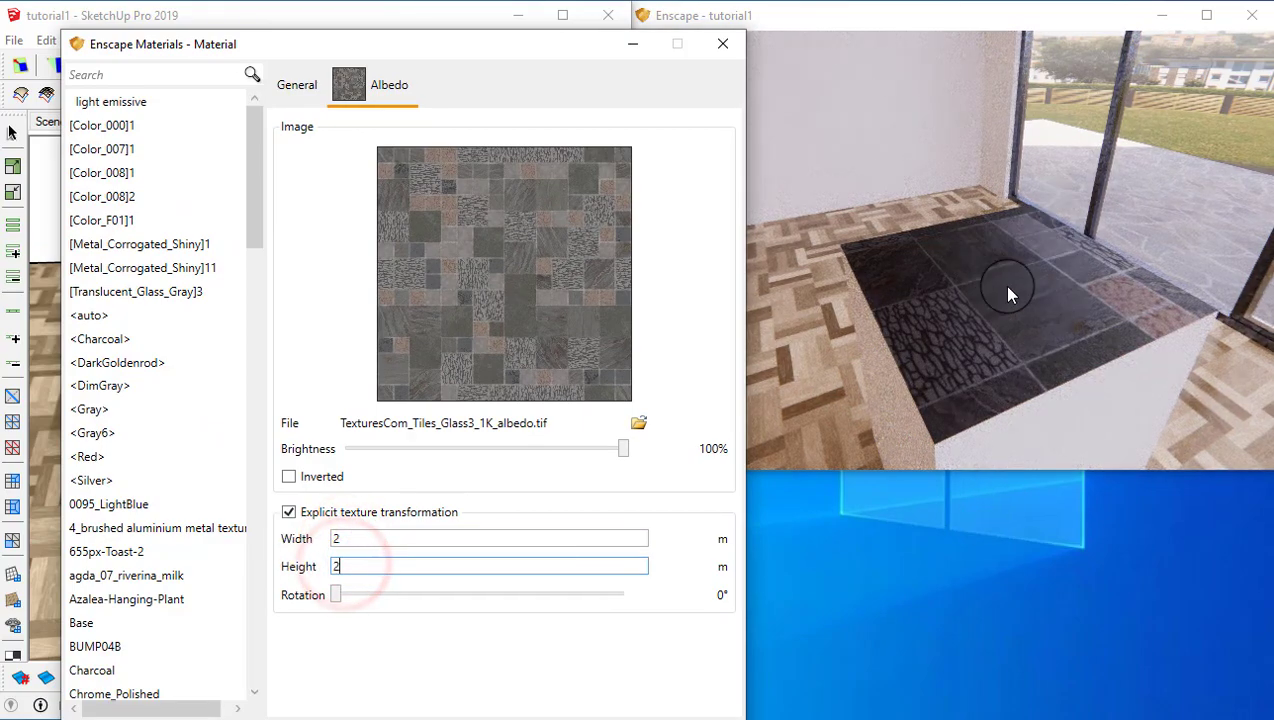
pyautogui.doubleClick(340, 566)
pyautogui.write('0.5')
# - Try rotating the albedo texture on the box top and compare the render with the SketchUp model
pyautogui.click(328, 598)
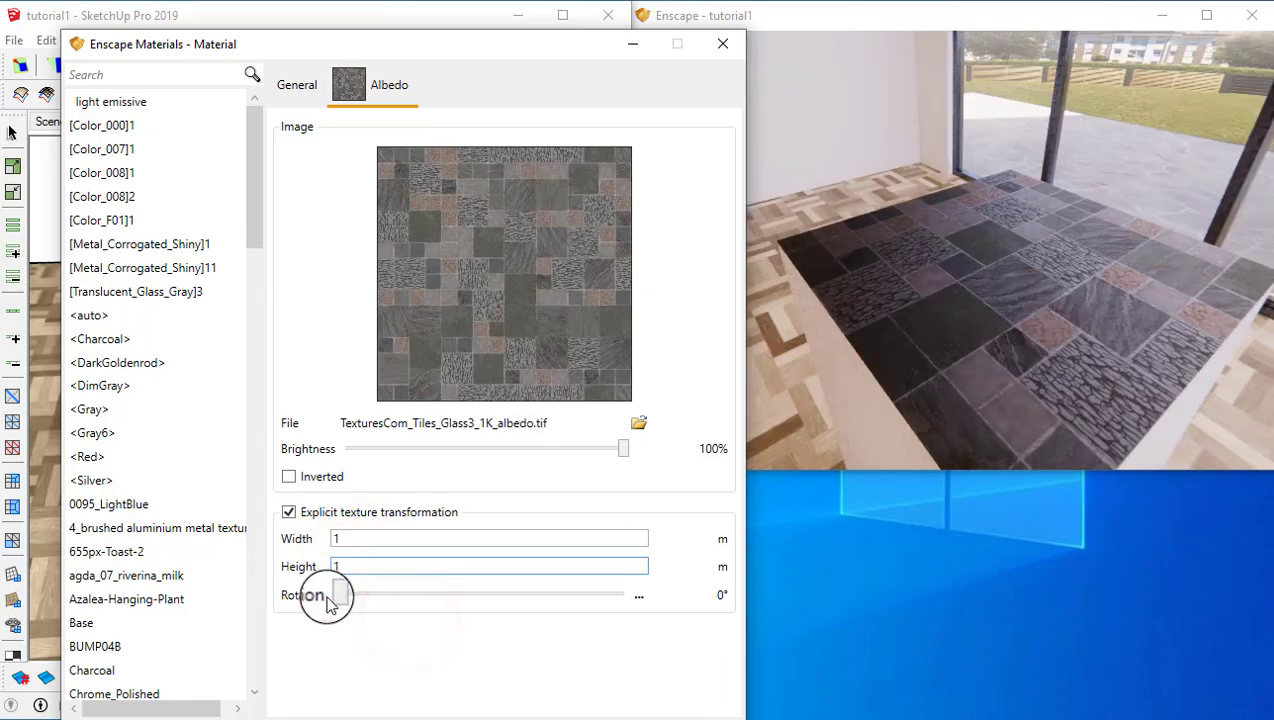
pyautogui.moveTo(340, 600)
pyautogui.mouseDown()
pyautogui.moveTo(421, 592)
pyautogui.moveTo(340, 595)
pyautogui.mouseUp()
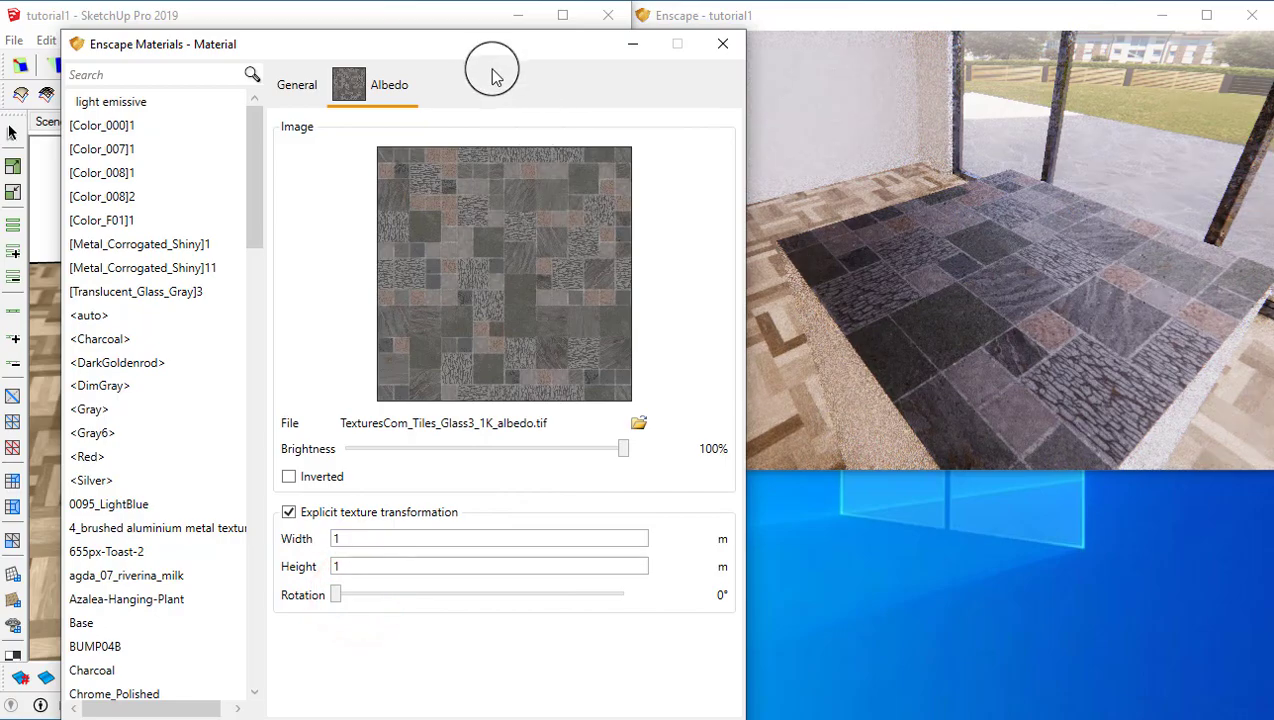
pyautogui.moveTo(485, 46); pyautogui.dragTo(1058, 316)
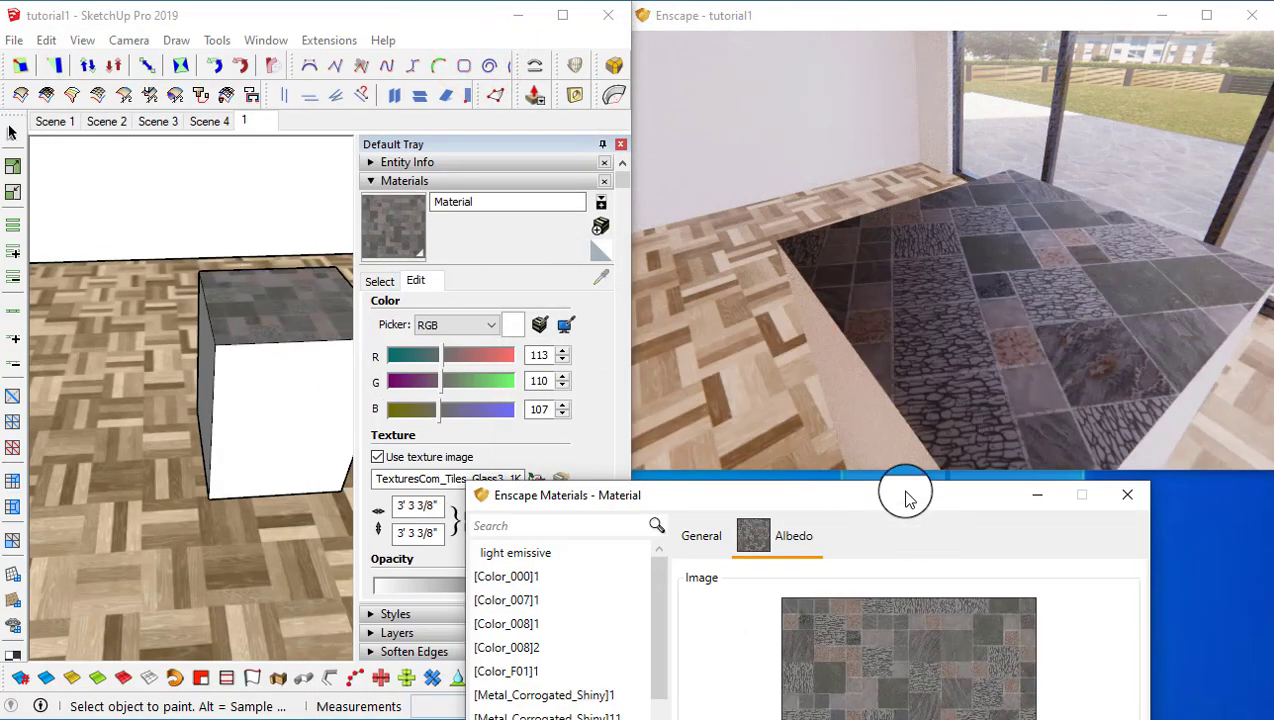
pyautogui.moveTo(905, 497)
pyautogui.mouseDown()
pyautogui.moveTo(483, 85)
pyautogui.moveTo(501, 46)
pyautogui.mouseUp()
# - Tint the albedo texture orange-red in the general settings and return the tint to White
pyautogui.click(290, 84)
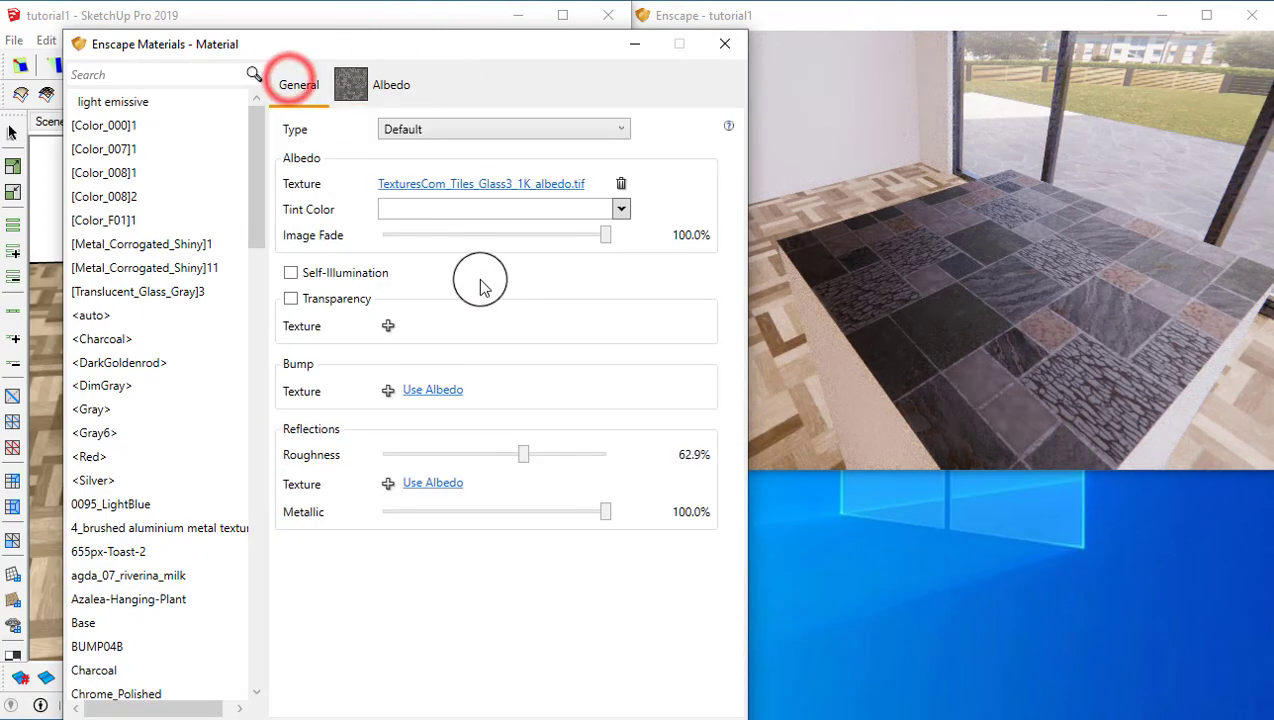
pyautogui.click(621, 210)
pyautogui.click(583, 309)
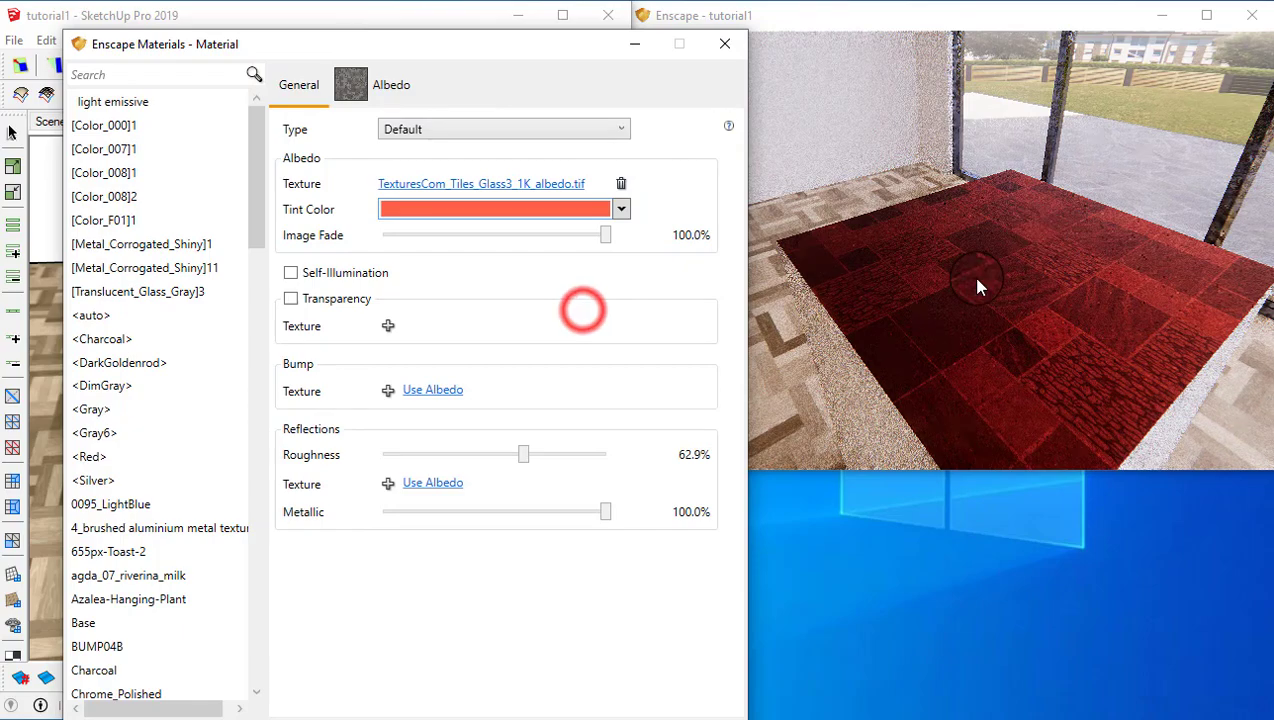
pyautogui.click(465, 214)
pyautogui.click(562, 286)
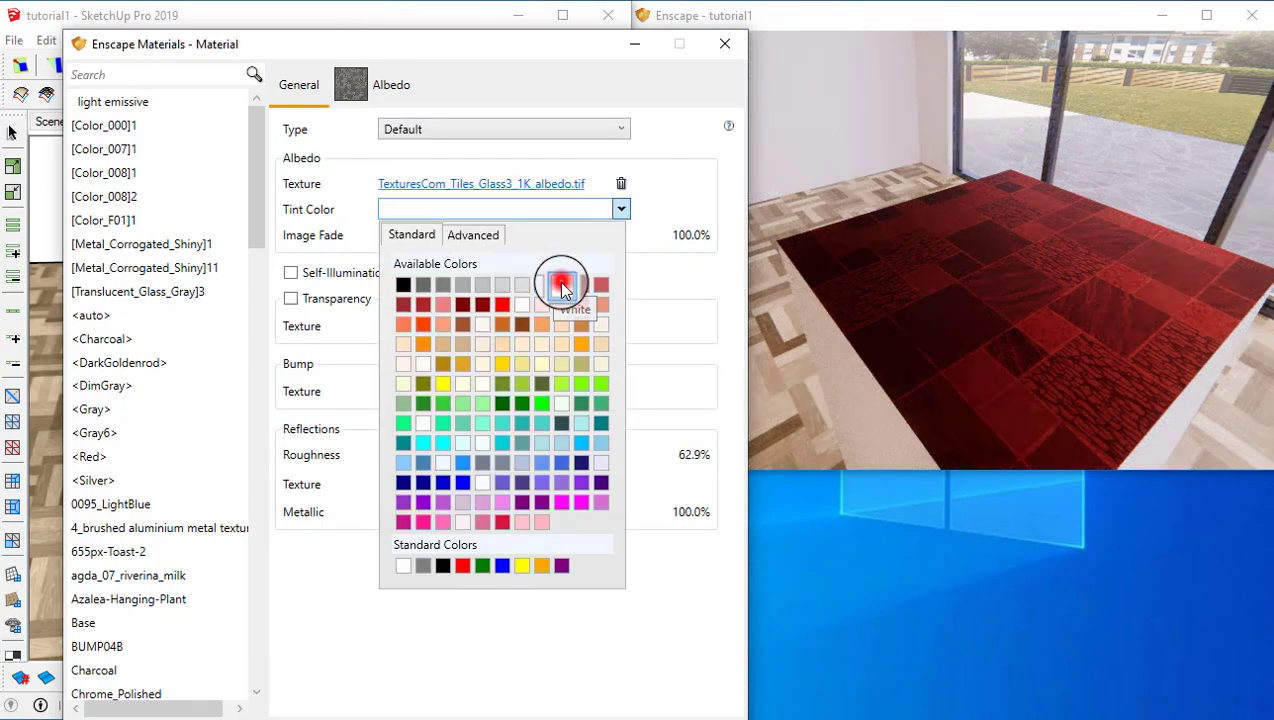
pyautogui.click(590, 209)
# - Try the advanced colour picker for the albedo tint, keeping the colour #FFFFFF
pyautogui.click(621, 210)
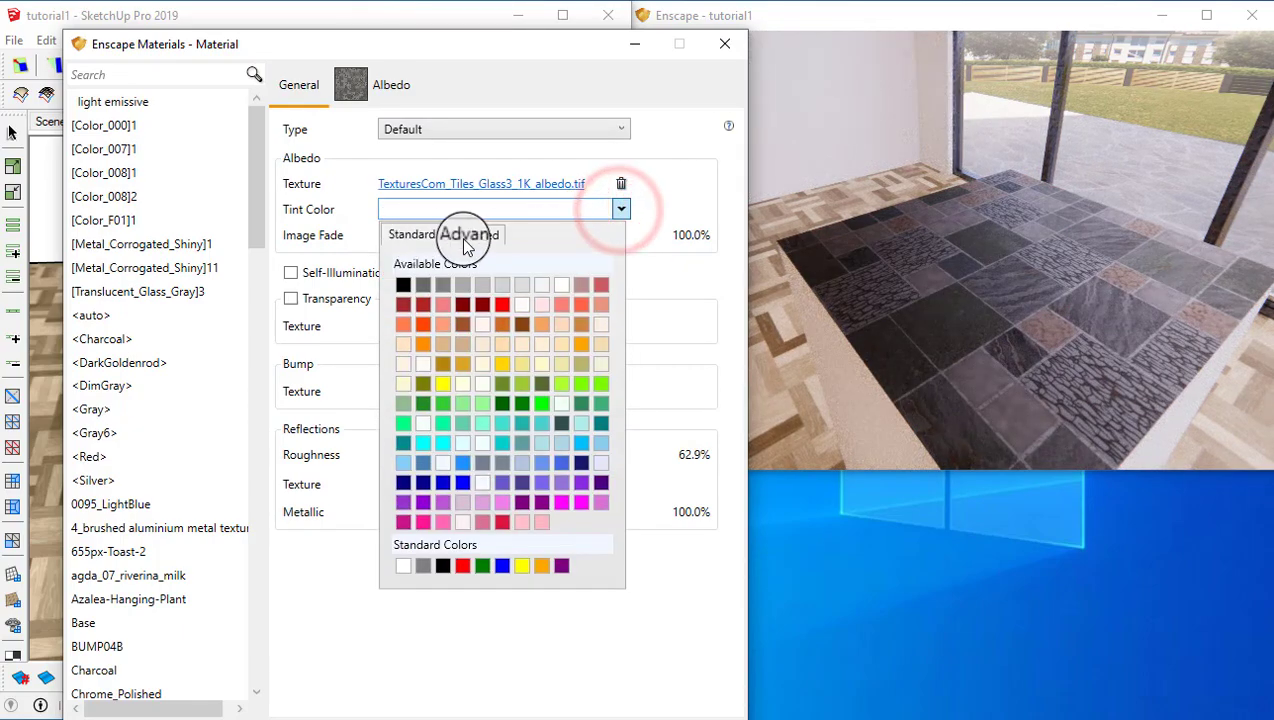
pyautogui.click(488, 238)
pyautogui.moveTo(399, 283); pyautogui.dragTo(360, 250)
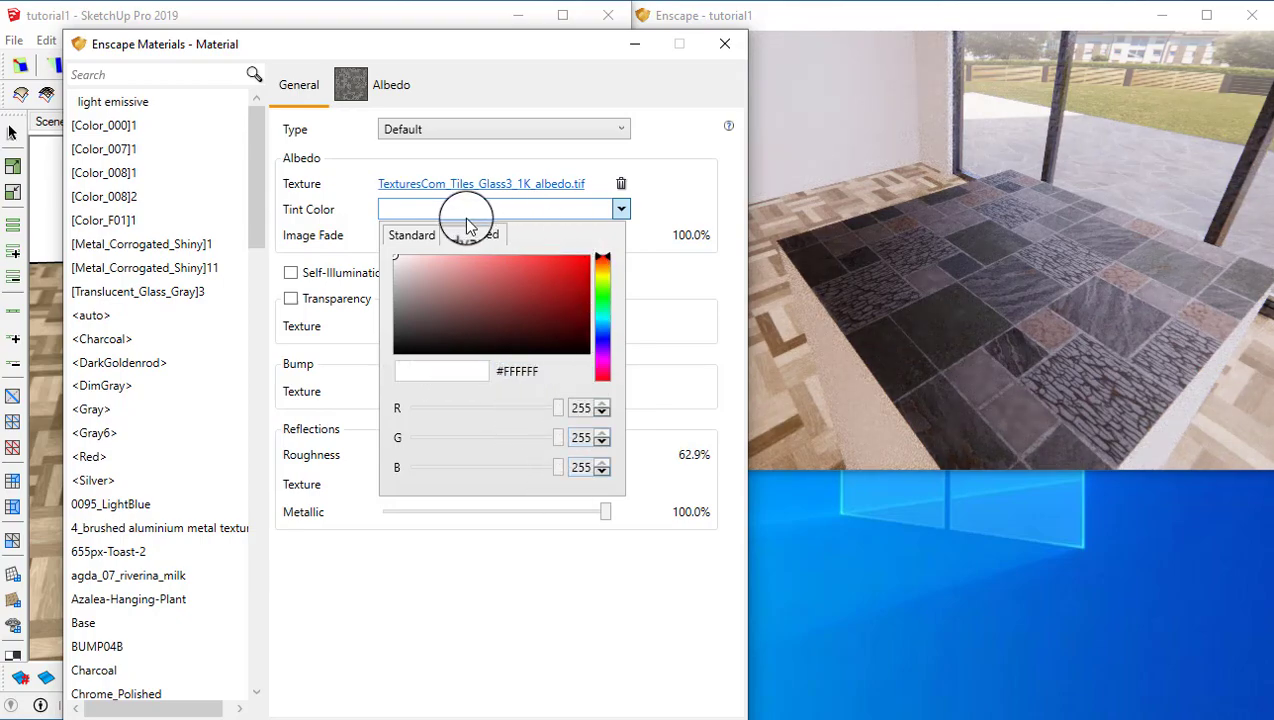
pyautogui.click(650, 250)
# - Lower the albedo's image fade to 69.3%, pick a fade colour, and reduce the fade further
pyautogui.moveTo(608, 245); pyautogui.dragTo(537, 235)
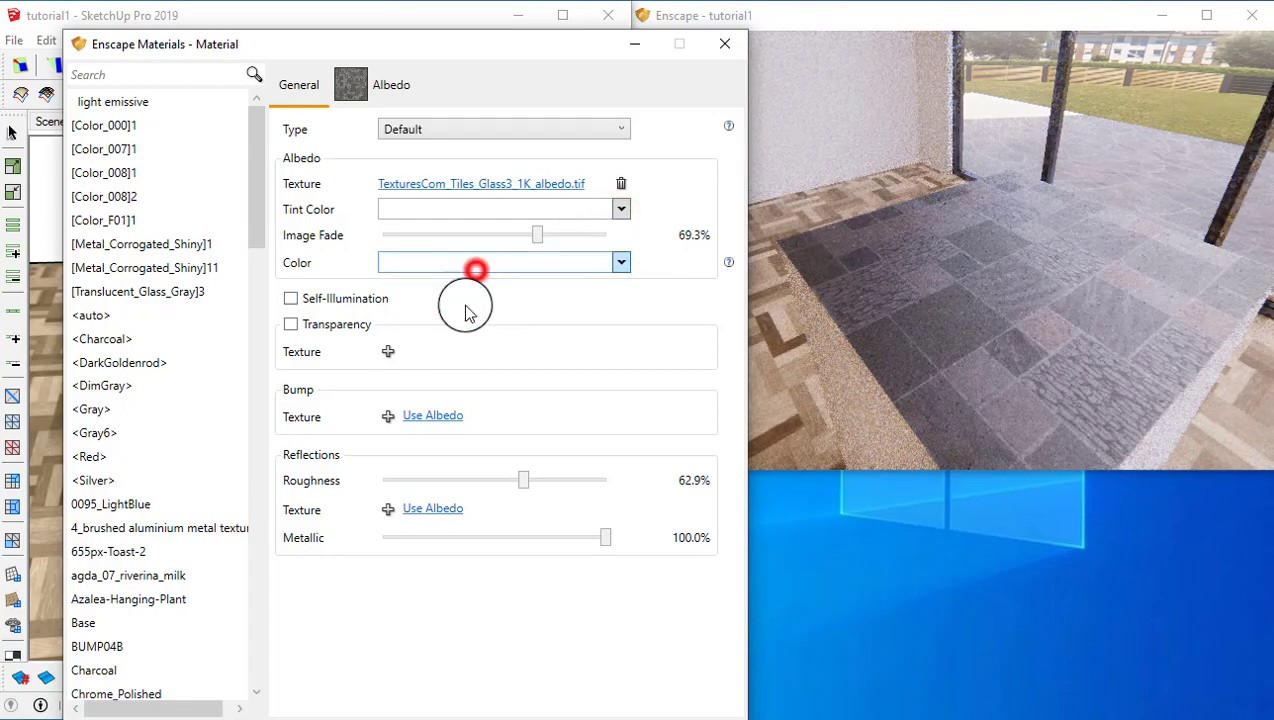
pyautogui.click(475, 263)
pyautogui.click(512, 355)
pyautogui.moveTo(535, 236); pyautogui.dragTo(455, 236)
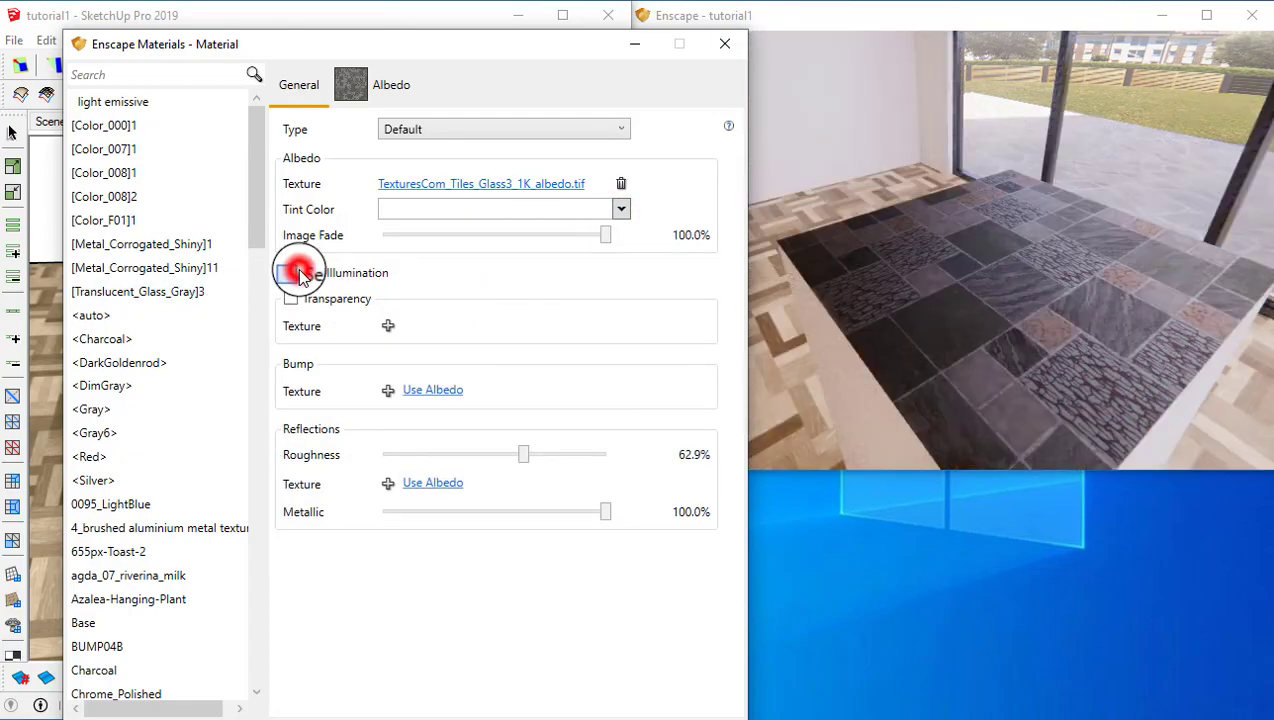
# - Enable self-illumination on the tile material and raise its luminance to the maximum
pyautogui.click(298, 273)
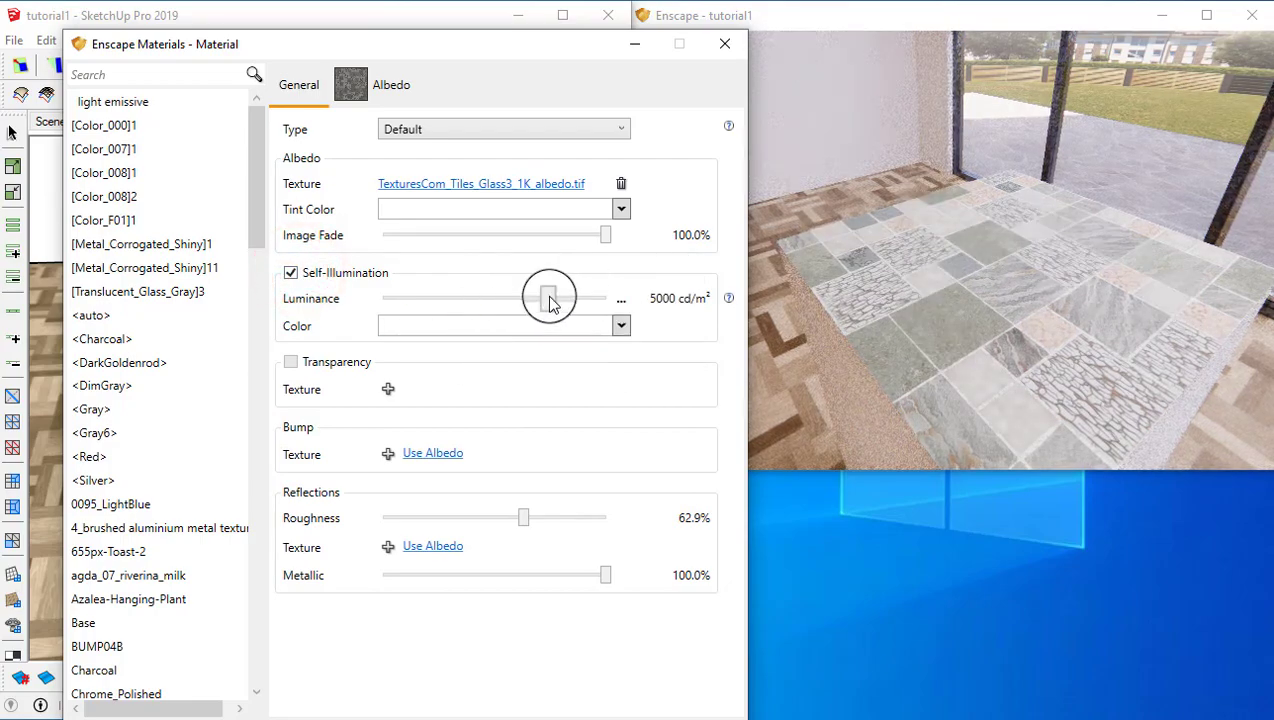
pyautogui.moveTo(566, 305); pyautogui.dragTo(645, 318)
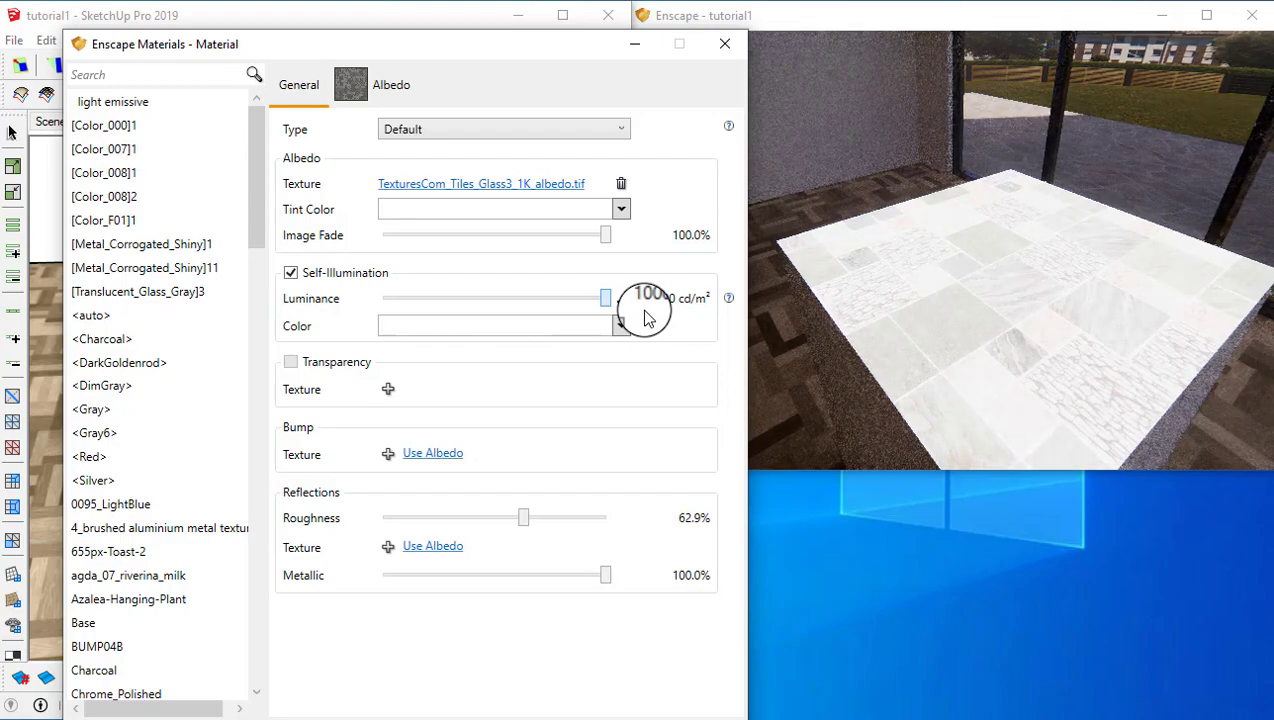
# - Turn off self-illumination on the tile material
pyautogui.click(290, 274)
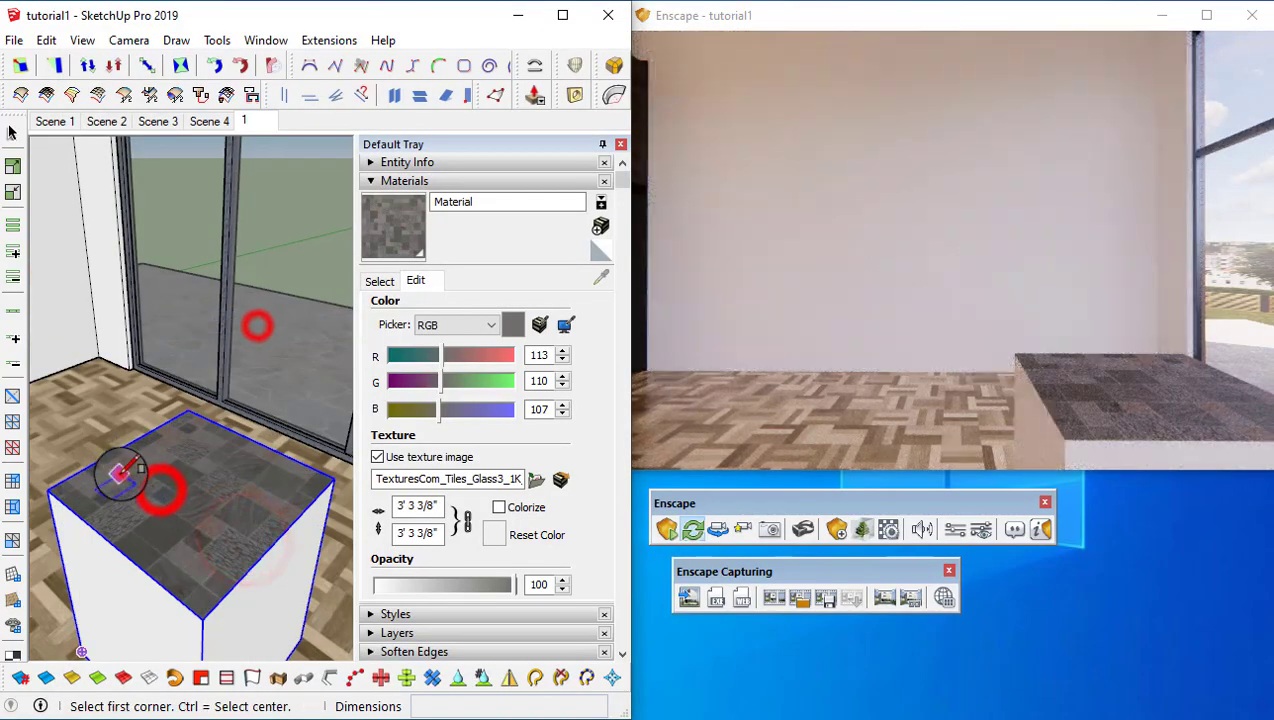
# - Push/Pull a rectangle on the tiled box's top into a thin slab and move the slab up above the box
pyautogui.press('p')
pyautogui.click(228, 508)
pyautogui.click(236, 512)
pyautogui.press('m')
pyautogui.click(226, 521)
pyautogui.click(330, 276)
pyautogui.moveTo(1142, 316)
pyautogui.mouseDown()
pyautogui.moveTo(1089, 159)
pyautogui.moveTo(1026, 168)
pyautogui.moveTo(990, 205)
pyautogui.mouseUp()
# - Create a new blue material and paint the floating slab with it
pyautogui.click(384, 14)
pyautogui.click(600, 232)
pyautogui.click(316, 298)
pyautogui.click(334, 538)
pyautogui.click(383, 217)
pyautogui.click(463, 316)
pyautogui.click(390, 355)
pyautogui.click(227, 410)
pyautogui.moveTo(777, 385)
pyautogui.mouseDown()
pyautogui.moveTo(730, 435)
pyautogui.moveTo(1130, 435)
pyautogui.mouseUp()
# - Open the slab's blue material in the Enscape material editor and enable transparency
pyautogui.click(384, 16)
pyautogui.click(888, 530)
pyautogui.moveTo(992, 327); pyautogui.dragTo(1030, 315)
pyautogui.moveTo(537, 43); pyautogui.dragTo(375, 25)
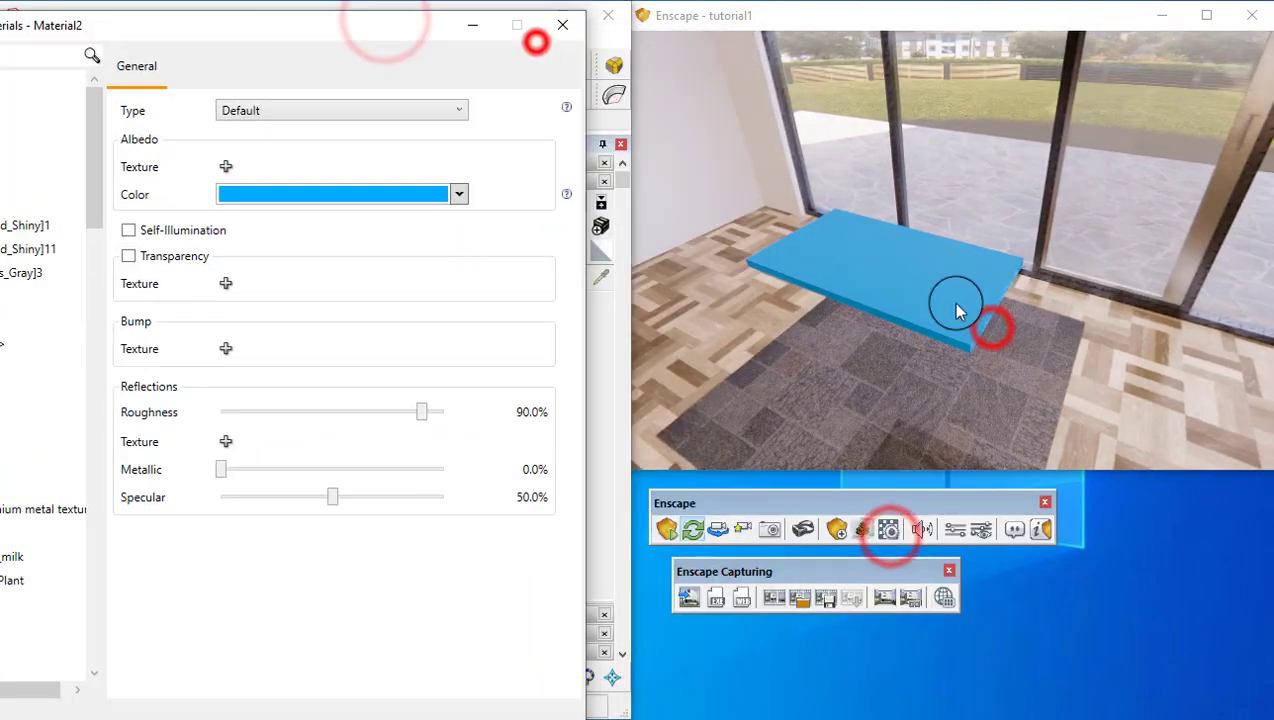
pyautogui.click(127, 255)
pyautogui.moveTo(924, 310); pyautogui.dragTo(977, 171)
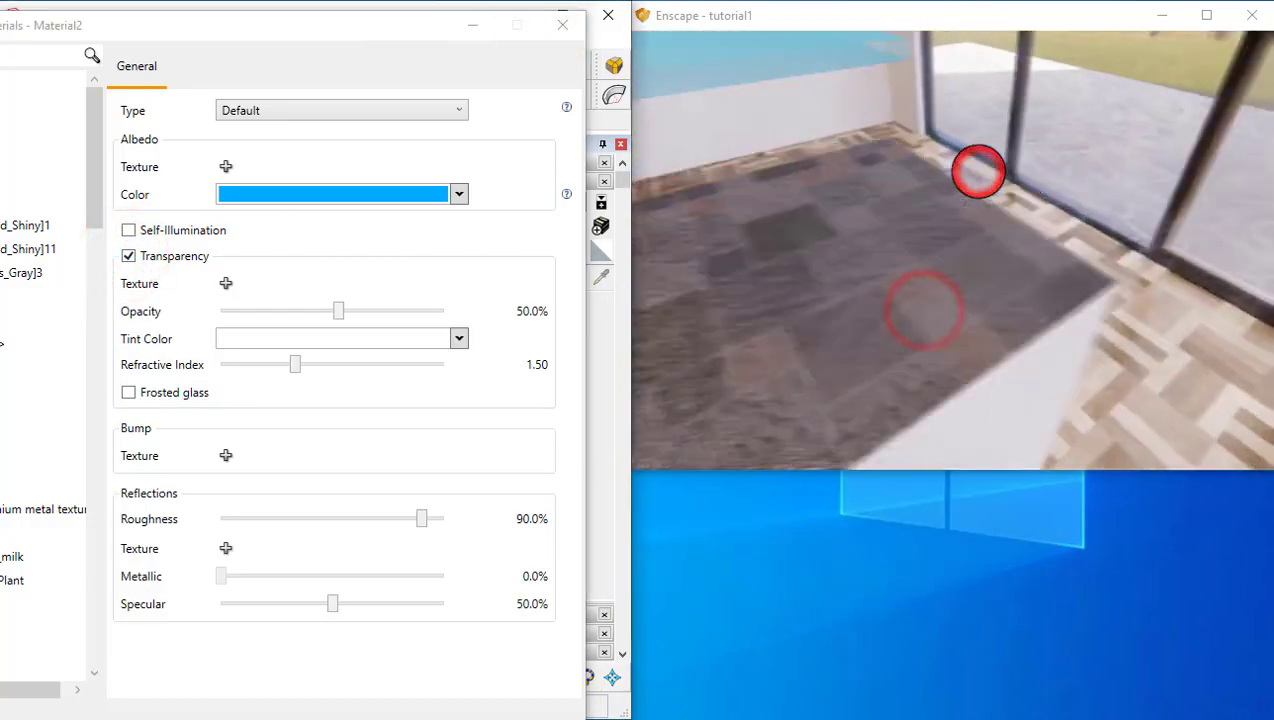
# - Lower the slab material's opacity to 36.5% and load TexturesCom_Tiles_Glass3_1K_normal.tif as its transparency texture
pyautogui.moveTo(336, 318); pyautogui.dragTo(306, 311)
pyautogui.click(225, 284)
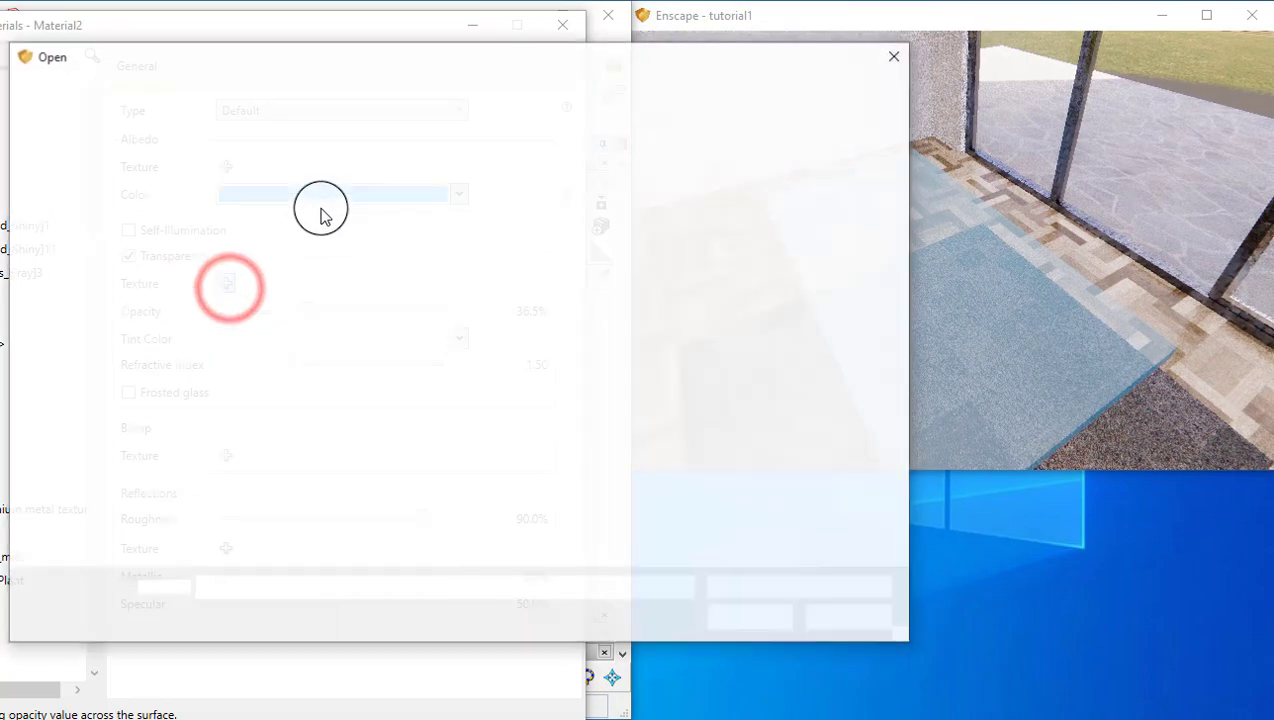
pyautogui.click(362, 218)
pyautogui.click(745, 617)
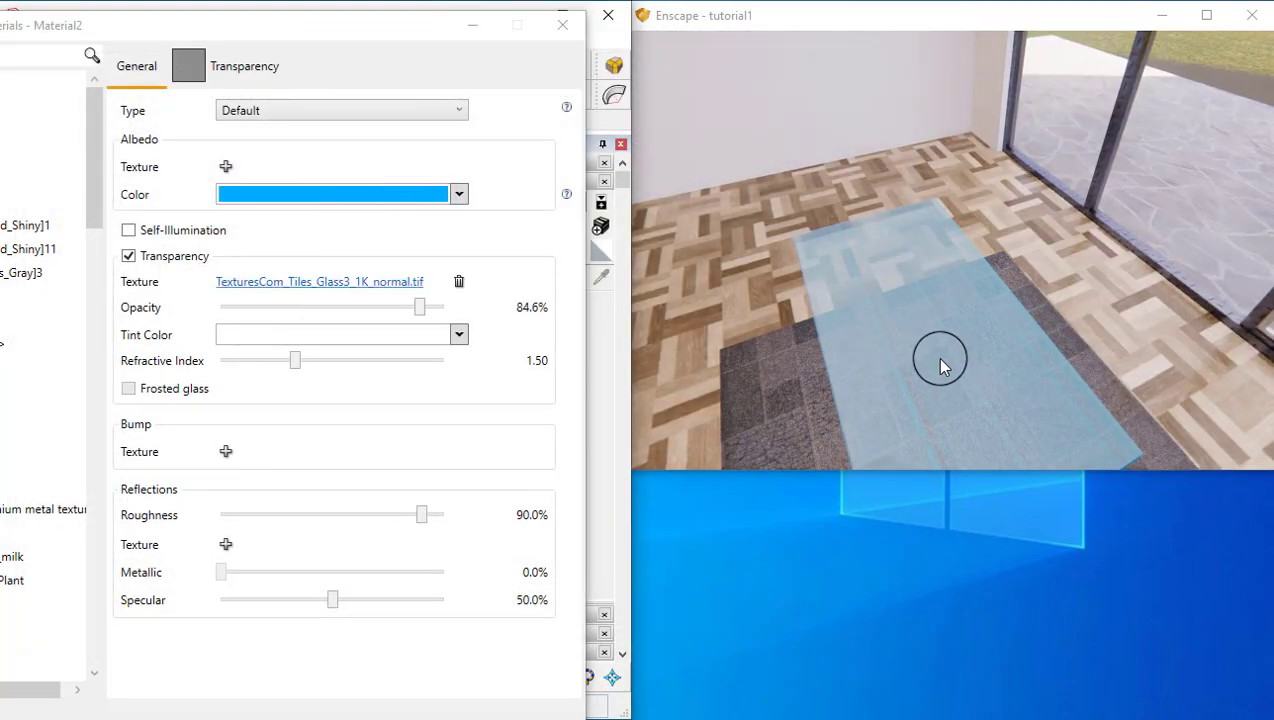
pyautogui.moveTo(786, 352); pyautogui.dragTo(842, 356)
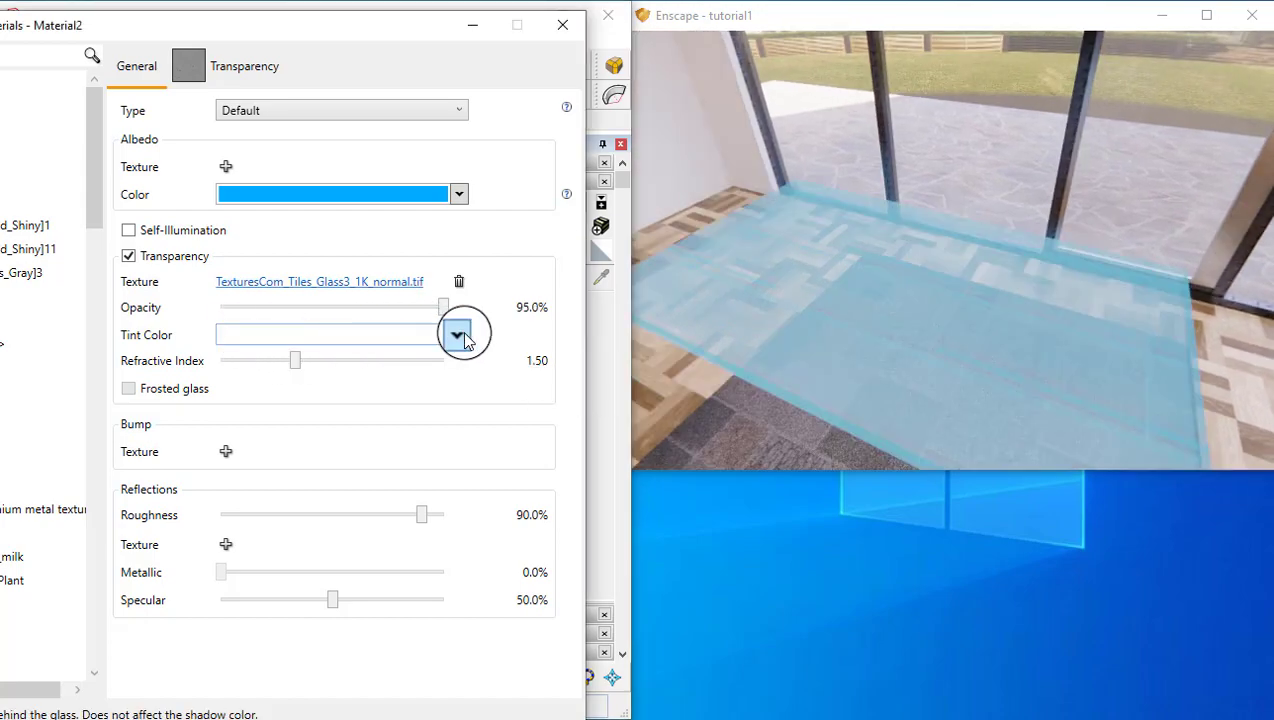
# - Tint the transparency green, adjust the shade with the advanced colour picker, and raise the refractive index to 2.11
pyautogui.click(461, 337)
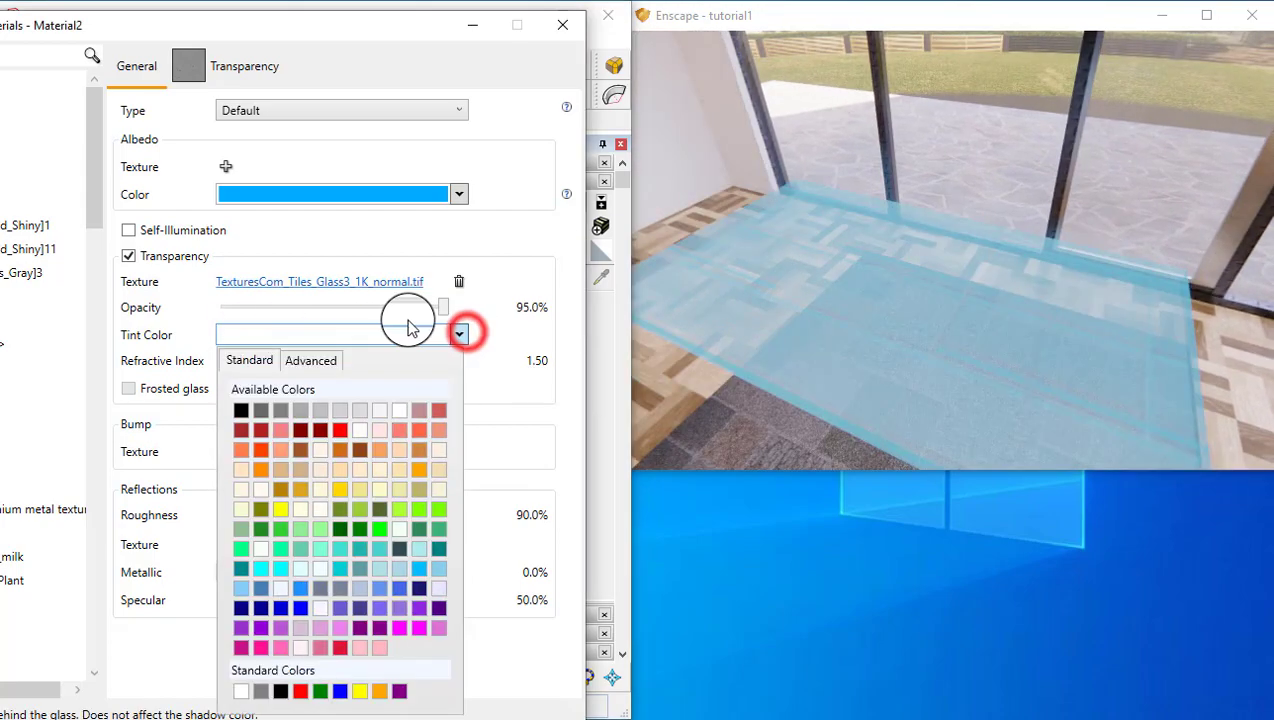
pyautogui.click(370, 528)
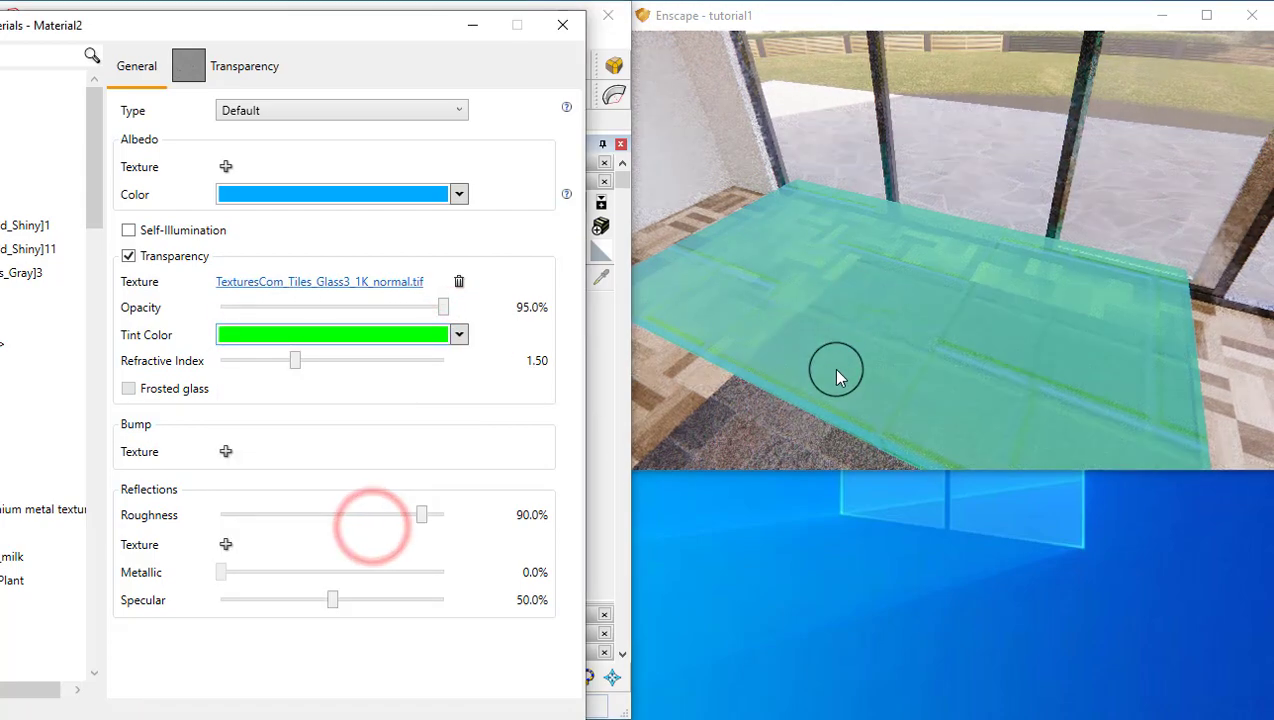
pyautogui.click(459, 335)
pyautogui.click(312, 360)
pyautogui.moveTo(338, 397)
pyautogui.mouseDown()
pyautogui.moveTo(353, 392)
pyautogui.moveTo(337, 409)
pyautogui.mouseUp()
pyautogui.moveTo(299, 358); pyautogui.dragTo(388, 385)
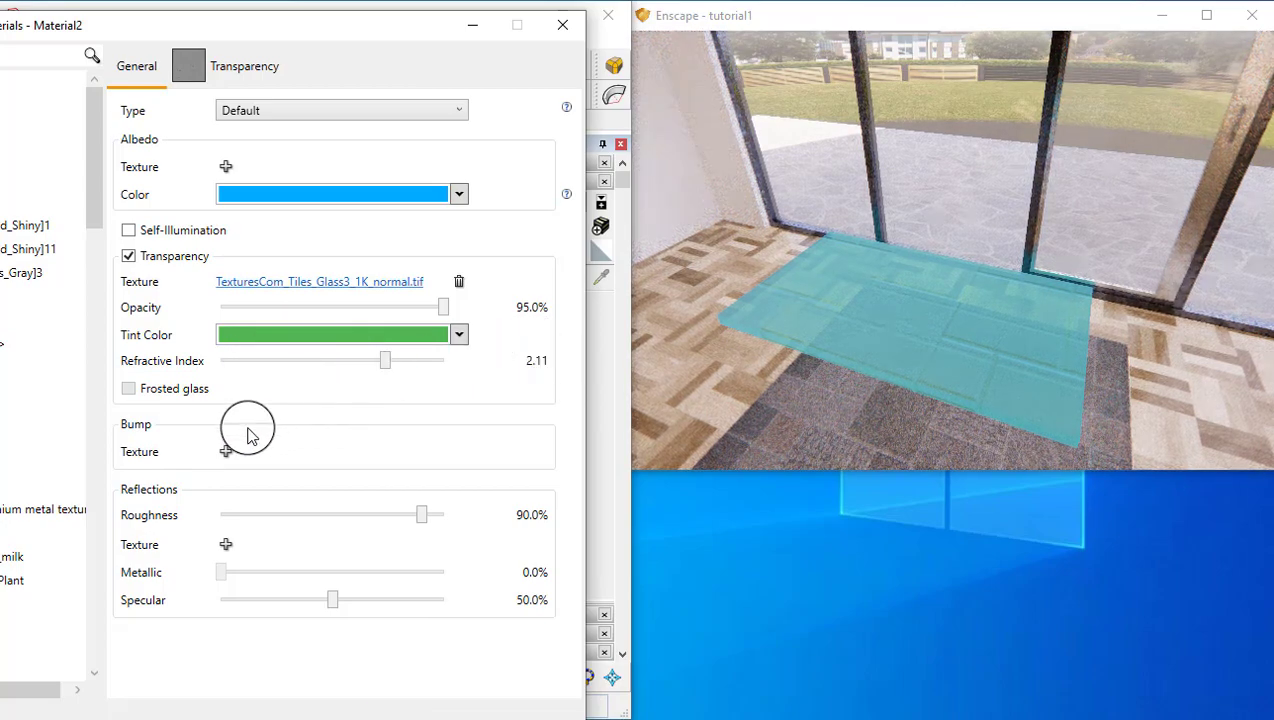
# - Remove the slab material's transparency texture and enable frosted glass
pyautogui.click(130, 388)
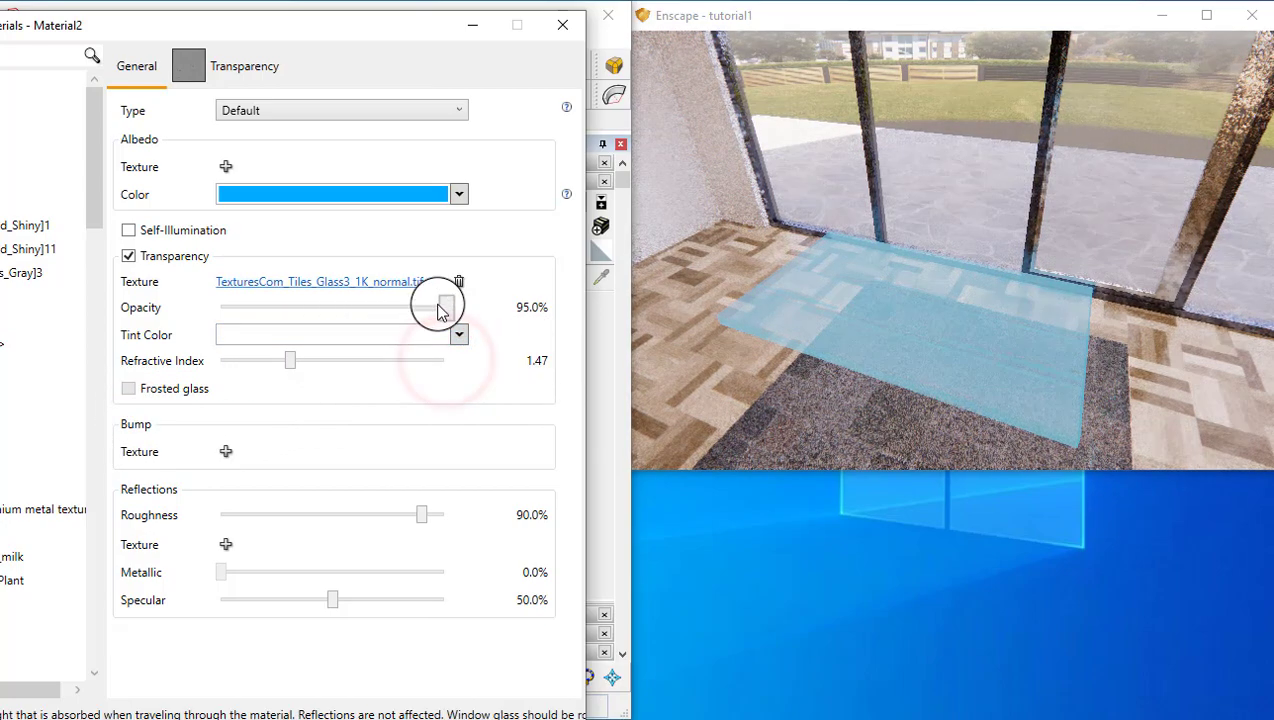
pyautogui.click(461, 281)
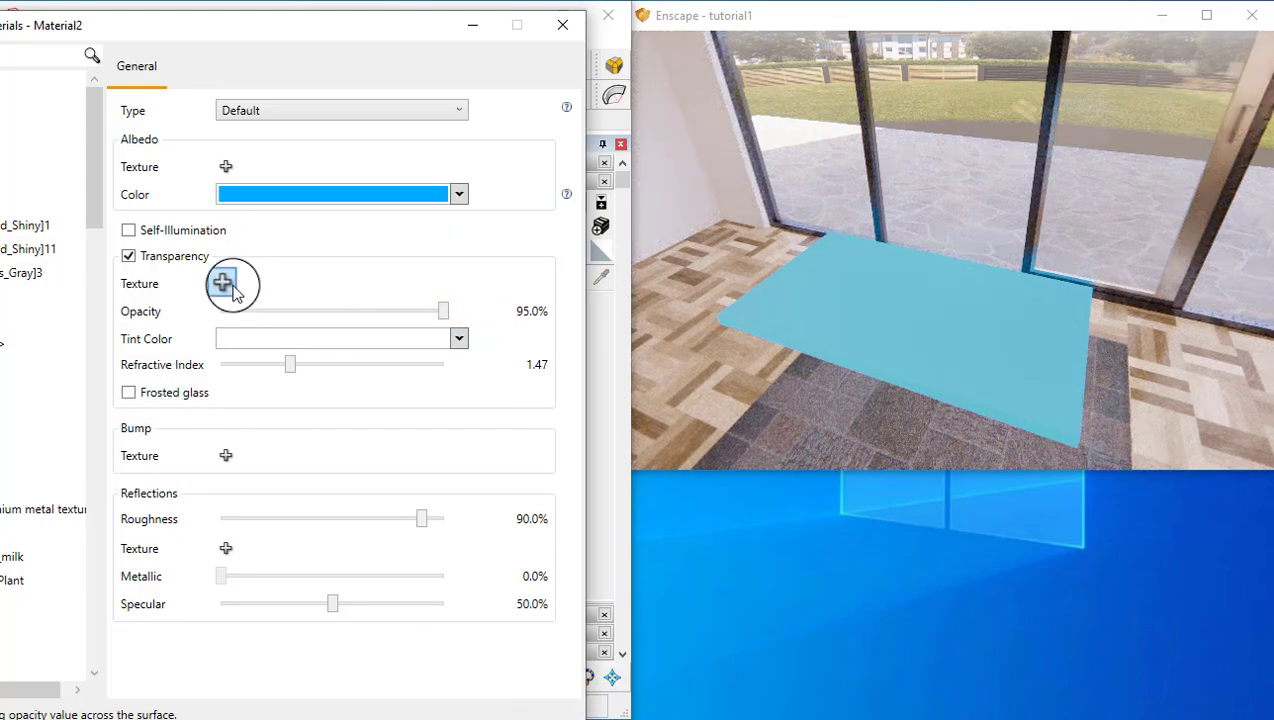
pyautogui.click(130, 393)
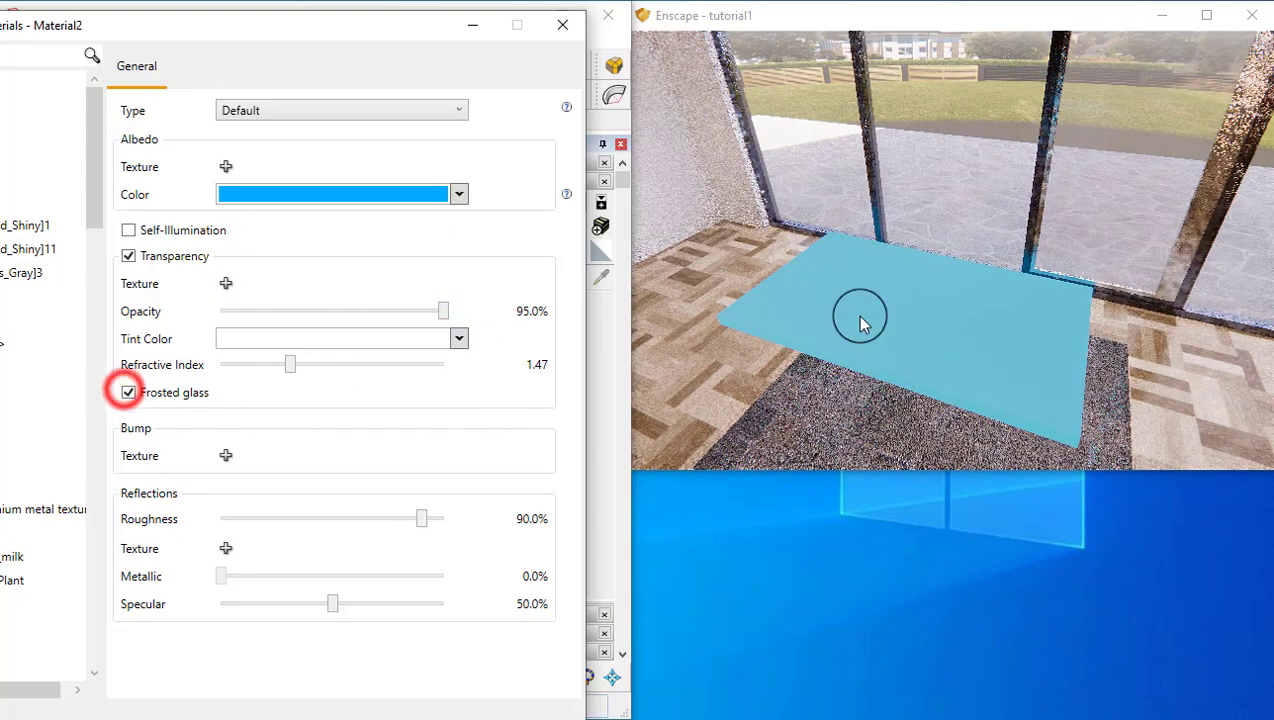
# - Lower the slab material's opacity to 28.7% and toggle frosted glass off and on to compare the effect
pyautogui.moveTo(443, 311); pyautogui.dragTo(348, 318)
pyautogui.moveTo(941, 302); pyautogui.dragTo(512, 321, button='right')
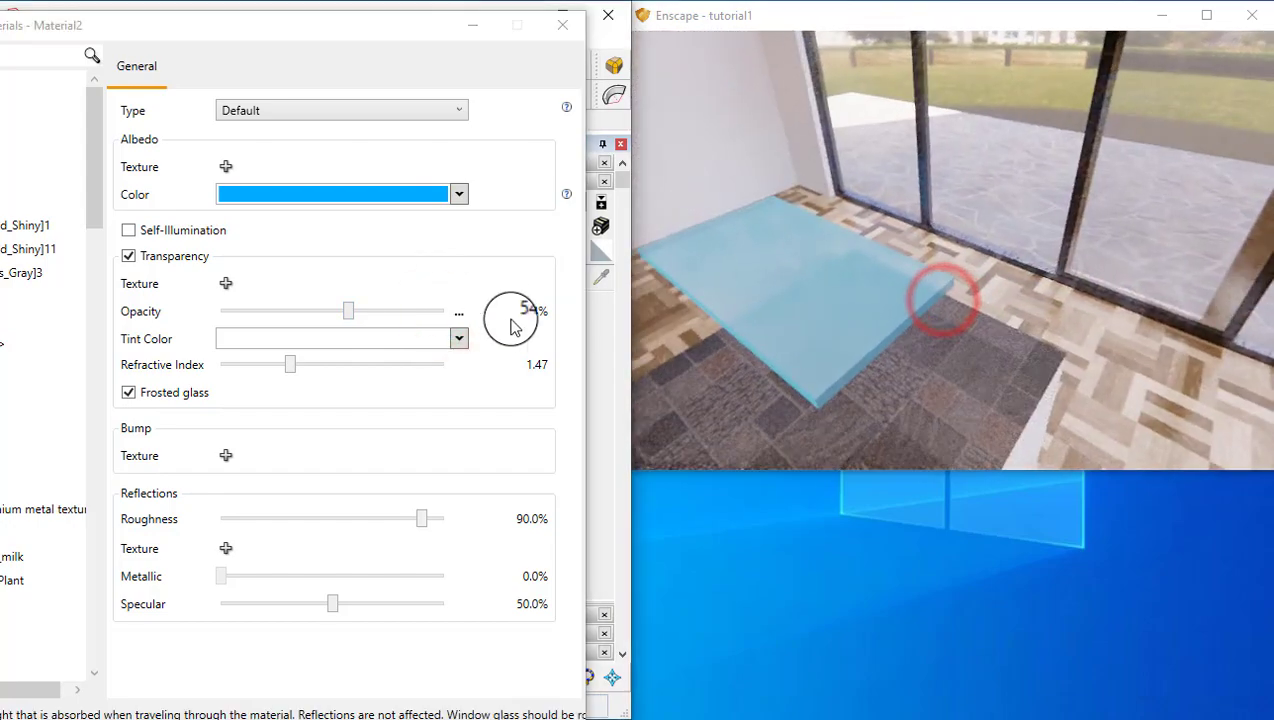
pyautogui.moveTo(745, 264); pyautogui.dragTo(745, 265, button='right')
pyautogui.click(128, 392)
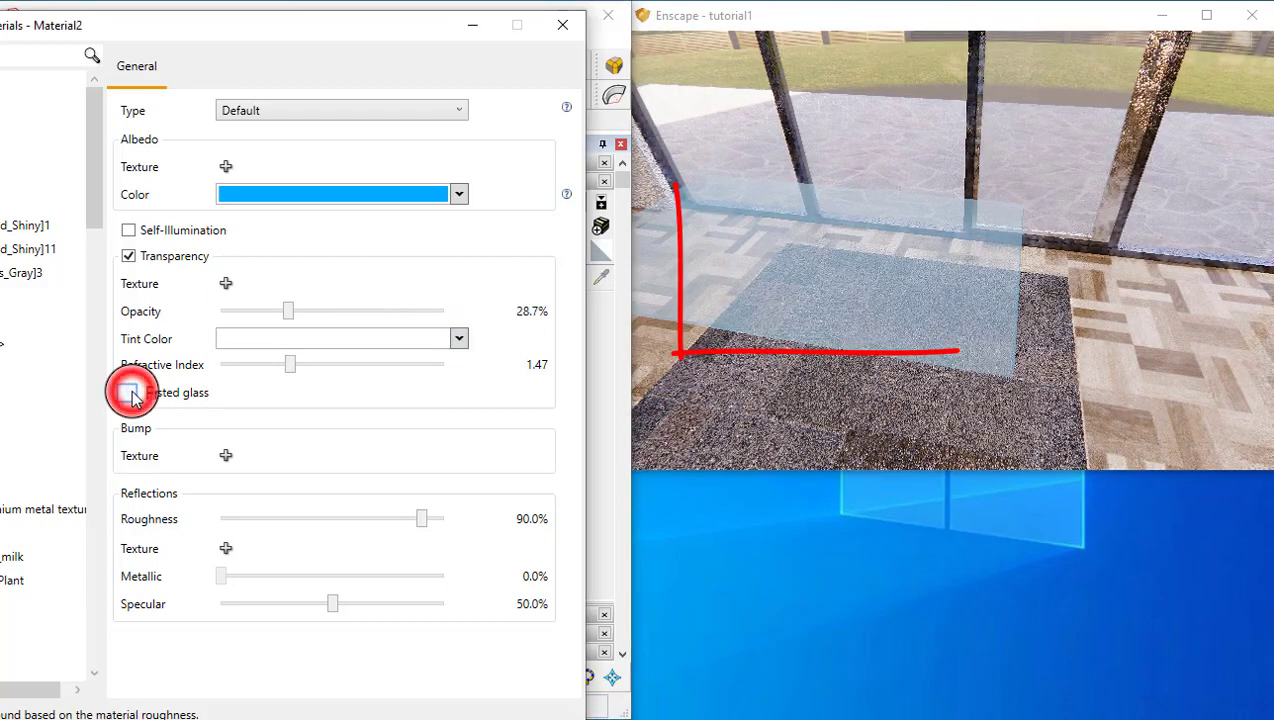
pyautogui.click(128, 392)
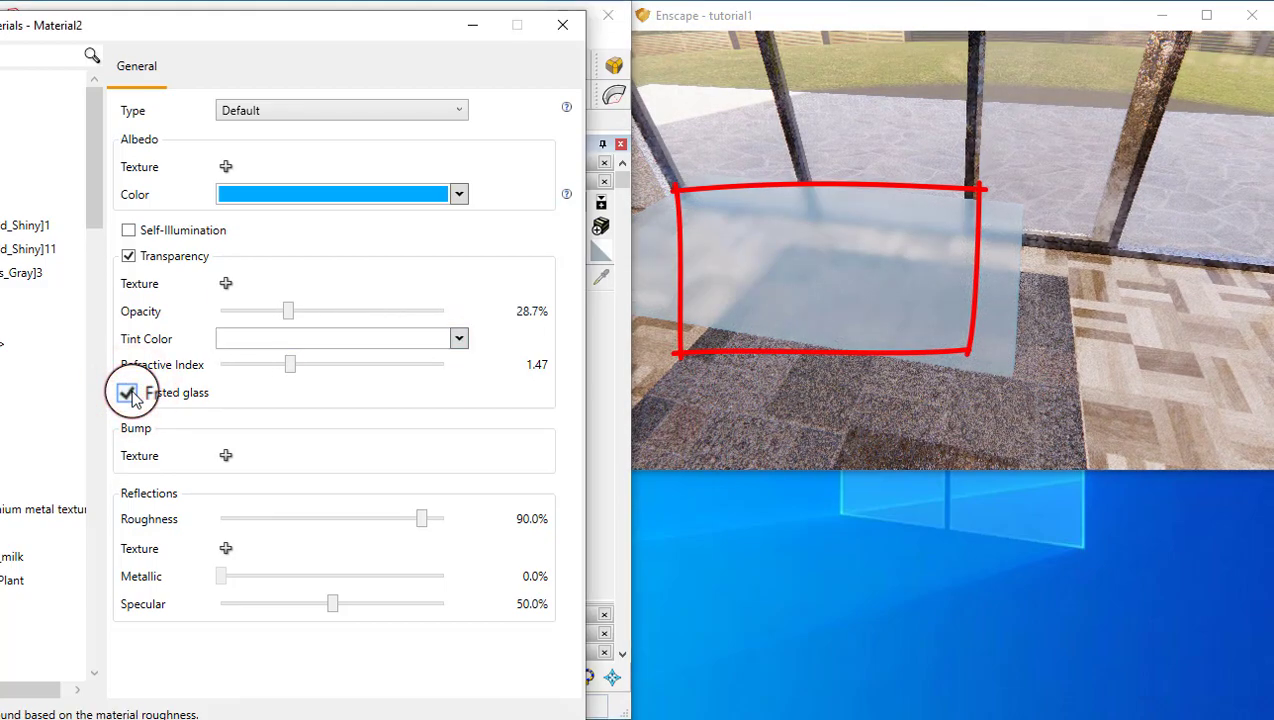
pyautogui.click(128, 392)
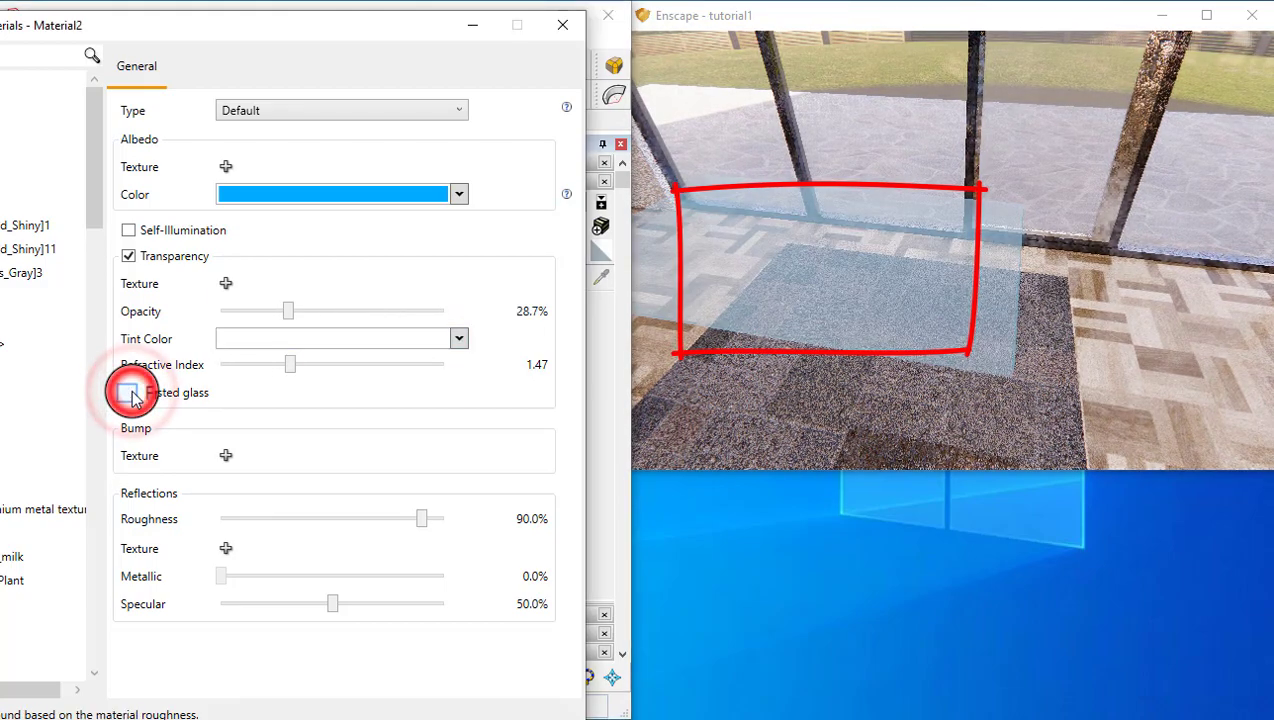
pyautogui.click(128, 392)
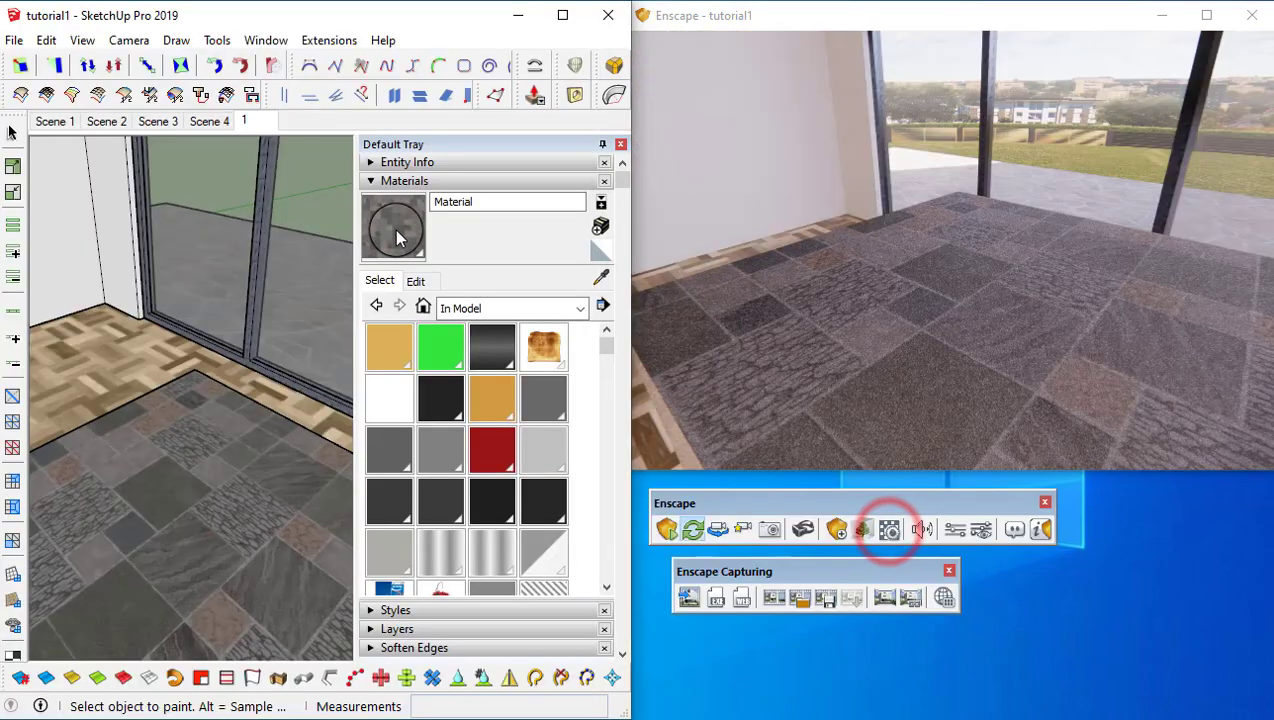
# - Use the albedo image as the tile material's bump map and adjust the bump amount
pyautogui.click(526, 384)
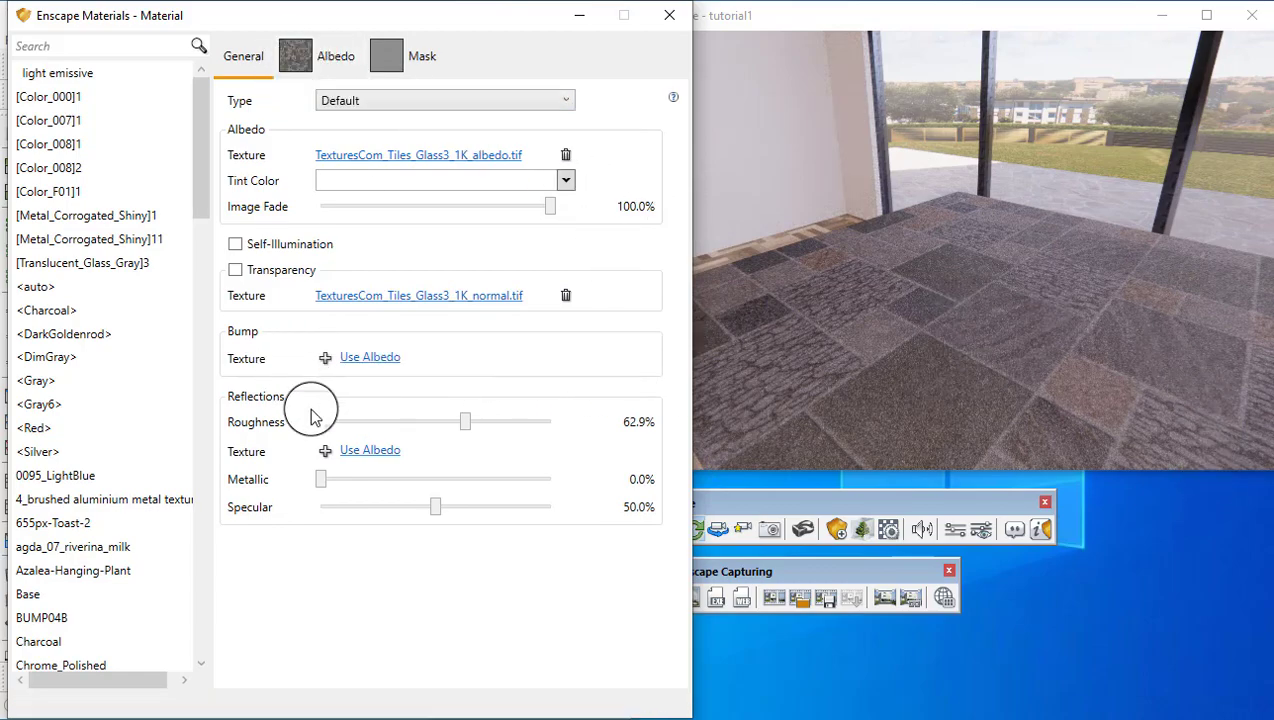
pyautogui.click(365, 357)
pyautogui.click(945, 322)
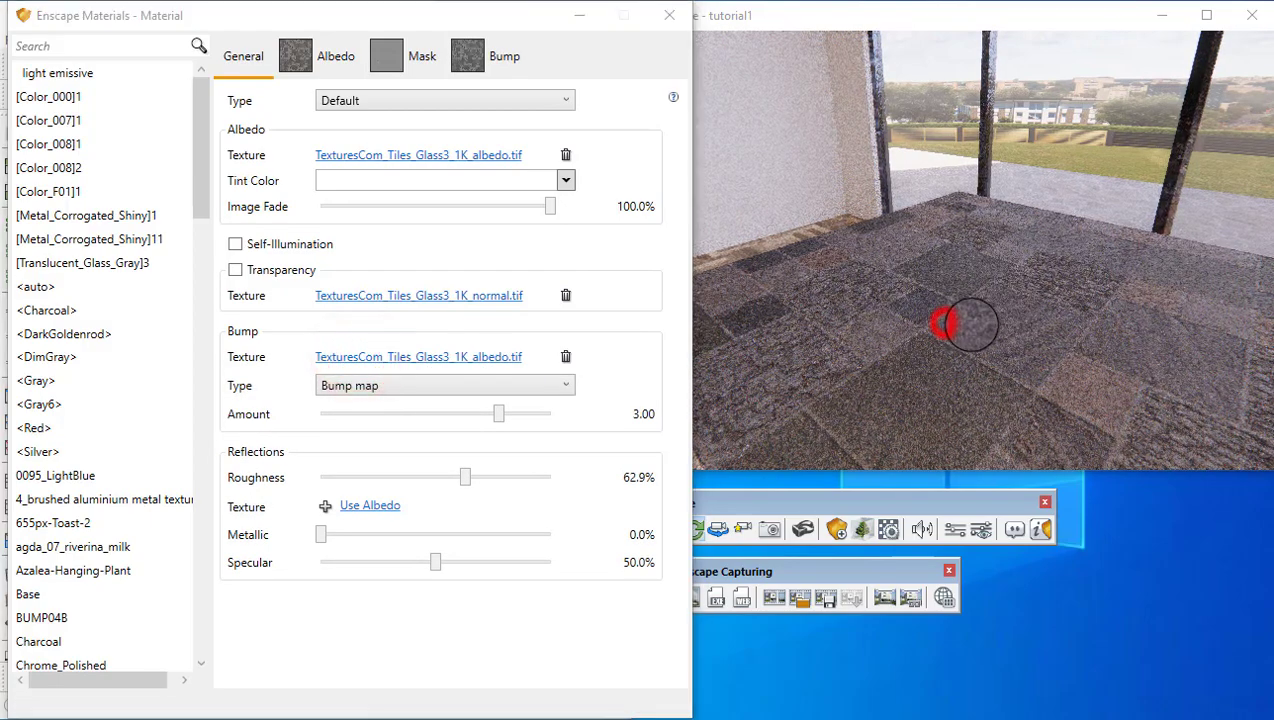
pyautogui.moveTo(499, 414)
pyautogui.mouseDown()
pyautogui.moveTo(375, 414)
pyautogui.moveTo(486, 421)
pyautogui.mouseUp()
# - Replace the tile material's bump texture with TexturesCom_Tiles_Glass3_1K_normal and set its type to Normal map
pyautogui.click(418, 357)
pyautogui.click(359, 183)
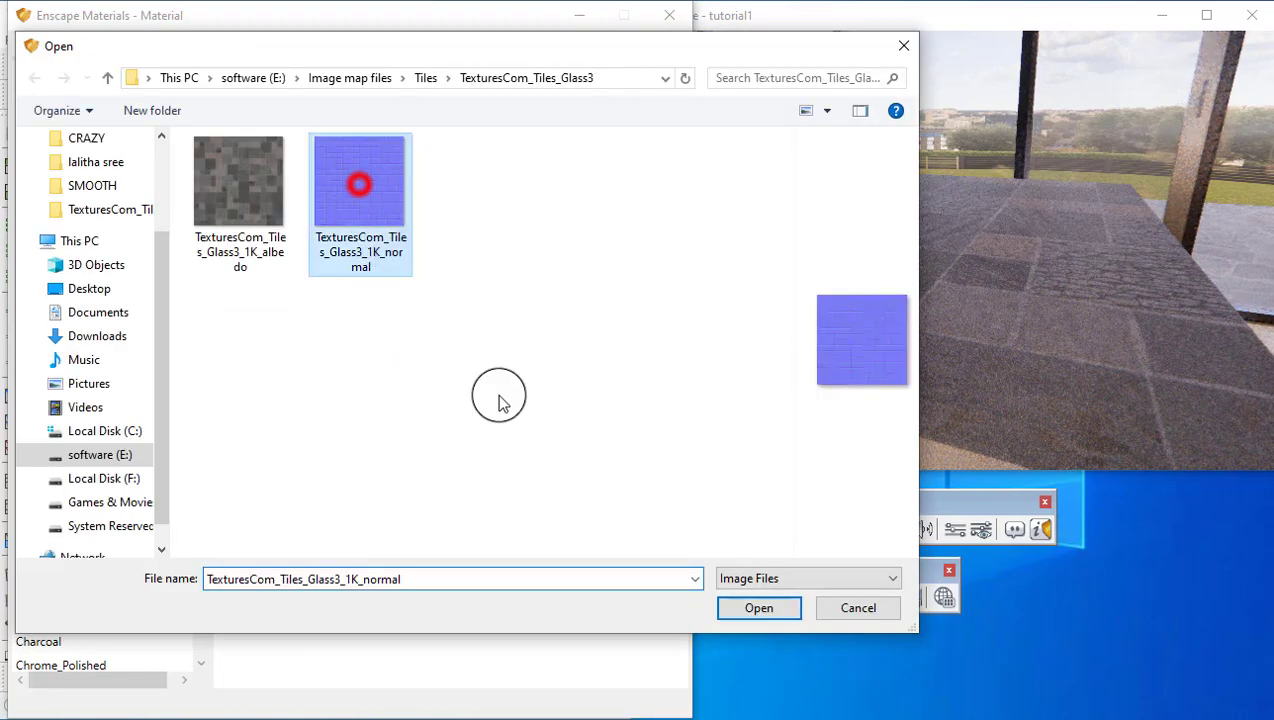
pyautogui.click(757, 609)
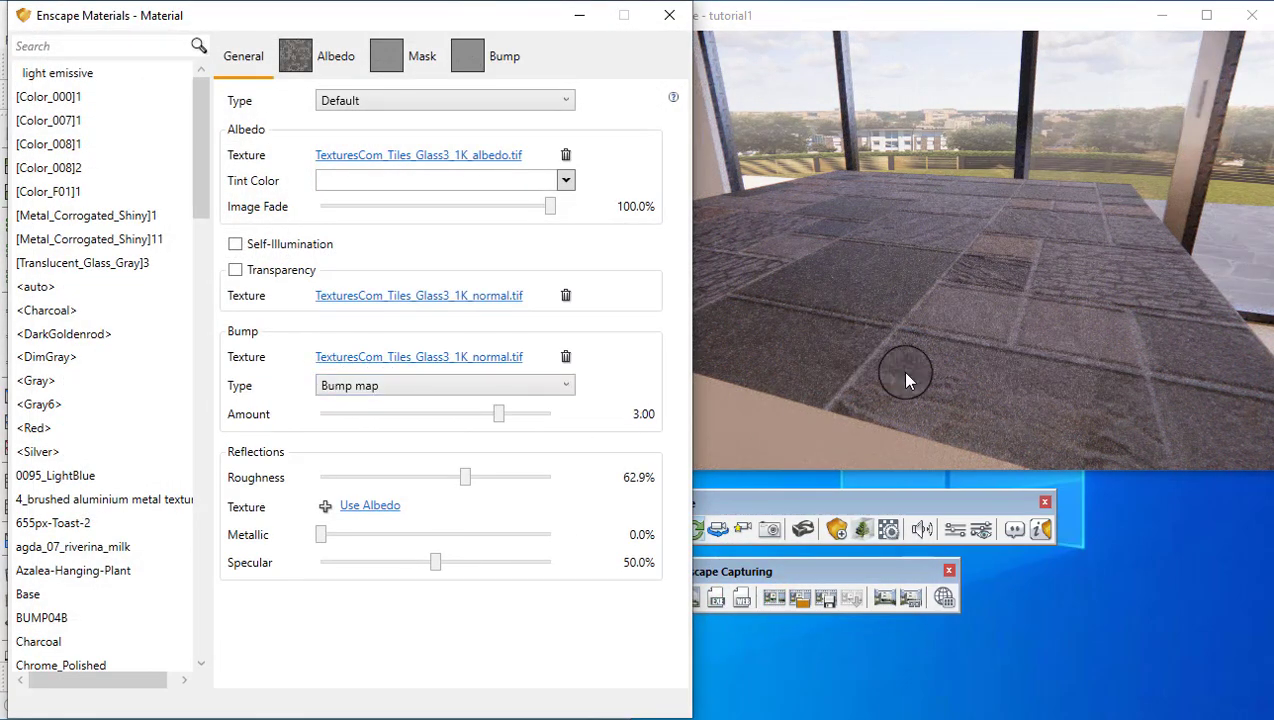
pyautogui.click(497, 390)
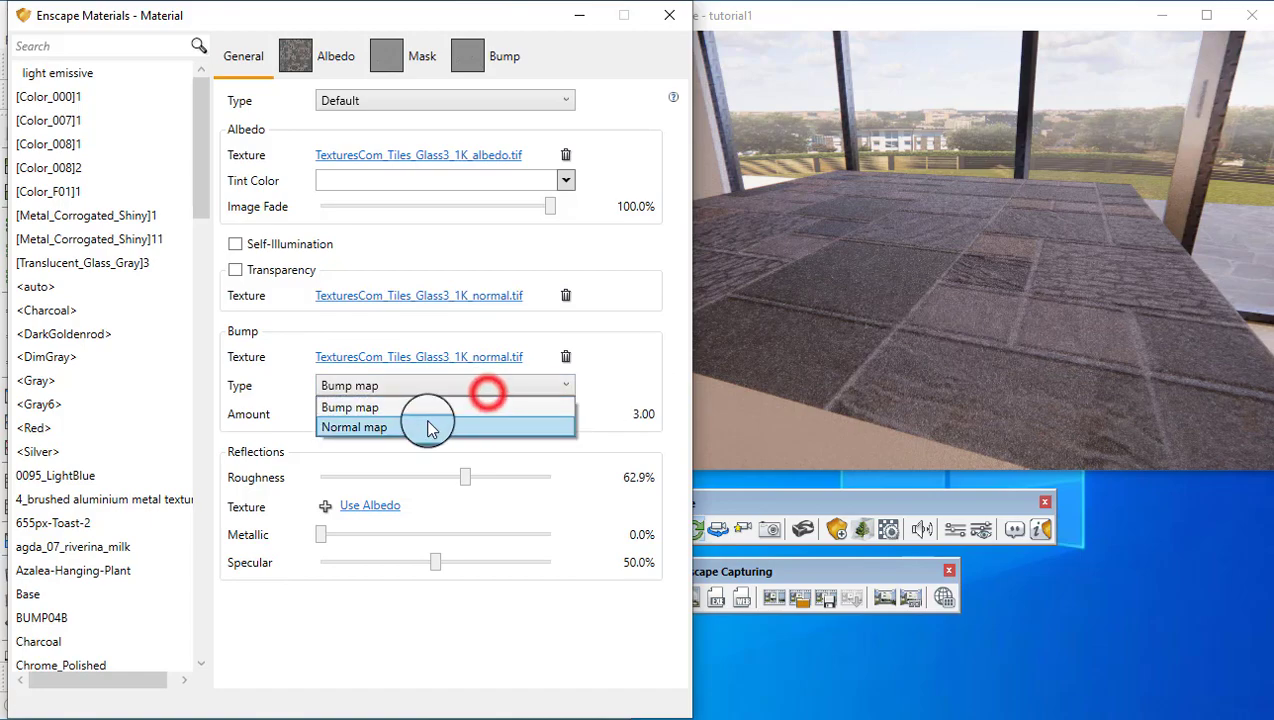
pyautogui.click(412, 425)
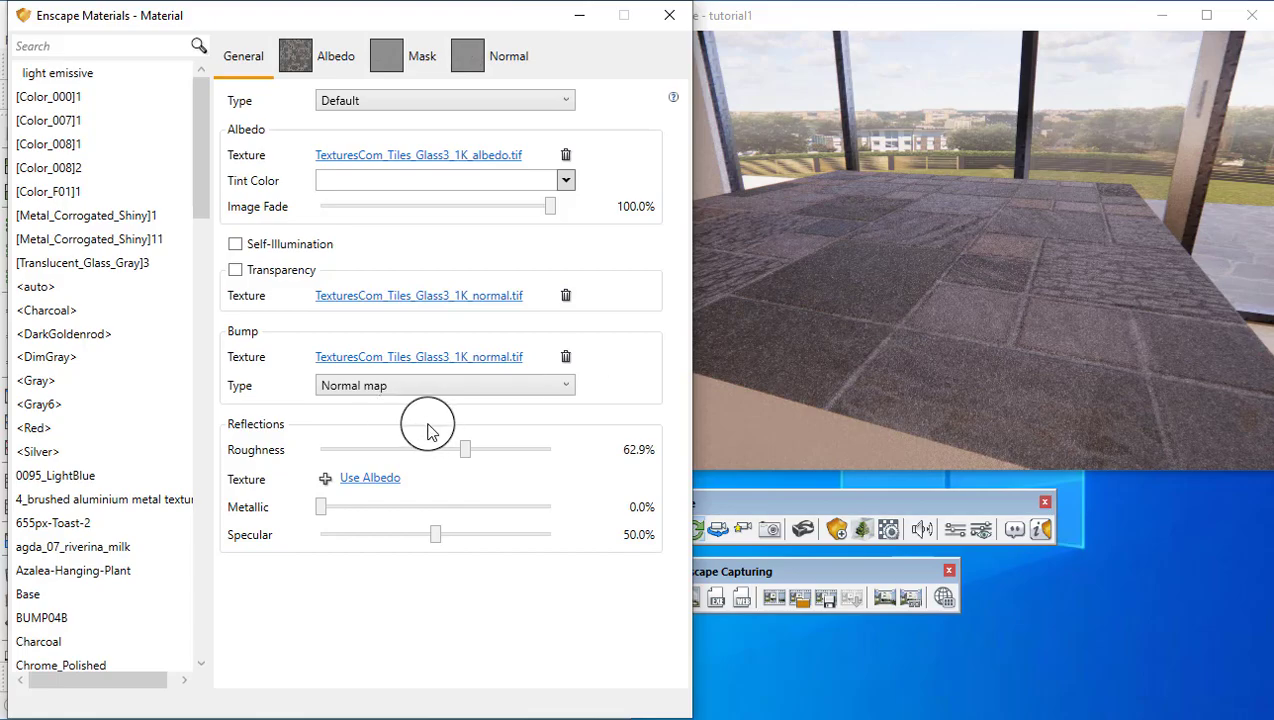
# - Try the tile material's roughness at 12.5% and 0.0%, settle on 31.8%, and raise its metallic value
pyautogui.moveTo(464, 453); pyautogui.dragTo(349, 452)
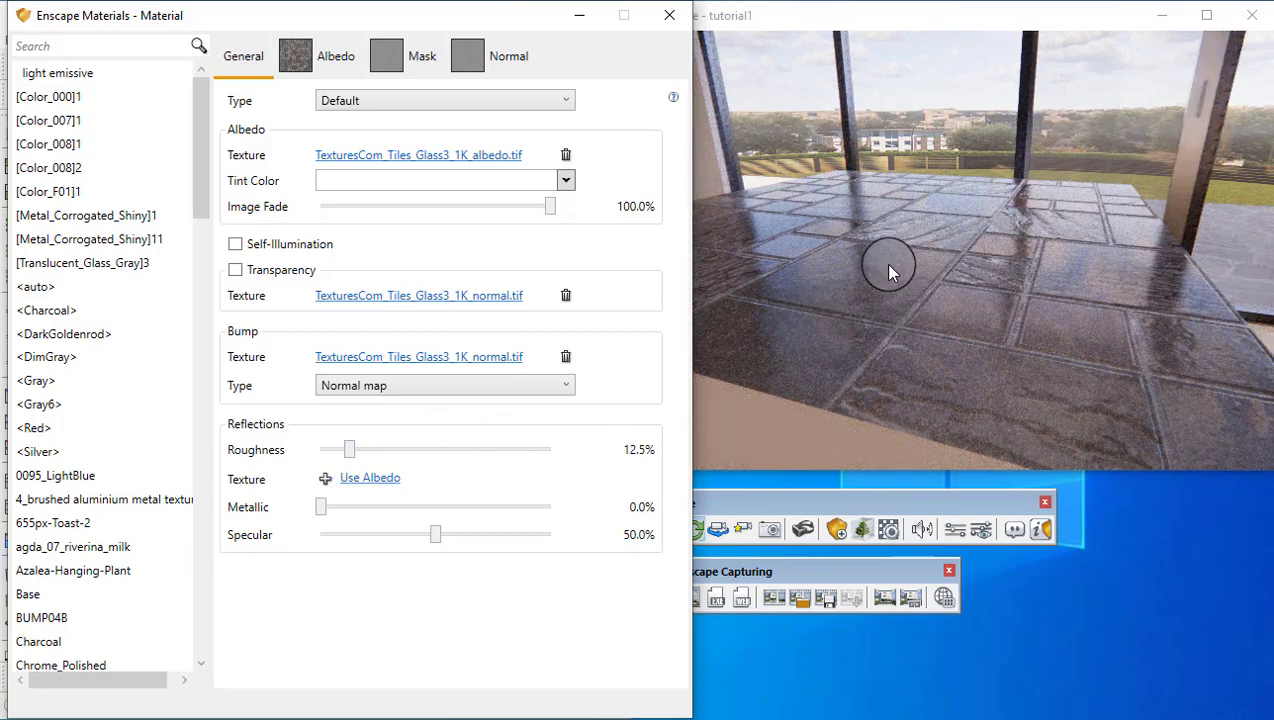
pyautogui.moveTo(365, 456); pyautogui.dragTo(340, 463)
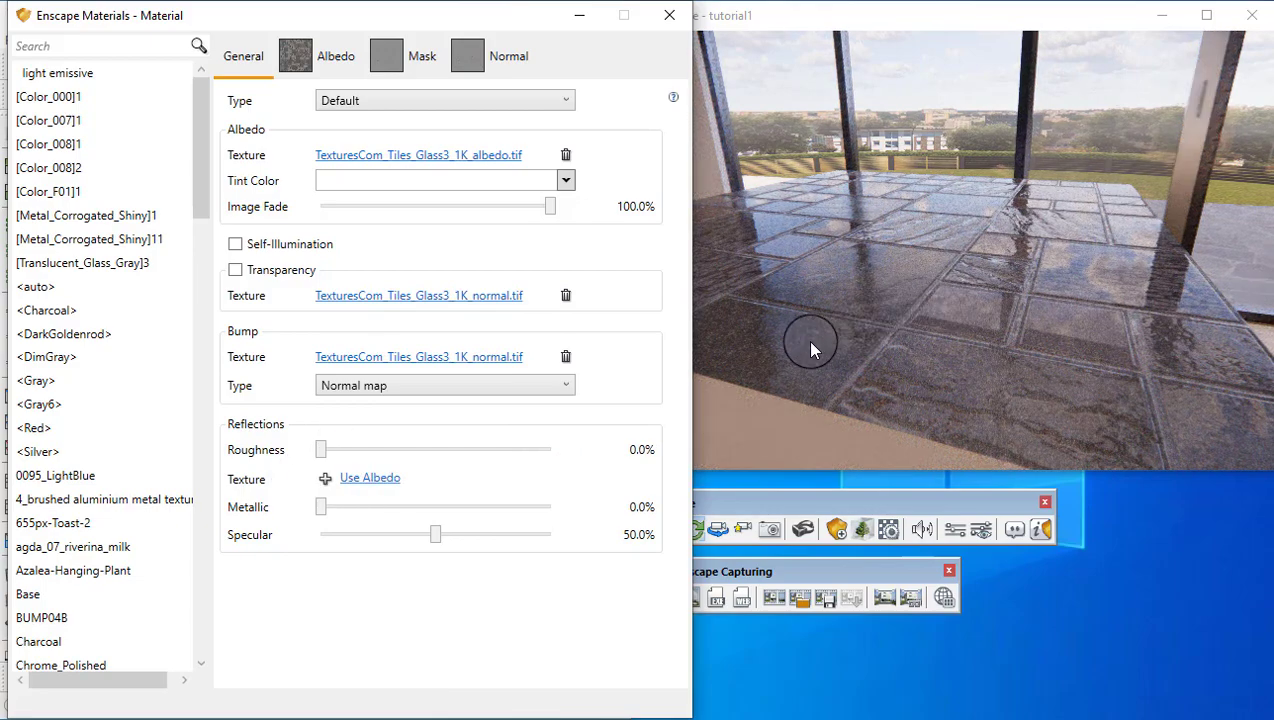
pyautogui.click(393, 450)
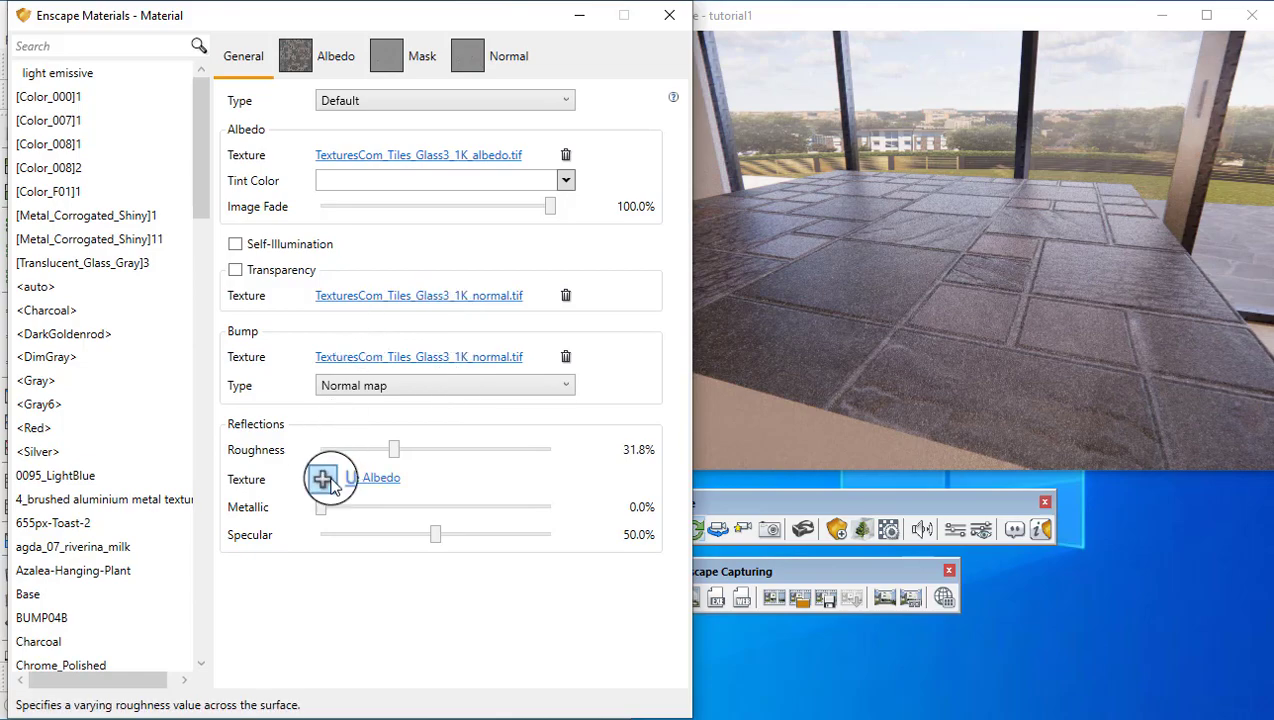
pyautogui.moveTo(320, 507); pyautogui.dragTo(465, 509)
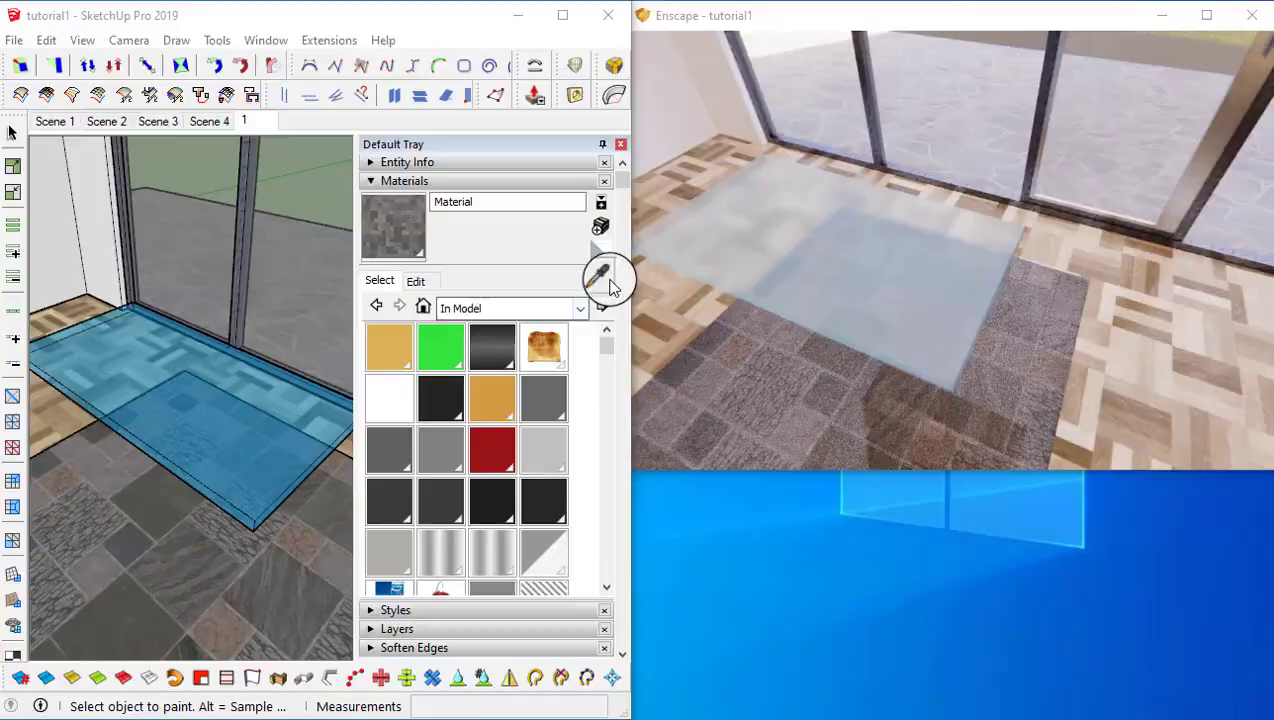
# - Sample the blue slab's material and bring it up in the Enscape material editor
pyautogui.click(600, 279)
pyautogui.click(185, 409)
pyautogui.click(890, 529)
pyautogui.click(238, 380)
pyautogui.moveTo(909, 258); pyautogui.dragTo(905, 353)
# - Try the slab material's specular at 100%, reduce its roughness to 27.5%, and set specular to 57.4%
pyautogui.moveTo(435, 594); pyautogui.dragTo(590, 655)
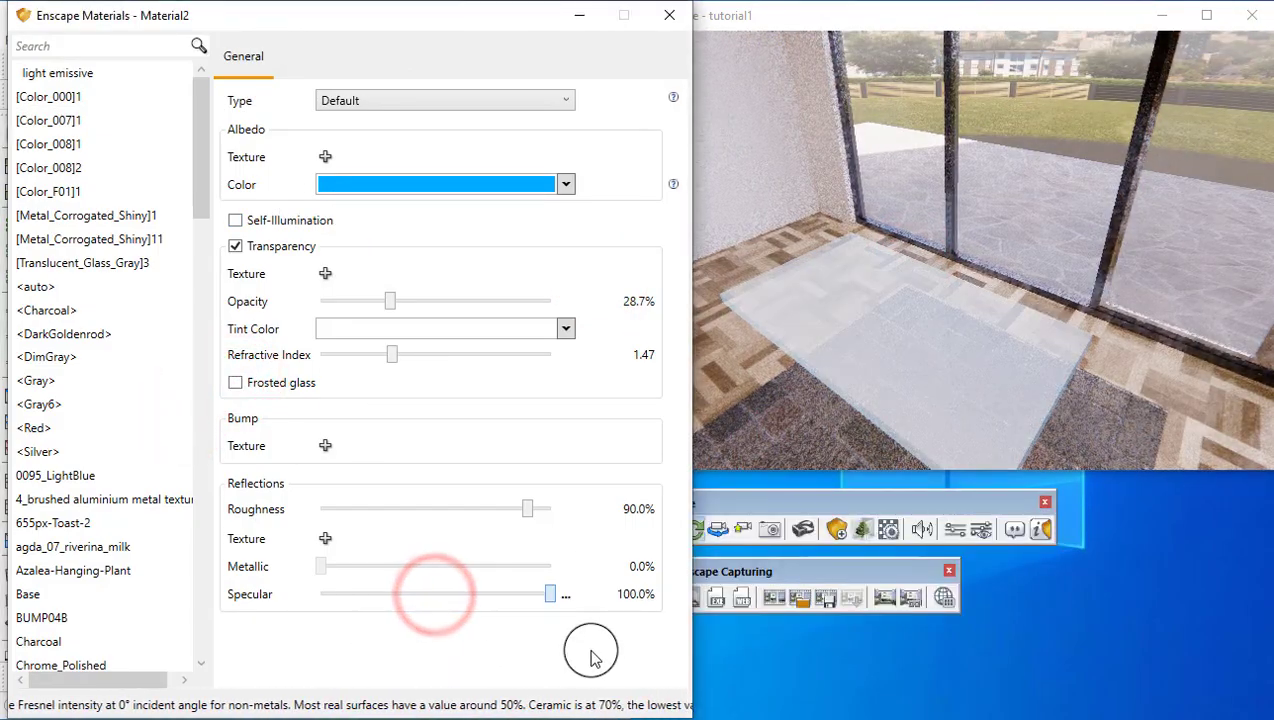
pyautogui.moveTo(527, 509); pyautogui.dragTo(384, 509)
pyautogui.moveTo(525, 594); pyautogui.dragTo(452, 594)
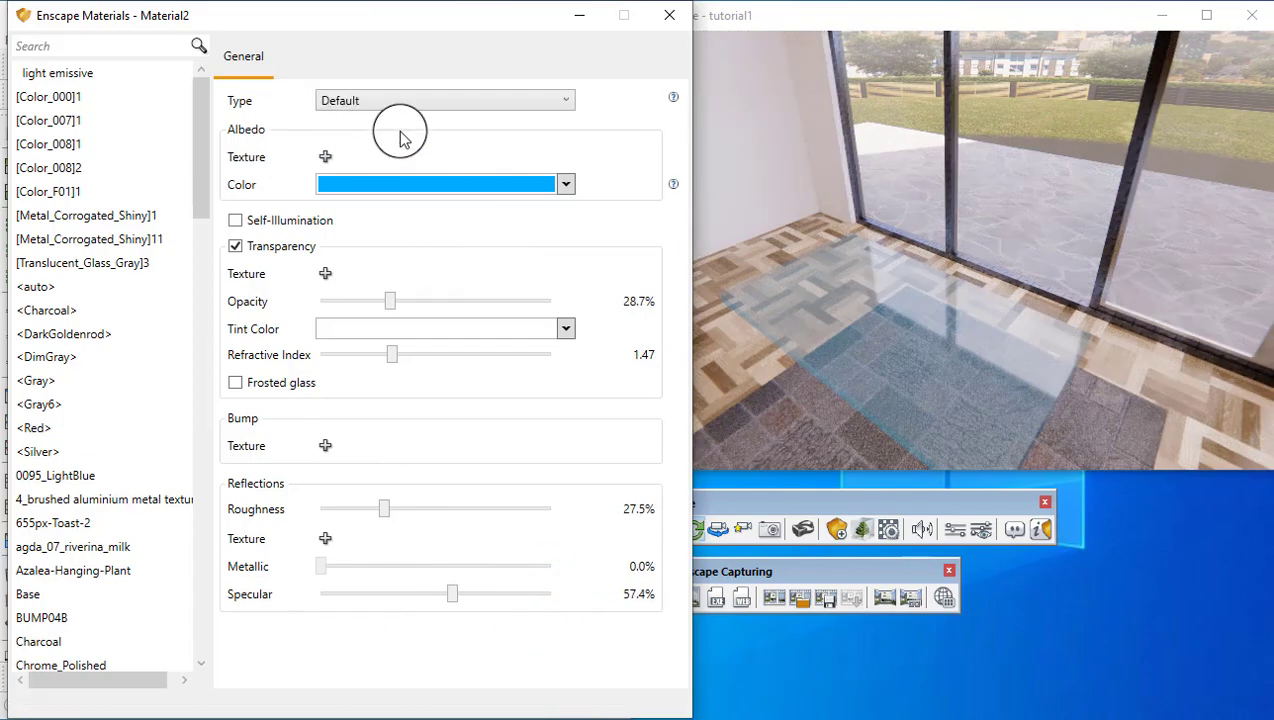
pyautogui.click(686, 14)
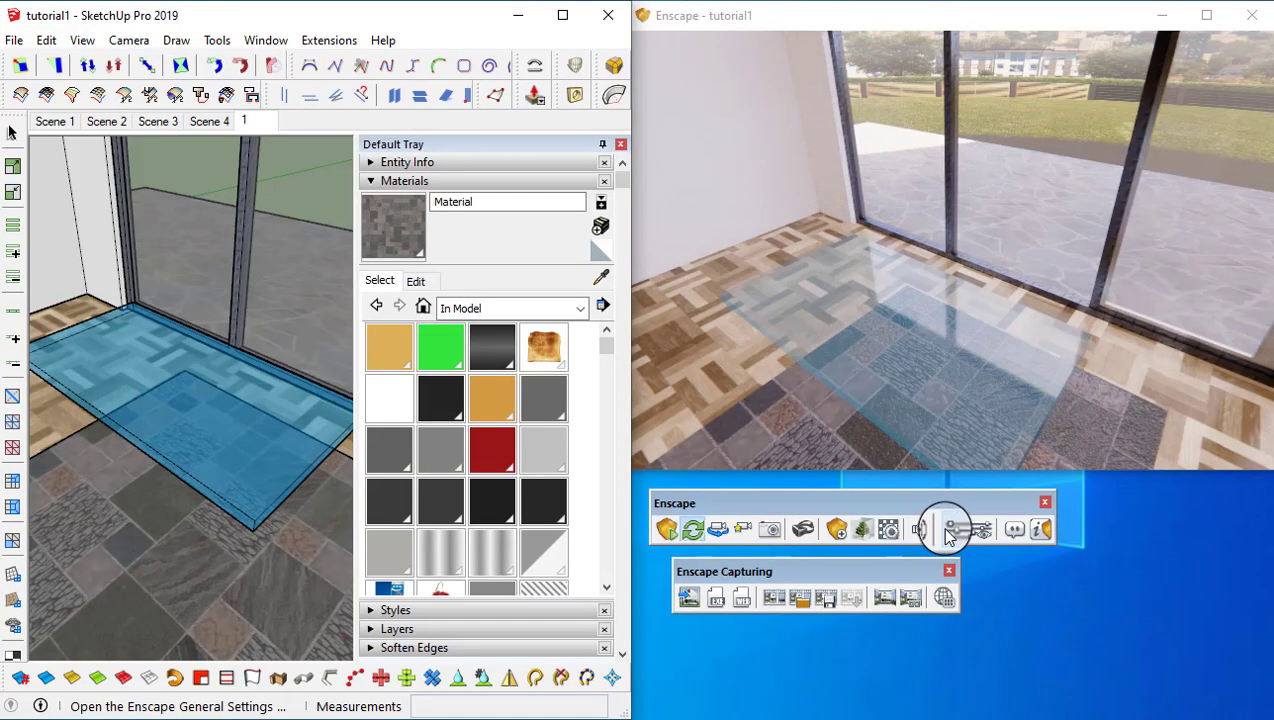
# - Load floor_tiles_06_diff_1k from the floor tiles folder as the interface overlay in the Enscape general settings
pyautogui.click(947, 528)
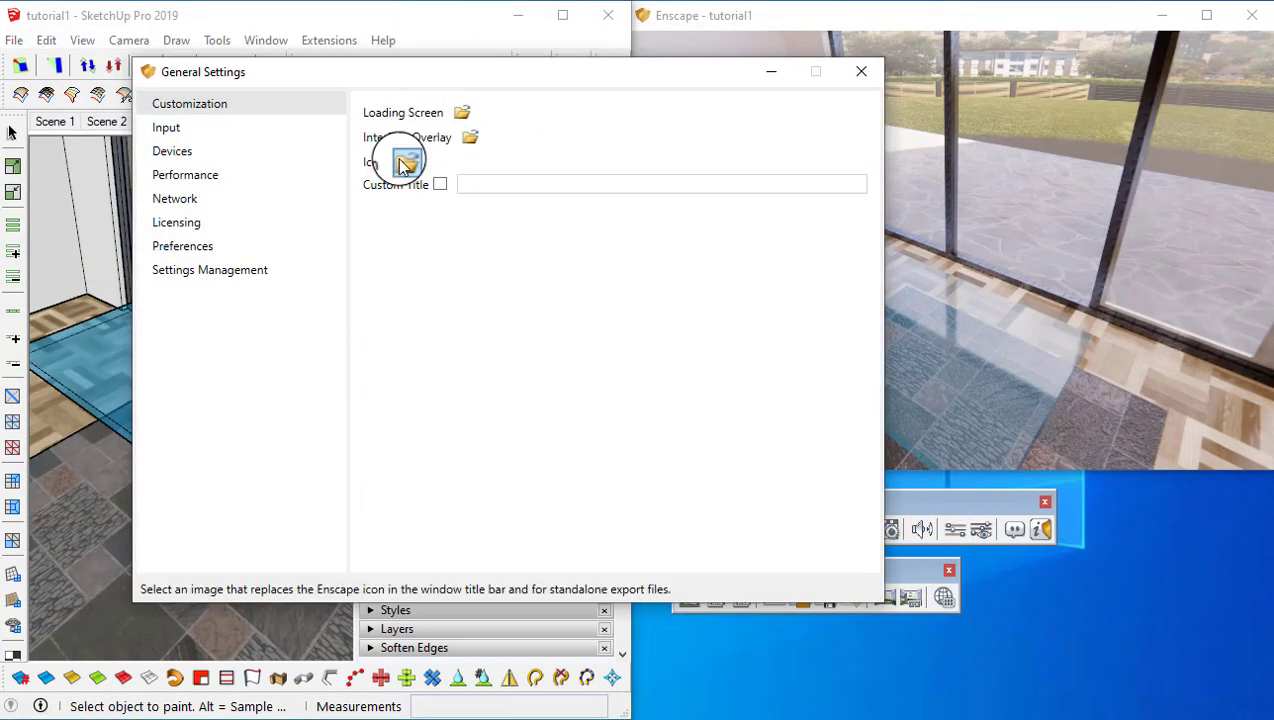
pyautogui.click(470, 137)
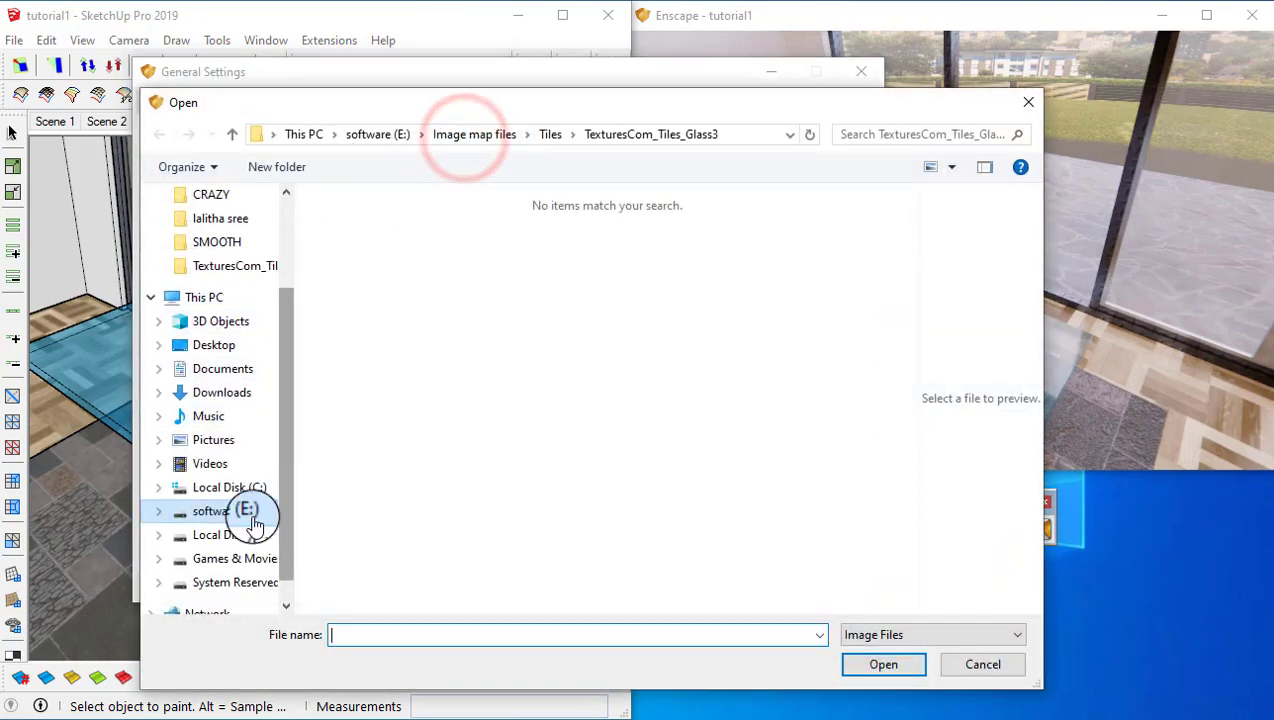
pyautogui.click(551, 134)
pyautogui.doubleClick(377, 258)
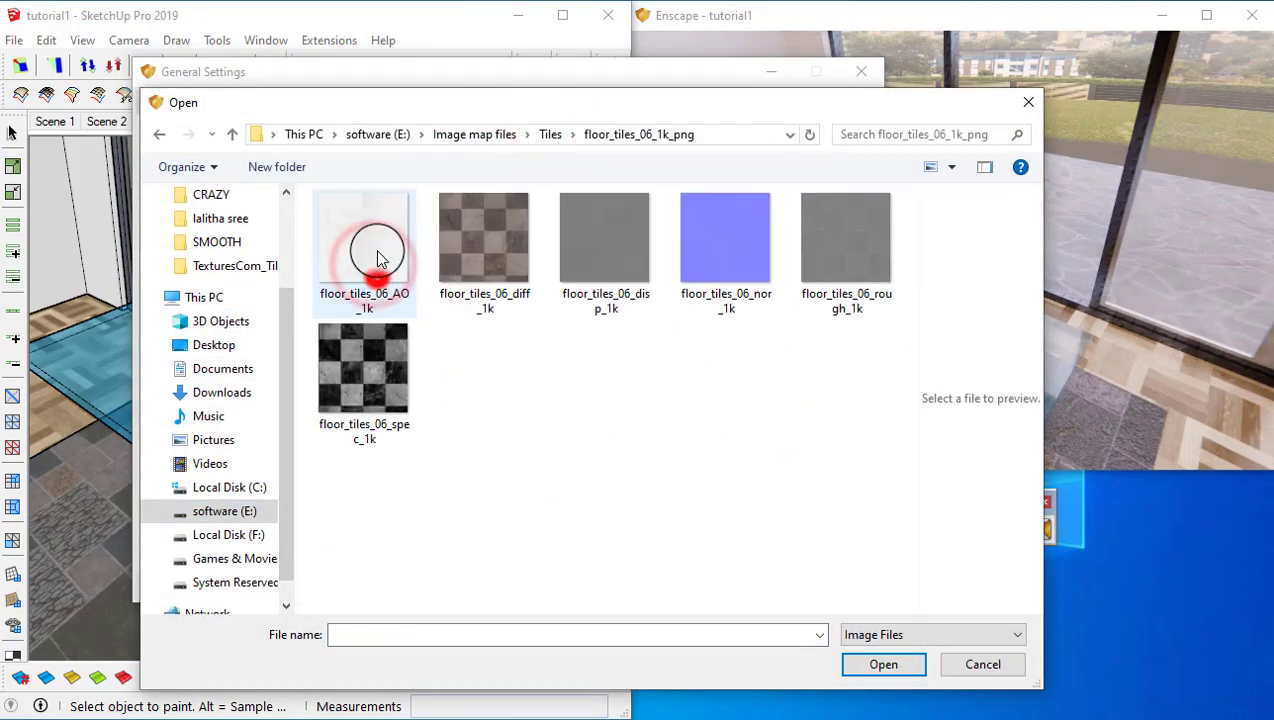
pyautogui.click(481, 245)
pyautogui.click(880, 664)
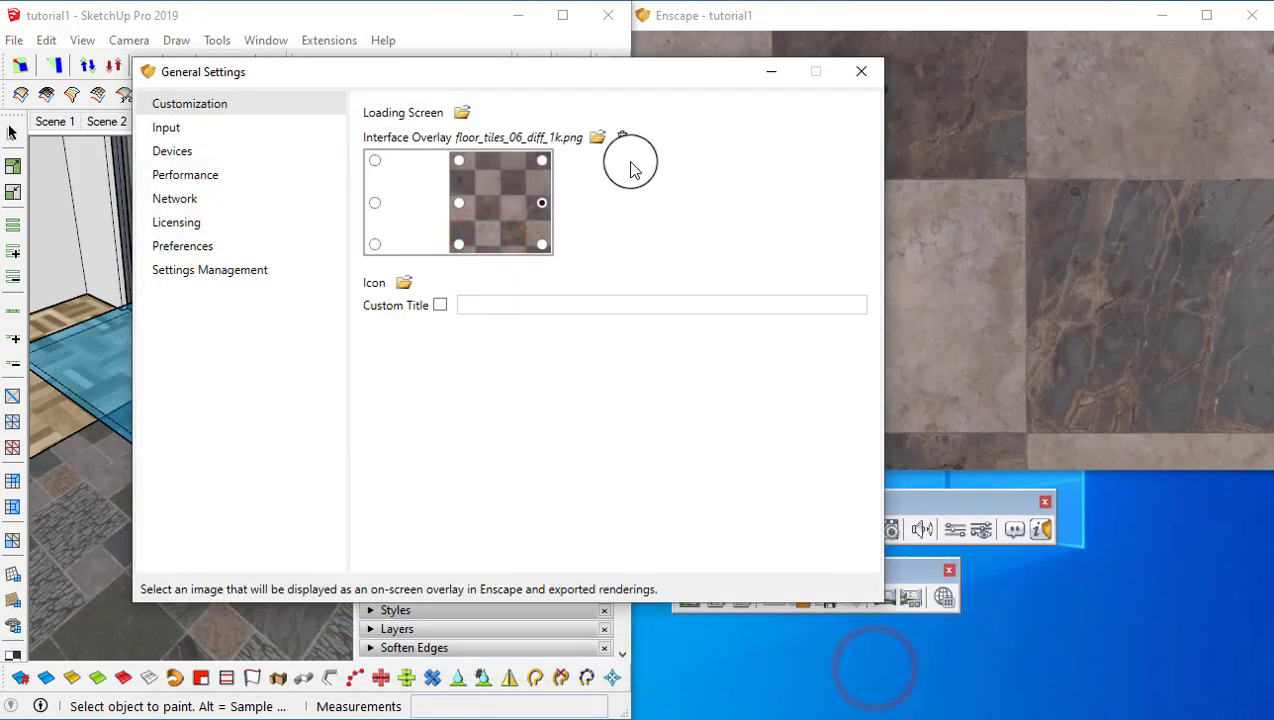
# - Try different positions for the interface overlay image and remove the overlay
pyautogui.click(456, 200)
pyautogui.click(375, 202)
pyautogui.click(374, 233)
pyautogui.click(622, 137)
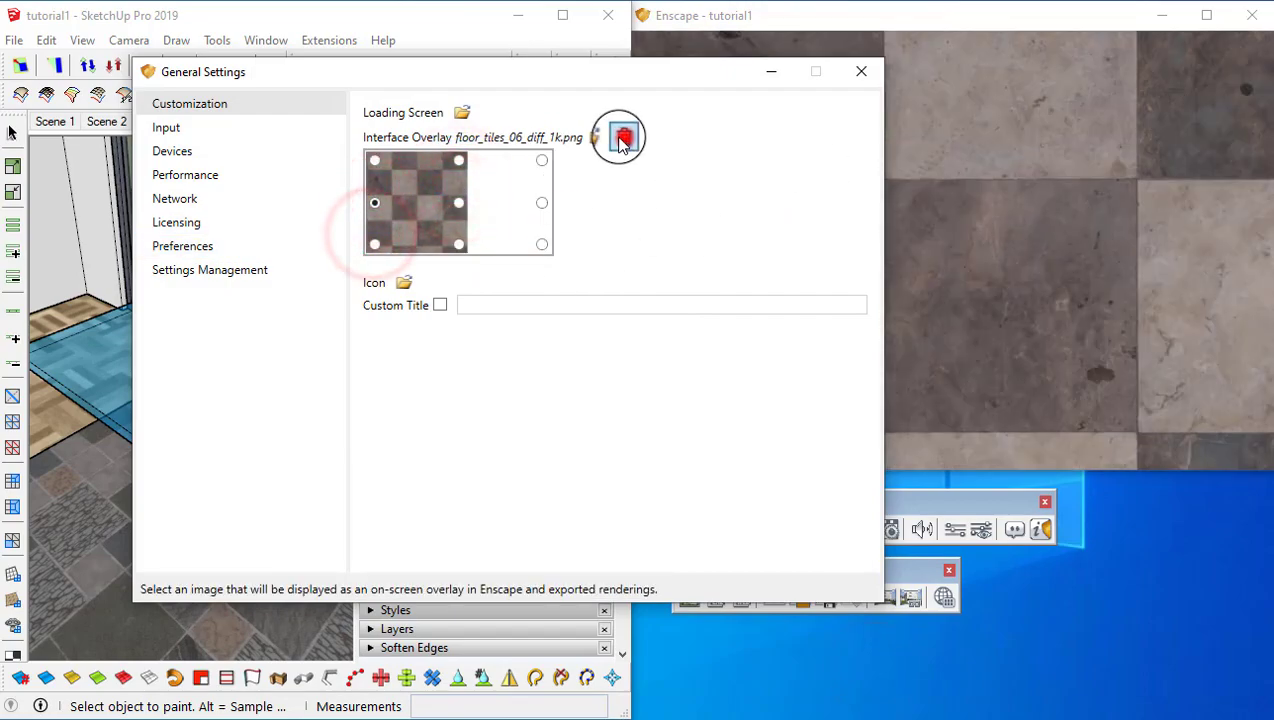
# - Open the Enscape input settings, try out the mouse speed while looking around, and set mouse smoothing to 1.50
pyautogui.click(180, 134)
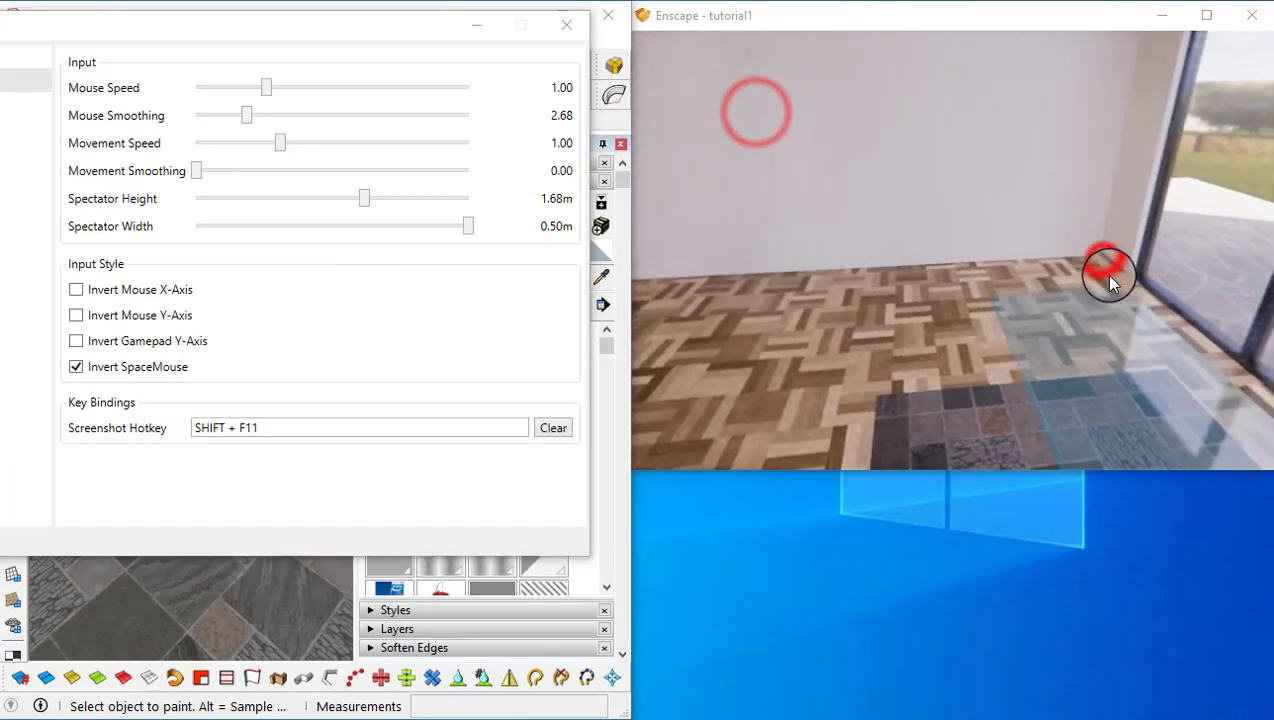
pyautogui.moveTo(1104, 270)
pyautogui.mouseDown()
pyautogui.moveTo(1123, 270)
pyautogui.moveTo(910, 235)
pyautogui.mouseUp()
pyautogui.moveTo(264, 83); pyautogui.dragTo(478, 104)
pyautogui.moveTo(958, 188)
pyautogui.mouseDown()
pyautogui.moveTo(1020, 188)
pyautogui.moveTo(940, 188)
pyautogui.mouseUp()
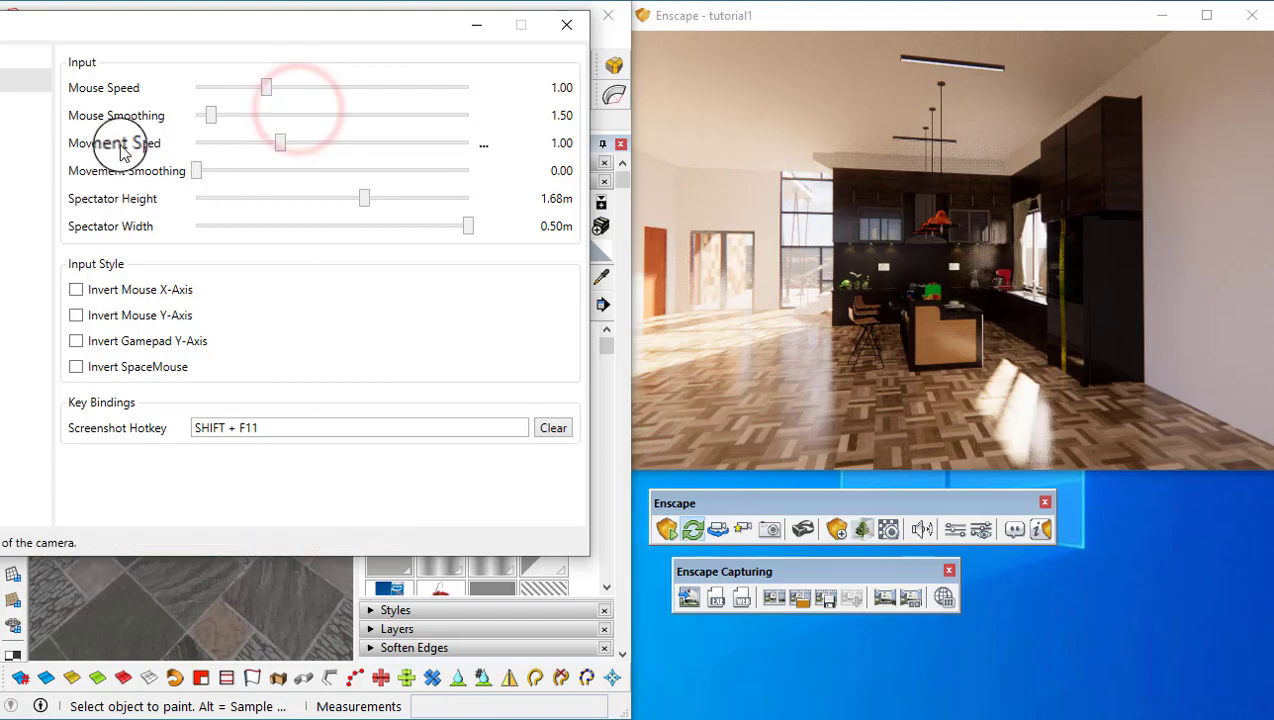
# - Try a movement speed of 3.00 and movement smoothing of 4.78 while moving back and forth in the room
pyautogui.press('s')
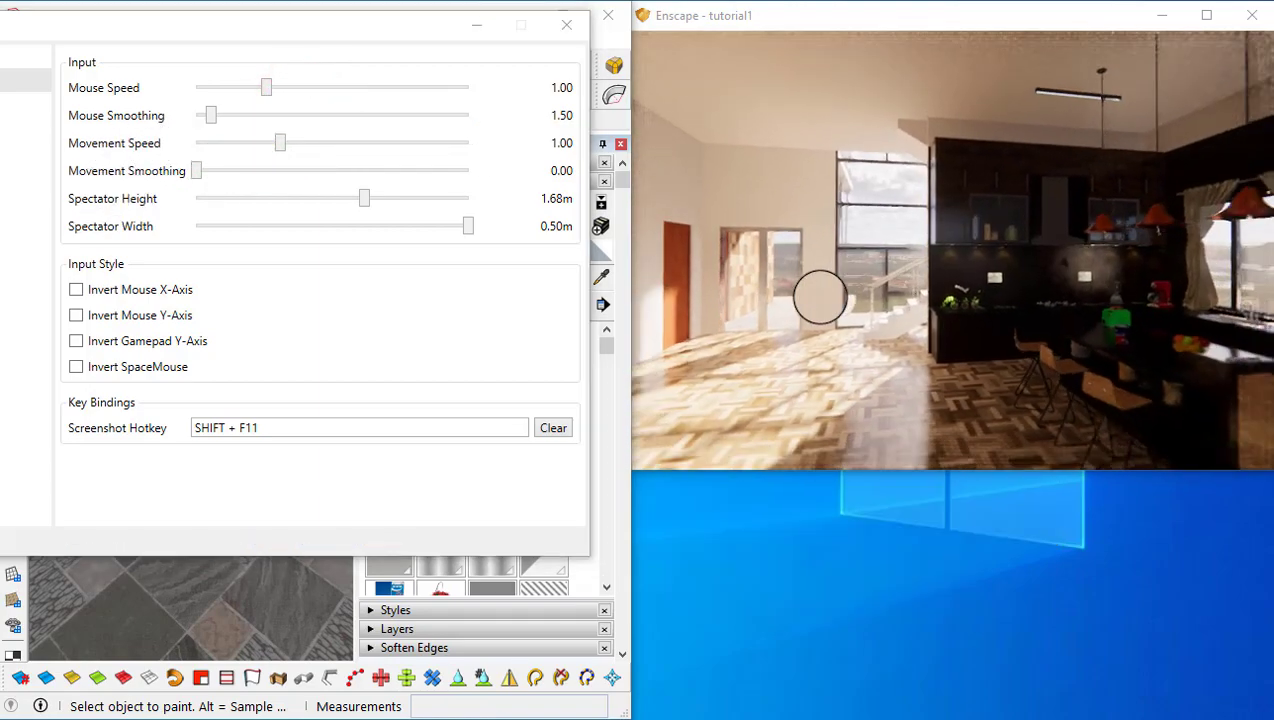
pyautogui.press('w')
pyautogui.moveTo(280, 143); pyautogui.dragTo(338, 145)
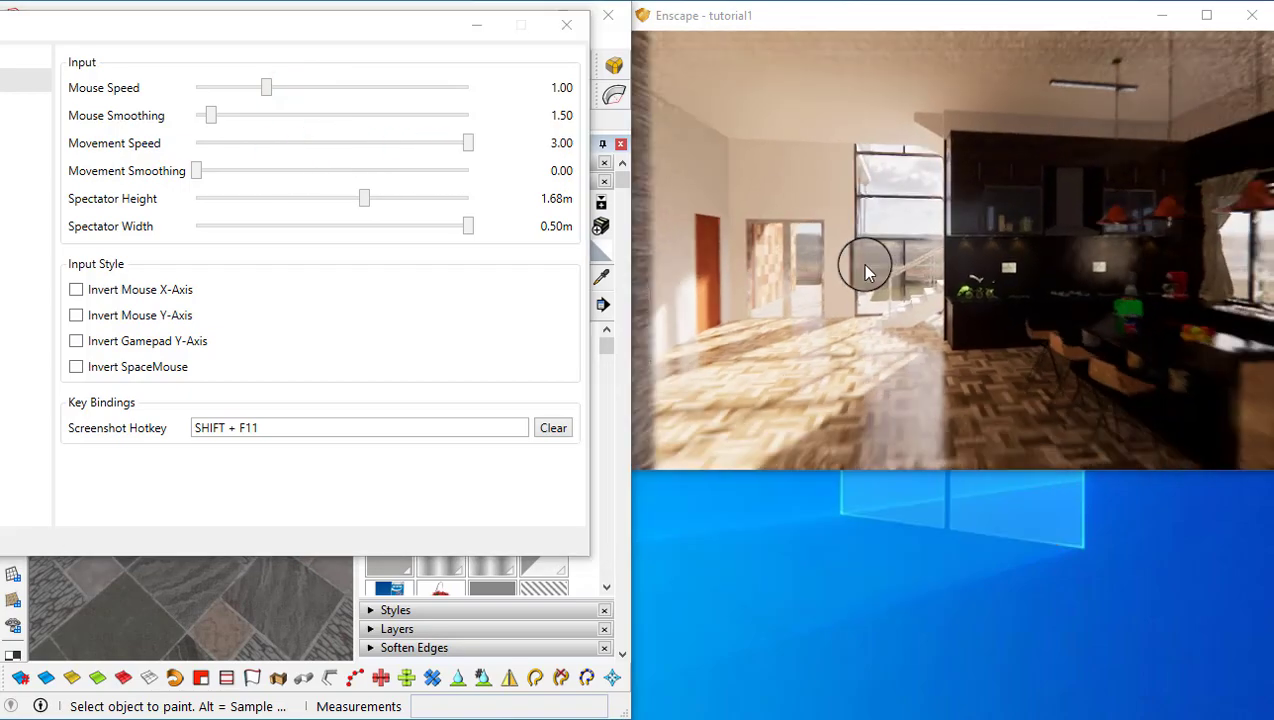
pyautogui.moveTo(196, 171); pyautogui.dragTo(382, 171)
pyautogui.click(856, 245)
pyautogui.press('s')
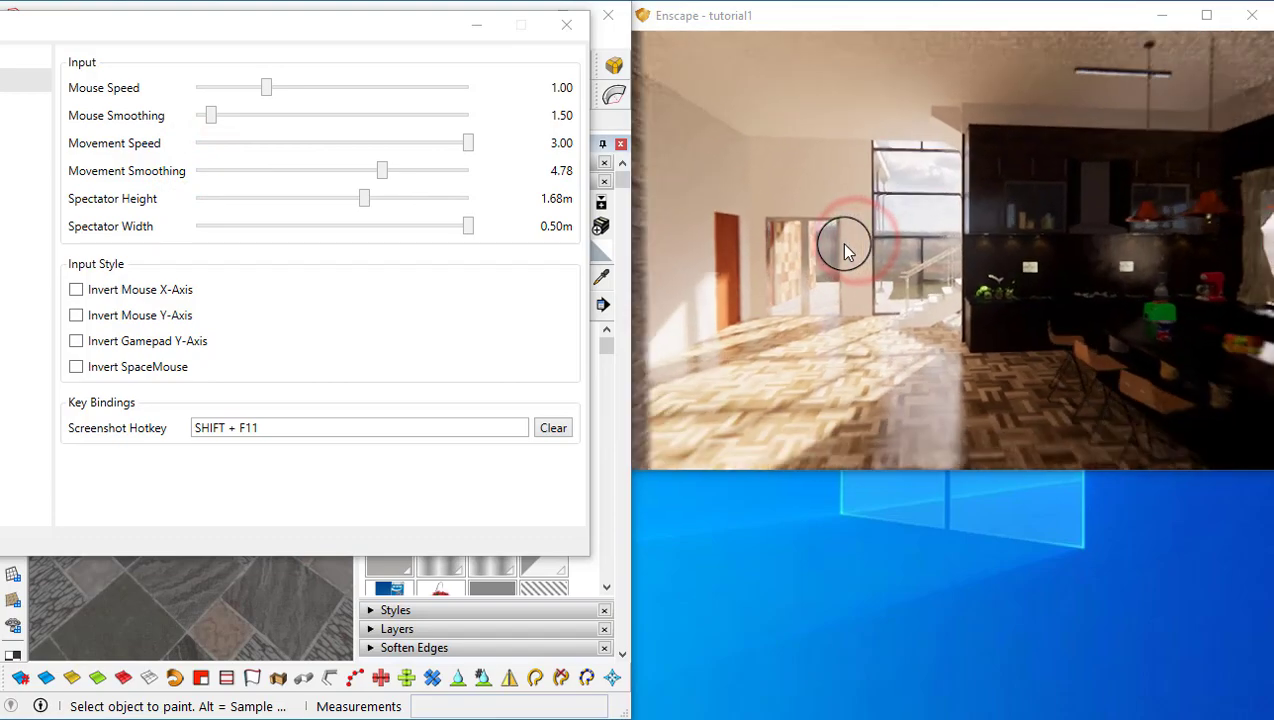
pyautogui.press('w')
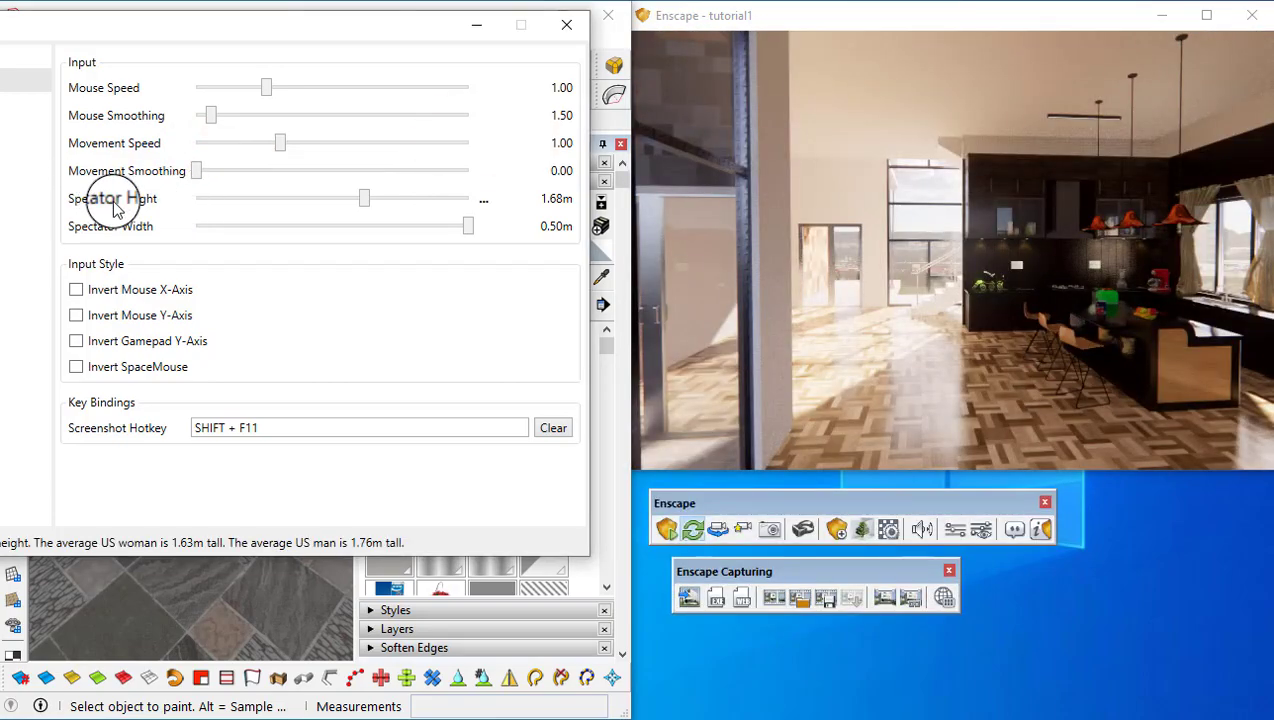
# - Show the navigation help, switch the Enscape view to walk mode, and set the spectator height to 2.02 m
pyautogui.click(1087, 253)
pyautogui.press('h')
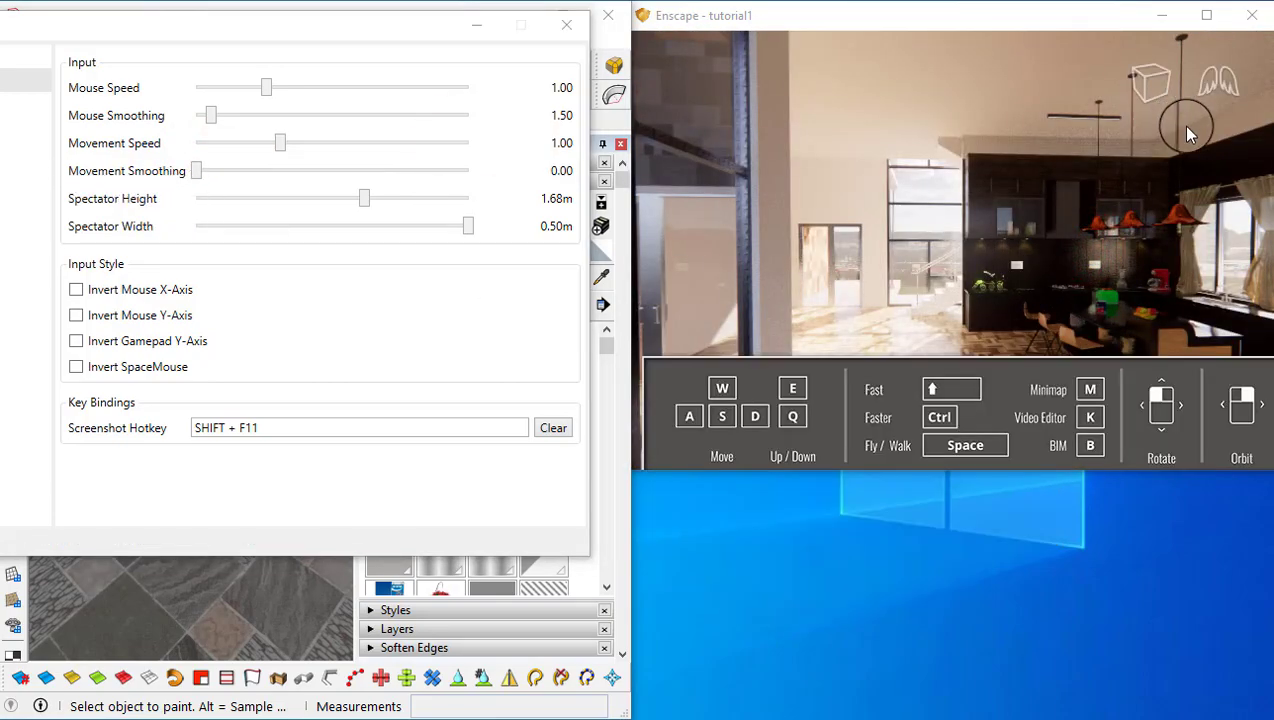
pyautogui.click(1220, 92)
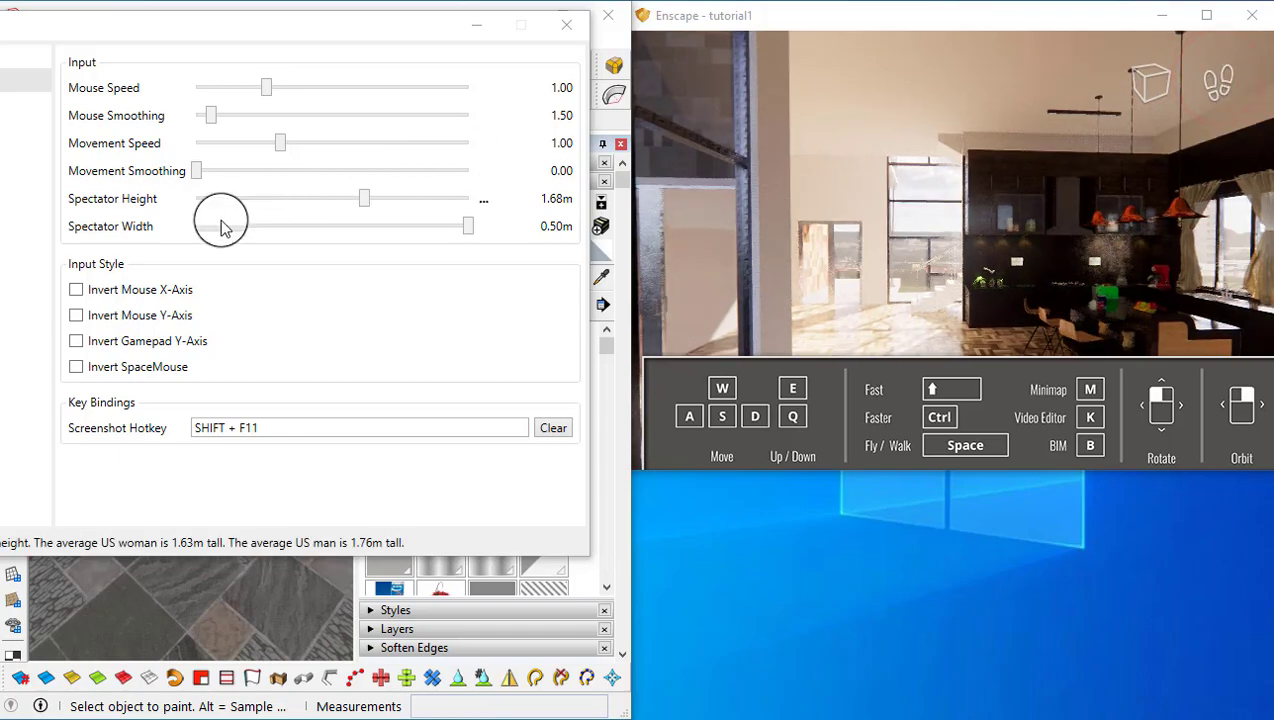
pyautogui.moveTo(367, 200)
pyautogui.mouseDown()
pyautogui.moveTo(441, 196)
pyautogui.moveTo(240, 208)
pyautogui.moveTo(327, 200)
pyautogui.mouseUp()
pyautogui.moveTo(400, 232); pyautogui.dragTo(338, 232)
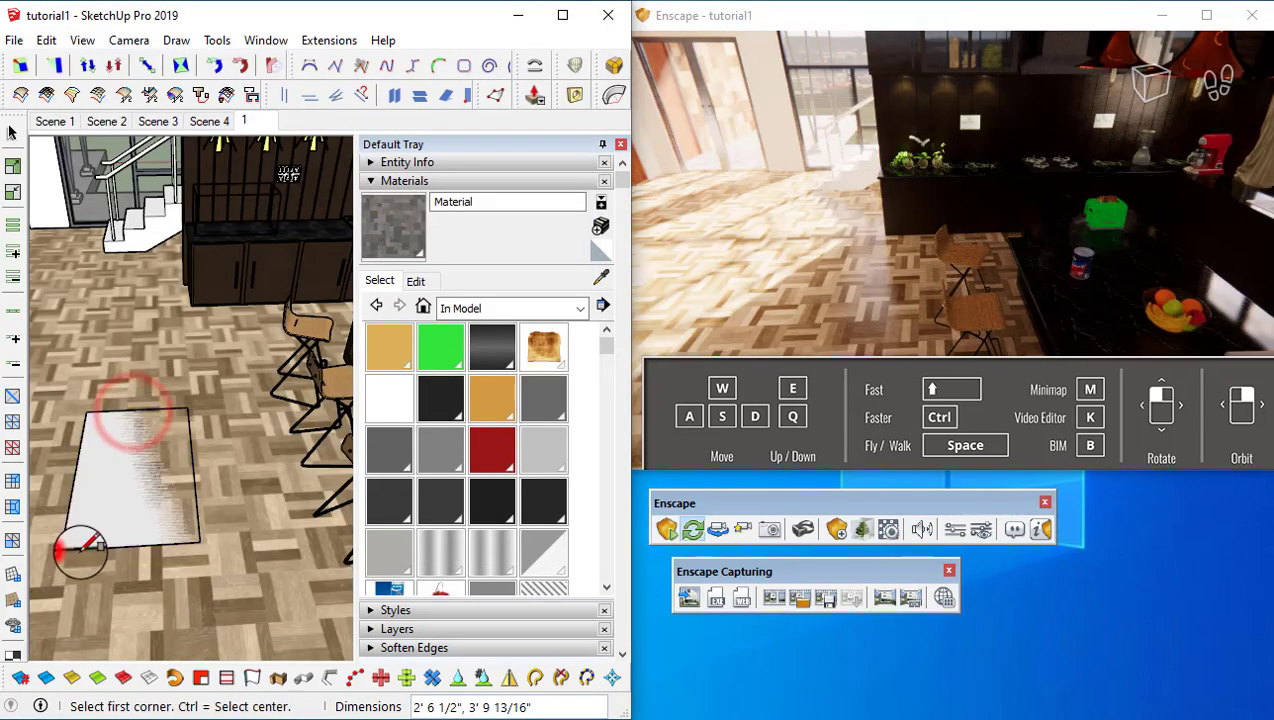
# - Push/pull the white rectangle on the floor up into a tall box next to the kitchen stools
pyautogui.press('p')
pyautogui.click(57, 540)
pyautogui.click(128, 520)
pyautogui.click(145, 440)
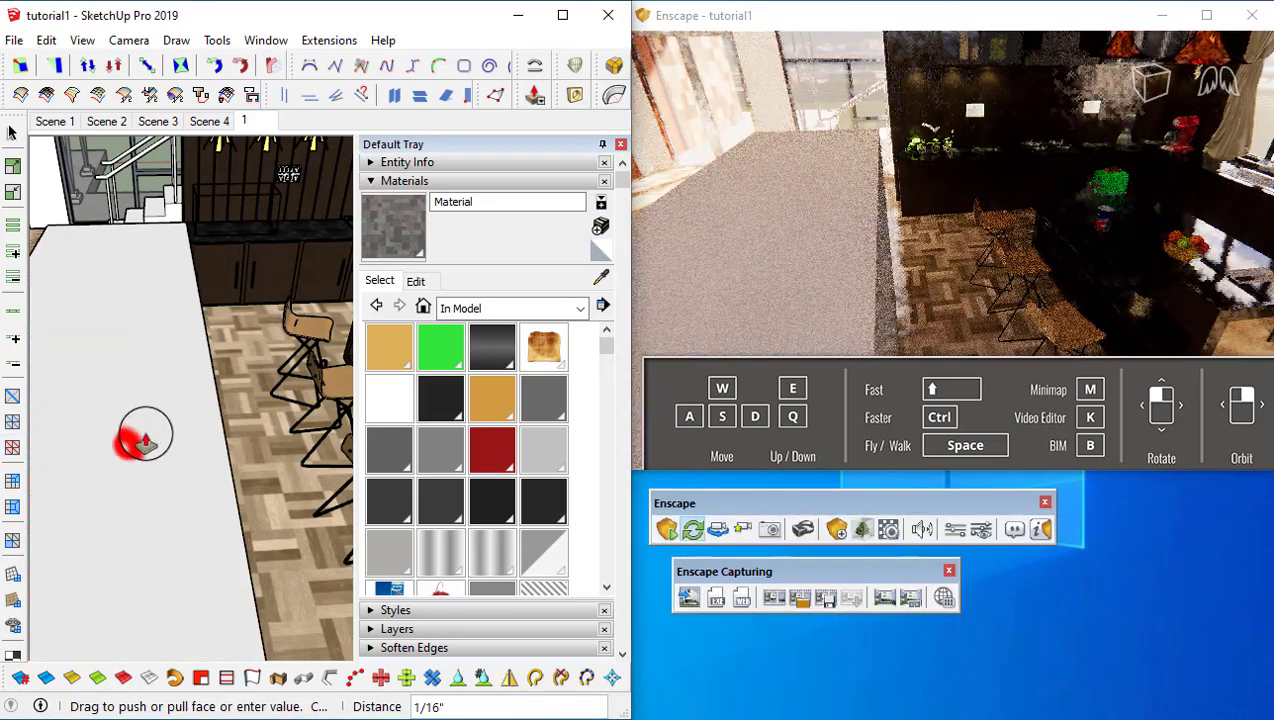
pyautogui.press('space')
# - Select the entire tall box in SketchUp and move it across the wooden floor
pyautogui.scroll(-3, 145, 436)
pyautogui.tripleClick(170, 465)
pyautogui.press('m')
pyautogui.click(186, 560)
pyautogui.click(238, 553)
pyautogui.moveTo(262, 505); pyautogui.dragTo(213, 478, button='middle')
# - Reopen the Enscape input settings and set the spectator width to 0.44 m, testing it by walking around the tall box
pyautogui.click(820, 218)
pyautogui.click(297, 20)
pyautogui.click(958, 526)
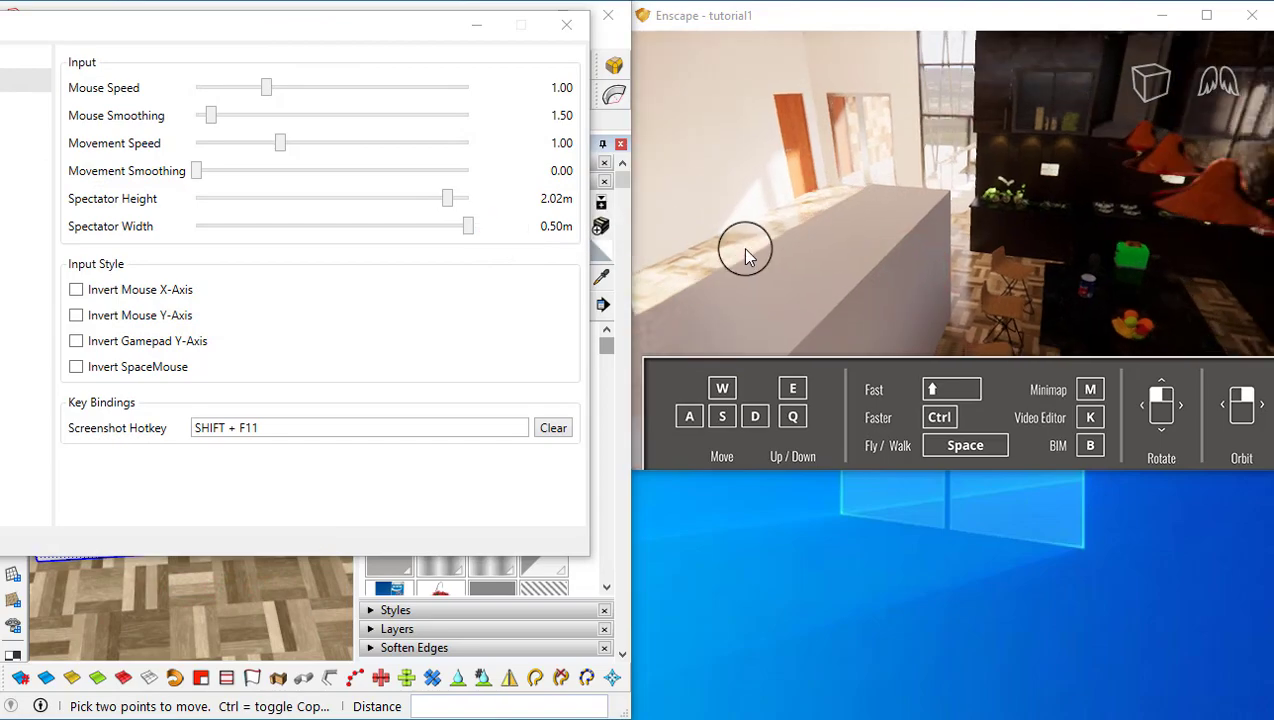
pyautogui.click(466, 226)
pyautogui.moveTo(983, 278)
pyautogui.mouseDown()
pyautogui.moveTo(924, 288)
pyautogui.moveTo(926, 256)
pyautogui.moveTo(955, 262)
pyautogui.mouseUp()
pyautogui.click(464, 226)
pyautogui.press('space')
pyautogui.press('w')
pyautogui.press('w')
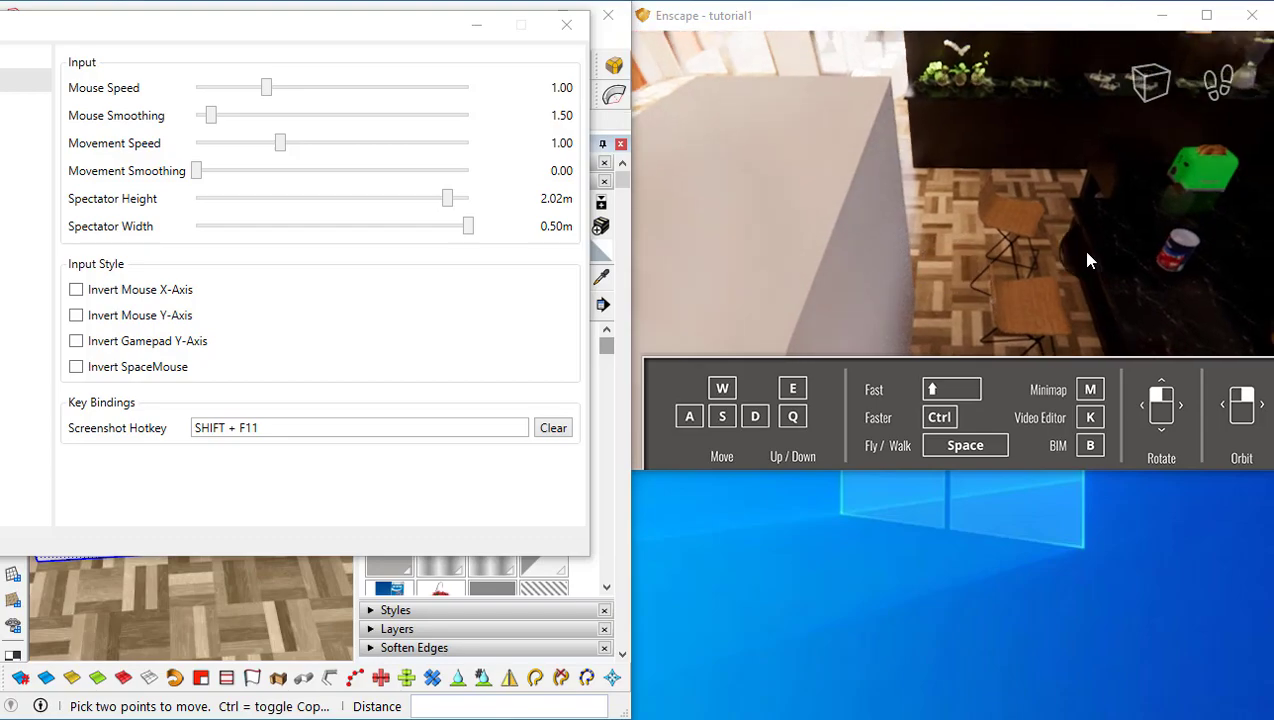
pyautogui.moveTo(458, 226); pyautogui.dragTo(137, 228)
pyautogui.moveTo(845, 256)
pyautogui.mouseDown()
pyautogui.moveTo(1014, 245)
pyautogui.moveTo(1070, 262)
pyautogui.mouseUp()
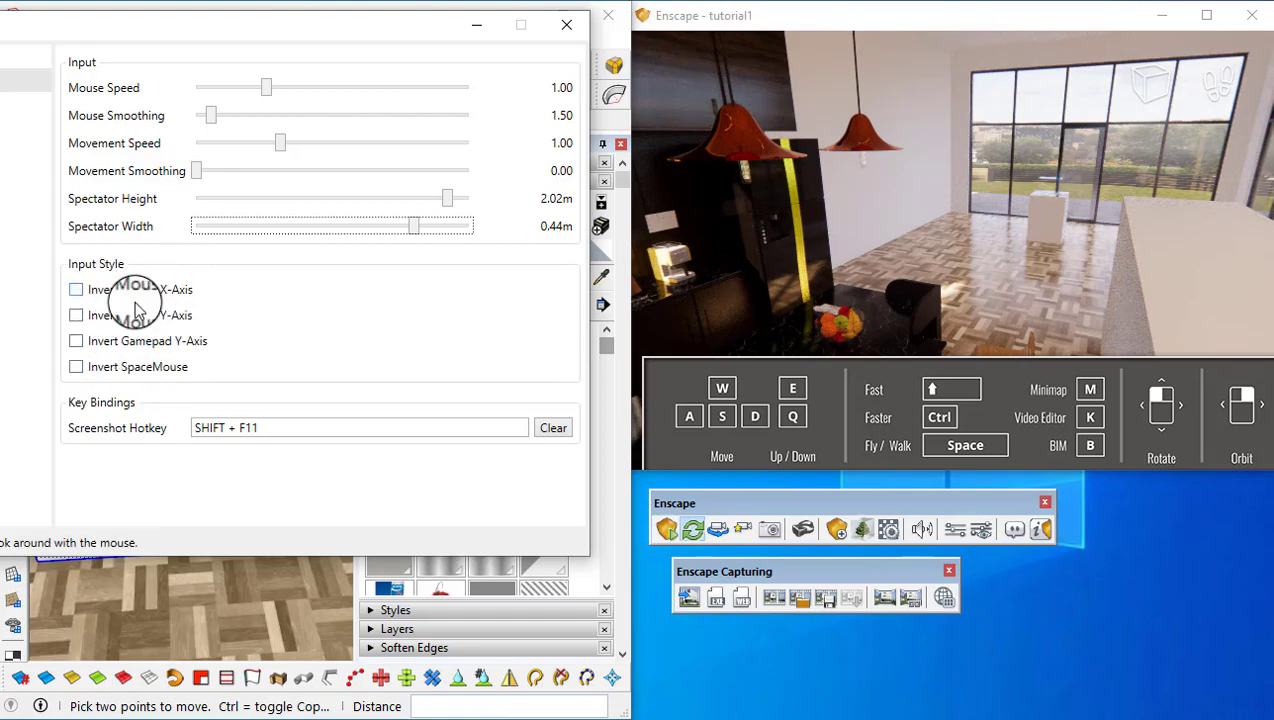
pyautogui.moveTo(948, 181)
pyautogui.mouseDown()
pyautogui.moveTo(953, 205)
pyautogui.moveTo(903, 169)
pyautogui.mouseUp()
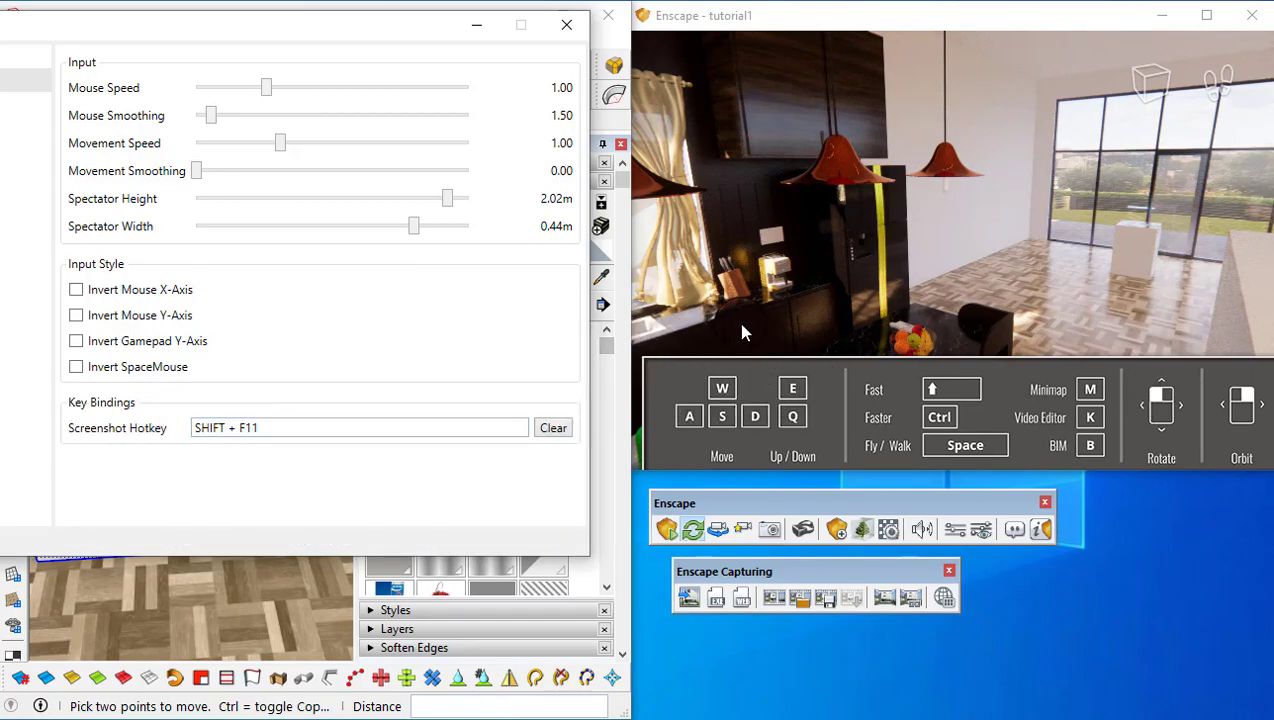
# - Review the stereo mode options for 3D TVs in the device settings
pyautogui.click(83, 115)
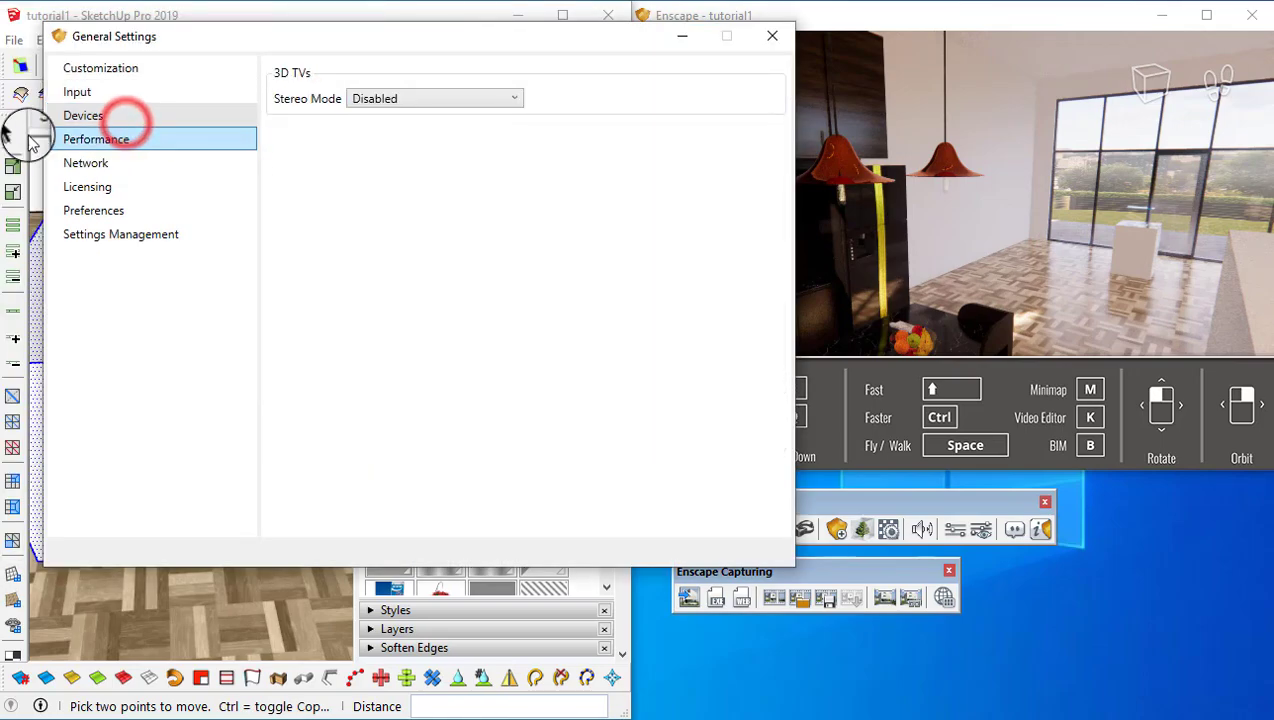
pyautogui.click(410, 99)
pyautogui.click(294, 282)
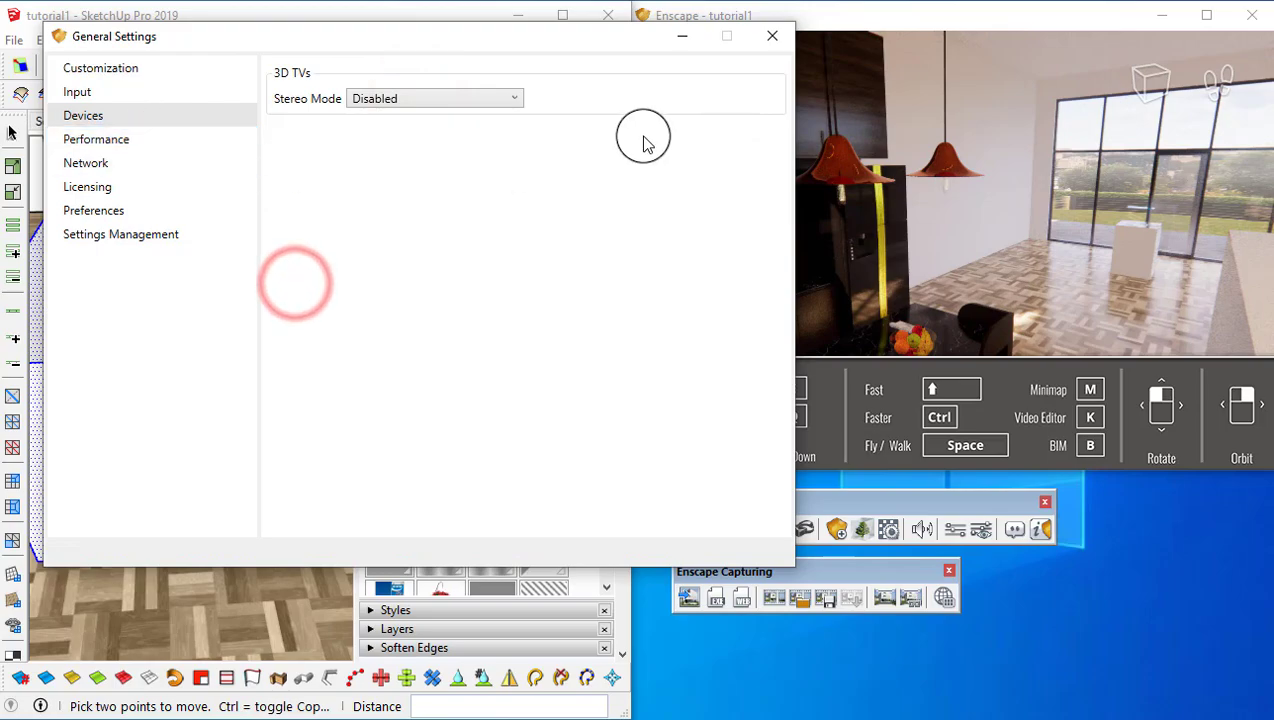
# - Turn Grass Rendering off and on again in the performance settings to compare the grass on top of the tall box
pyautogui.click(176, 139)
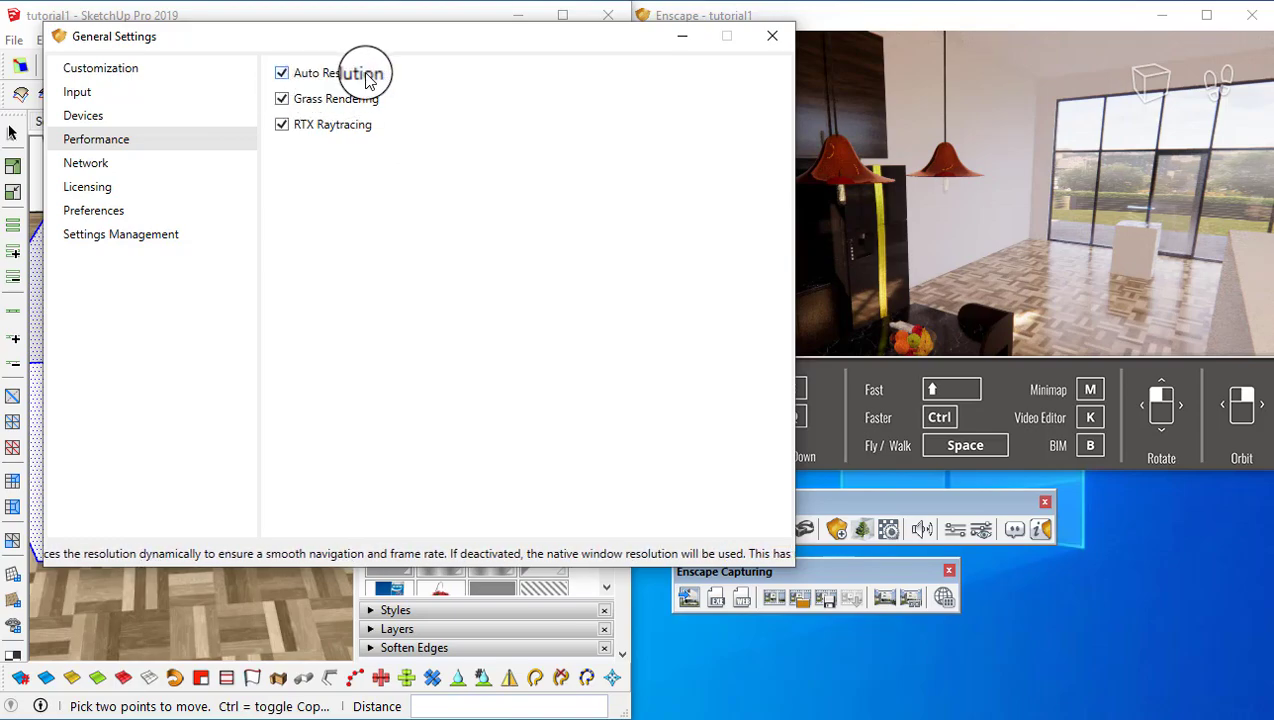
pyautogui.click(924, 213)
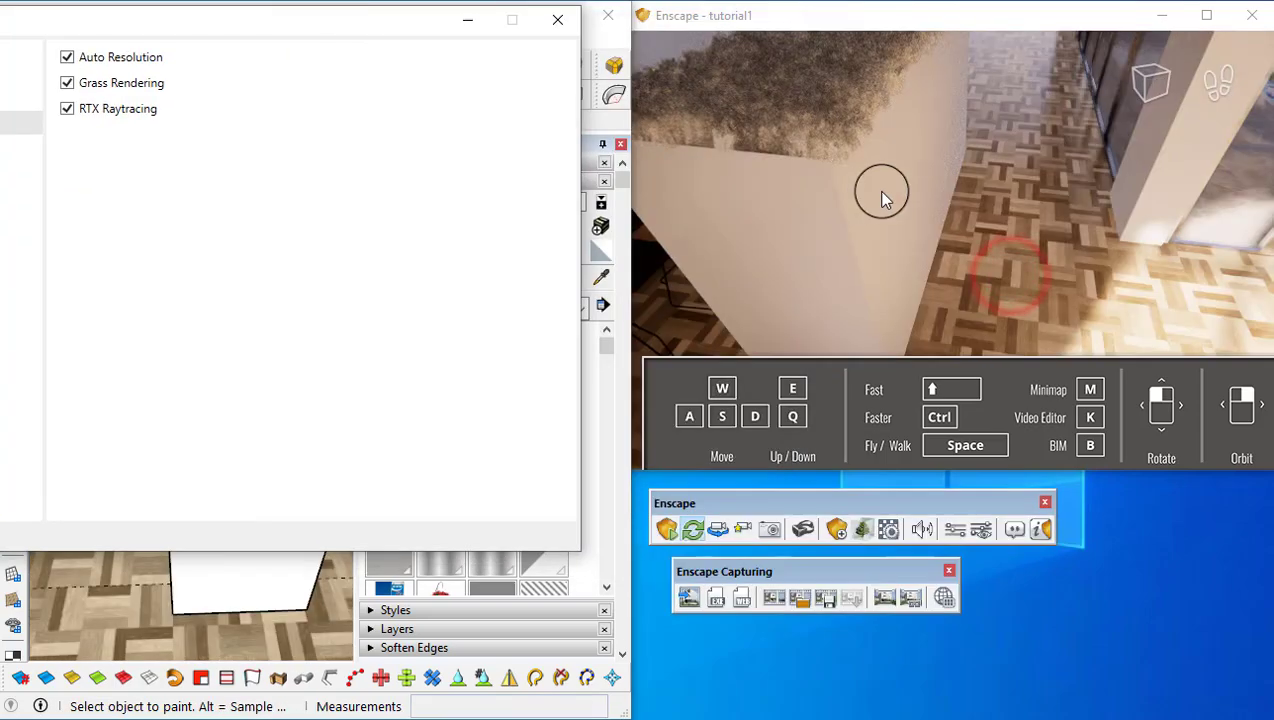
pyautogui.moveTo(878, 190); pyautogui.dragTo(1018, 228)
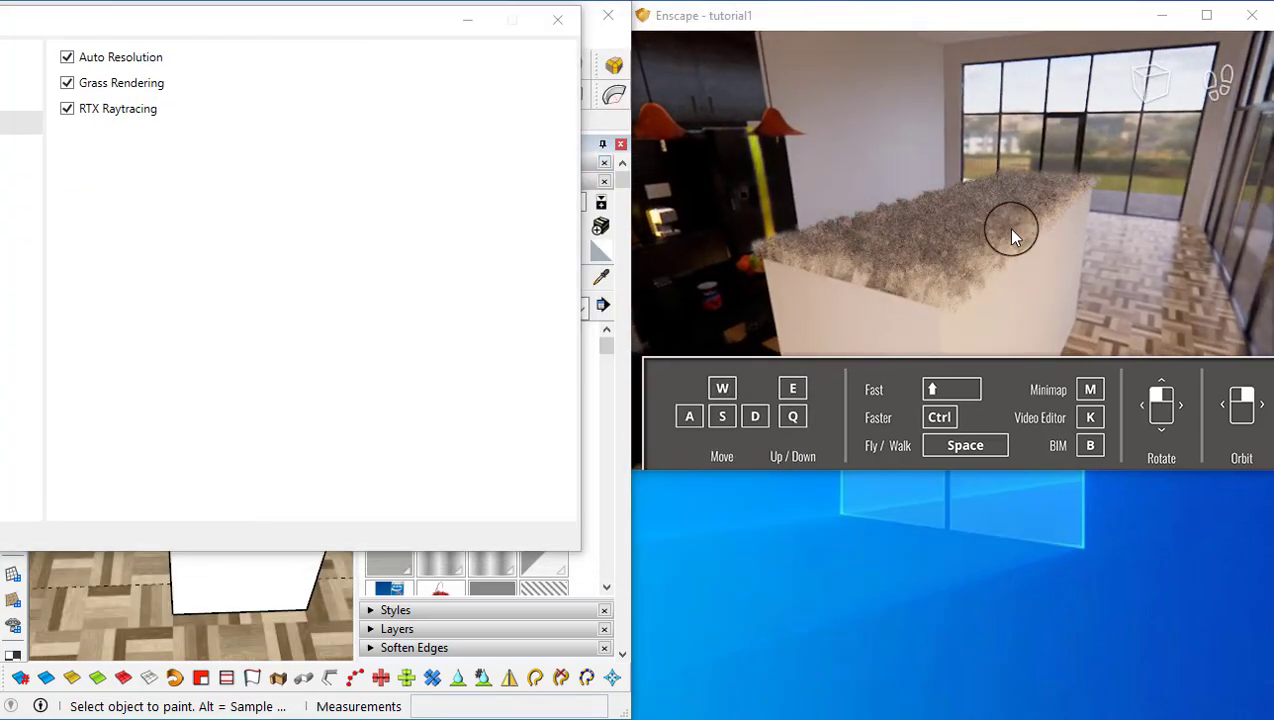
pyautogui.click(67, 84)
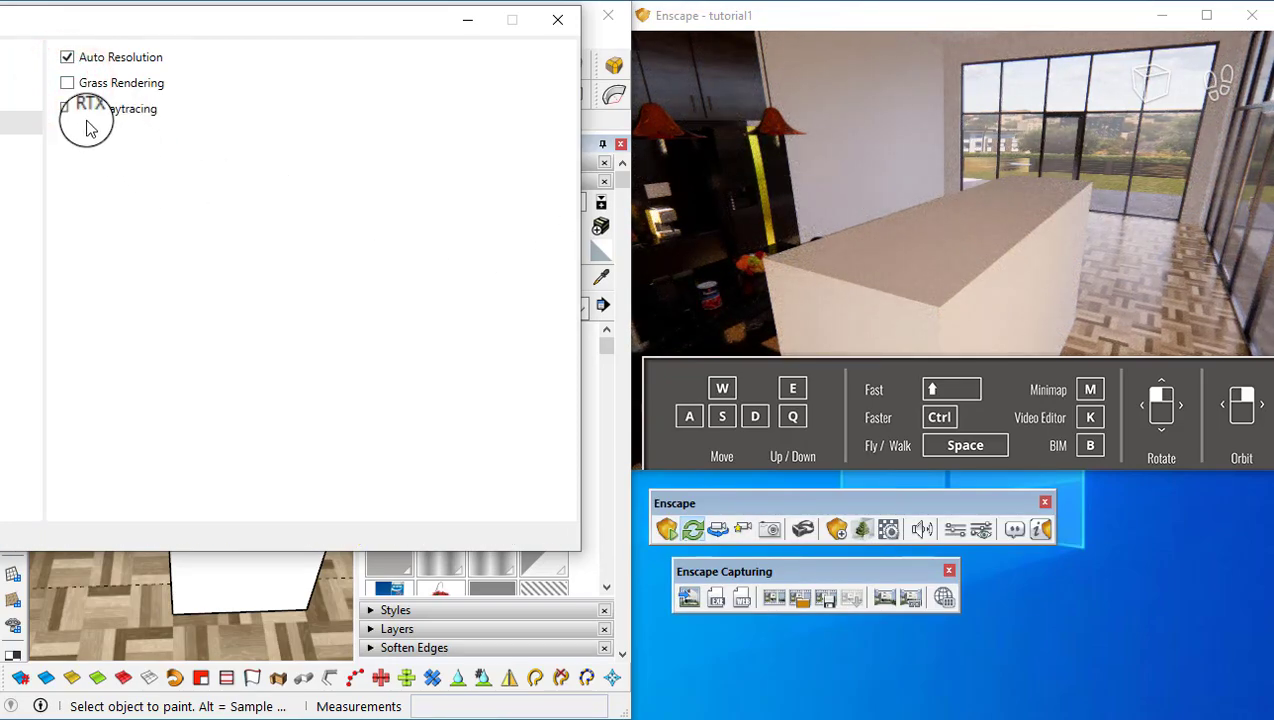
pyautogui.click(67, 84)
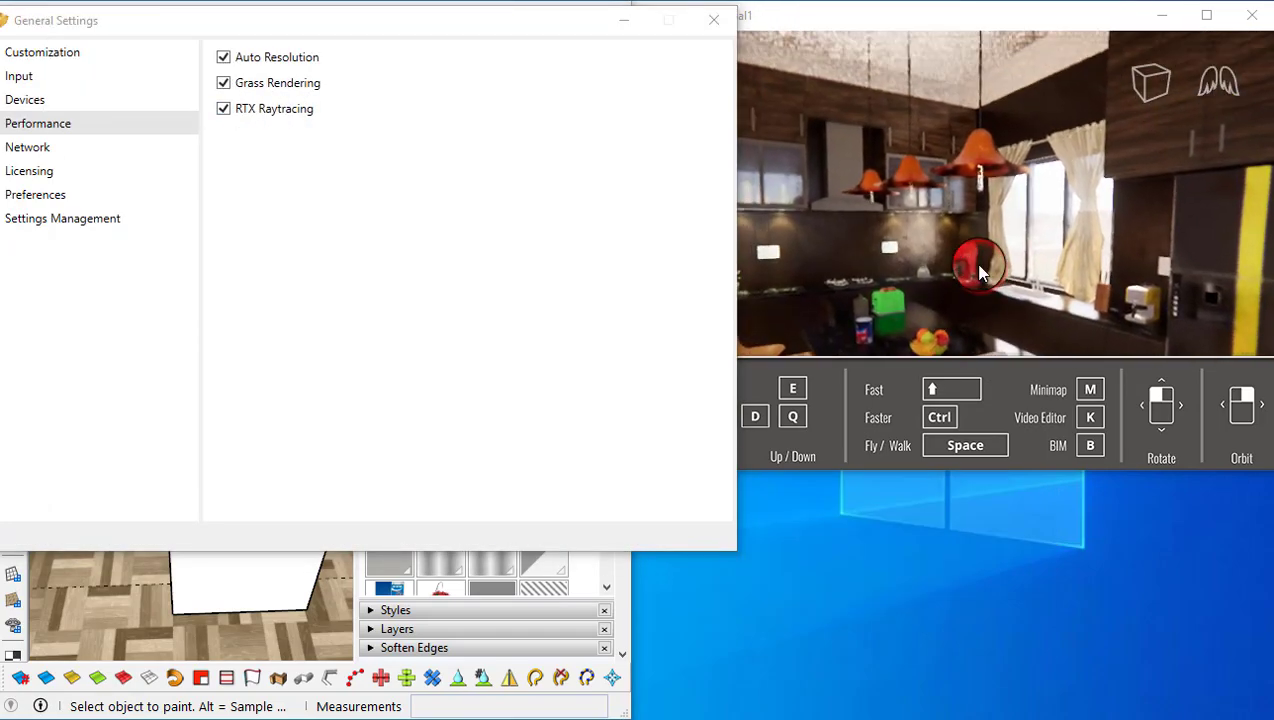
# - Inspect the kitchen render with RTX Raytracing enabled, then bring up the network settings
pyautogui.moveTo(880, 170); pyautogui.dragTo(843, 111)
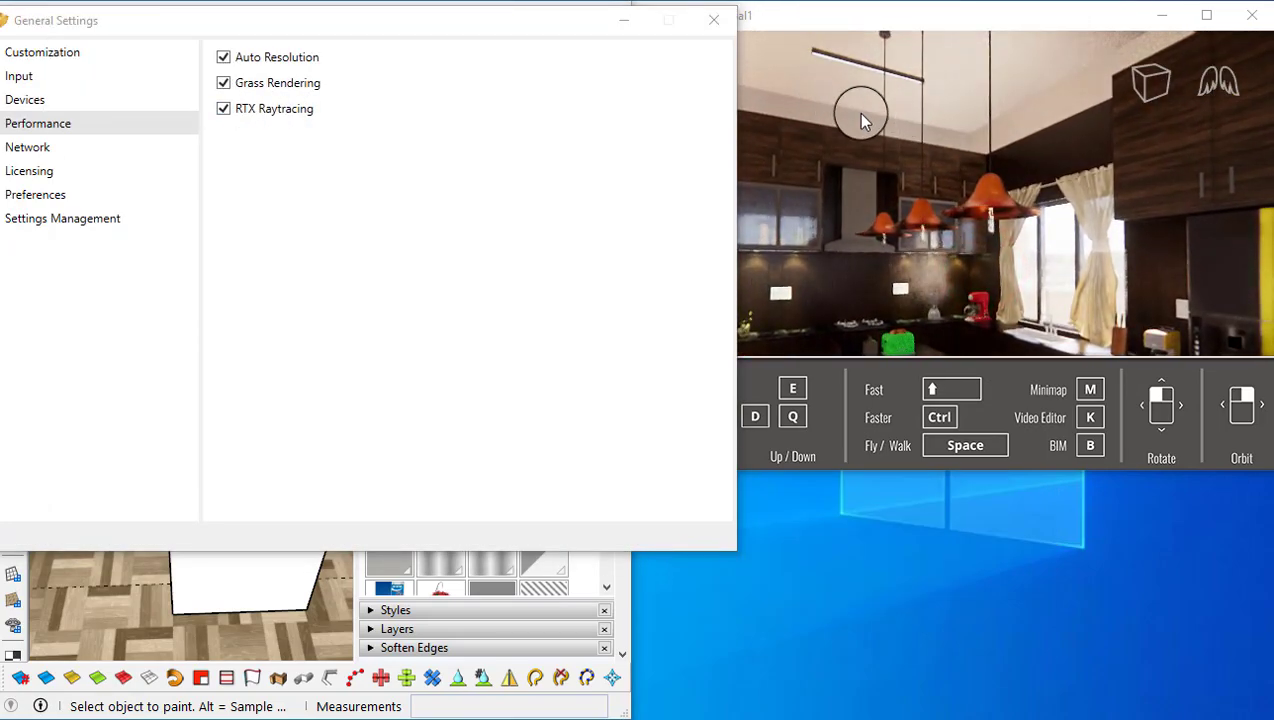
pyautogui.moveTo(957, 282); pyautogui.dragTo(784, 255)
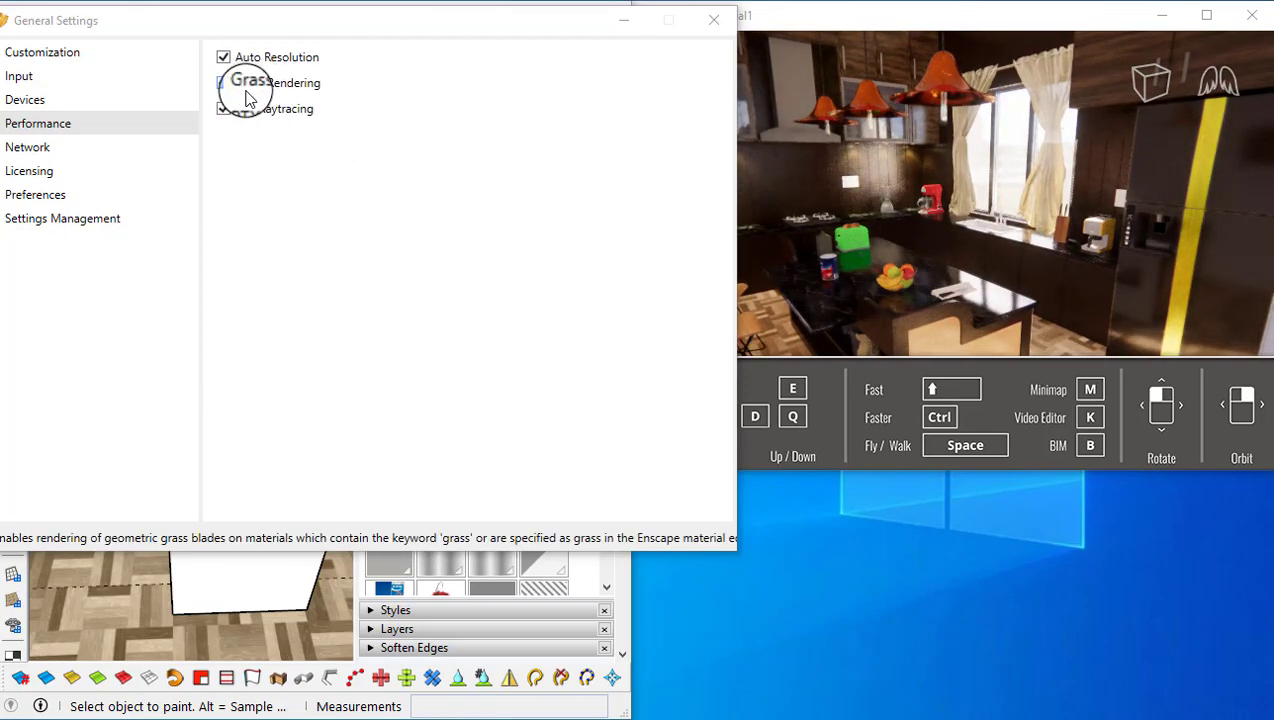
pyautogui.moveTo(306, 15); pyautogui.dragTo(378, 25)
pyautogui.click(141, 163)
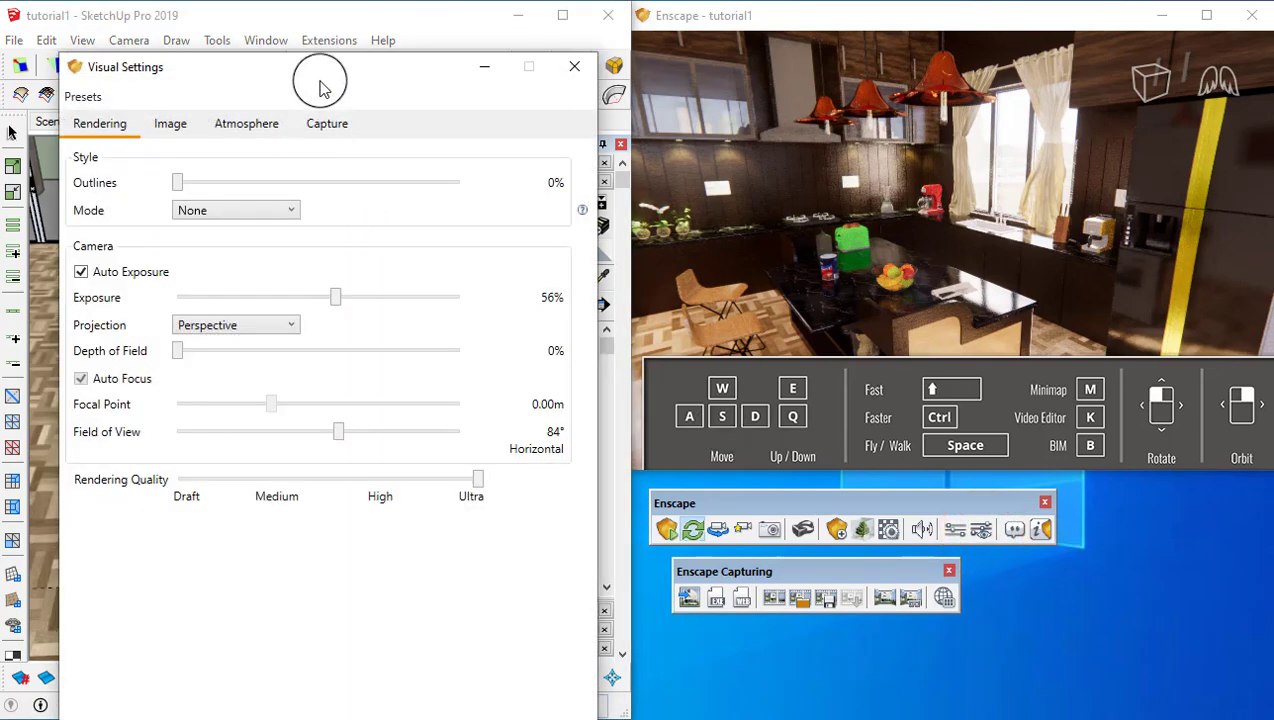
# - Look through the Rendering, Image, Atmosphere and Capture sections of the Enscape visual settings
pyautogui.moveTo(320, 88); pyautogui.dragTo(338, 33)
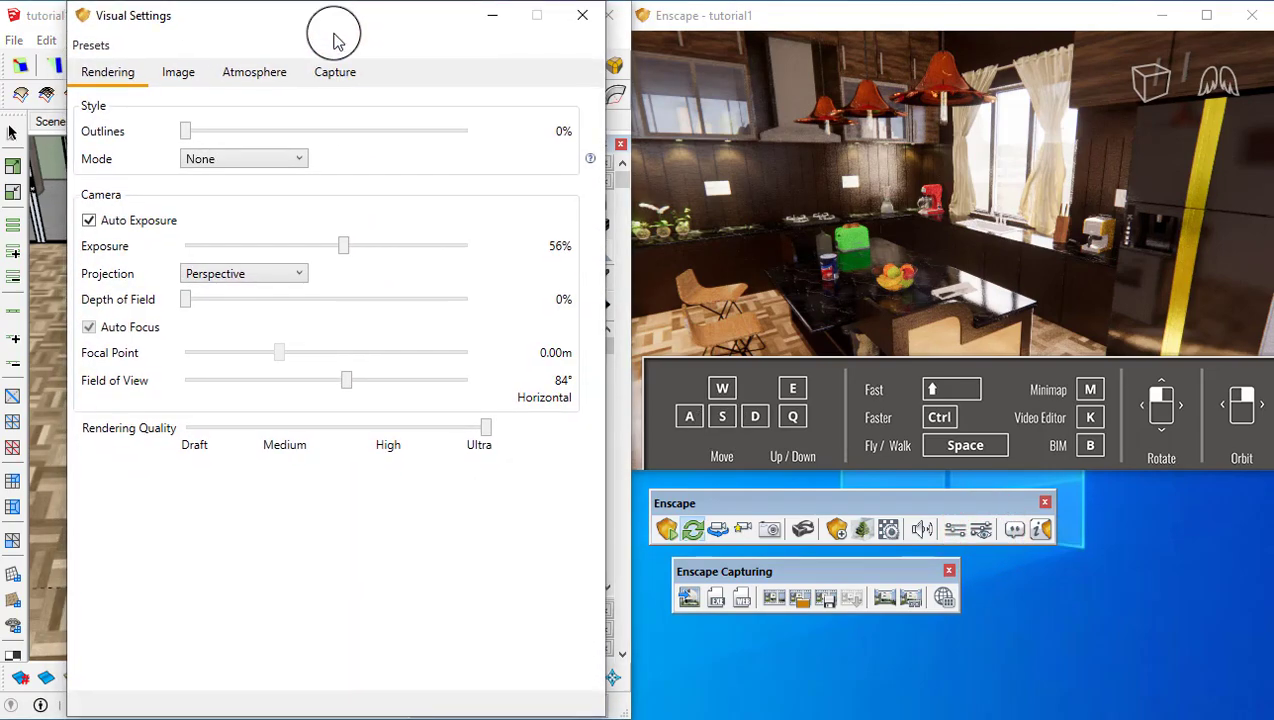
pyautogui.click(87, 79)
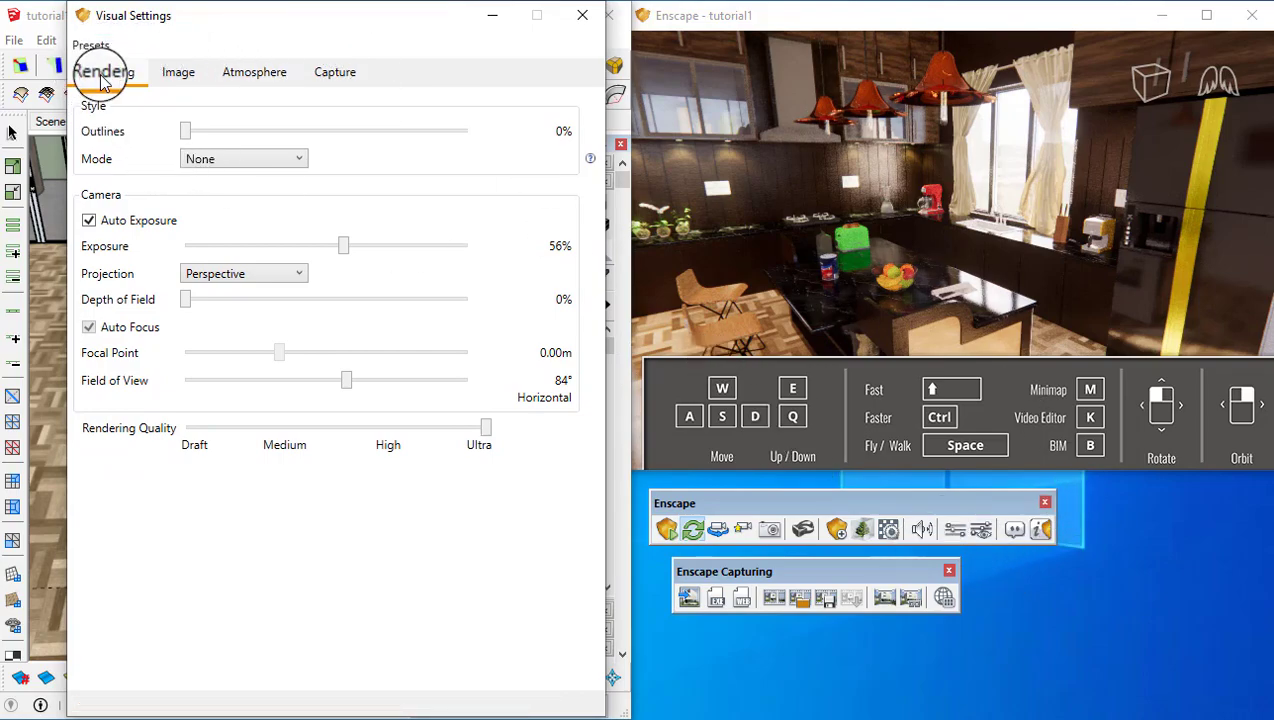
pyautogui.click(190, 75)
pyautogui.click(260, 74)
pyautogui.click(335, 70)
pyautogui.click(88, 73)
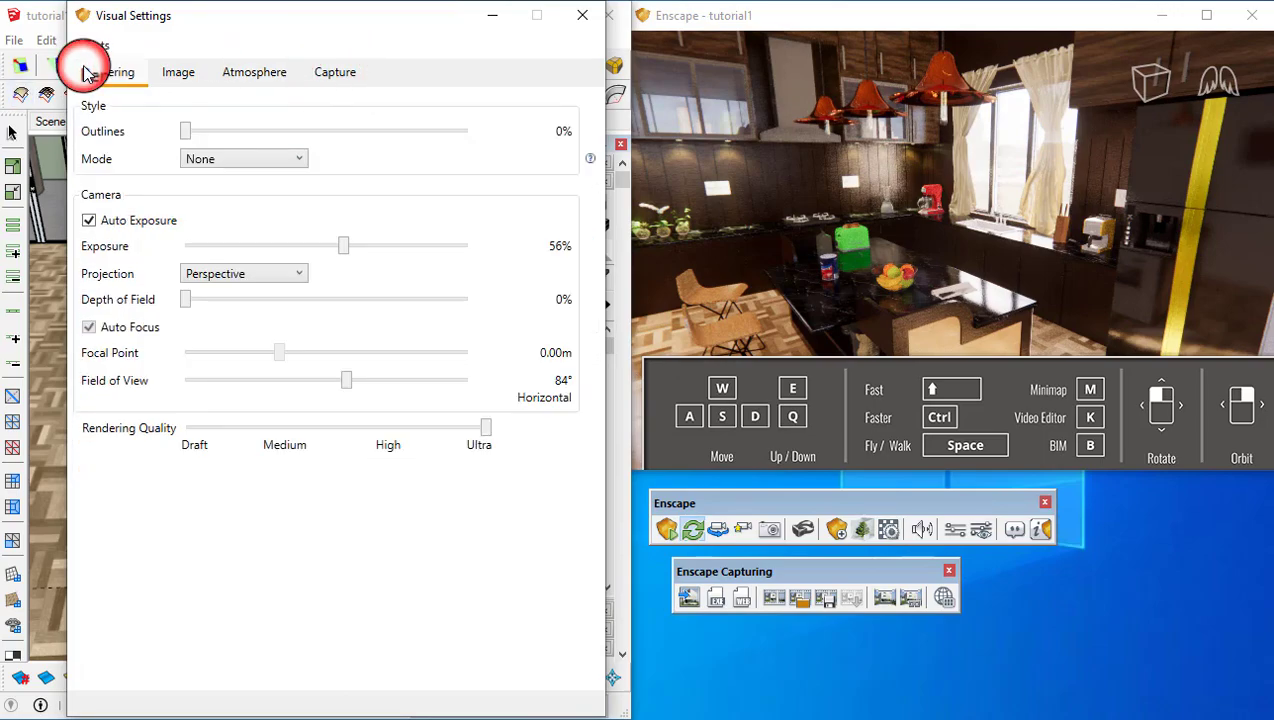
# - Try the outlines at 100% on the kitchen view and return them to 0%
pyautogui.moveTo(1123, 233); pyautogui.dragTo(1115, 227)
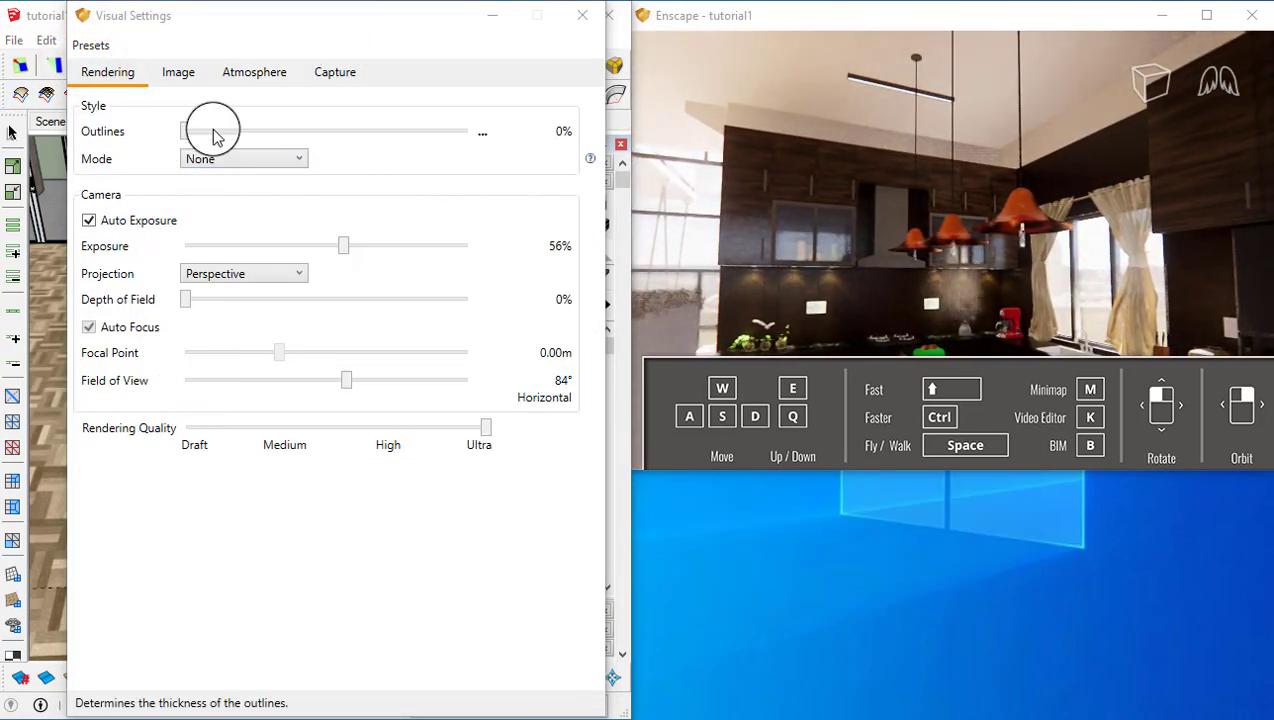
pyautogui.moveTo(193, 135); pyautogui.dragTo(980, 188)
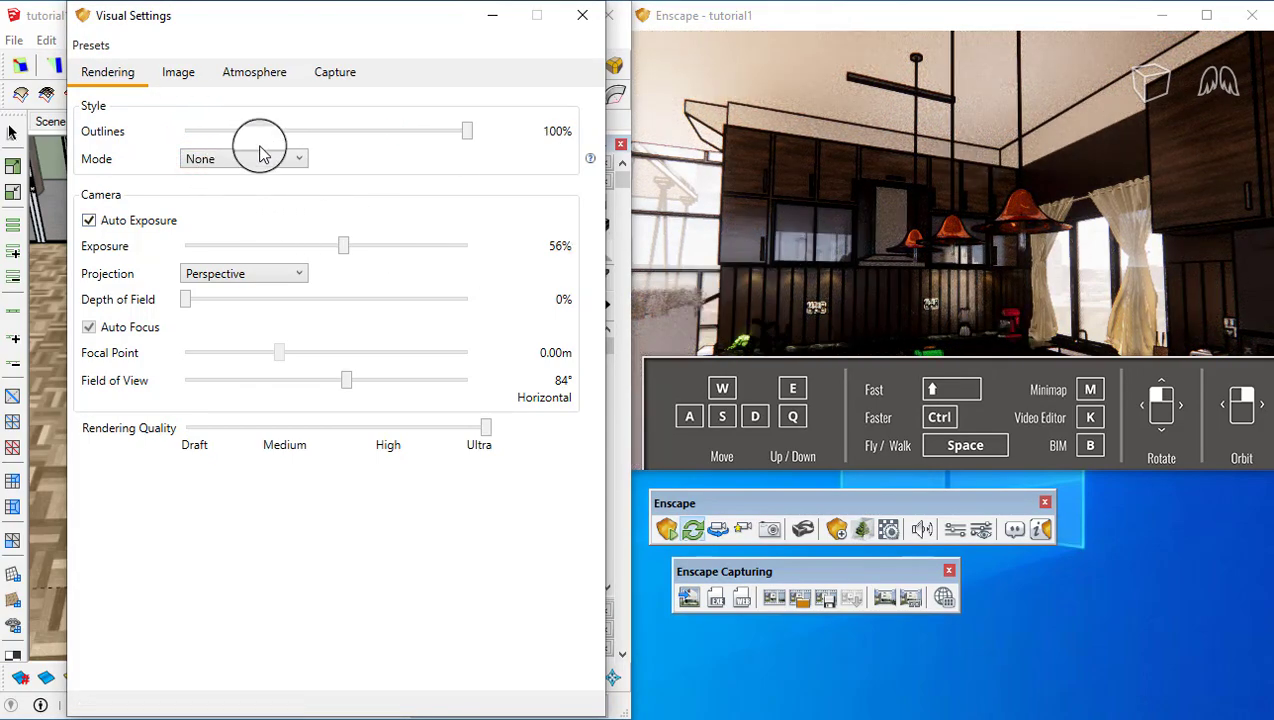
pyautogui.moveTo(360, 140); pyautogui.dragTo(159, 134)
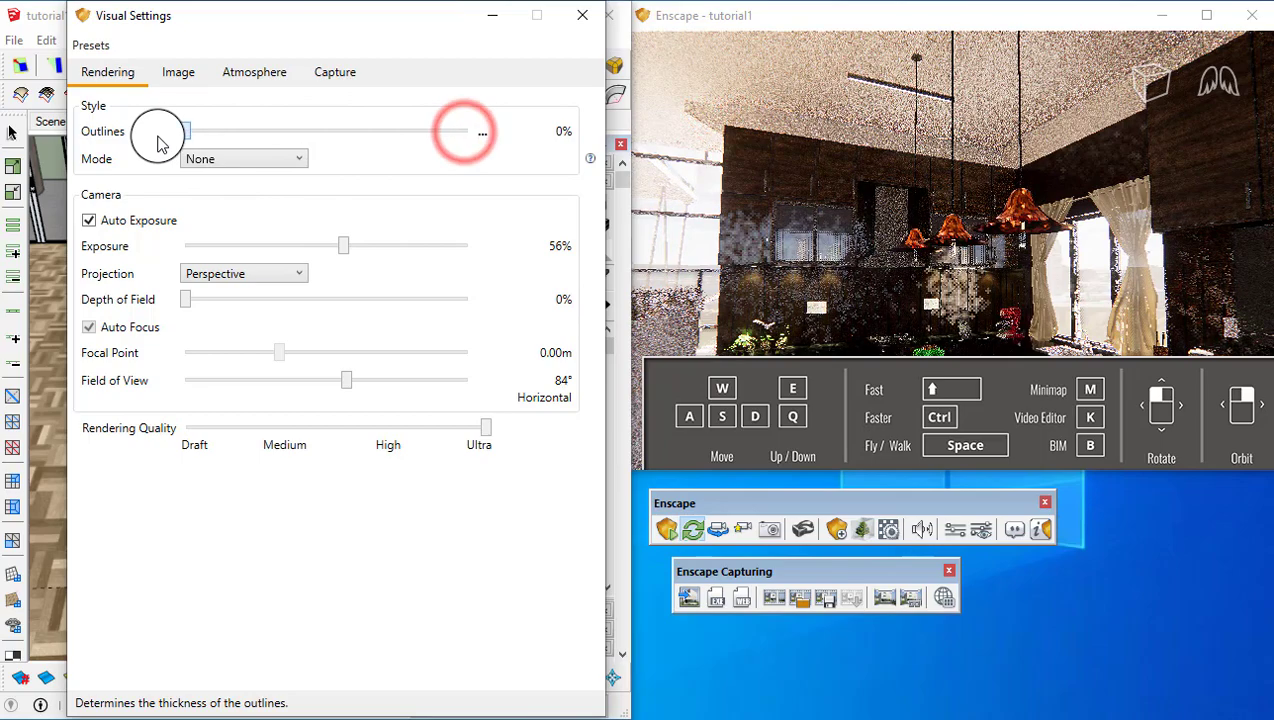
# - Set the rendering style mode to White and look around the kitchen in that style
pyautogui.click(245, 162)
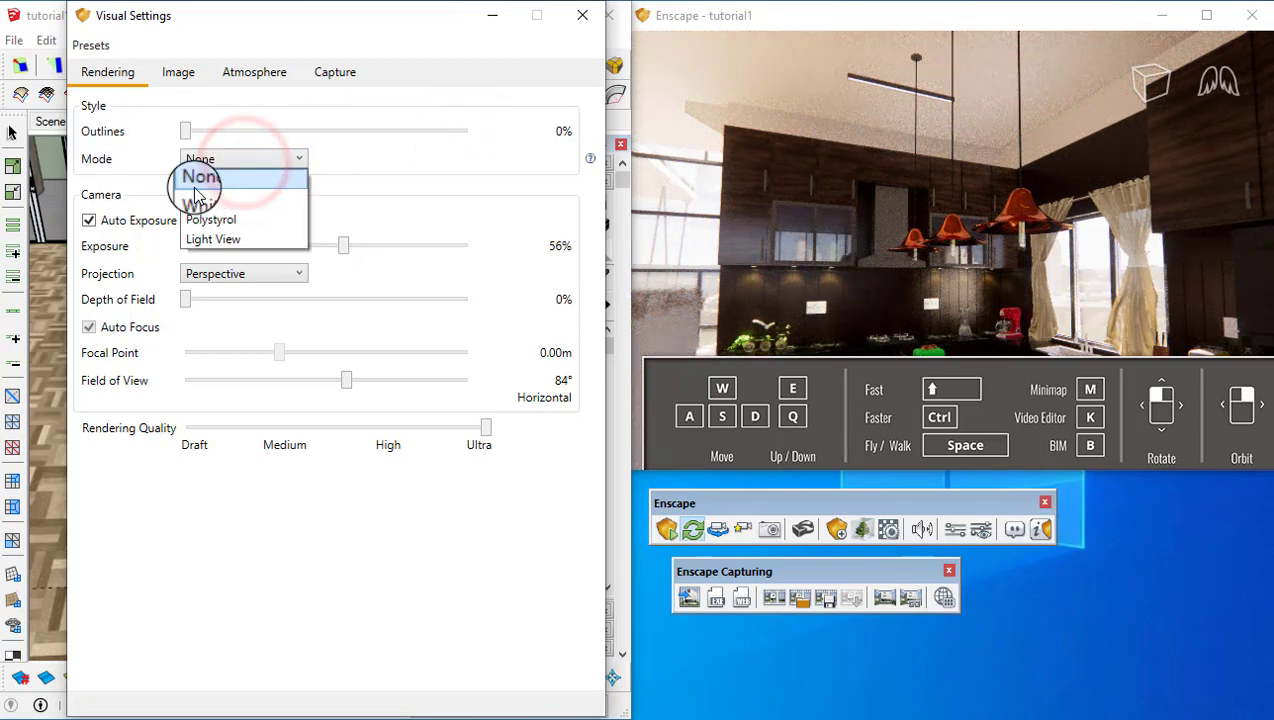
pyautogui.moveTo(891, 221); pyautogui.dragTo(766, 94)
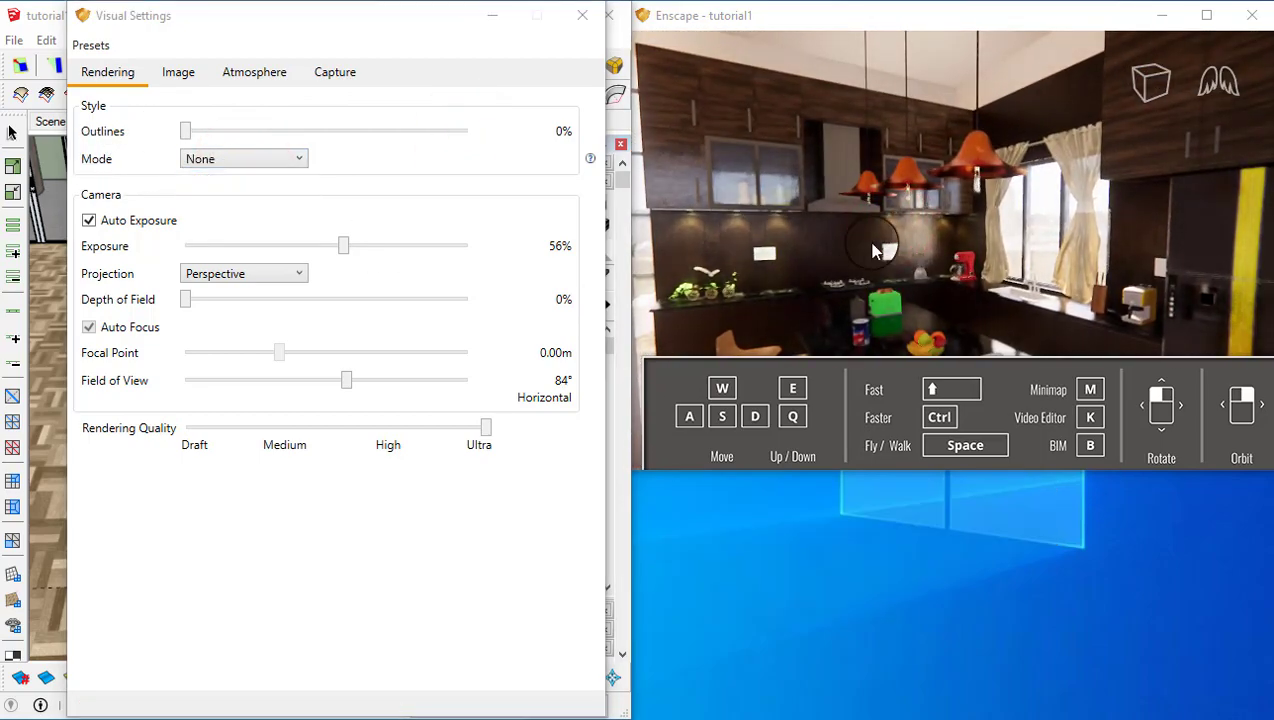
pyautogui.click(245, 160)
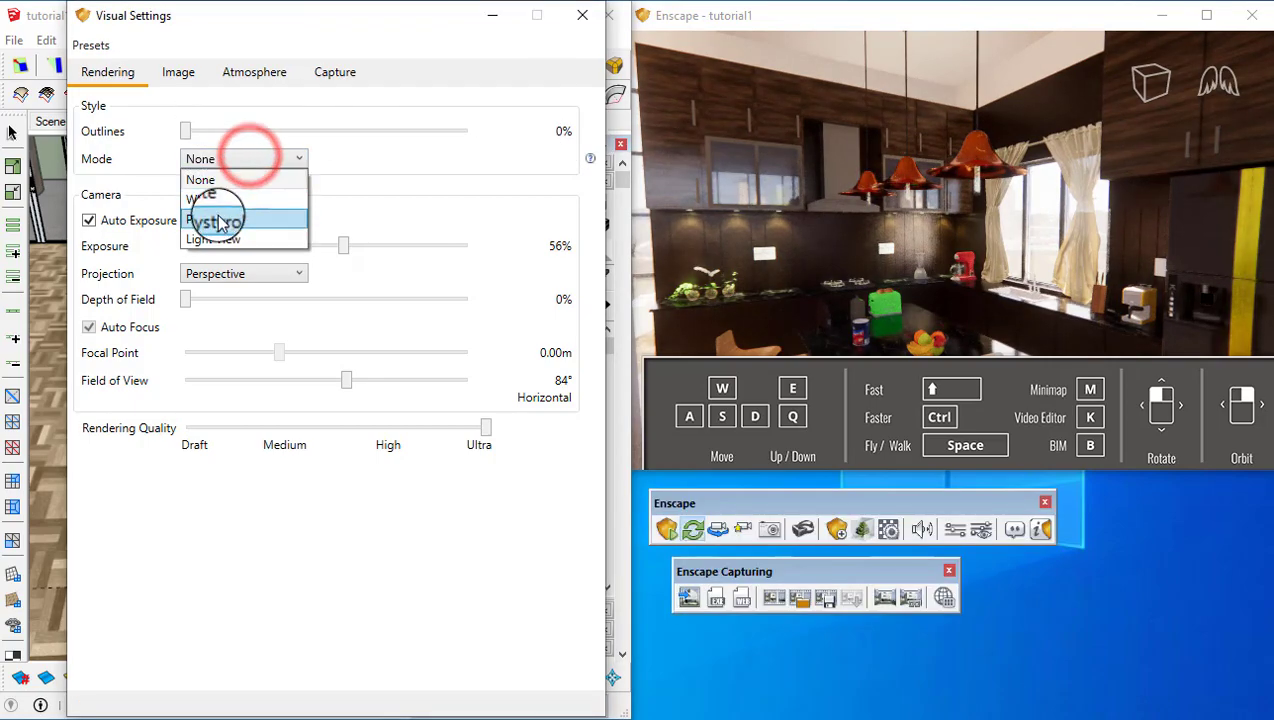
pyautogui.click(220, 208)
pyautogui.moveTo(1024, 250); pyautogui.dragTo(948, 237)
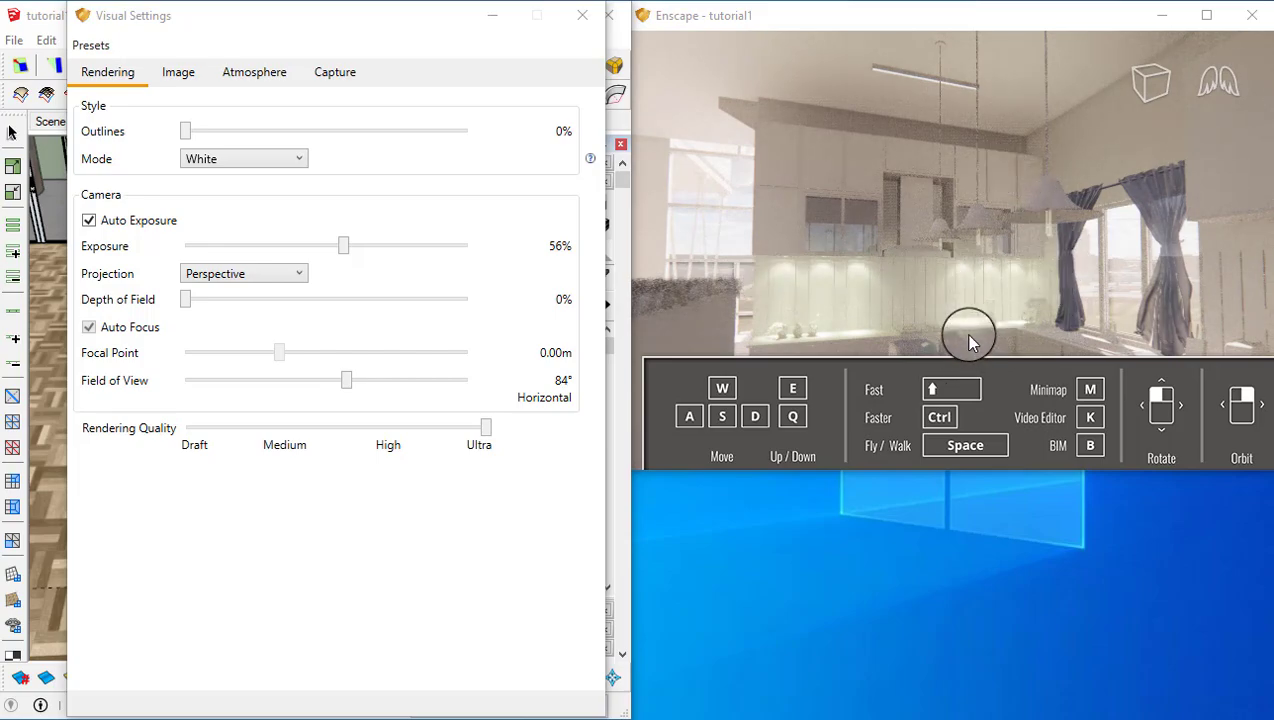
pyautogui.moveTo(940, 267); pyautogui.dragTo(899, 270)
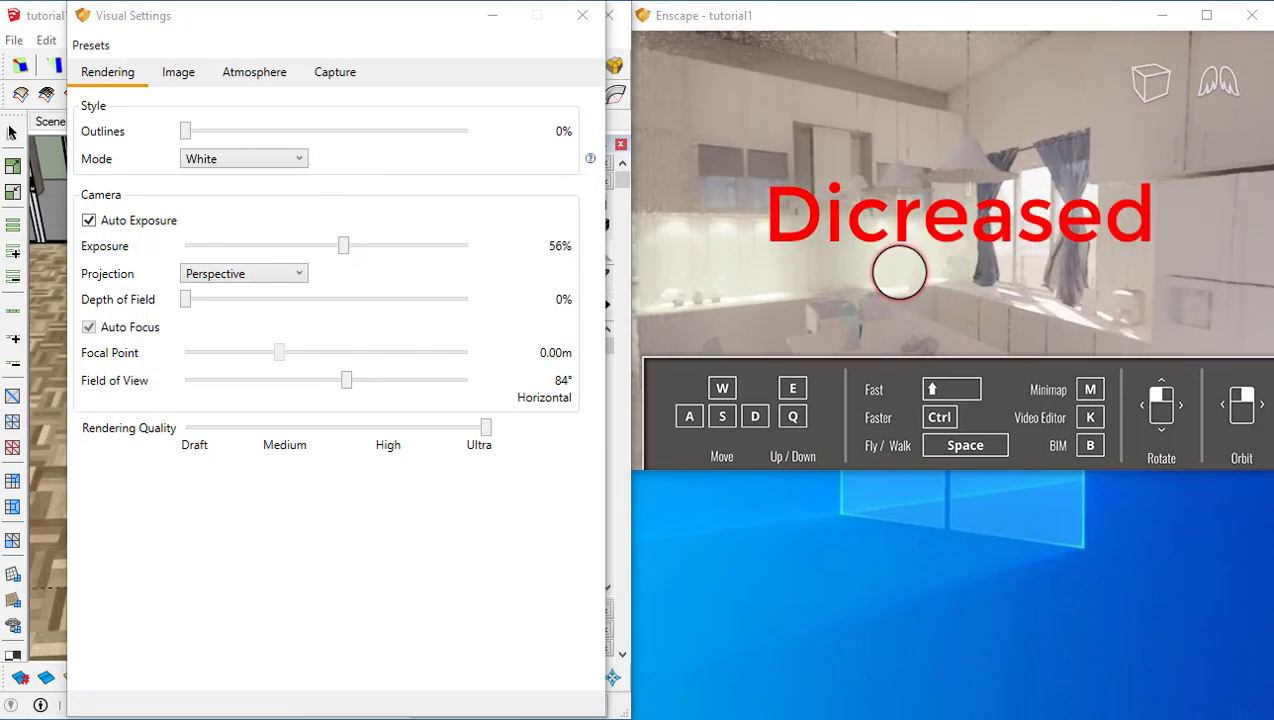
# - Try the Polystyrol and Light View rendering modes and look around the kitchen in Light View
pyautogui.click(205, 160)
pyautogui.click(206, 218)
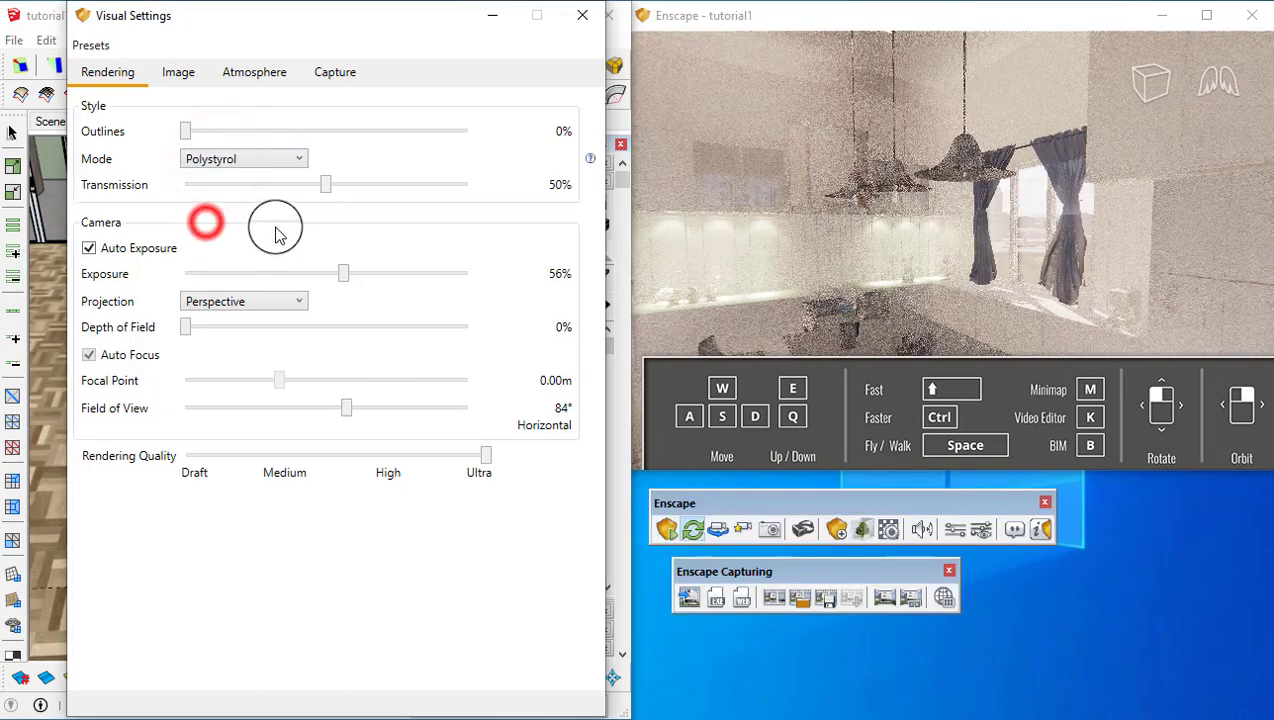
pyautogui.click(302, 158)
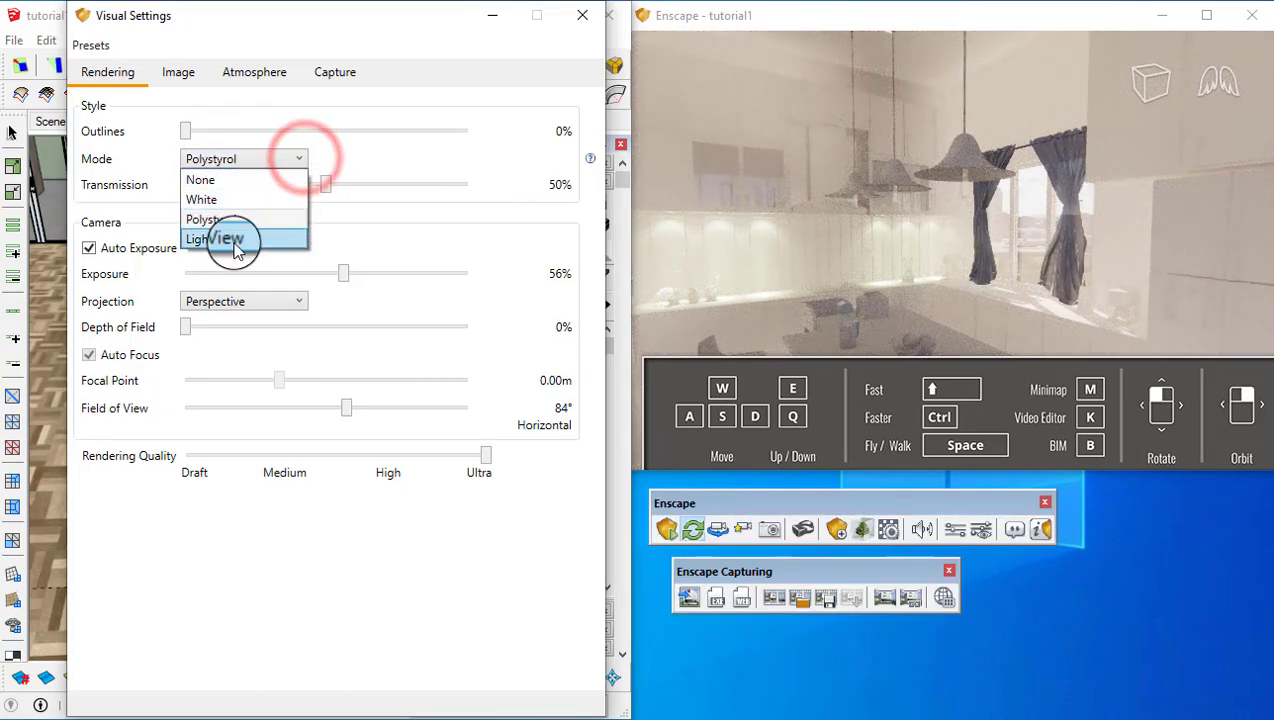
pyautogui.click(236, 248)
pyautogui.moveTo(876, 262); pyautogui.dragTo(990, 275)
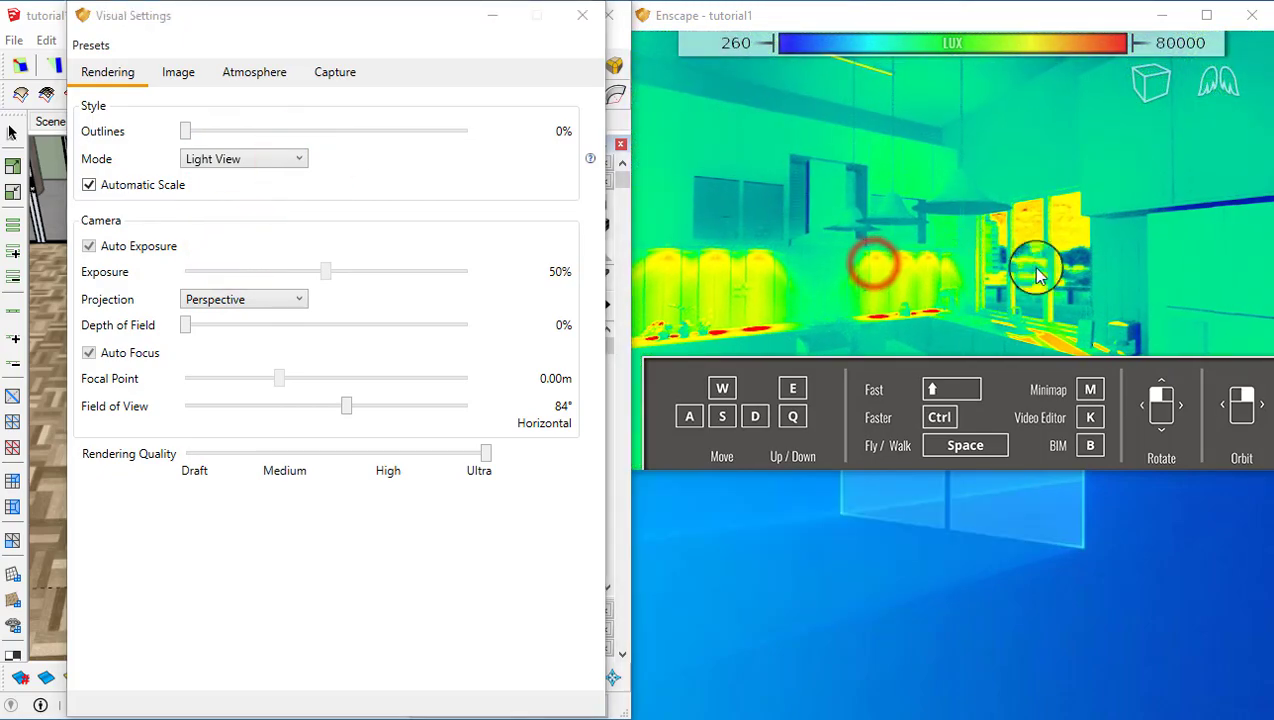
pyautogui.moveTo(813, 312); pyautogui.dragTo(765, 322)
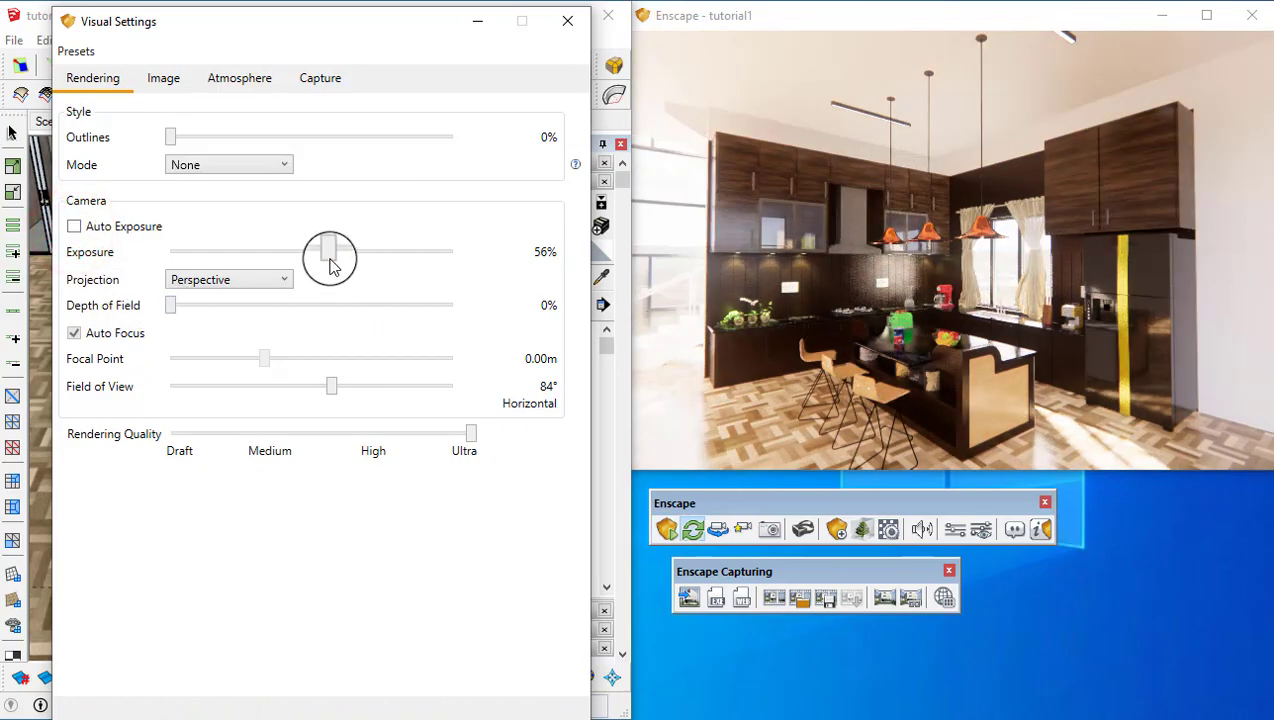
# - Try the manual exposure of the kitchen view around 56% and turn Auto Exposure back on
pyautogui.moveTo(330, 260)
pyautogui.mouseDown()
pyautogui.moveTo(370, 255)
pyautogui.moveTo(304, 255)
pyautogui.moveTo(331, 255)
pyautogui.mouseUp()
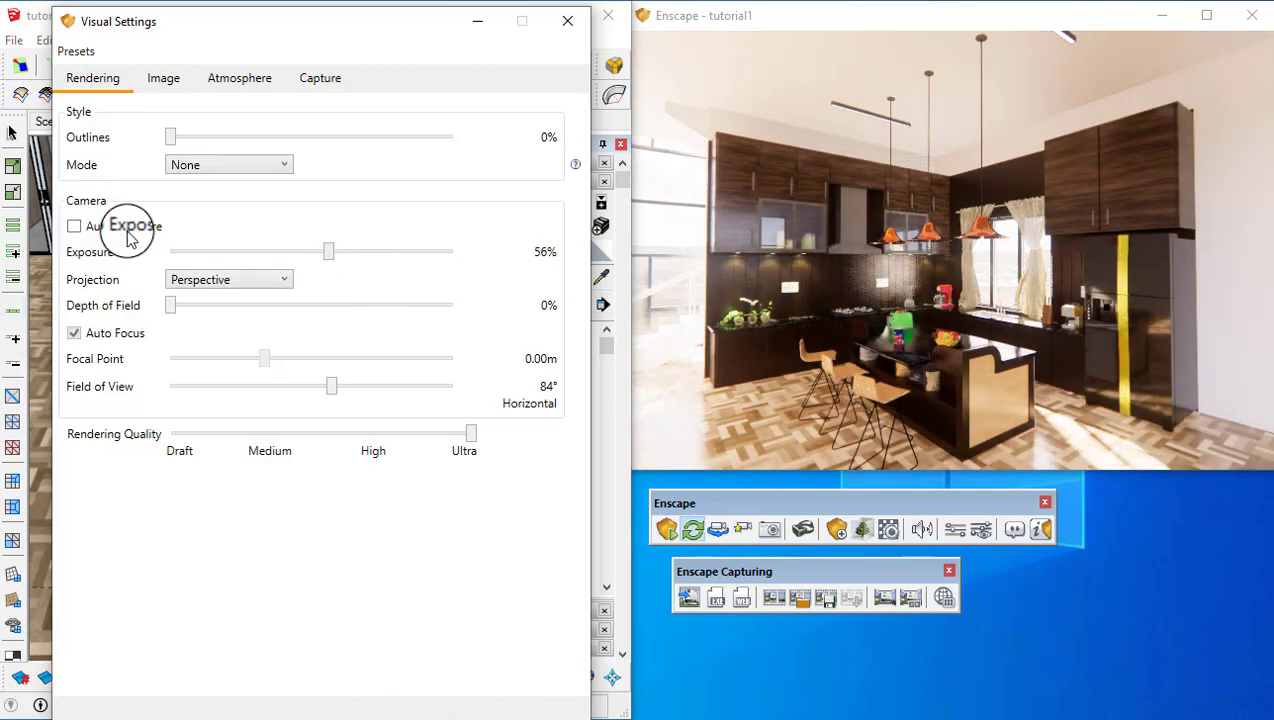
pyautogui.click(75, 228)
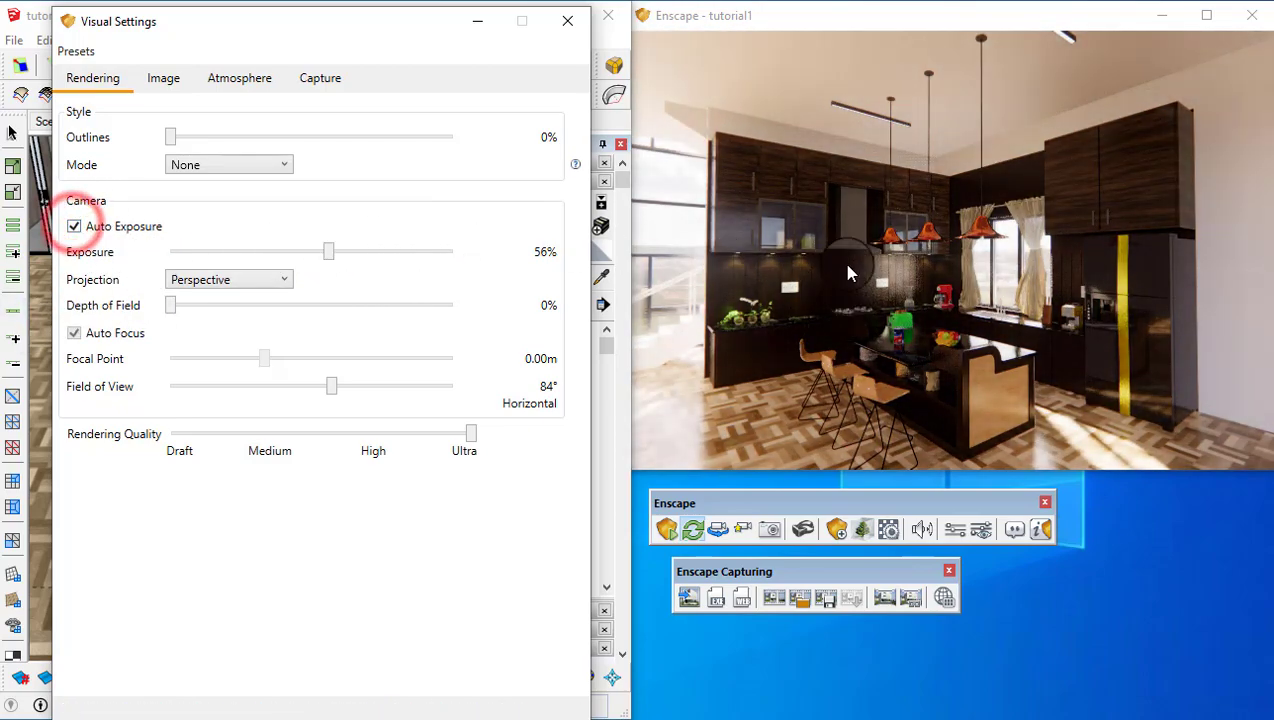
# - Look through the camera projection options in the visual settings and the view choices in the render window, keeping Perspective
pyautogui.click(276, 282)
pyautogui.click(1018, 265)
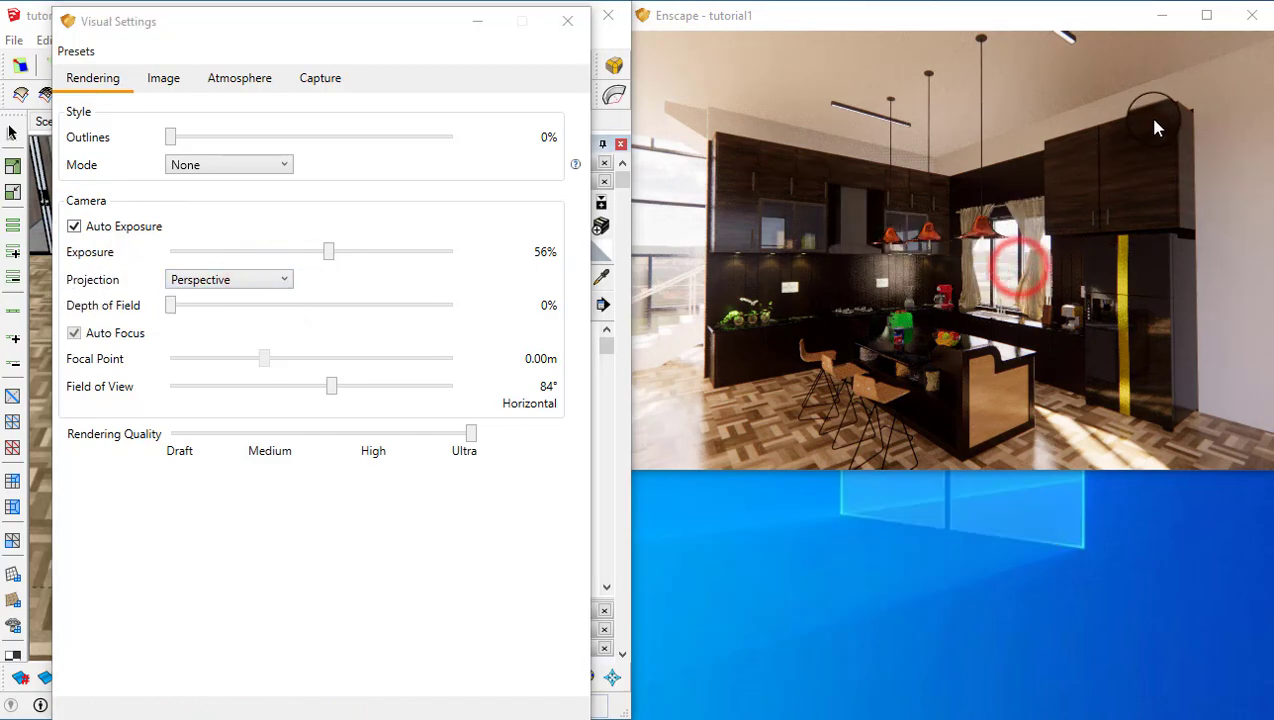
pyautogui.click(1150, 84)
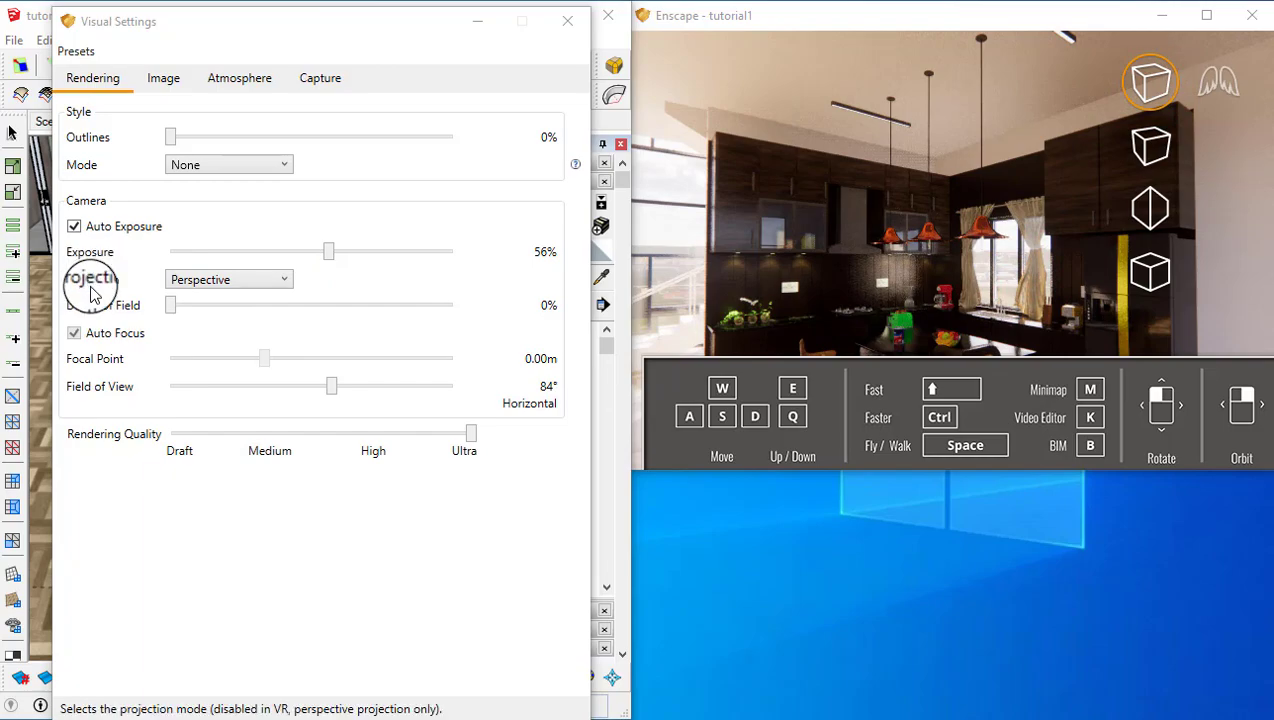
pyautogui.click(245, 279)
pyautogui.click(230, 537)
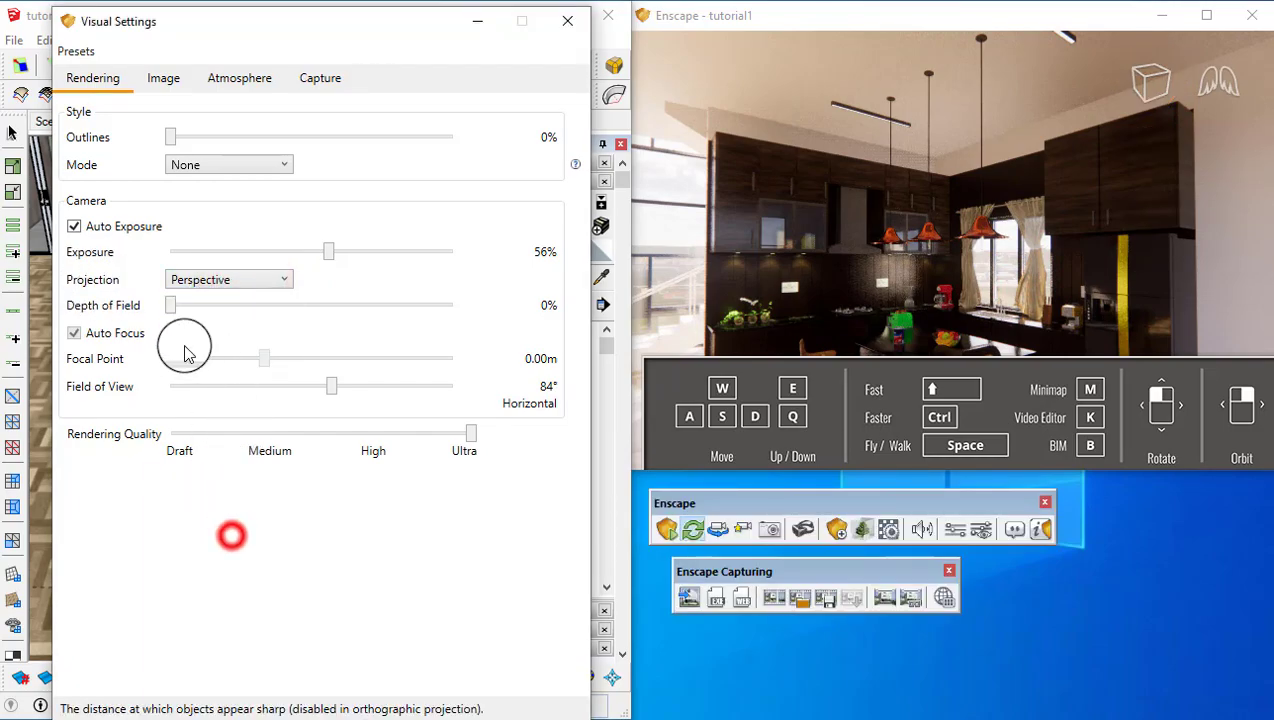
# - Try the depth of field at 53% with Auto Focus off and shift the focal point
pyautogui.moveTo(174, 305); pyautogui.dragTo(321, 305)
pyautogui.click(128, 340)
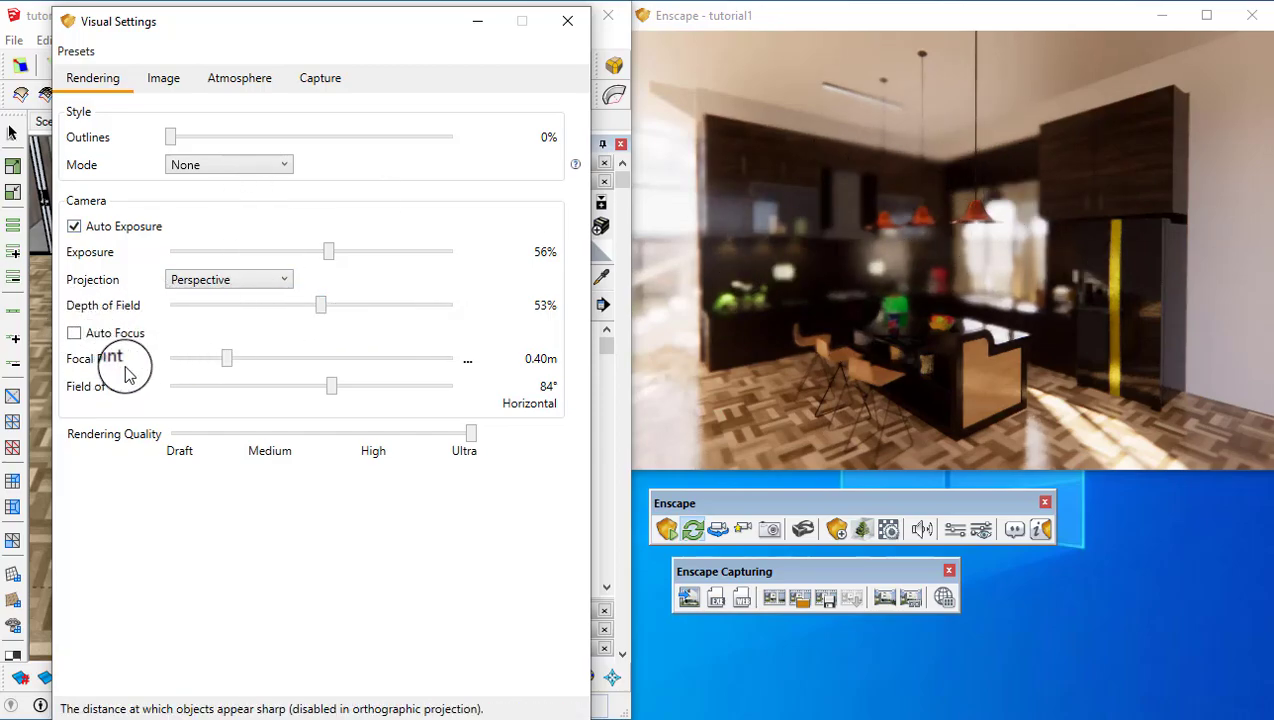
pyautogui.moveTo(230, 360); pyautogui.dragTo(330, 375)
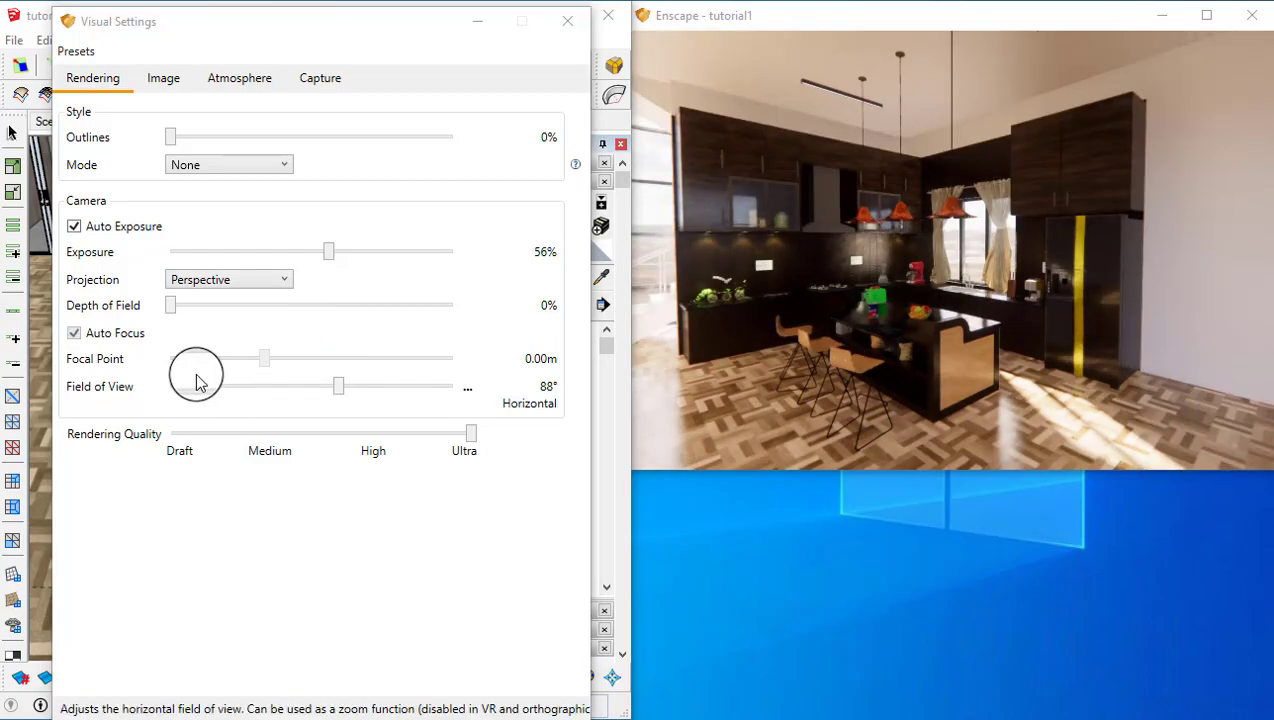
# - Set the field of view to 87° and try the Draft rendering quality while looking around the kitchen
pyautogui.moveTo(341, 390)
pyautogui.mouseDown()
pyautogui.moveTo(287, 386)
pyautogui.moveTo(408, 397)
pyautogui.moveTo(336, 390)
pyautogui.mouseUp()
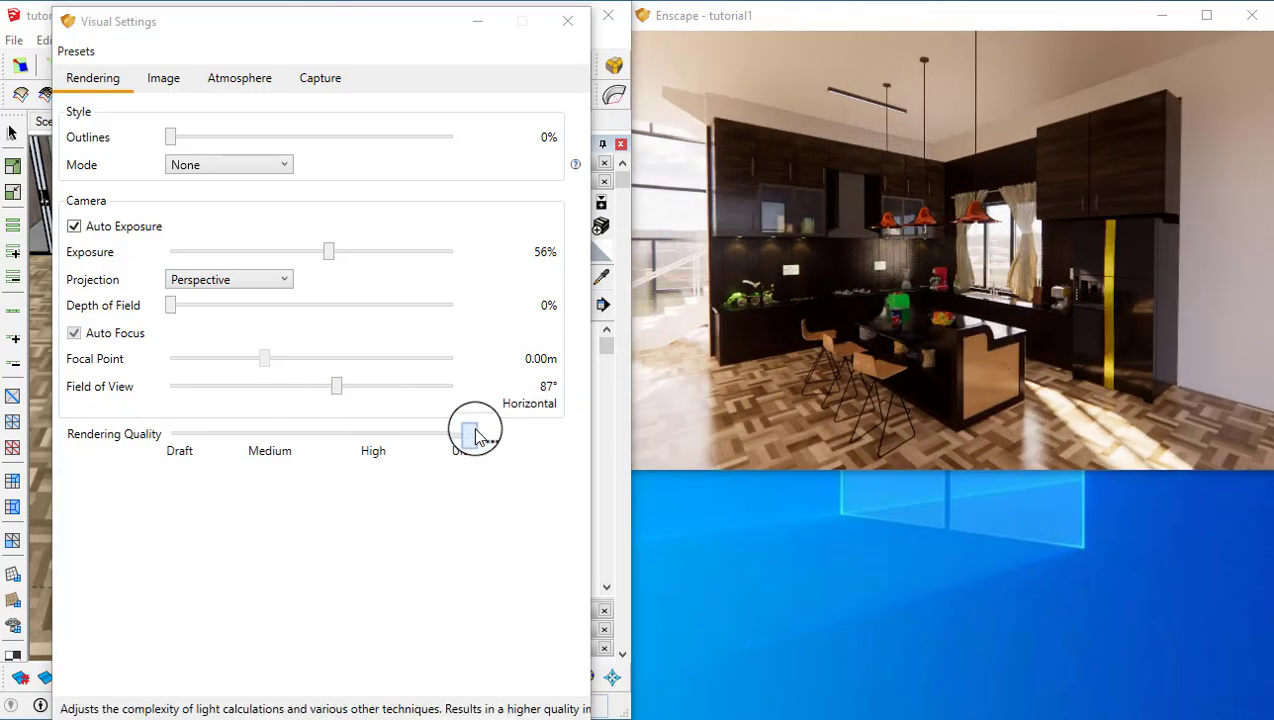
pyautogui.moveTo(470, 435); pyautogui.dragTo(237, 462)
pyautogui.moveTo(1024, 251); pyautogui.dragTo(1098, 313)
pyautogui.moveTo(962, 196); pyautogui.dragTo(964, 247)
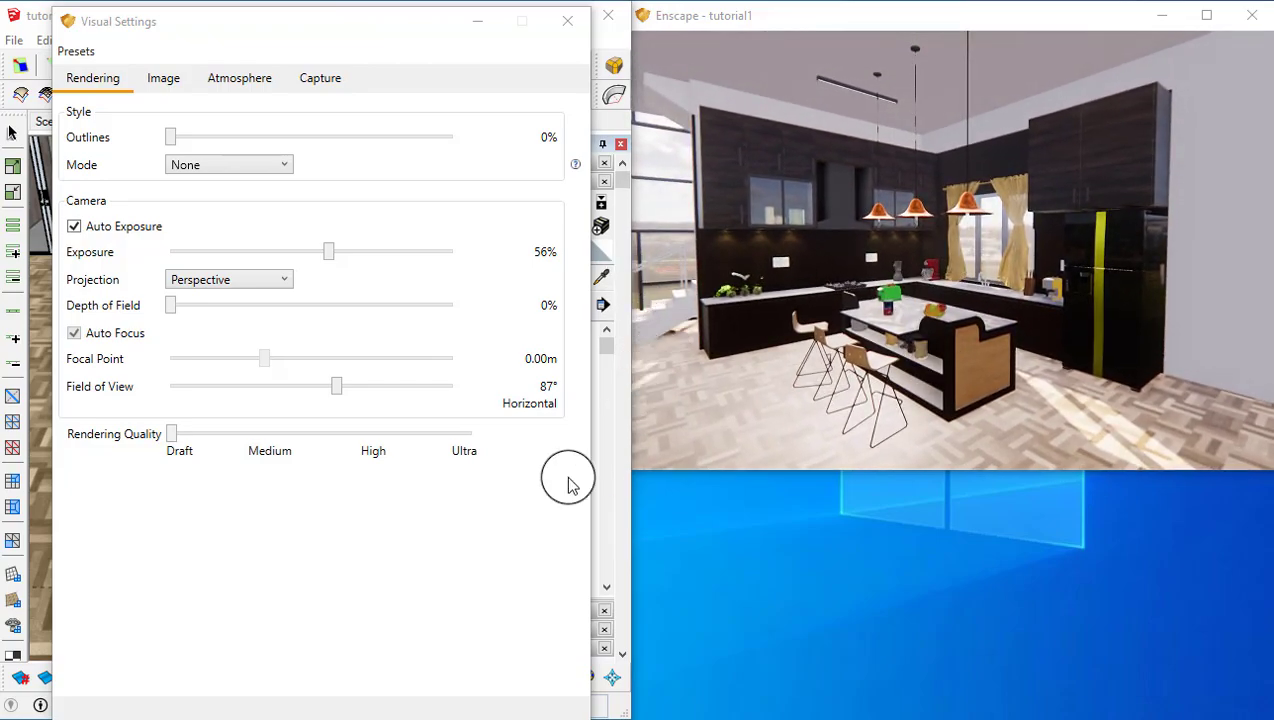
# - Try Auto Contrast in the image settings, leave it off, and set the highlights to 12% and the shadows to -21%
pyautogui.click(166, 82)
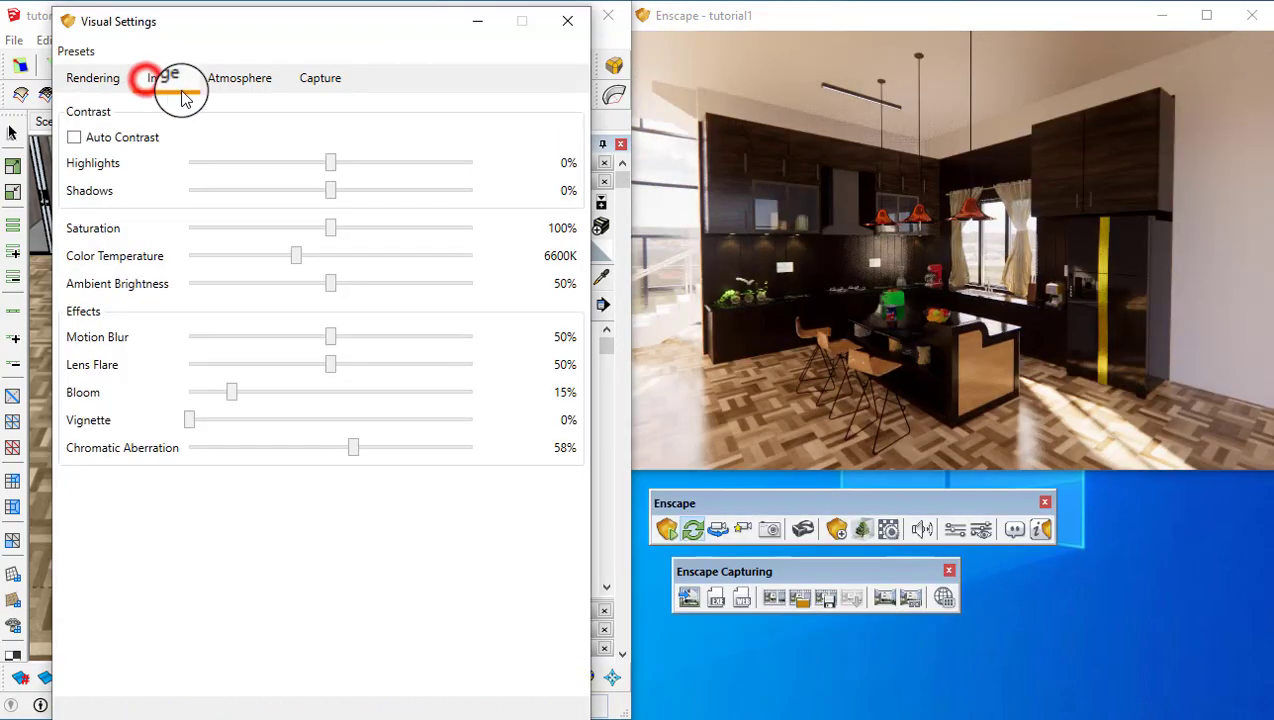
pyautogui.click(75, 139)
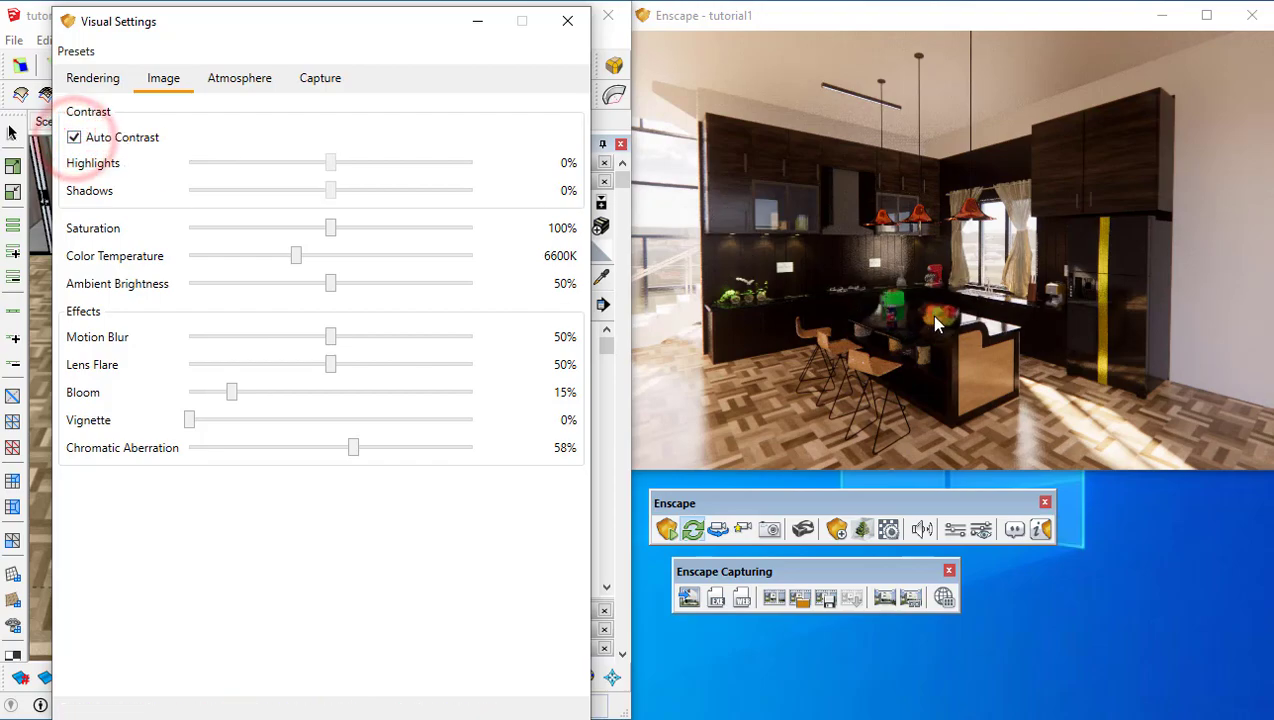
pyautogui.click(74, 137)
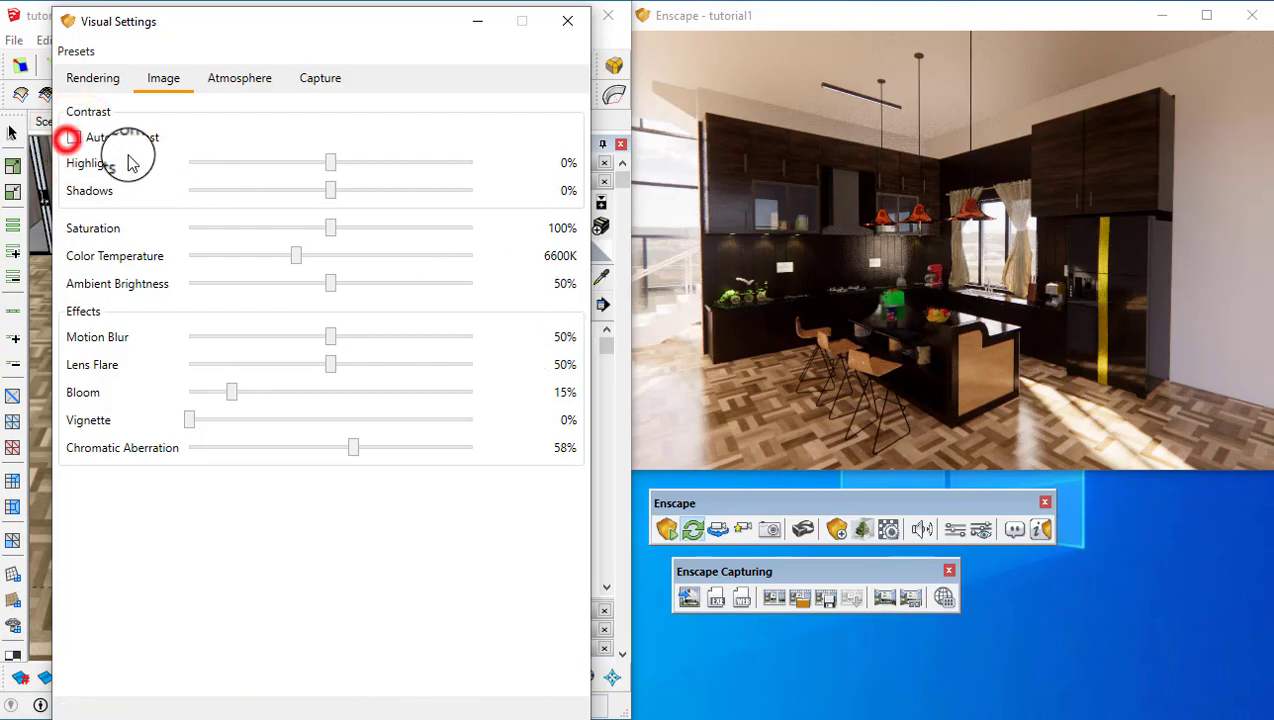
pyautogui.moveTo(330, 162); pyautogui.dragTo(301, 190)
# - Set the color temperature to 5703K and try the saturation and ambient brightness, leaving them at 100% and 50%
pyautogui.moveTo(330, 227)
pyautogui.mouseDown()
pyautogui.moveTo(380, 227)
pyautogui.moveTo(329, 248)
pyautogui.mouseUp()
pyautogui.moveTo(296, 255); pyautogui.dragTo(297, 322)
pyautogui.moveTo(331, 283); pyautogui.dragTo(407, 307)
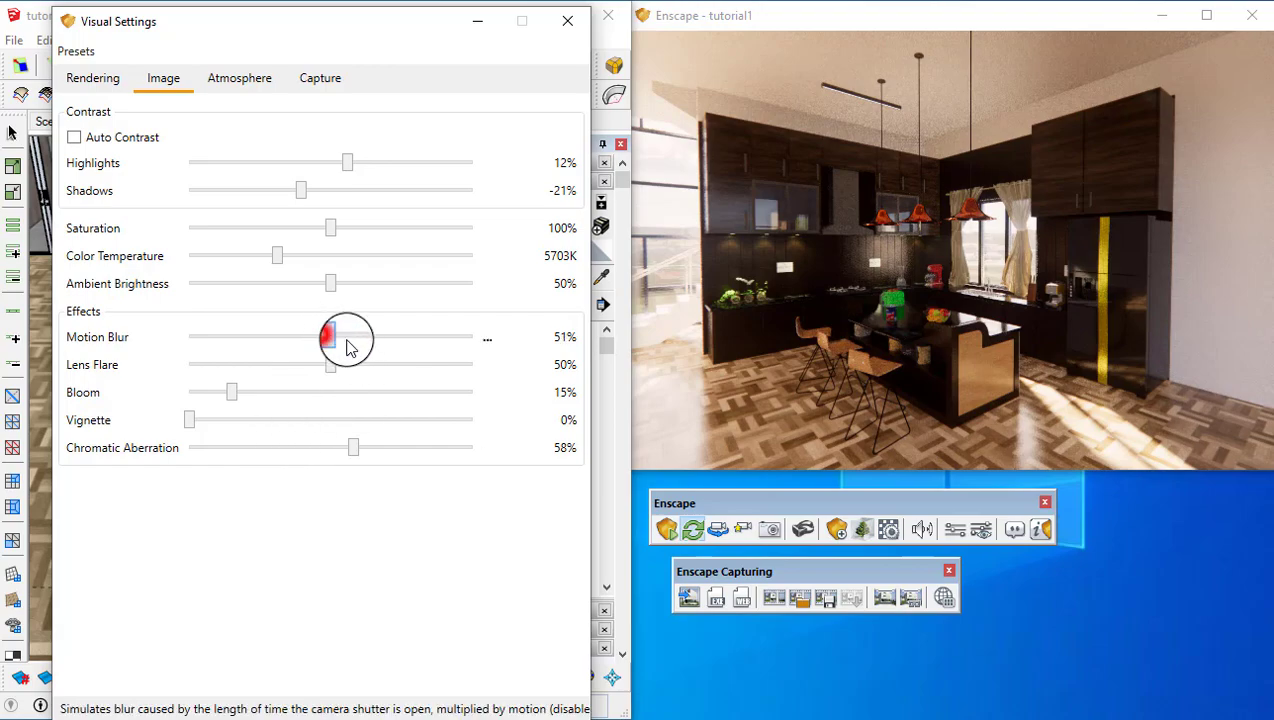
# - Set the motion blur to 38%, the lens flare to 37% and the bloom to 13%, checking the flare against the sun
pyautogui.moveTo(310, 358); pyautogui.dragTo(363, 354)
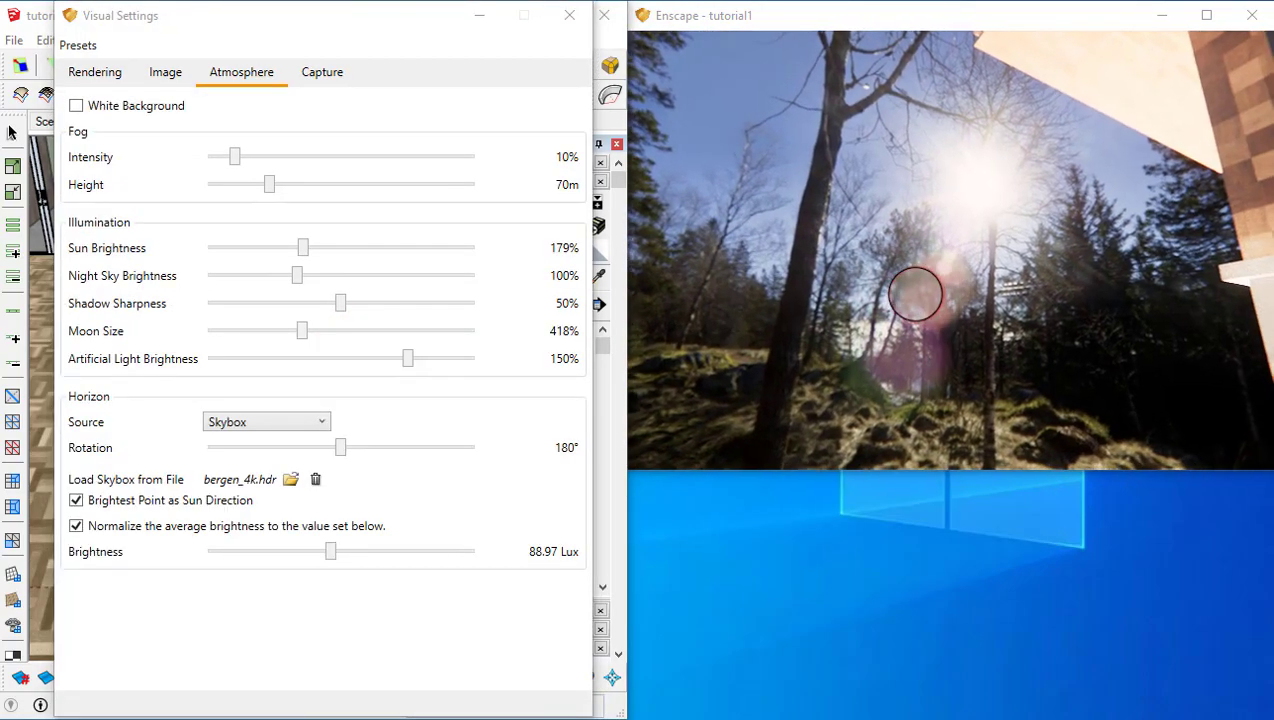
pyautogui.moveTo(915, 295); pyautogui.dragTo(993, 207)
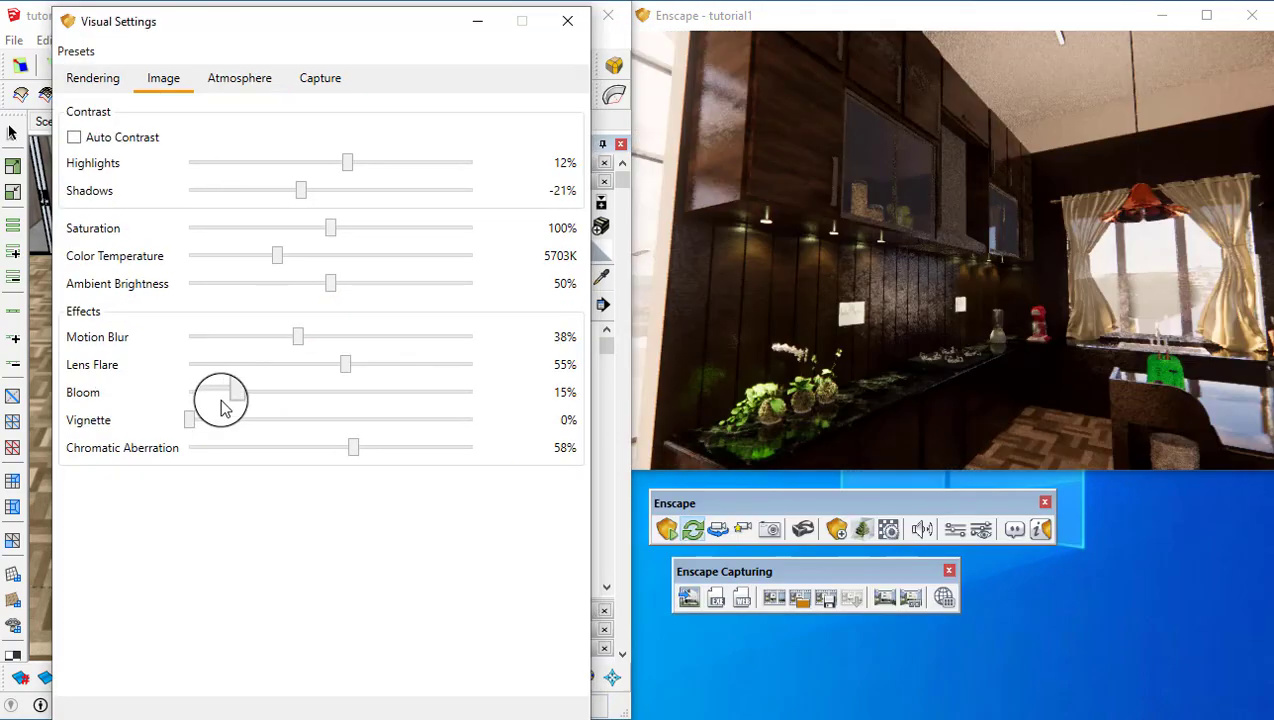
pyautogui.moveTo(230, 392); pyautogui.dragTo(335, 392)
pyautogui.moveTo(237, 424); pyautogui.dragTo(226, 427)
# - Try the vignette at 100%, return it to 0%, and set the chromatic aberration to 83%
pyautogui.moveTo(189, 420); pyautogui.dragTo(472, 420)
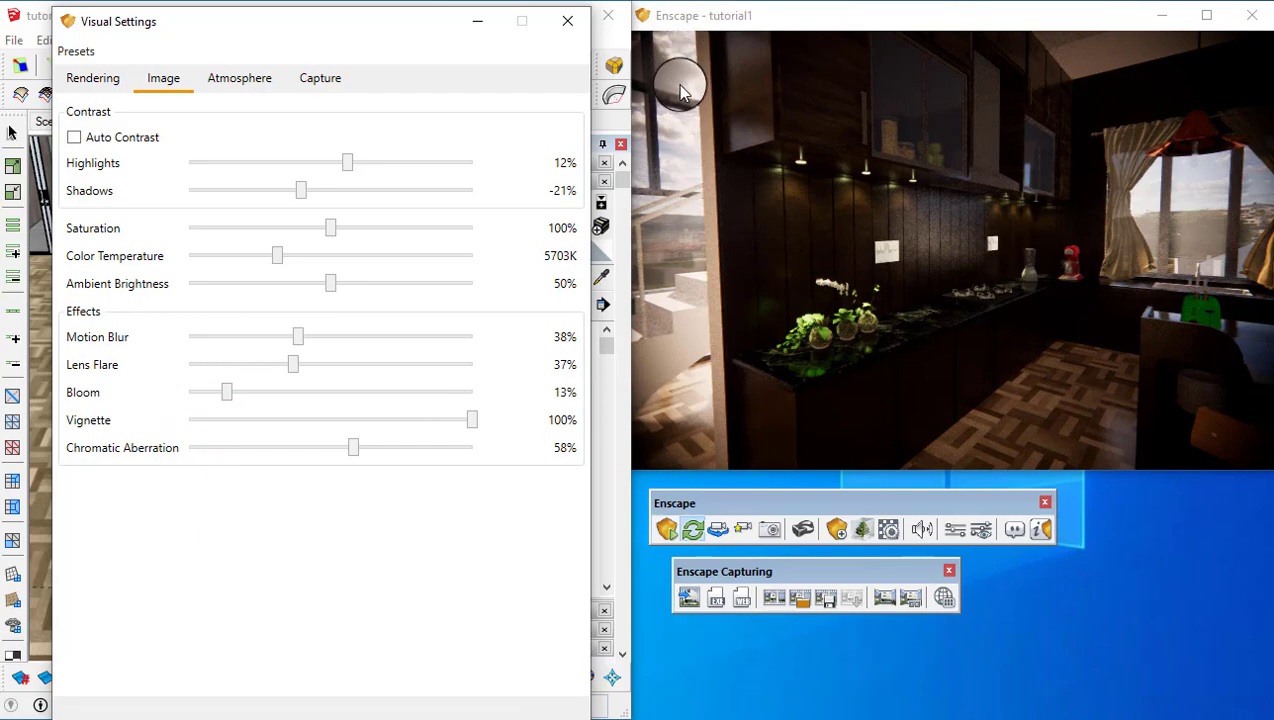
pyautogui.moveTo(357, 448); pyautogui.dragTo(415, 477)
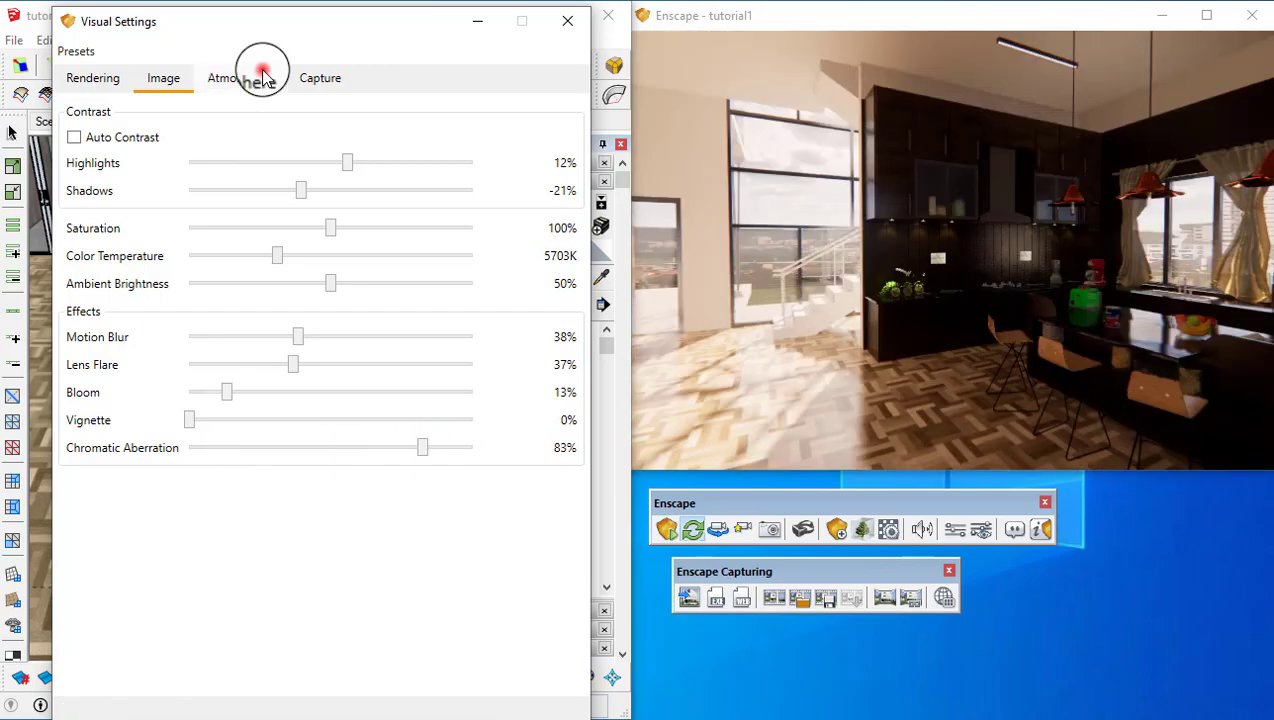
# - Bring up the atmosphere settings, move the view outside to the sky and town horizon, and try the White Background on and off
pyautogui.click(258, 77)
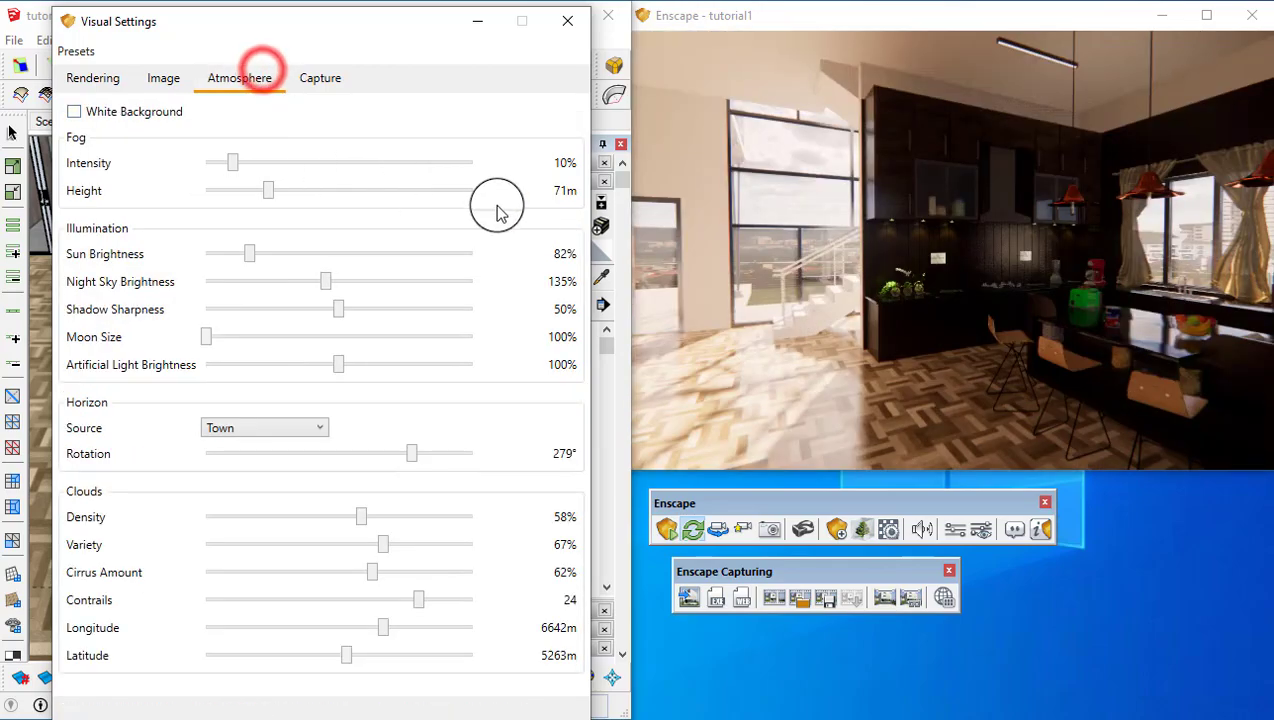
pyautogui.moveTo(799, 247)
pyautogui.mouseDown()
pyautogui.moveTo(777, 251)
pyautogui.moveTo(802, 265)
pyautogui.mouseUp()
pyautogui.press('w')
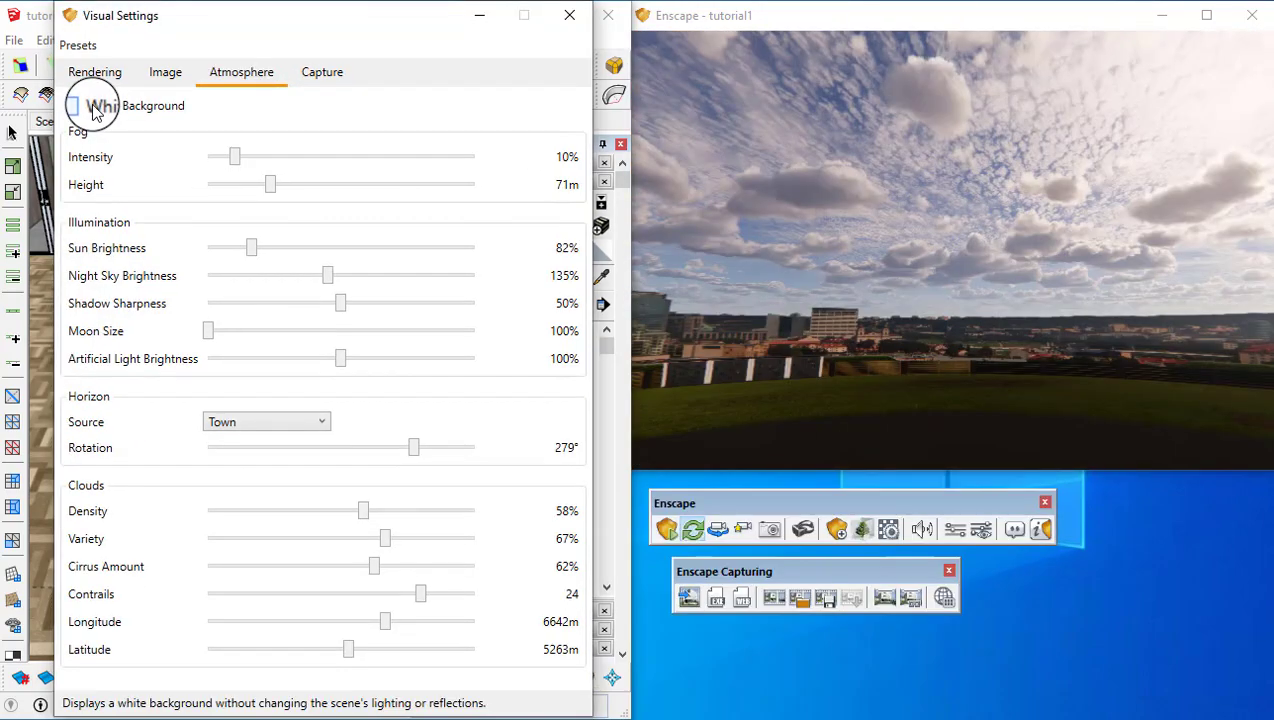
pyautogui.click(77, 106)
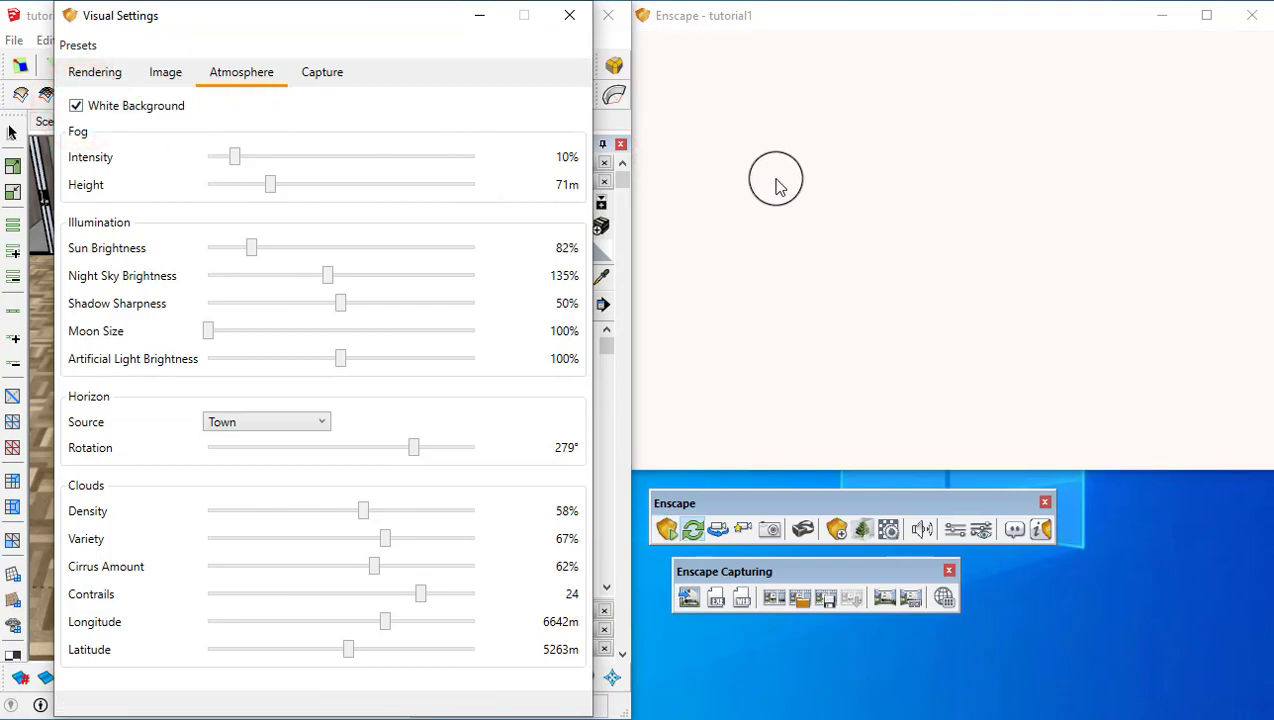
pyautogui.click(93, 117)
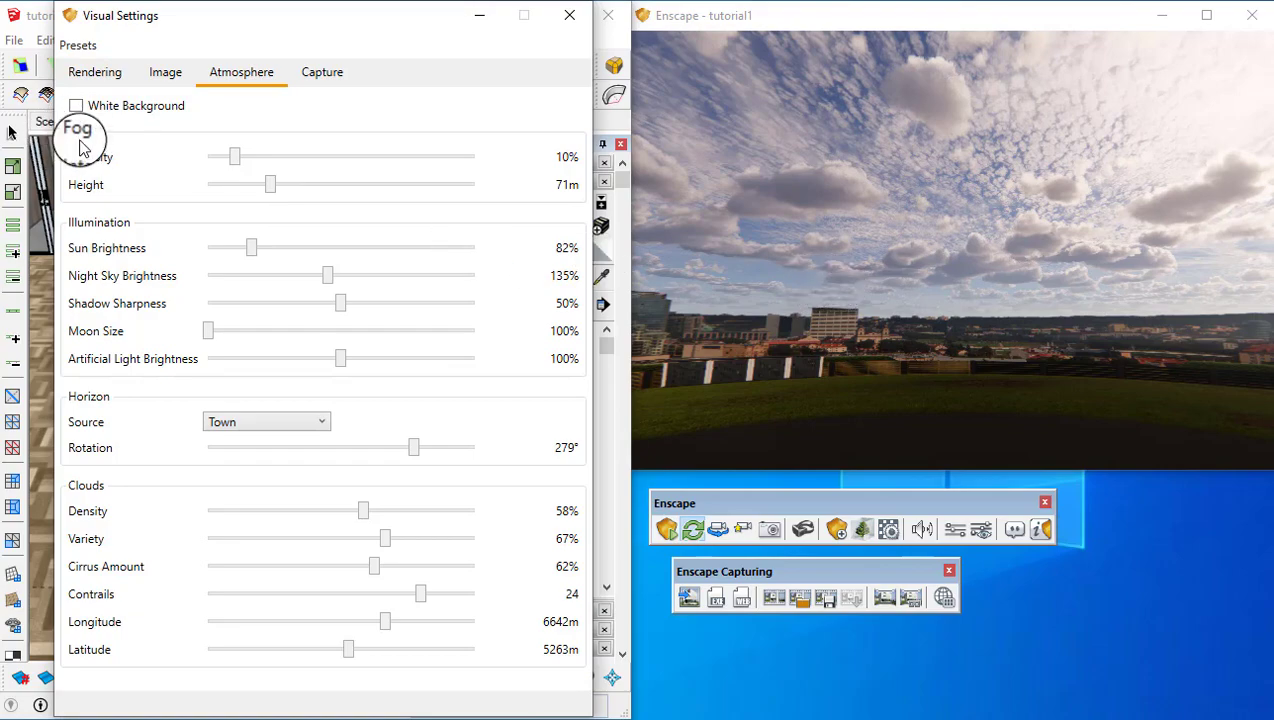
# - Try the fog intensity at 75% with a greater fog height, and return them to 10% and 70 m
pyautogui.click(245, 158)
pyautogui.moveTo(255, 163); pyautogui.dragTo(409, 160)
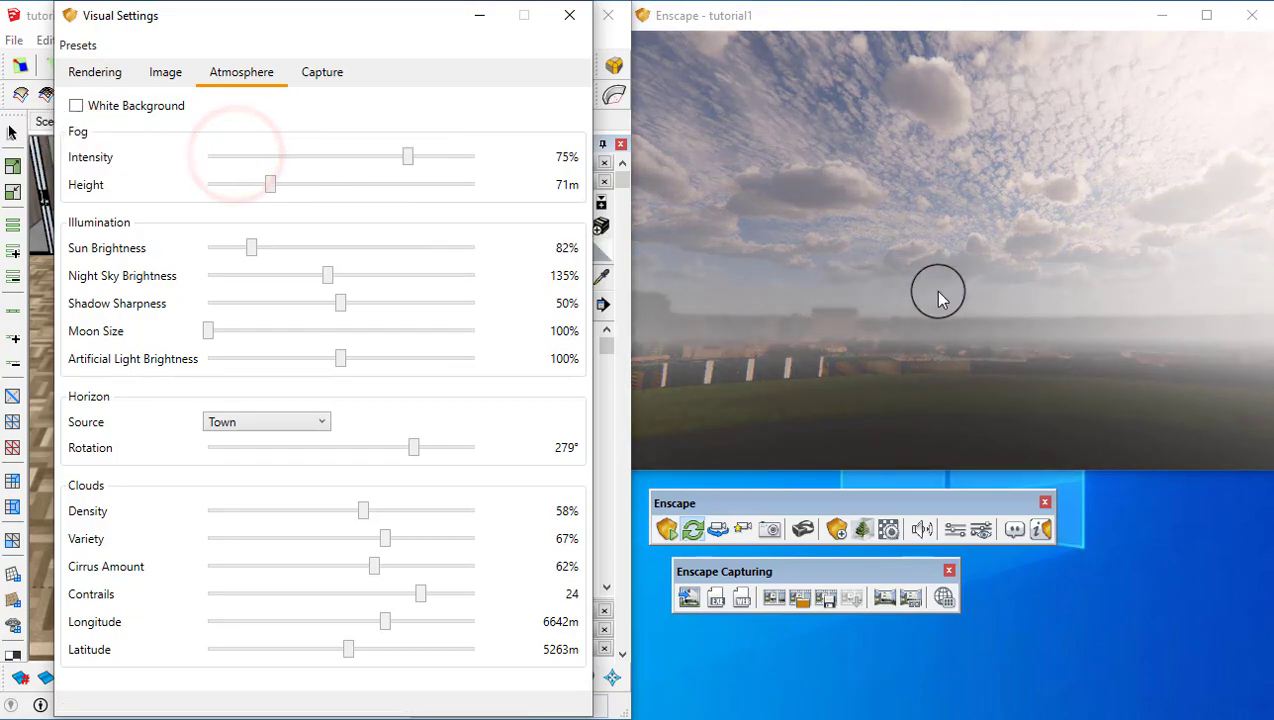
pyautogui.moveTo(270, 185); pyautogui.dragTo(398, 185)
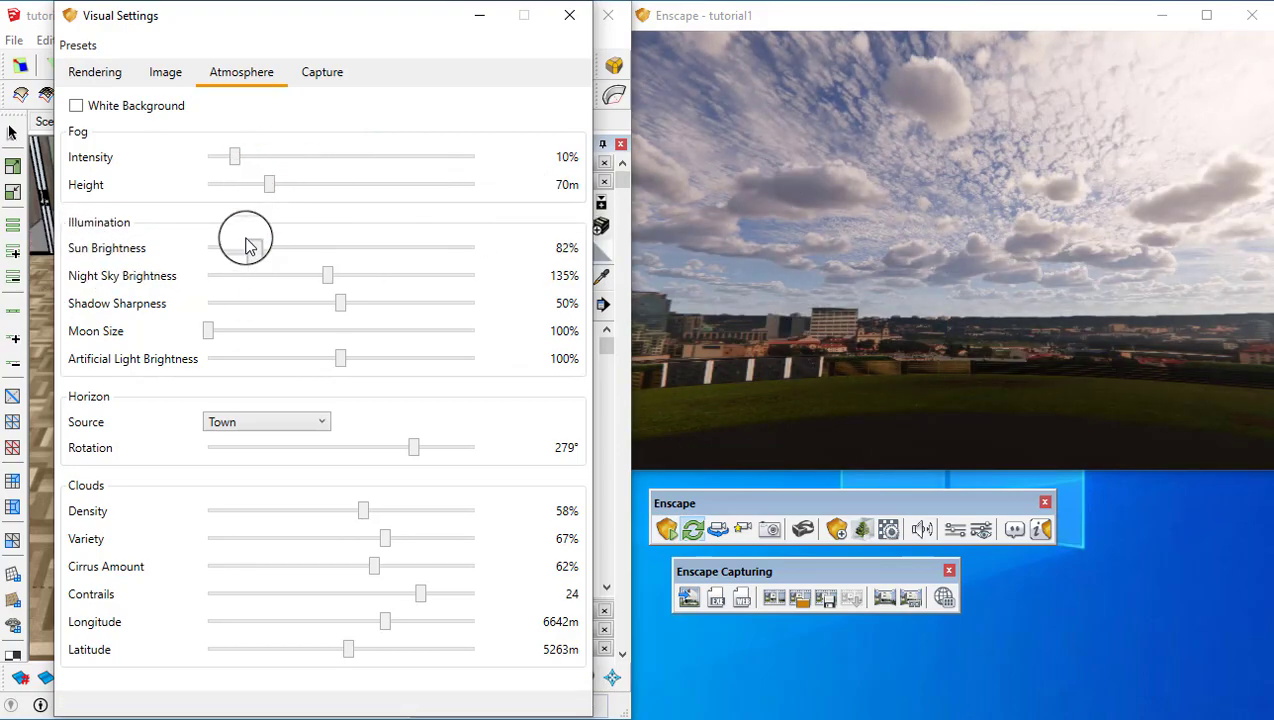
# - Set the sun brightness to 179% and, with the time of day changed to night, the night sky brightness to 100%
pyautogui.moveTo(256, 250); pyautogui.dragTo(303, 270)
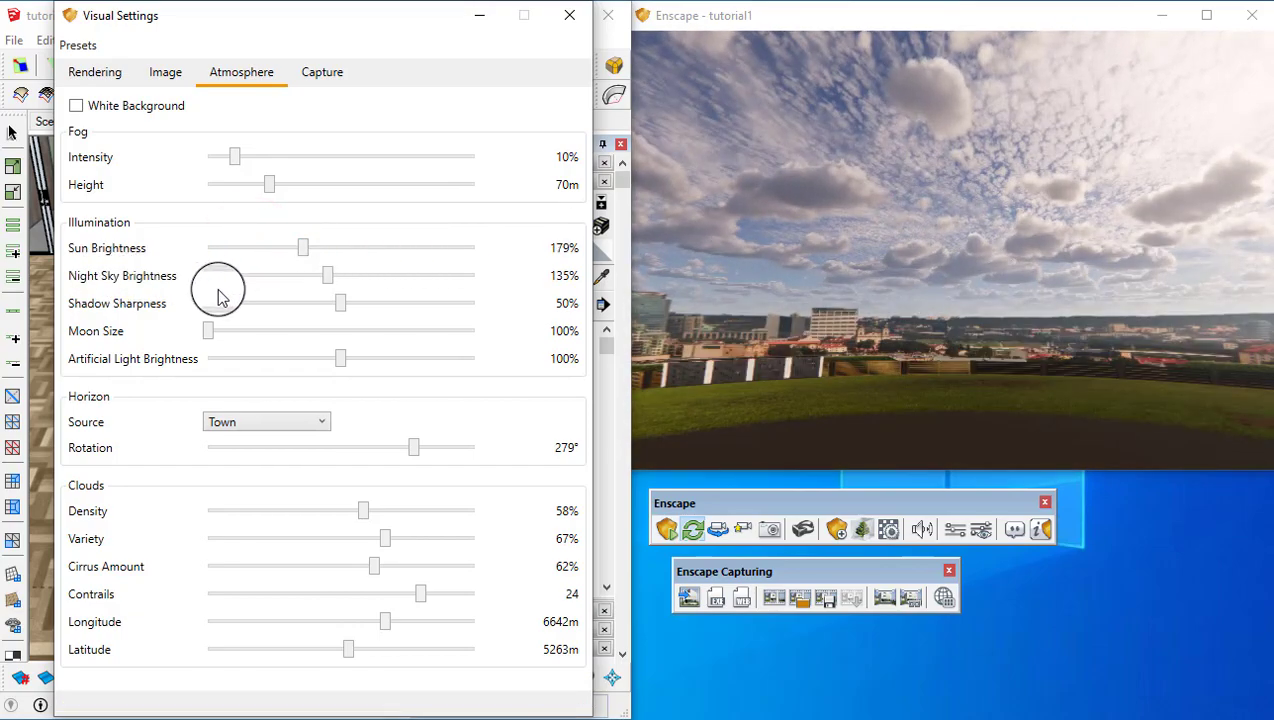
pyautogui.moveTo(980, 283)
pyautogui.keyDown('shift'); pyautogui.mouseDown(button='right')
pyautogui.moveTo(1069, 253)
pyautogui.moveTo(1252, 258)
pyautogui.moveTo(1177, 250)
pyautogui.mouseUp(button='right'); pyautogui.keyUp('shift')
pyautogui.moveTo(1052, 208); pyautogui.dragTo(1050, 194)
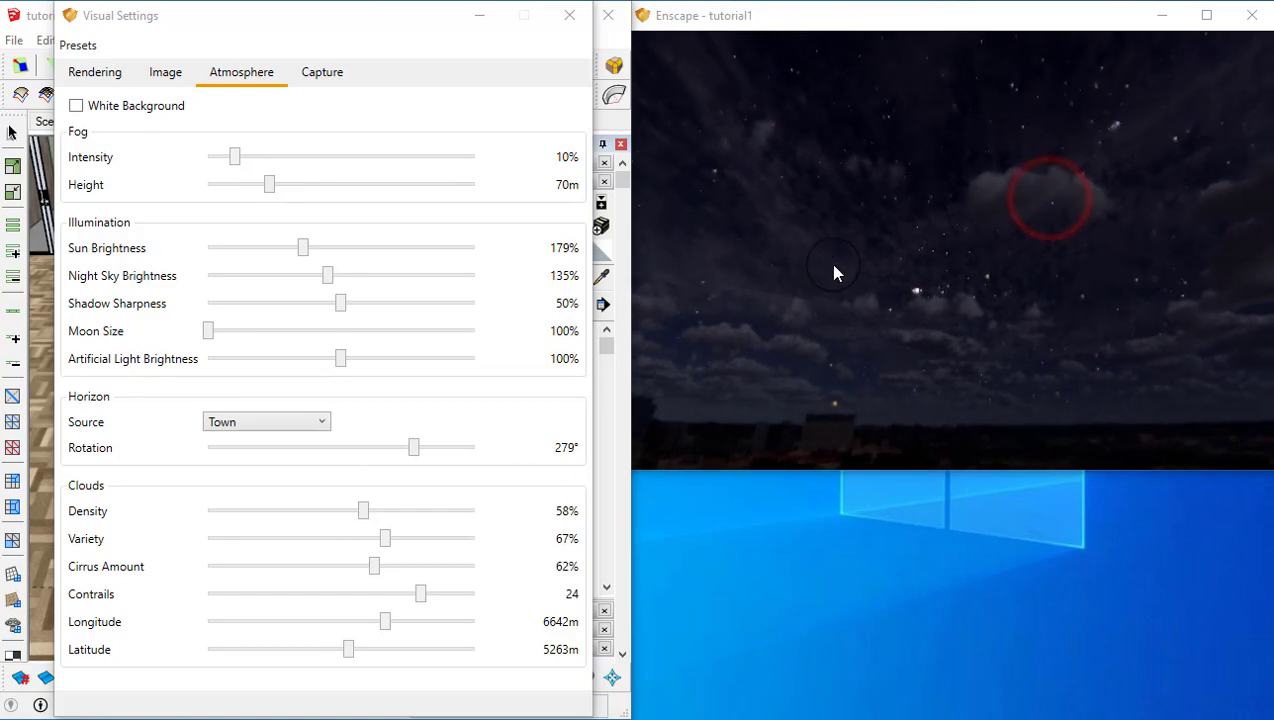
pyautogui.moveTo(327, 275)
pyautogui.mouseDown()
pyautogui.moveTo(461, 280)
pyautogui.moveTo(463, 293)
pyautogui.moveTo(333, 293)
pyautogui.mouseUp()
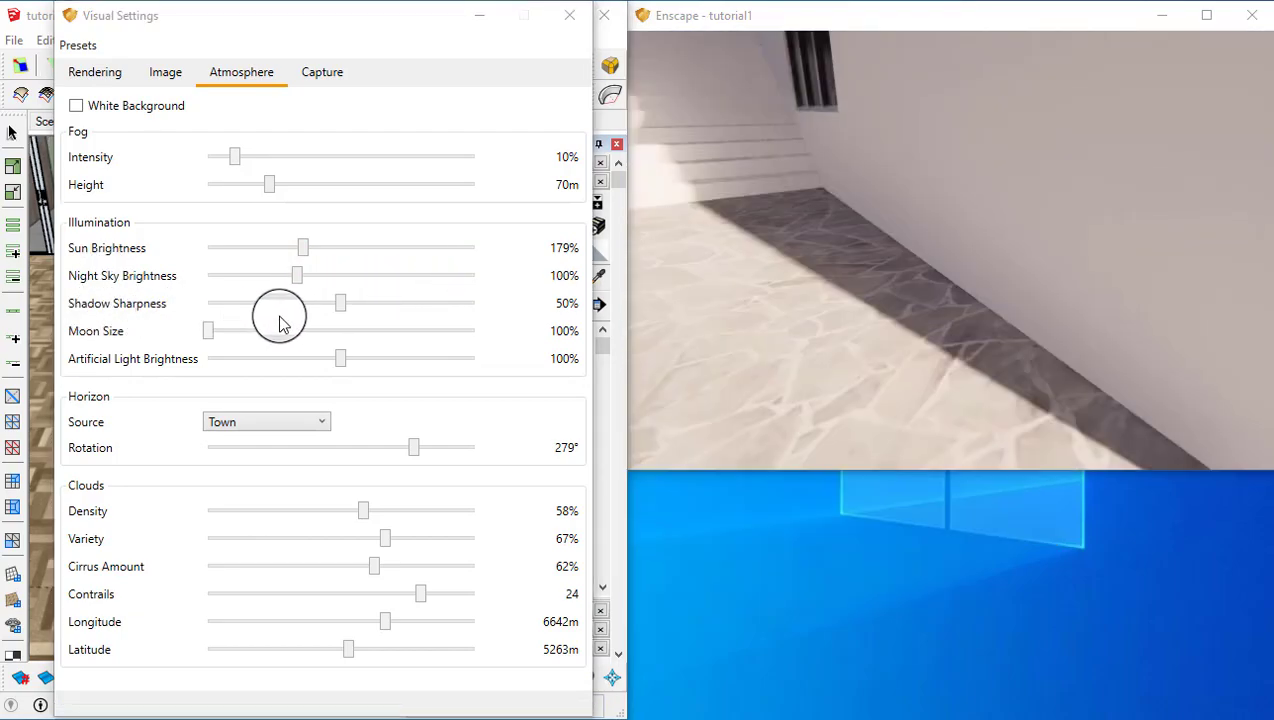
# - Try the shadow sharpness at 0% and at higher values on the exterior floor shadow, and return it to 50%
pyautogui.moveTo(340, 307); pyautogui.dragTo(206, 306)
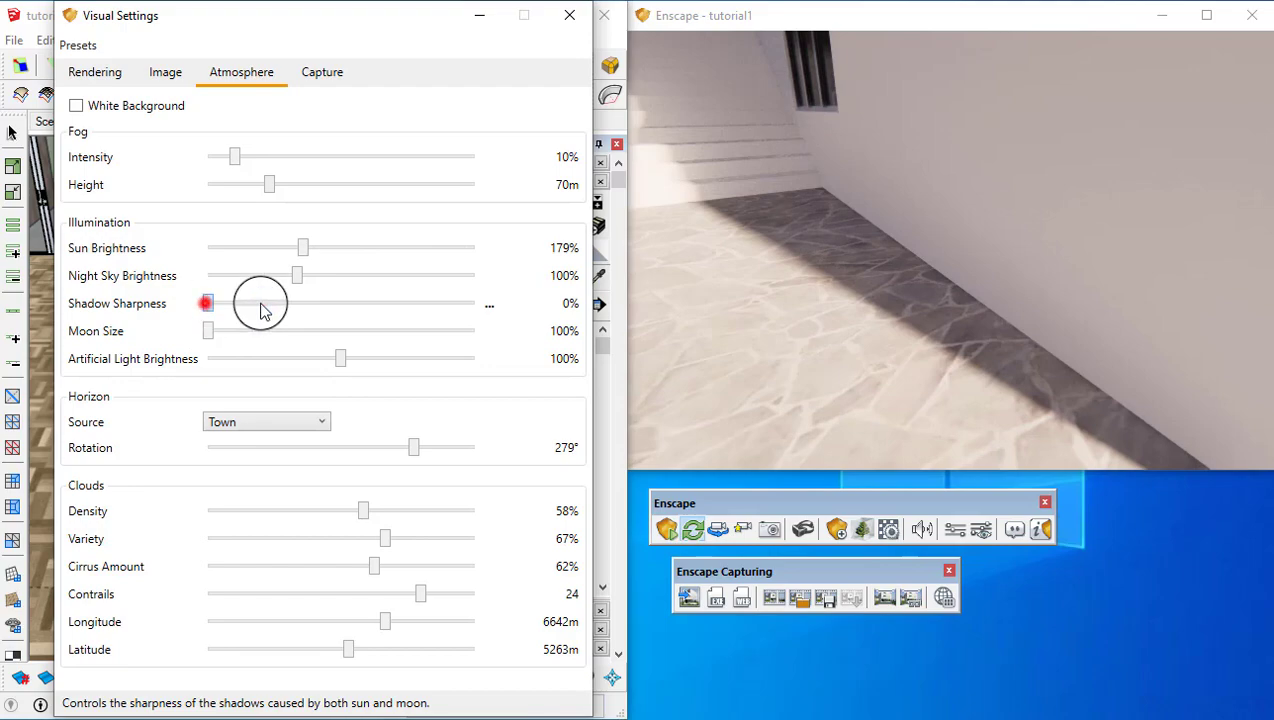
pyautogui.moveTo(233, 305); pyautogui.dragTo(555, 335)
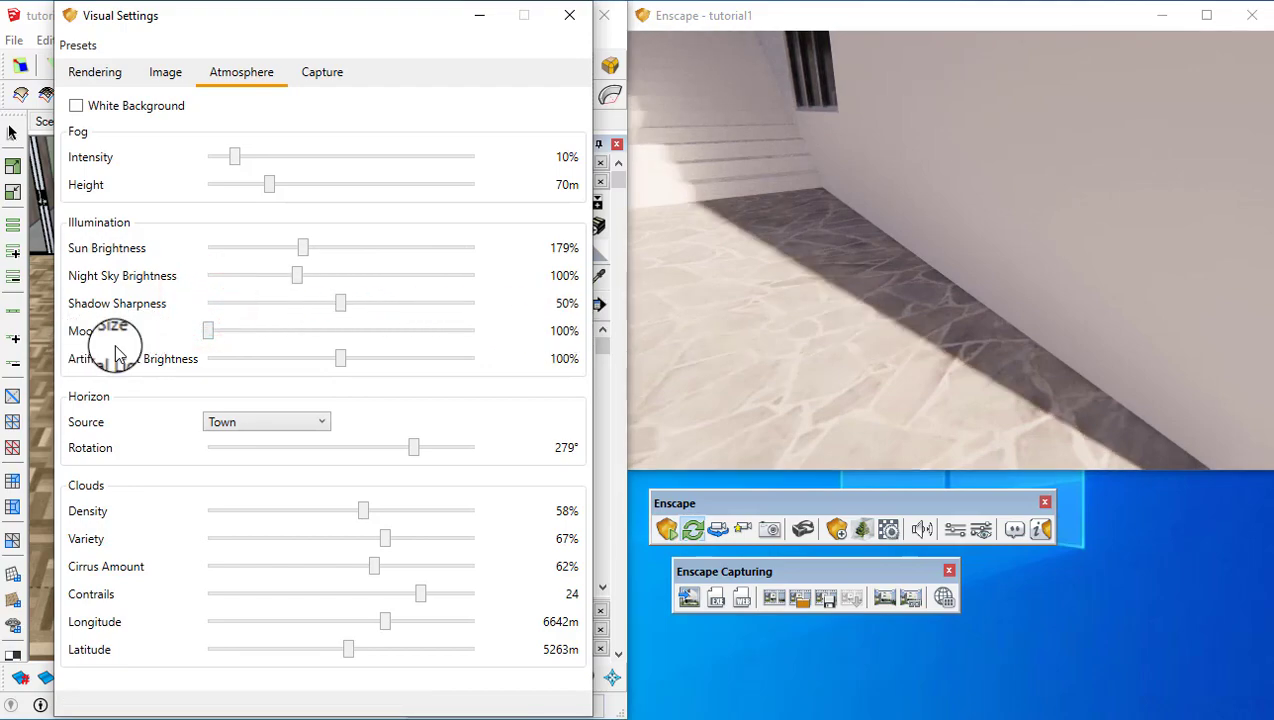
# - Reduce the cloud density to 20% and set the moon size to 418% in the night sky
pyautogui.moveTo(208, 331); pyautogui.dragTo(254, 331)
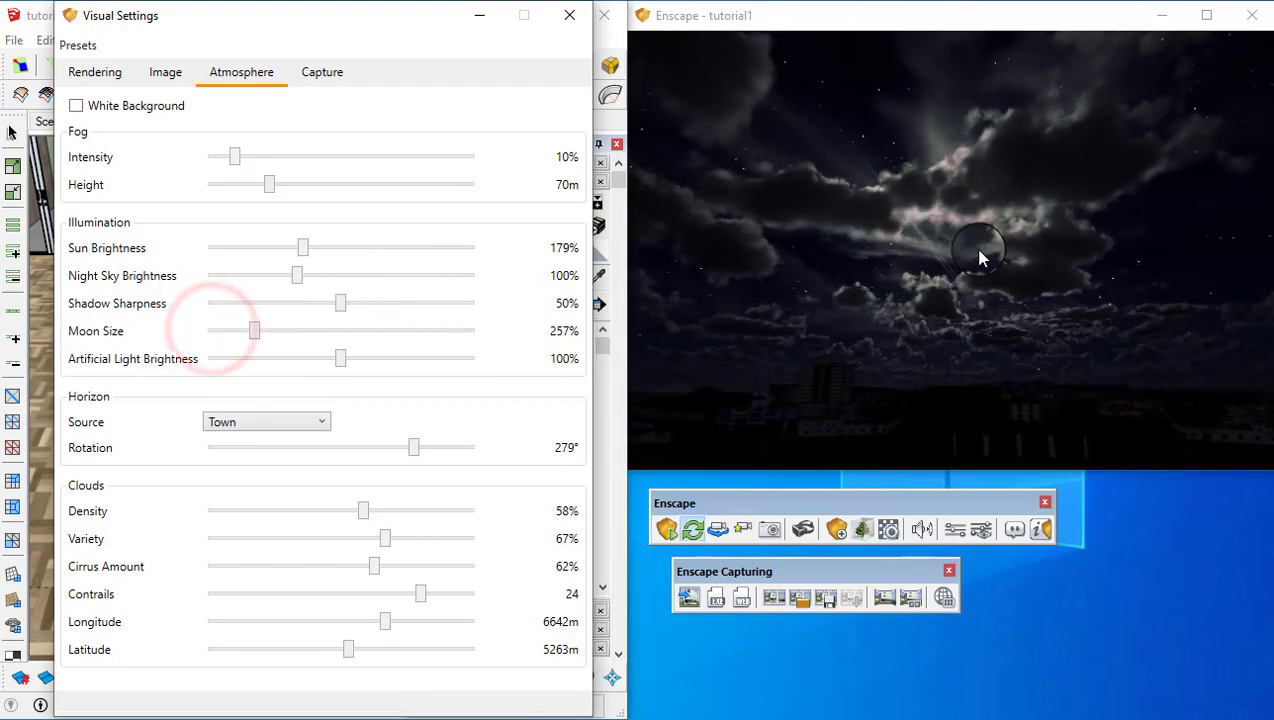
pyautogui.moveTo(372, 520); pyautogui.dragTo(261, 514)
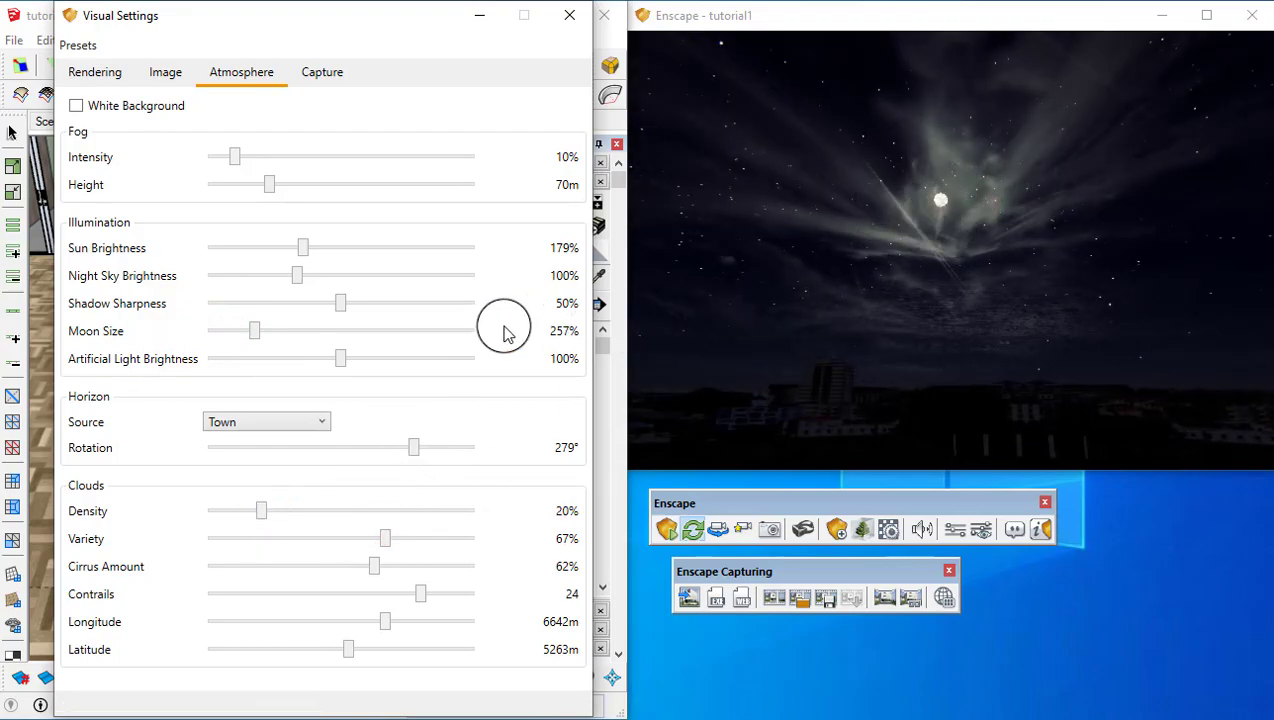
pyautogui.moveTo(270, 340); pyautogui.dragTo(485, 334)
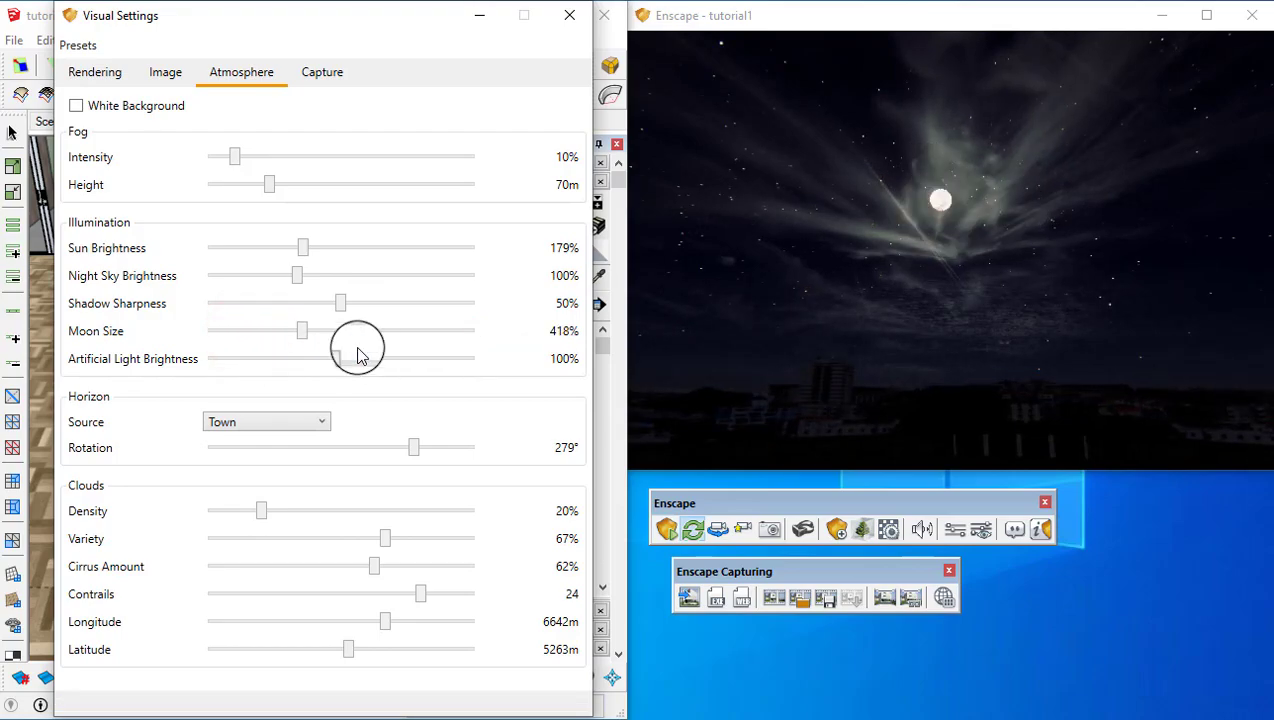
# - Set the artificial light brightness to 150%, judging it on the kitchen's under-cabinet lights
pyautogui.moveTo(340, 358); pyautogui.dragTo(418, 388)
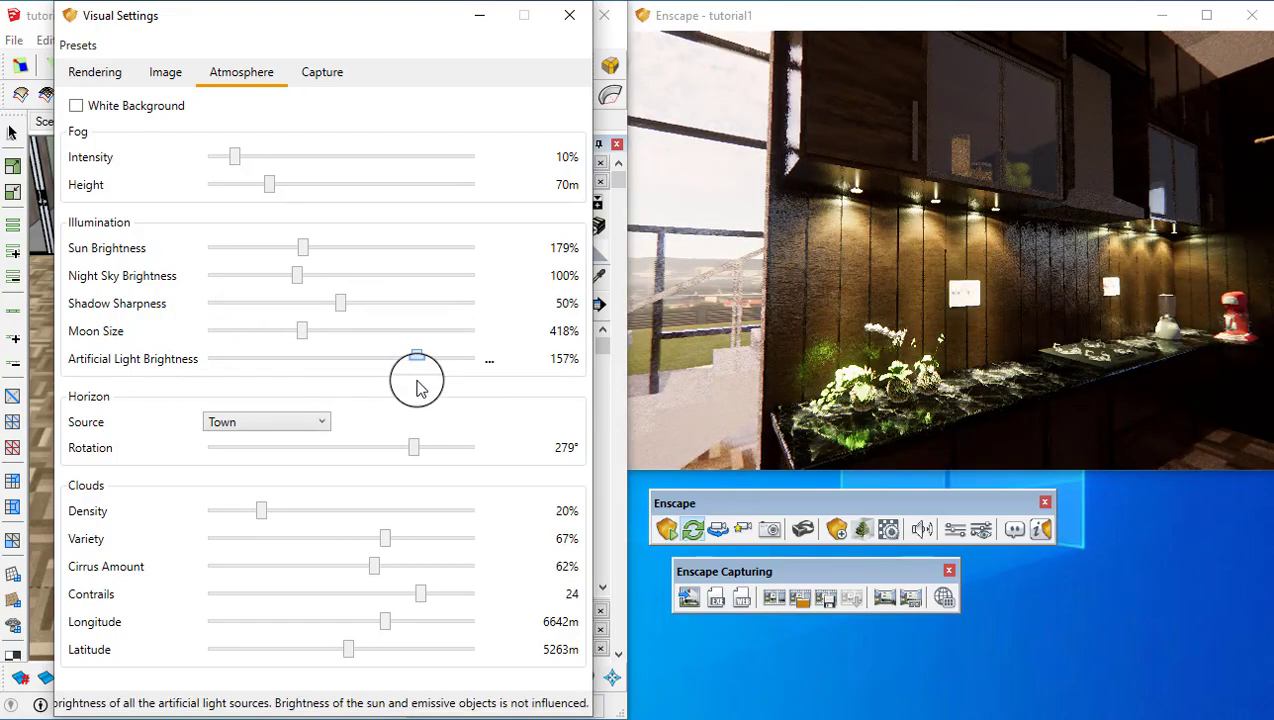
pyautogui.moveTo(335, 388); pyautogui.dragTo(407, 390)
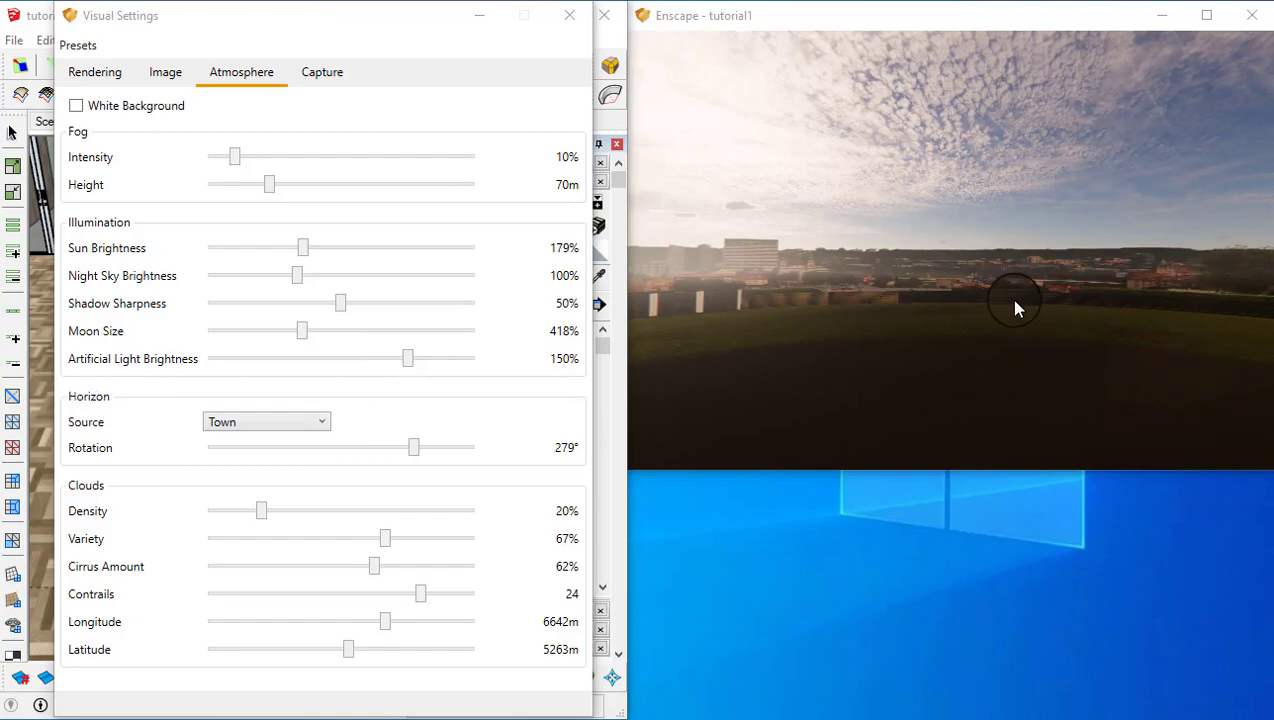
# - Try the Clear horizon source, switch to the Skybox source and set its rotation to 180°
pyautogui.click(238, 450)
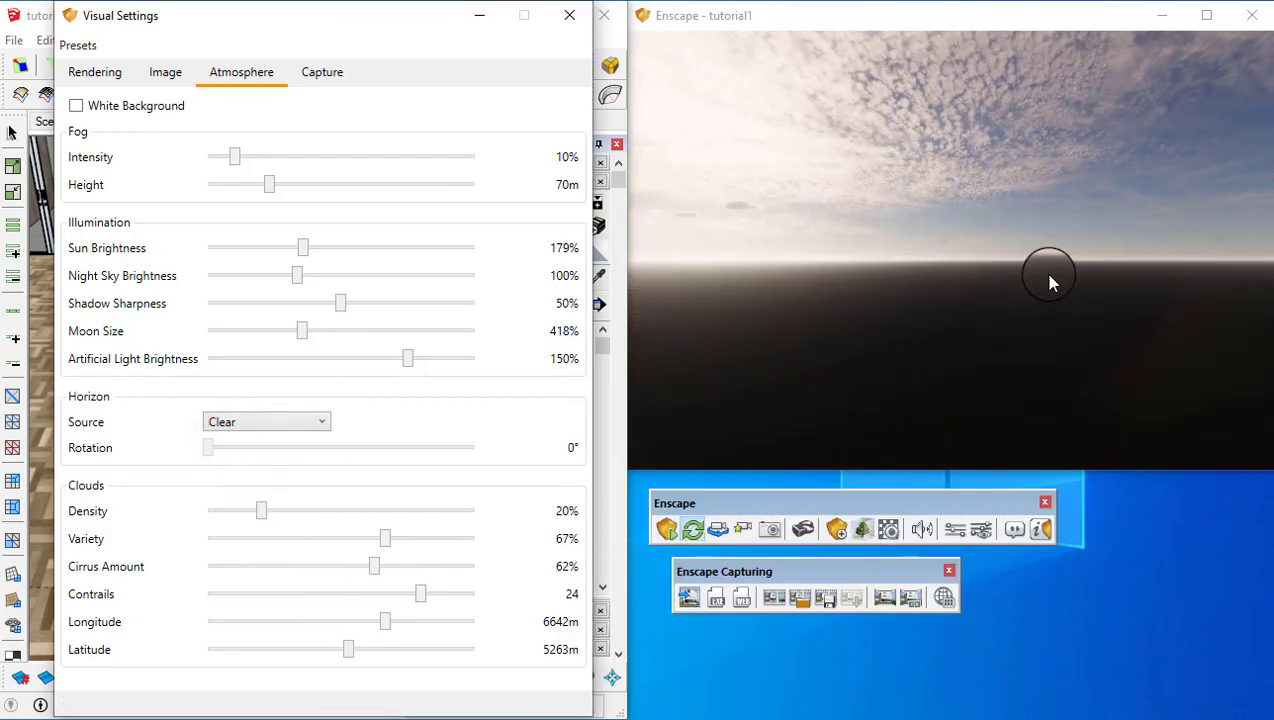
pyautogui.click(225, 421)
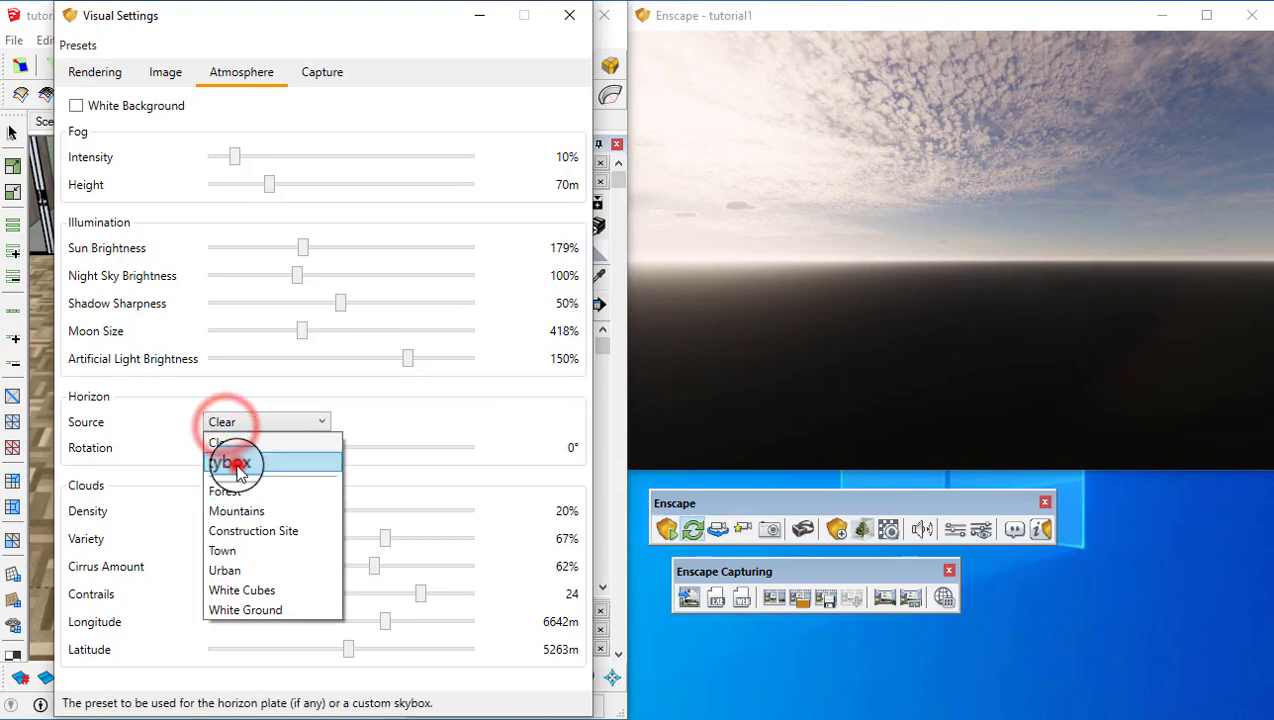
pyautogui.click(237, 465)
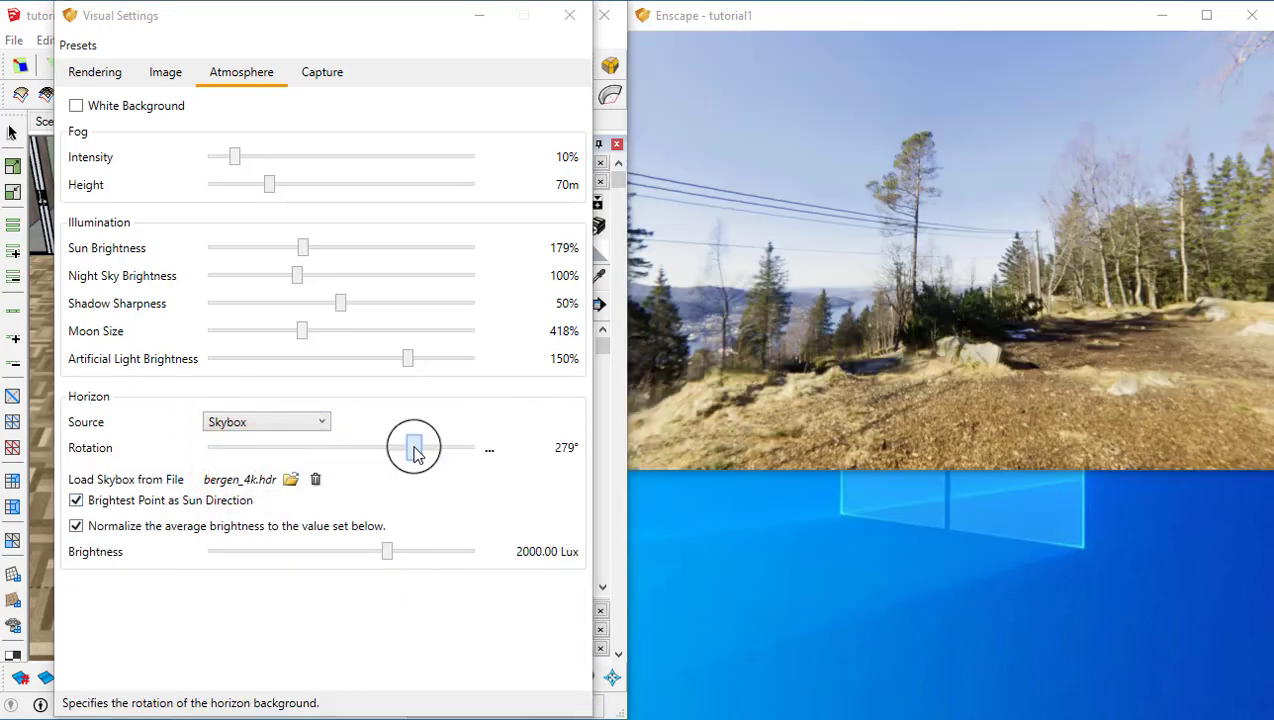
pyautogui.moveTo(414, 447); pyautogui.dragTo(340, 449)
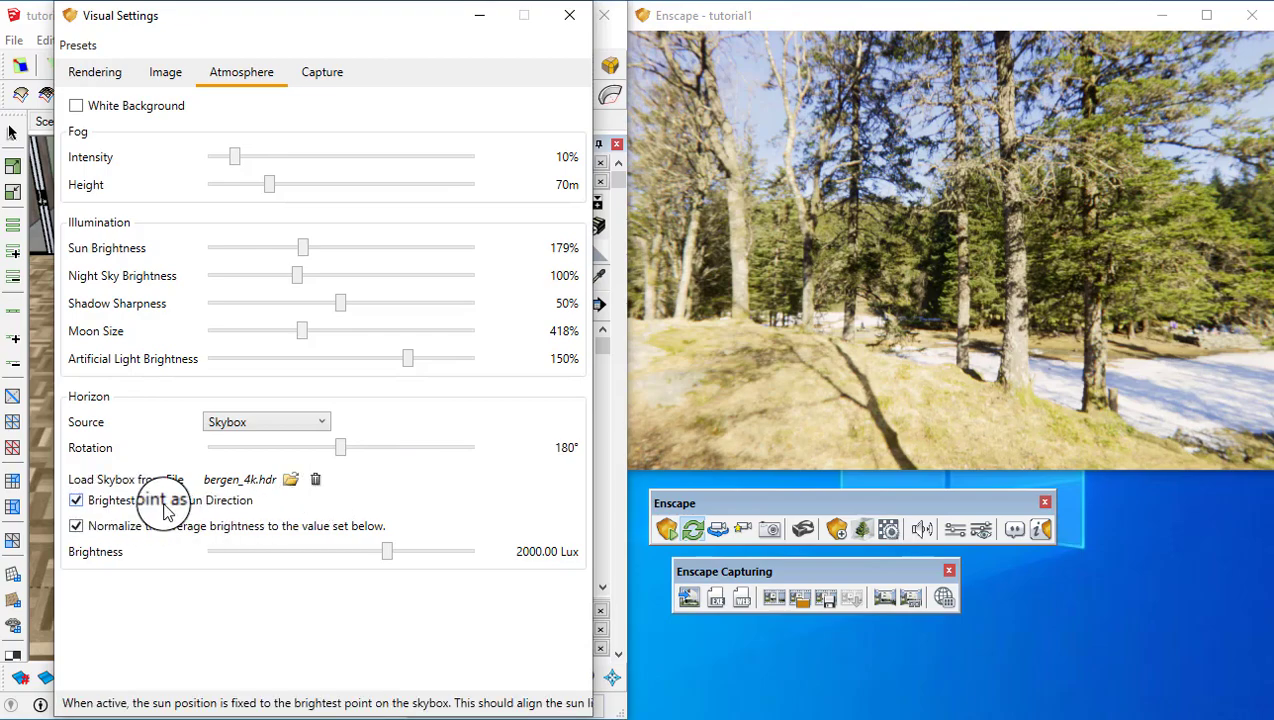
# - Try the skybox without its brightest point as sun direction, compare the terrace shadows, and re-enable the option
pyautogui.click(76, 500)
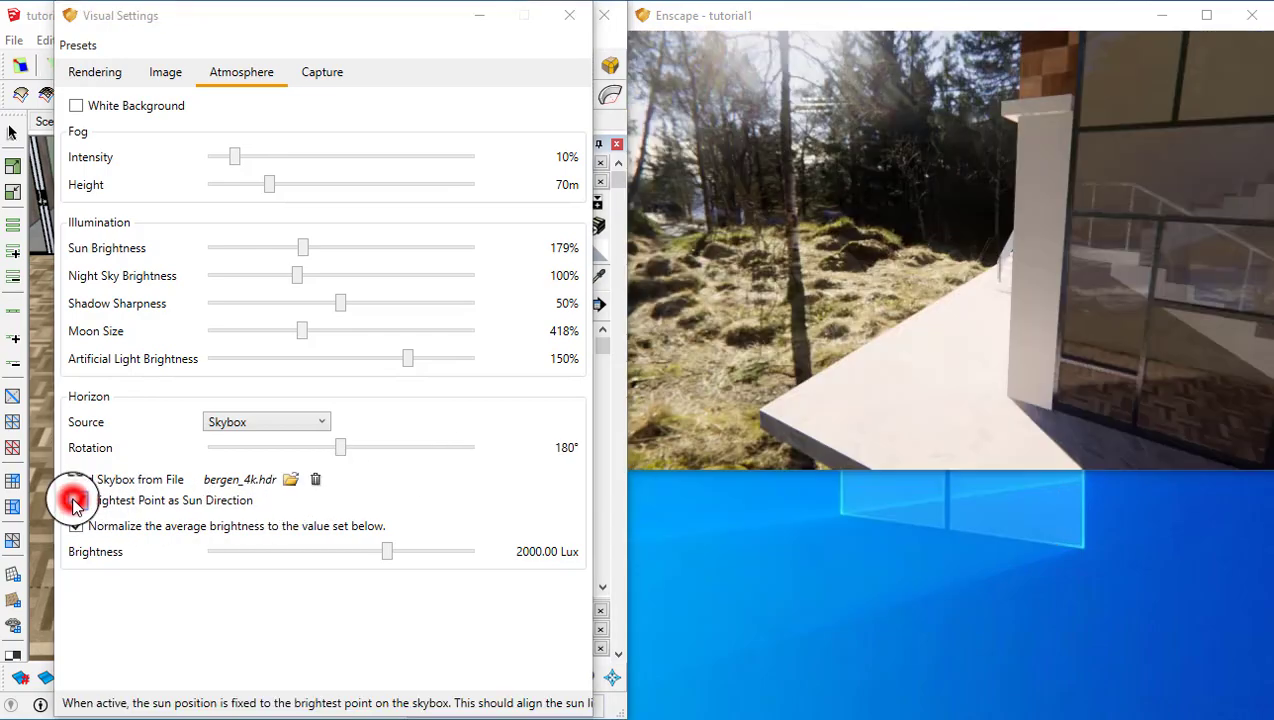
pyautogui.moveTo(1008, 390); pyautogui.dragTo(1008, 382)
pyautogui.moveTo(890, 404); pyautogui.dragTo(758, 313)
pyautogui.moveTo(960, 310); pyautogui.dragTo(867, 228)
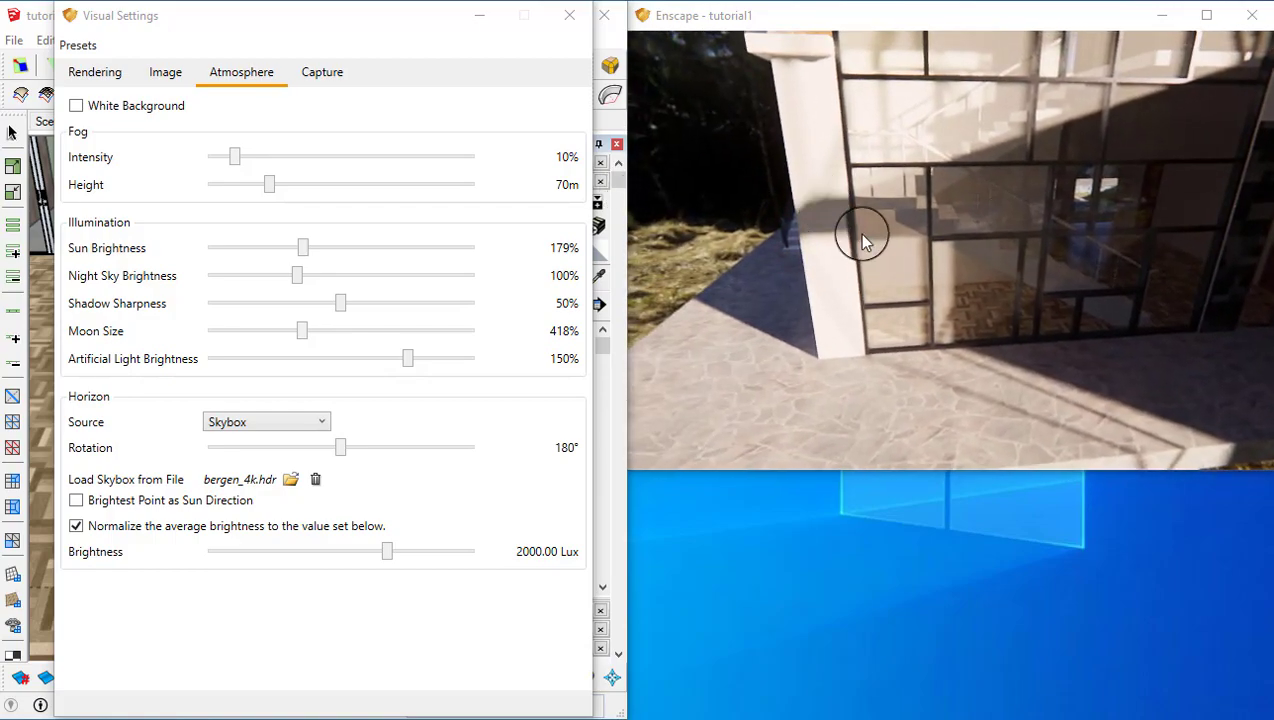
pyautogui.click(76, 500)
pyautogui.moveTo(790, 262); pyautogui.dragTo(830, 272)
pyautogui.moveTo(904, 284); pyautogui.dragTo(985, 330)
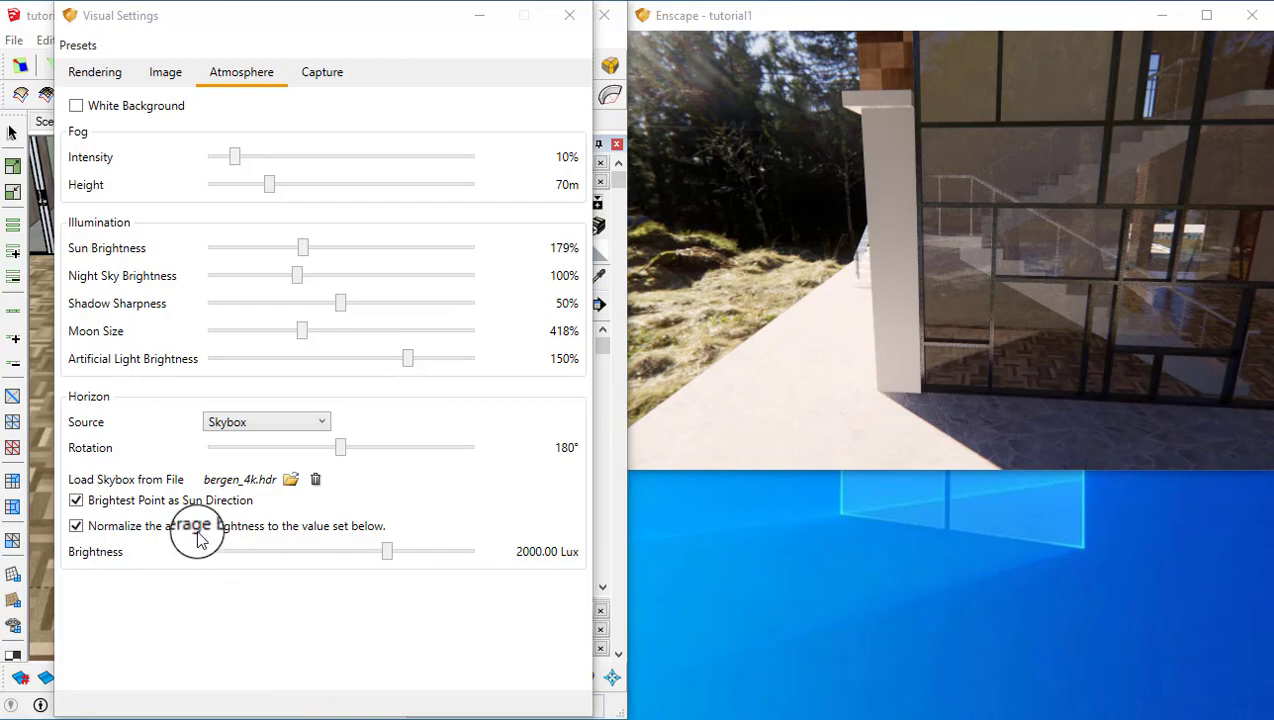
# - Try the skybox's average brightness at 0.10 Lux and look around the building
pyautogui.moveTo(387, 556); pyautogui.dragTo(188, 563)
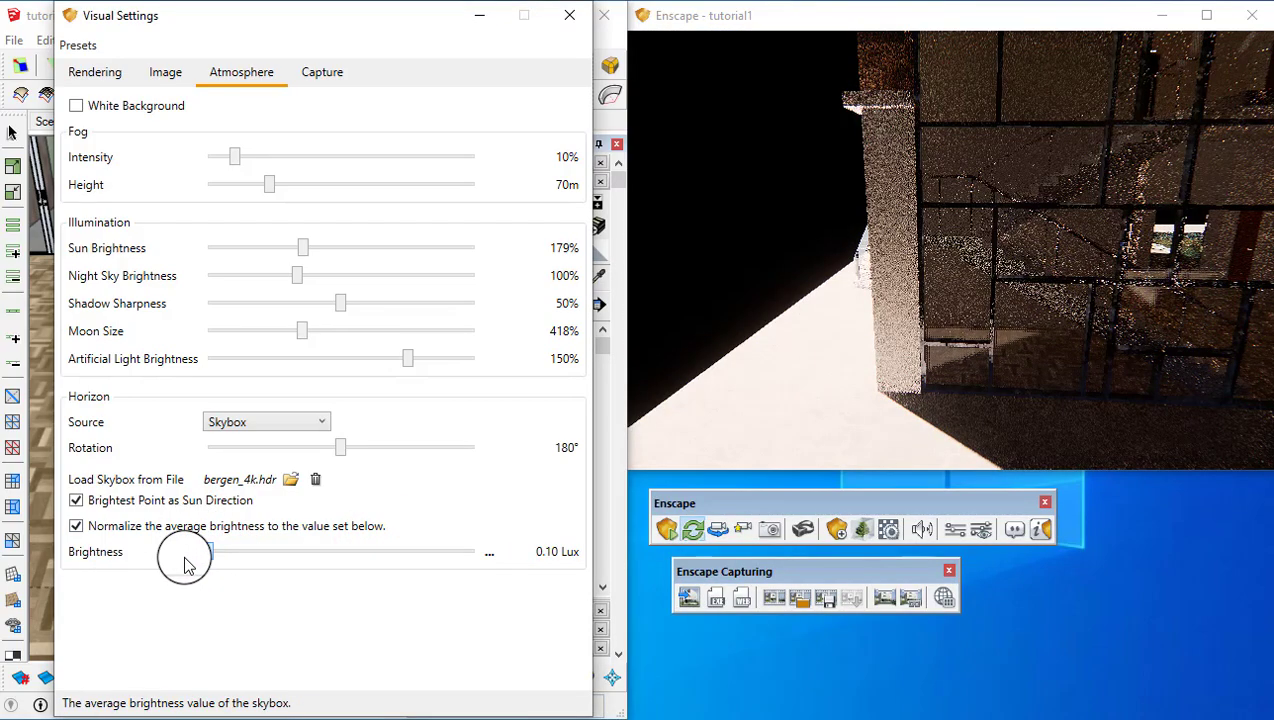
pyautogui.moveTo(806, 390)
pyautogui.mouseDown()
pyautogui.moveTo(785, 390)
pyautogui.moveTo(796, 384)
pyautogui.mouseUp()
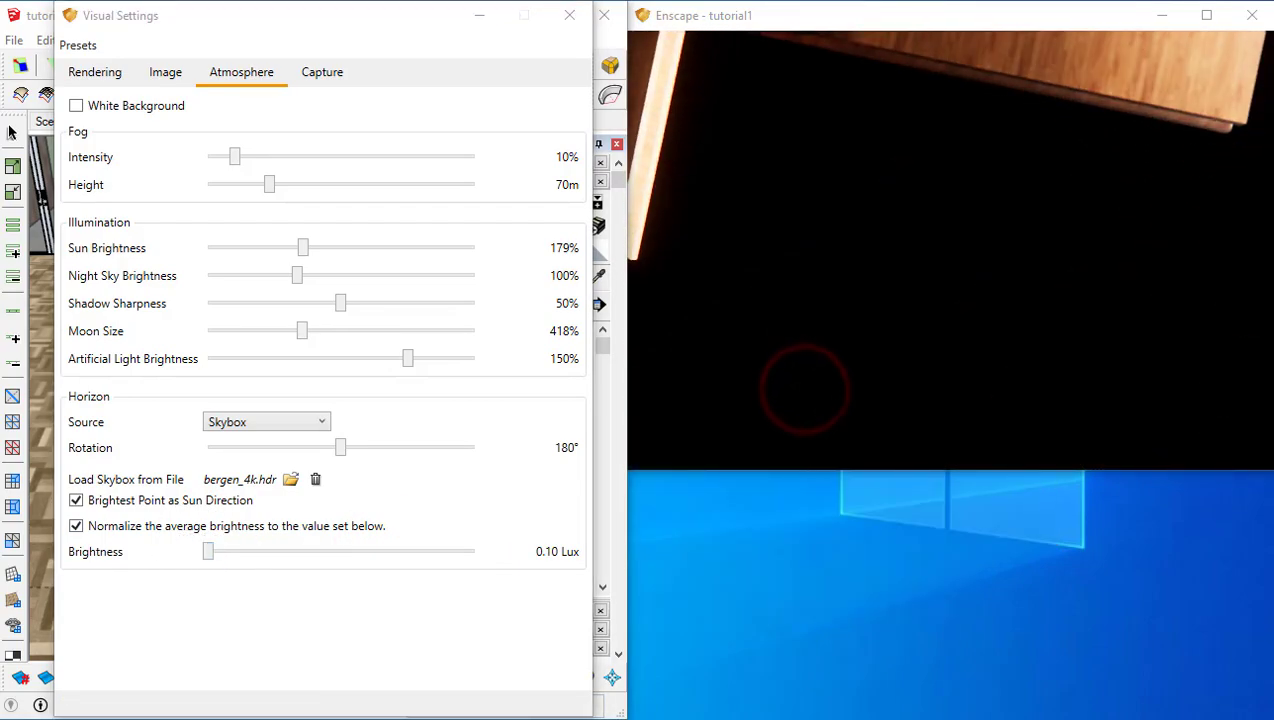
# - Try the Forest and Mountains horizon presets and look around the surroundings in each
pyautogui.click(275, 421)
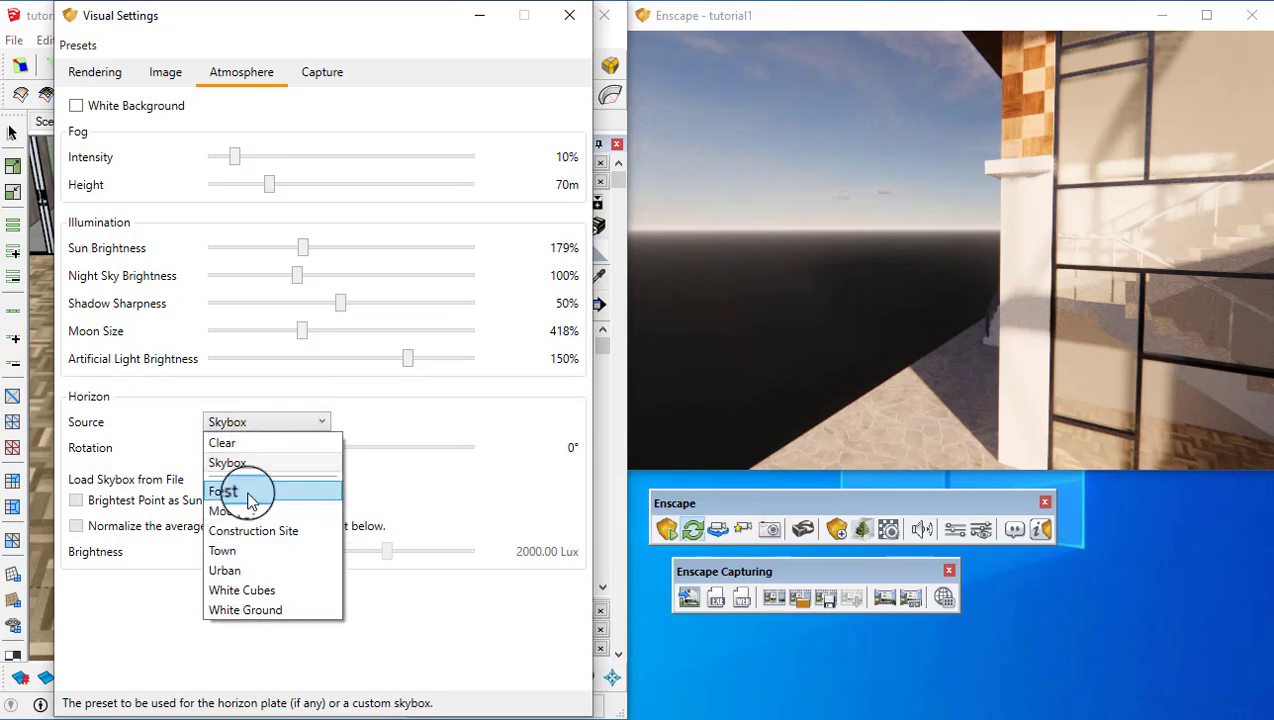
pyautogui.click(250, 490)
pyautogui.click(782, 330)
pyautogui.moveTo(782, 330); pyautogui.dragTo(811, 325)
pyautogui.click(322, 421)
pyautogui.click(242, 509)
pyautogui.click(828, 293)
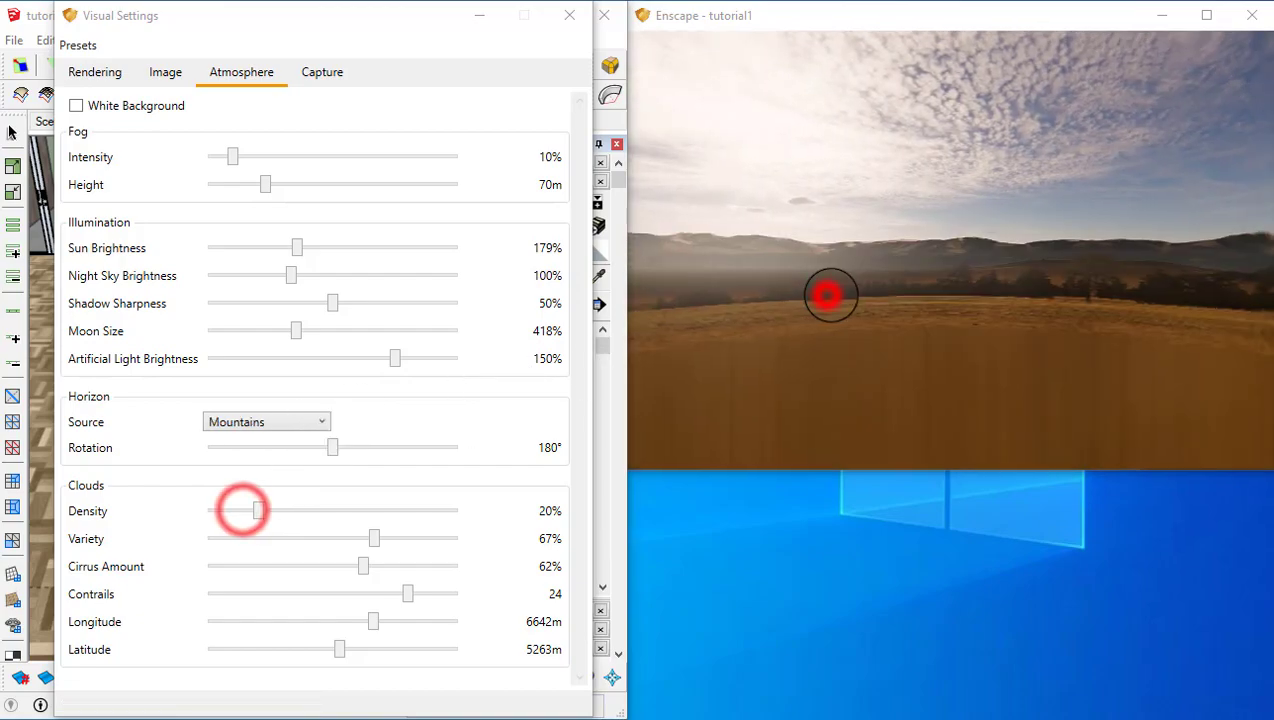
# - Try the Construction Site, Town and Urban horizon presets in turn and look at each horizon
pyautogui.click(322, 421)
pyautogui.click(264, 529)
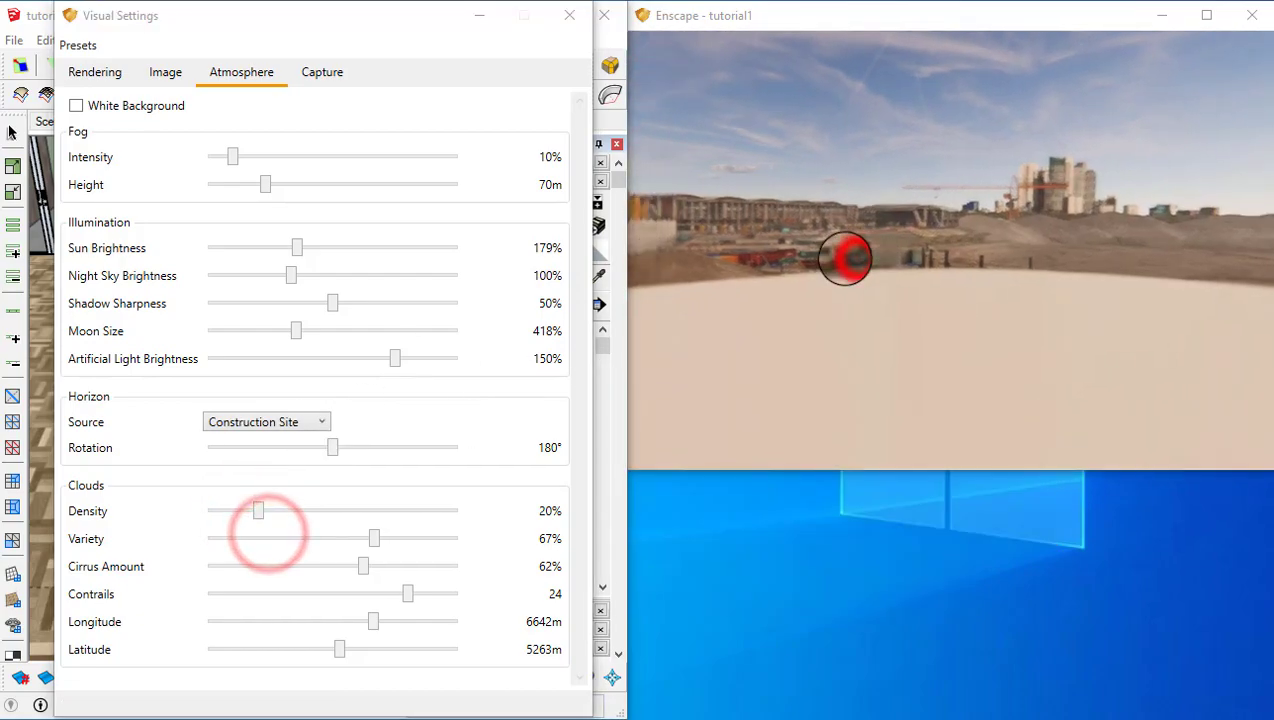
pyautogui.click(845, 262)
pyautogui.click(322, 421)
pyautogui.click(242, 552)
pyautogui.click(759, 242)
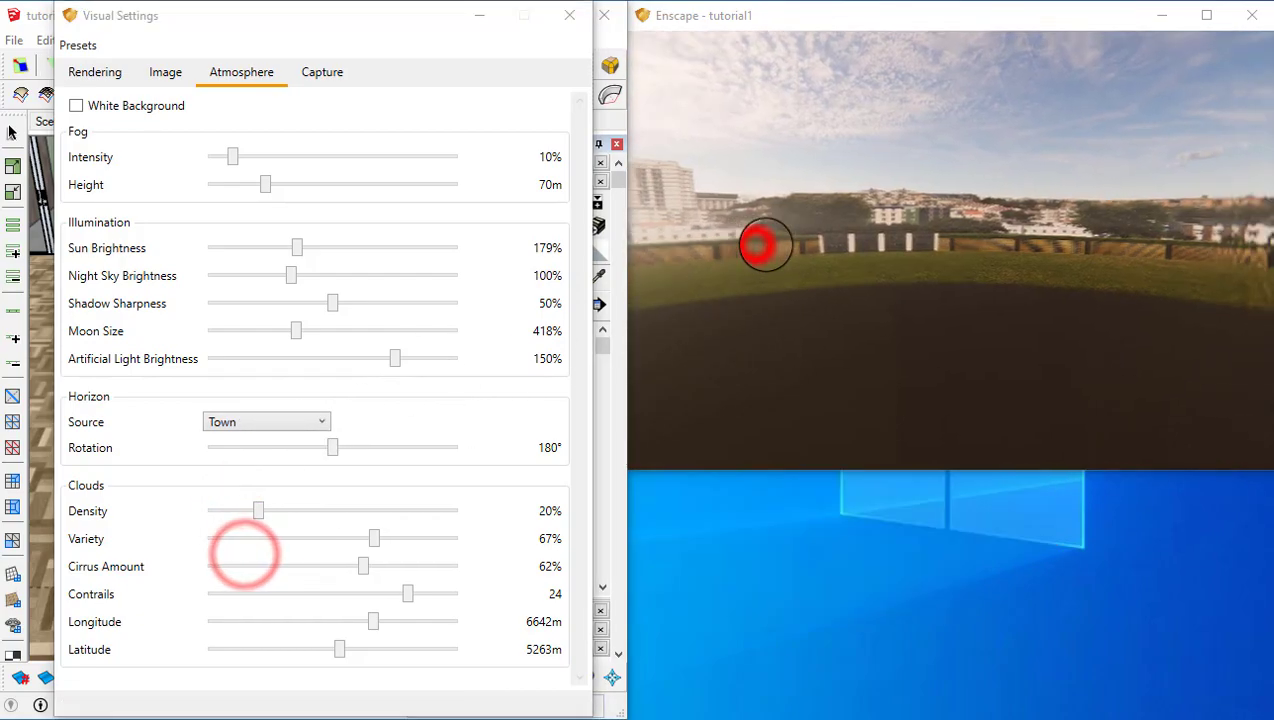
pyautogui.click(236, 569)
pyautogui.click(893, 284)
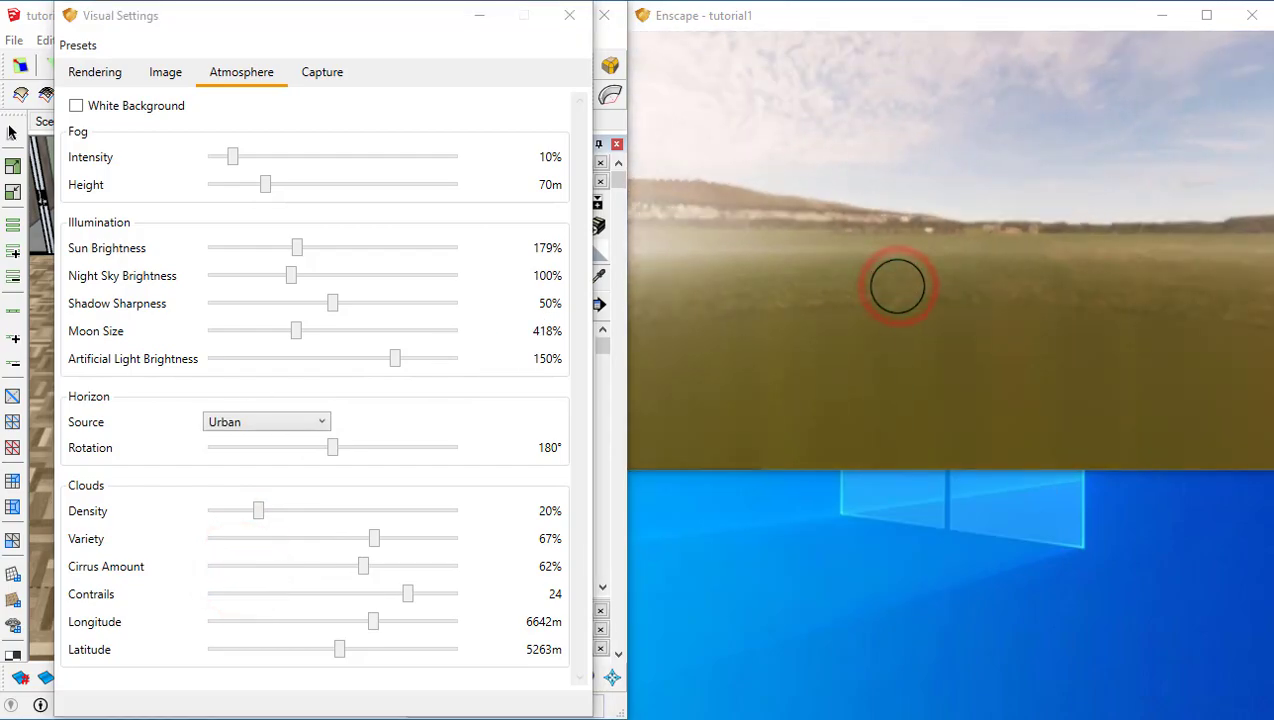
# - Try the White Cubes and White Ground horizon presets and look at each horizon
pyautogui.click(266, 422)
pyautogui.click(262, 594)
pyautogui.click(790, 245)
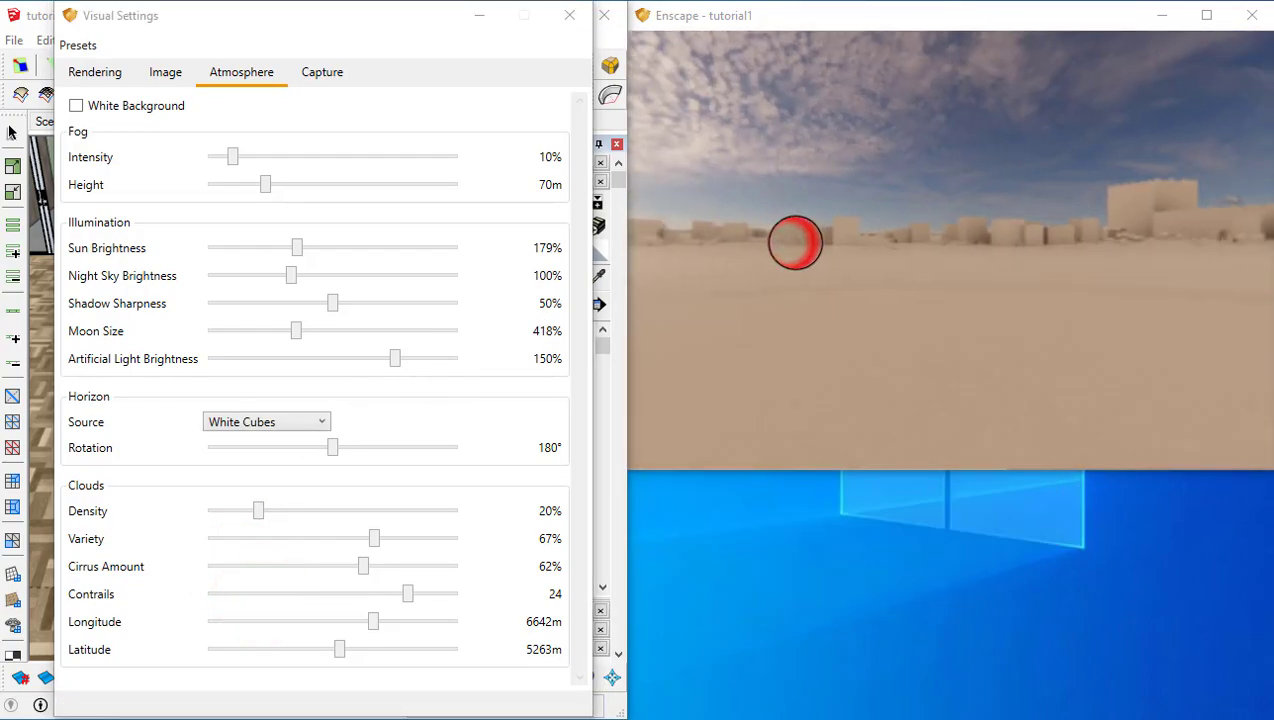
pyautogui.click(250, 421)
pyautogui.click(262, 614)
pyautogui.click(1135, 265)
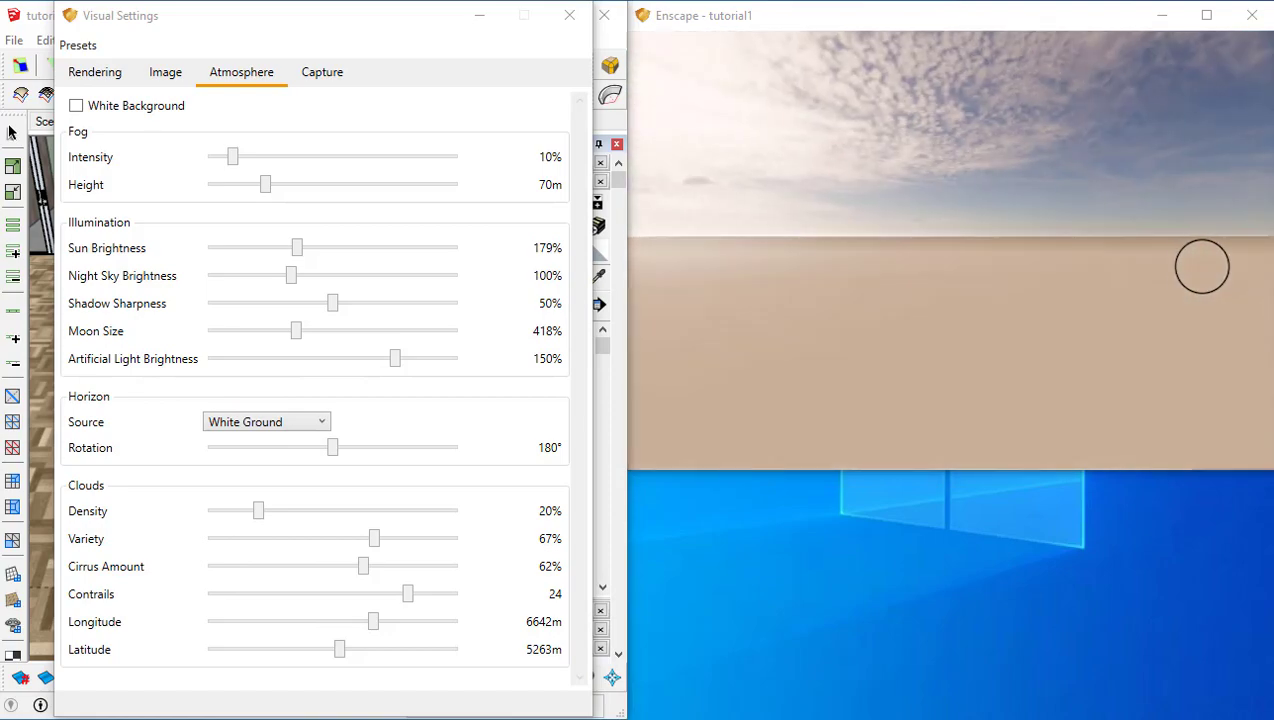
# - Set the horizon source to Town and its rotation to 168°
pyautogui.click(318, 421)
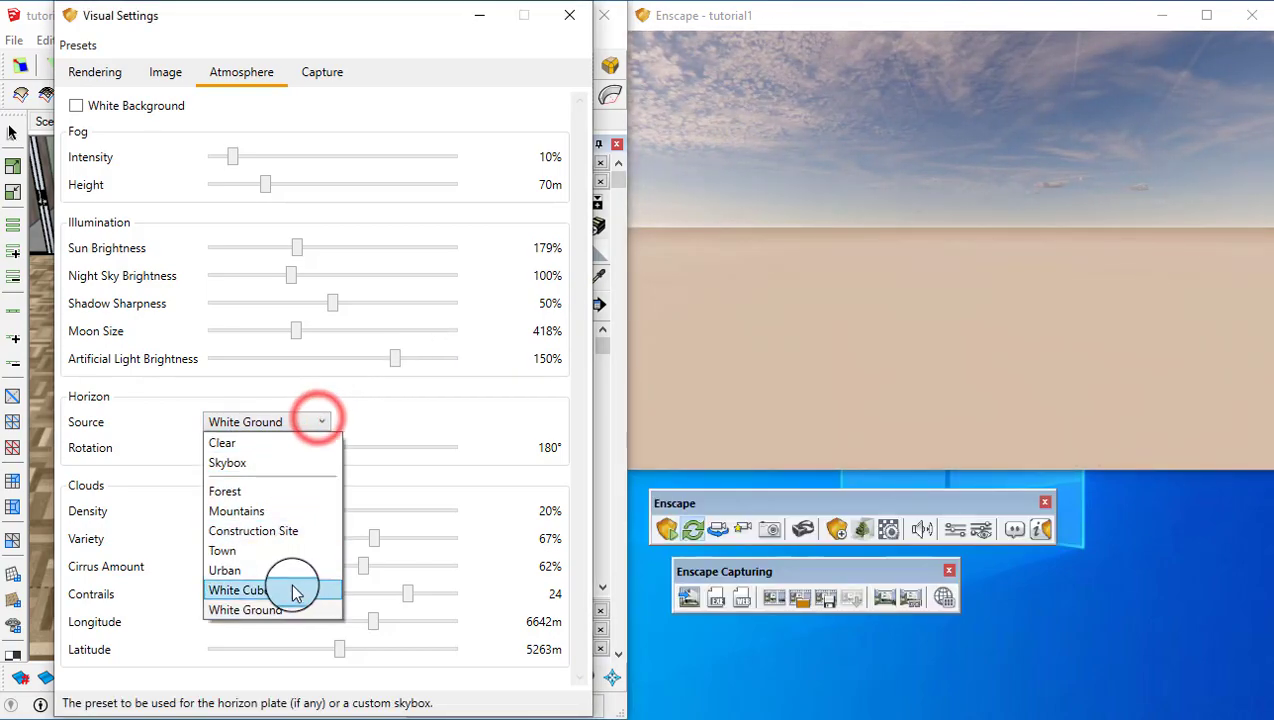
pyautogui.click(278, 560)
pyautogui.click(268, 422)
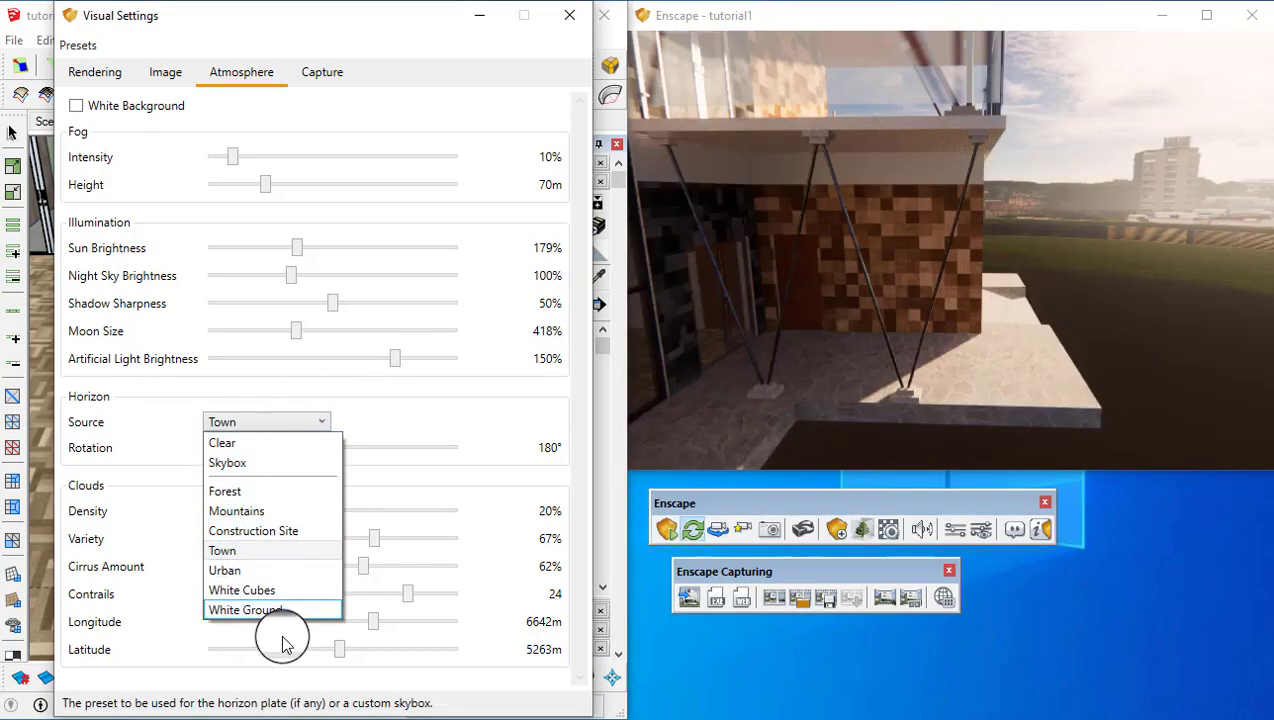
pyautogui.click(475, 432)
pyautogui.moveTo(330, 447)
pyautogui.mouseDown()
pyautogui.moveTo(364, 447)
pyautogui.moveTo(327, 450)
pyautogui.mouseUp()
# - Set the clouds to 71% density, 49% variety, 53% cirrus amount, 29 contrails, 2951 m longitude and 6731 m latitude
pyautogui.moveTo(258, 521); pyautogui.dragTo(340, 566)
pyautogui.moveTo(407, 594); pyautogui.dragTo(449, 594)
pyautogui.moveTo(373, 623); pyautogui.dragTo(281, 622)
pyautogui.moveTo(340, 650); pyautogui.dragTo(380, 650)
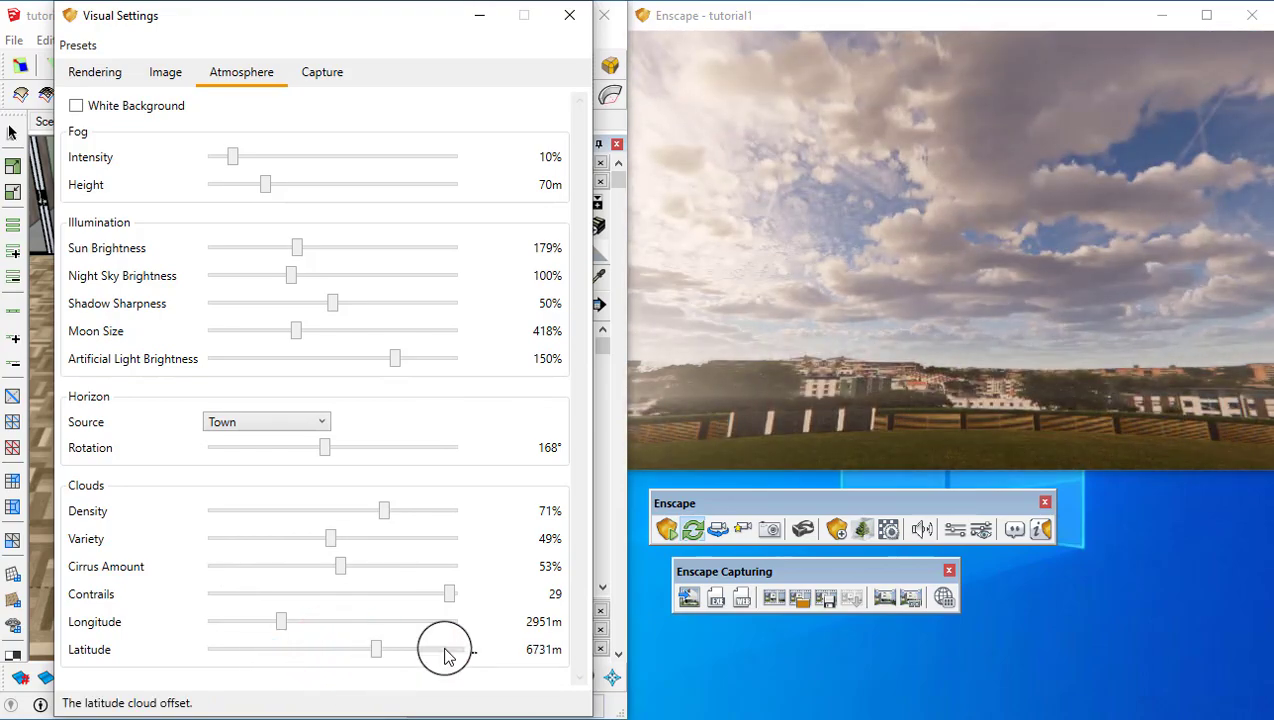
# - Try a Custom capture resolution with the viewport aspect ratio, and return the resolution to Full HD
pyautogui.click(328, 76)
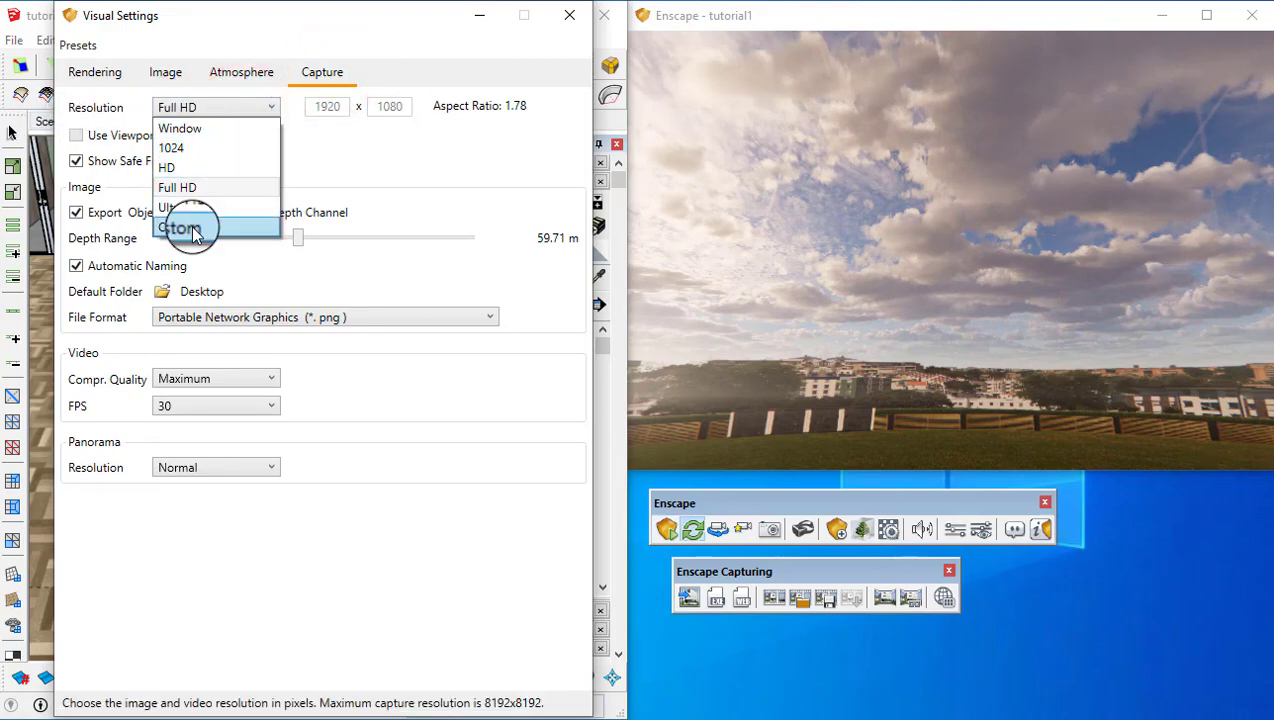
pyautogui.click(185, 229)
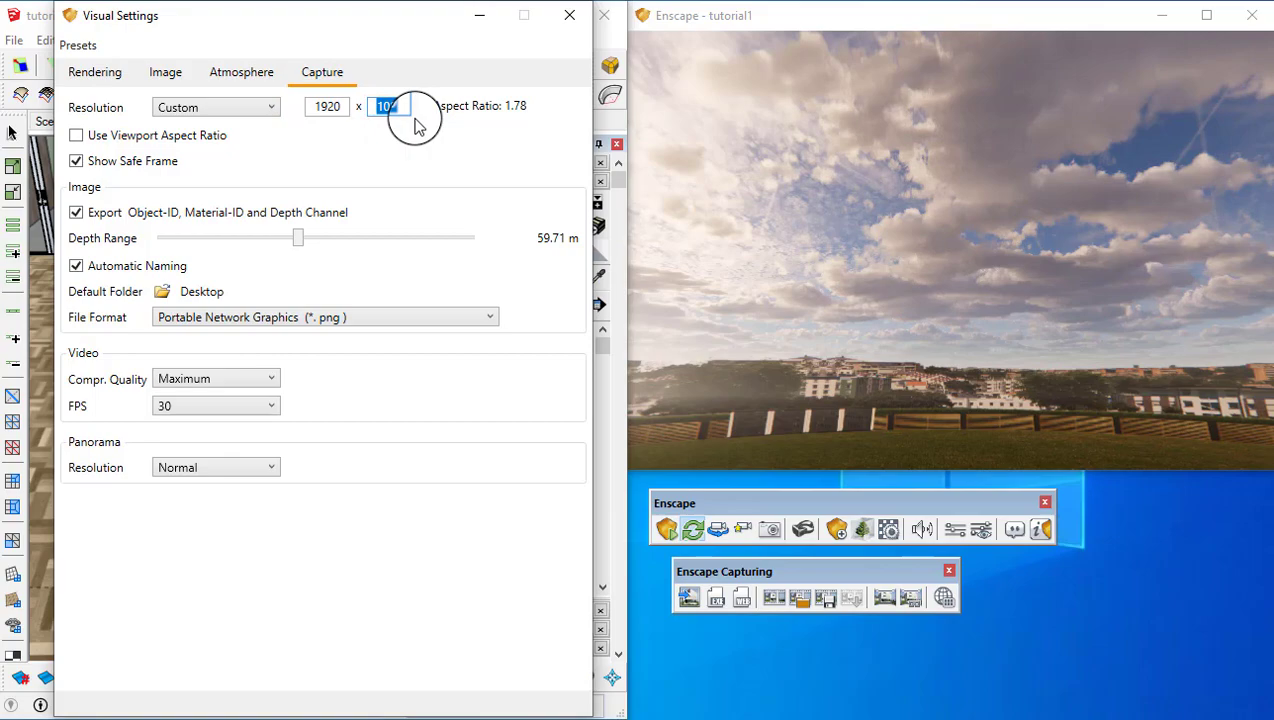
pyautogui.click(77, 135)
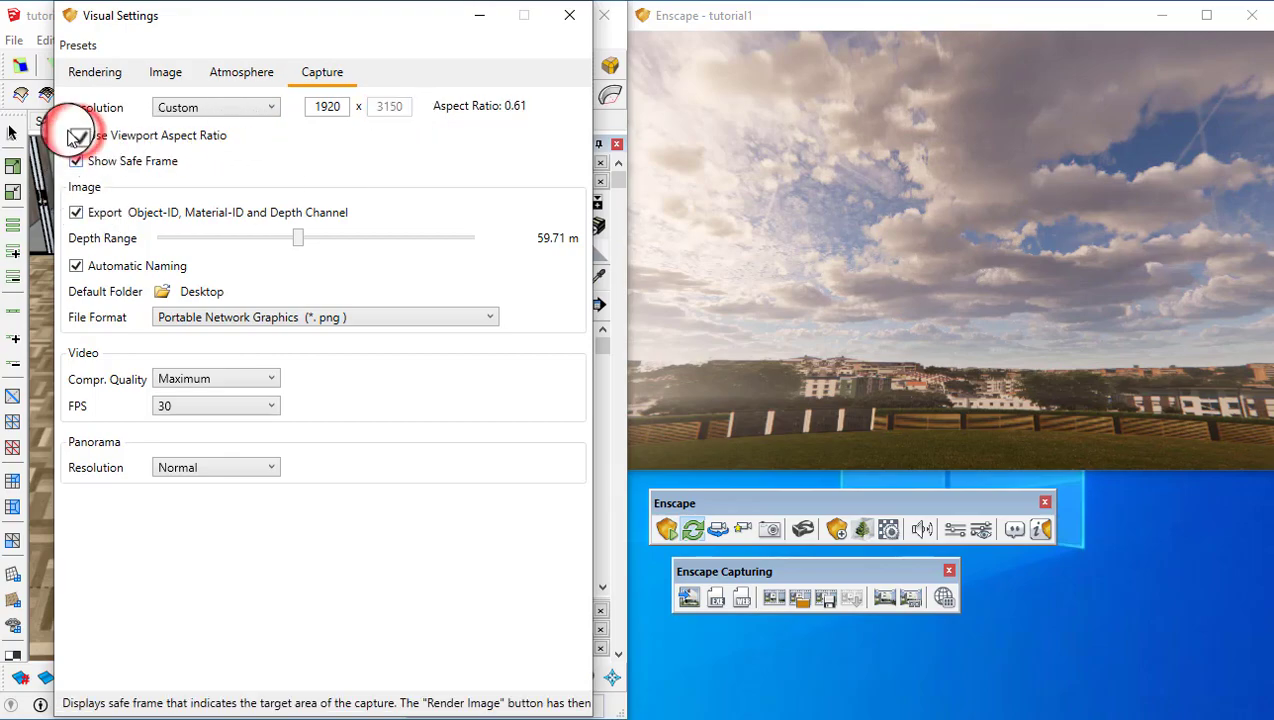
pyautogui.click(336, 106)
pyautogui.click(266, 107)
pyautogui.click(234, 182)
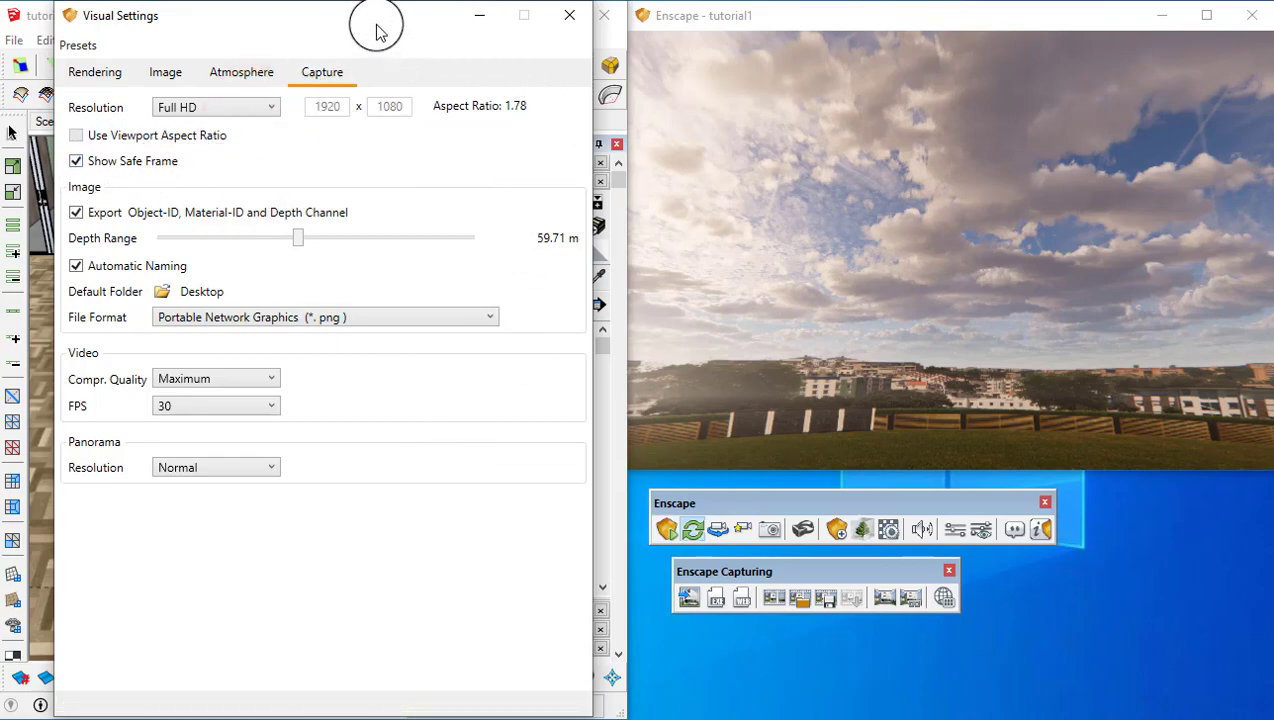
# - Start an image render to preview the safe frame, aim the view at the glass facade, and cancel the render
pyautogui.click(287, 583)
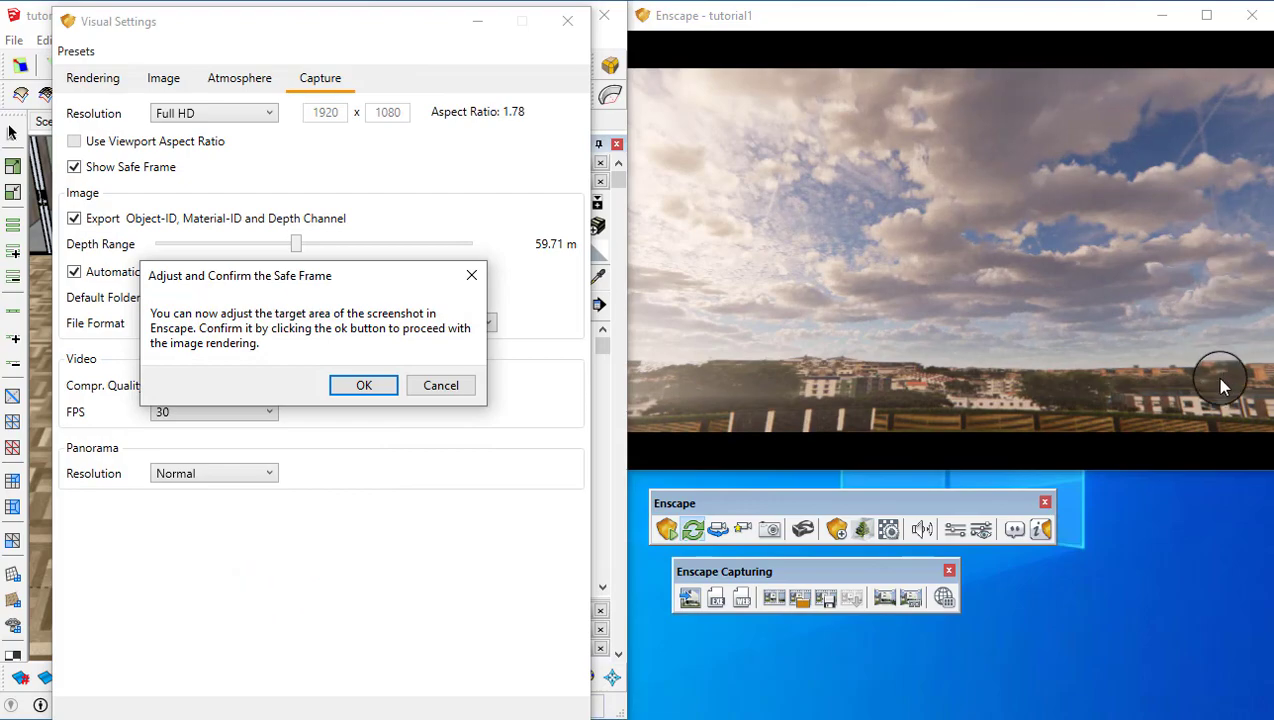
pyautogui.moveTo(870, 298); pyautogui.dragTo(872, 213)
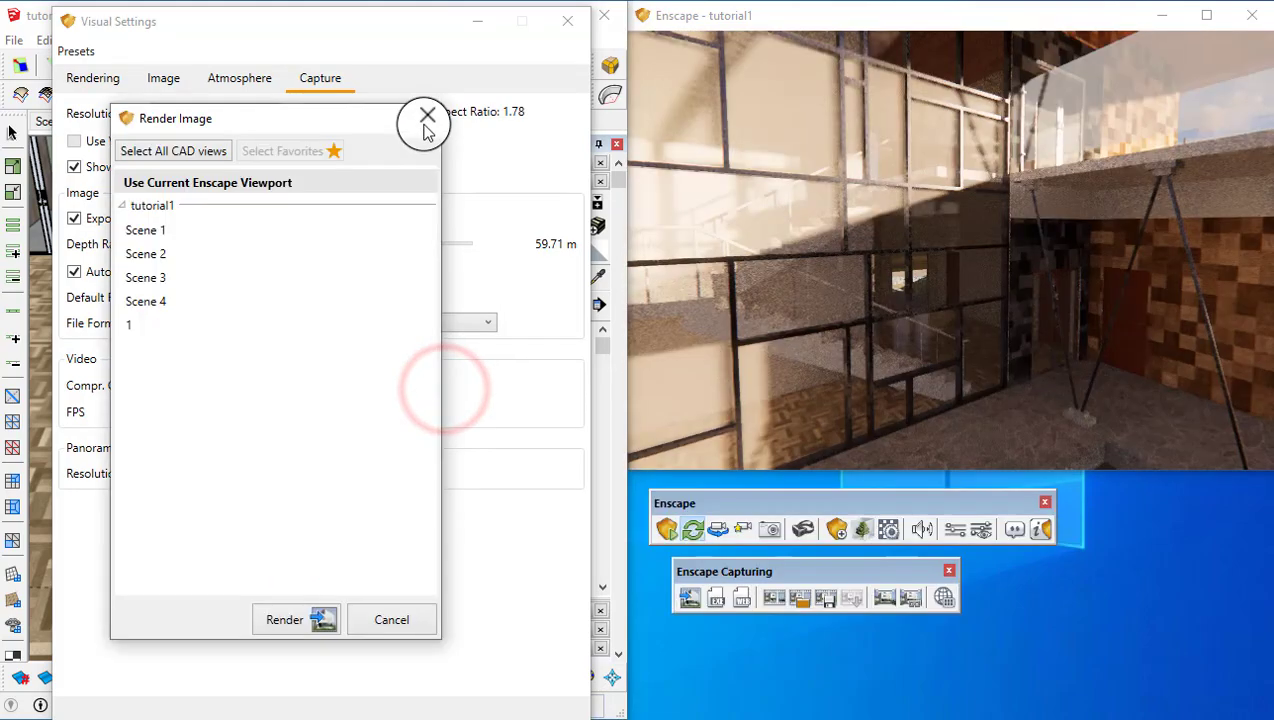
pyautogui.click(427, 119)
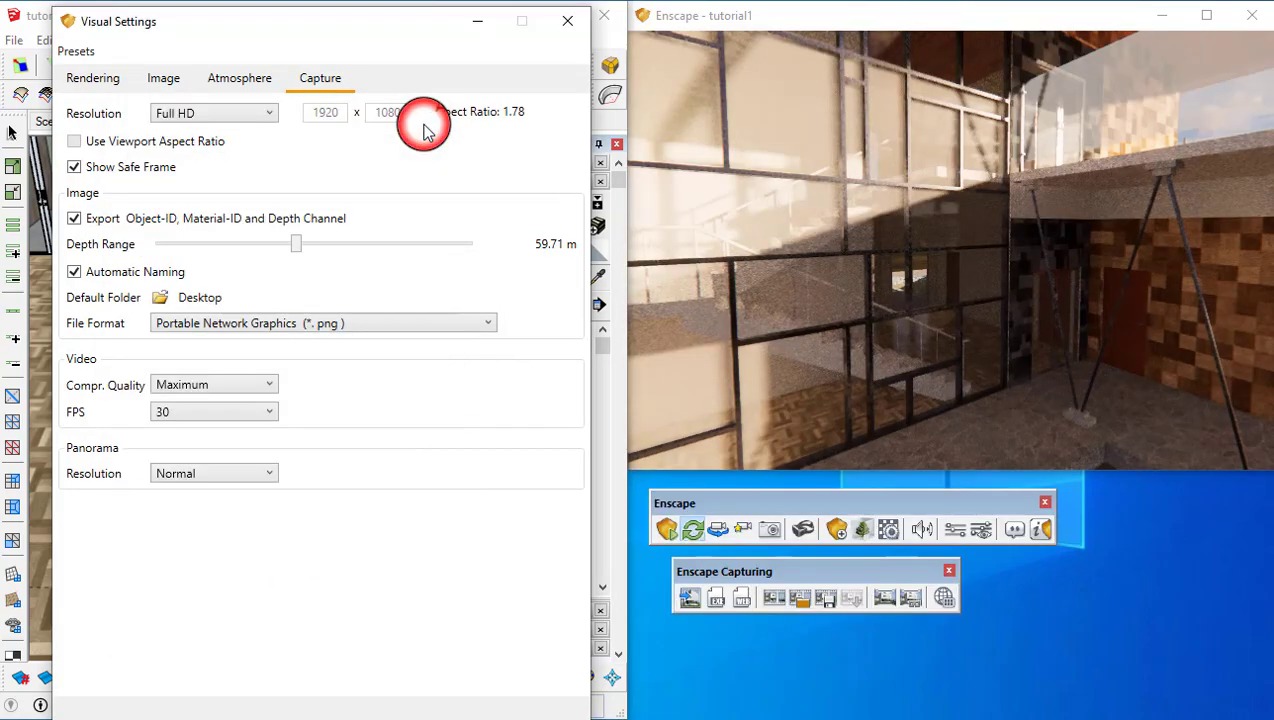
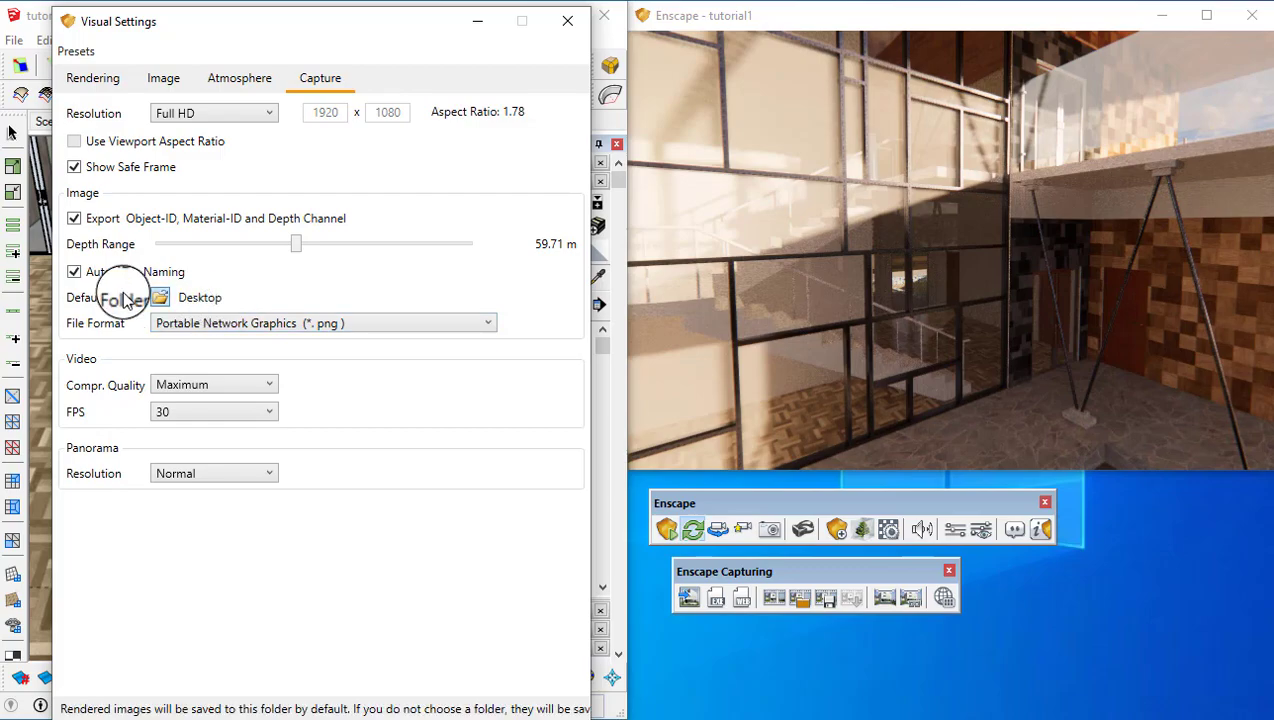
# - Examine the capture options for image file format, video compression quality, frame rate and panorama resolution, keeping PNG, Maximum, 30 and Normal
pyautogui.click(168, 324)
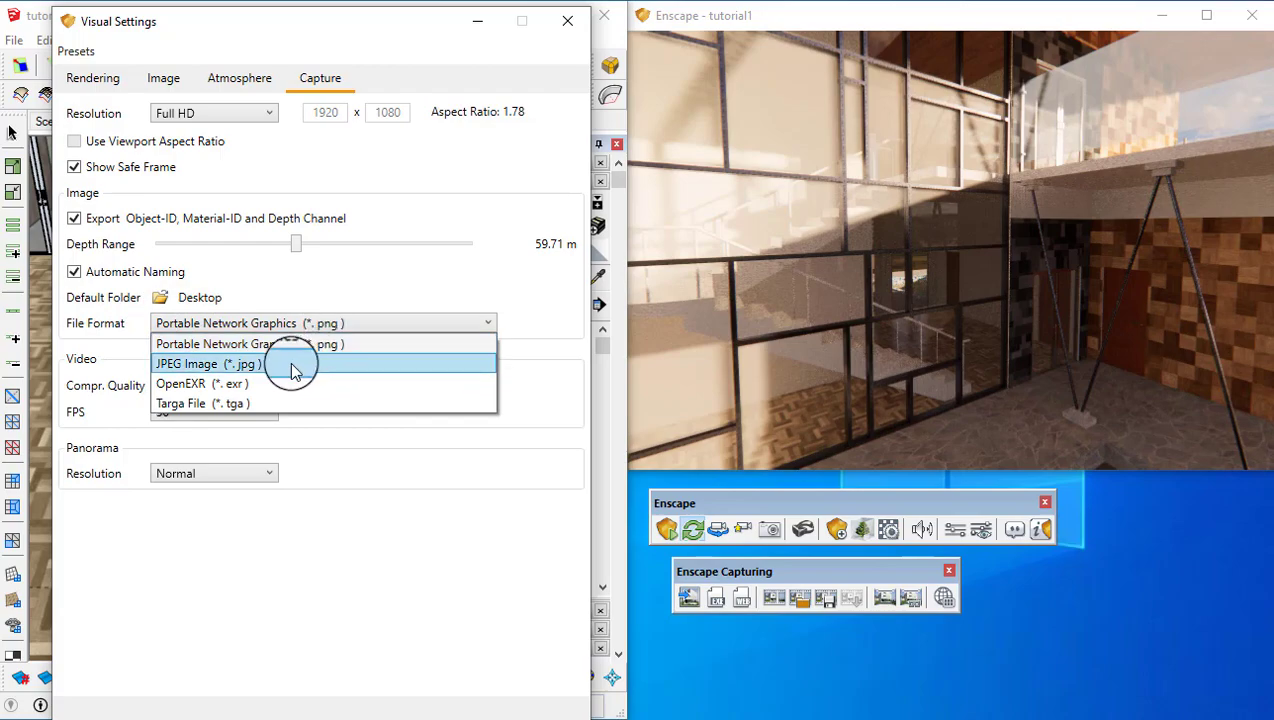
pyautogui.click(127, 377)
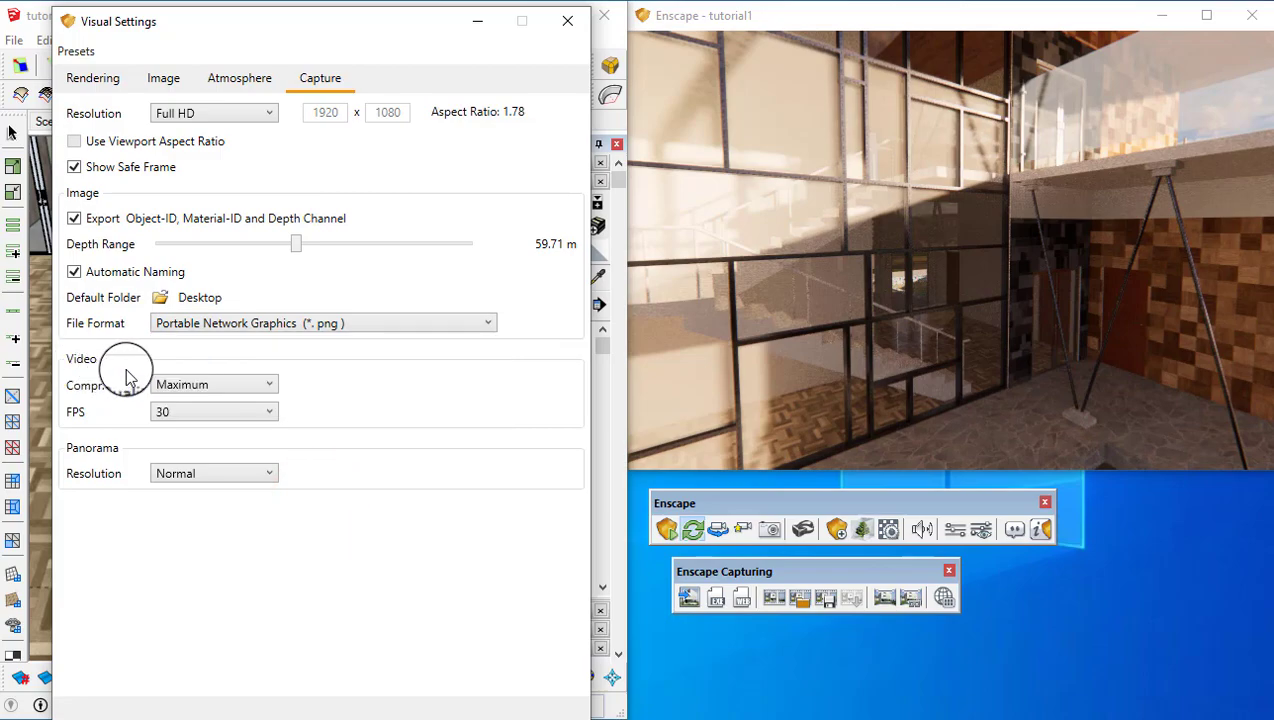
pyautogui.click(210, 384)
pyautogui.click(210, 384)
pyautogui.click(208, 411)
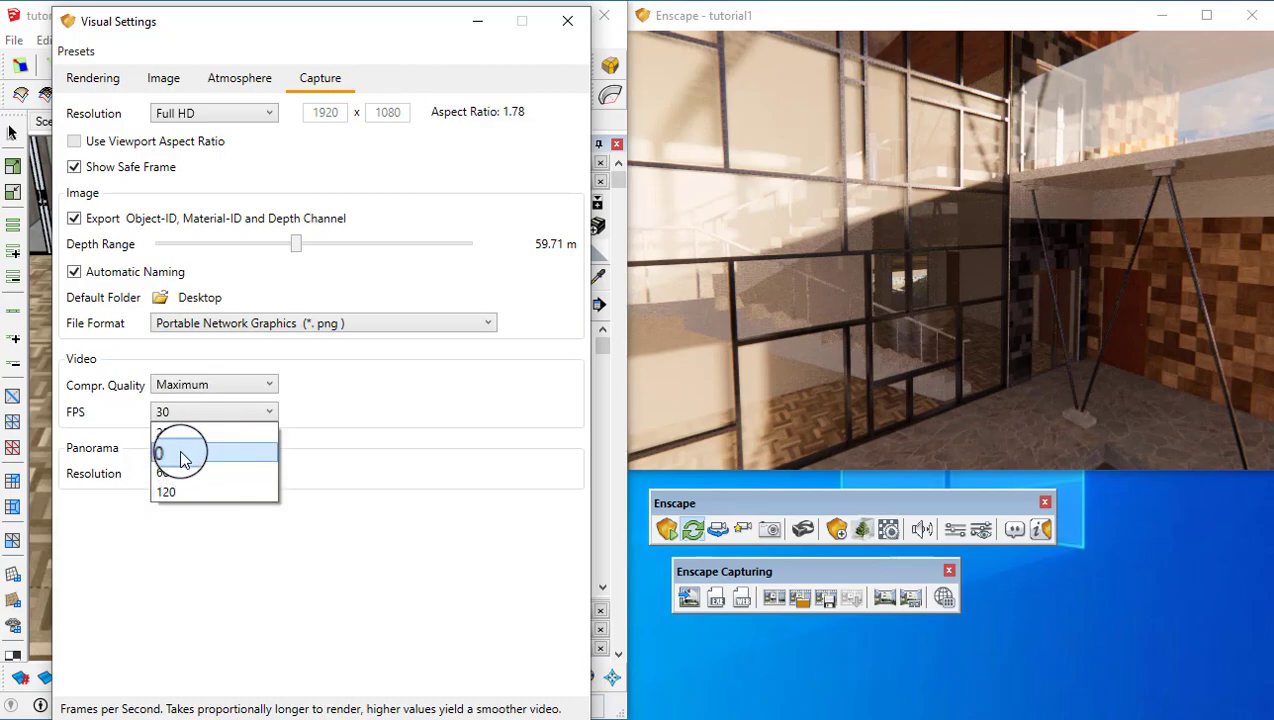
pyautogui.click(180, 455)
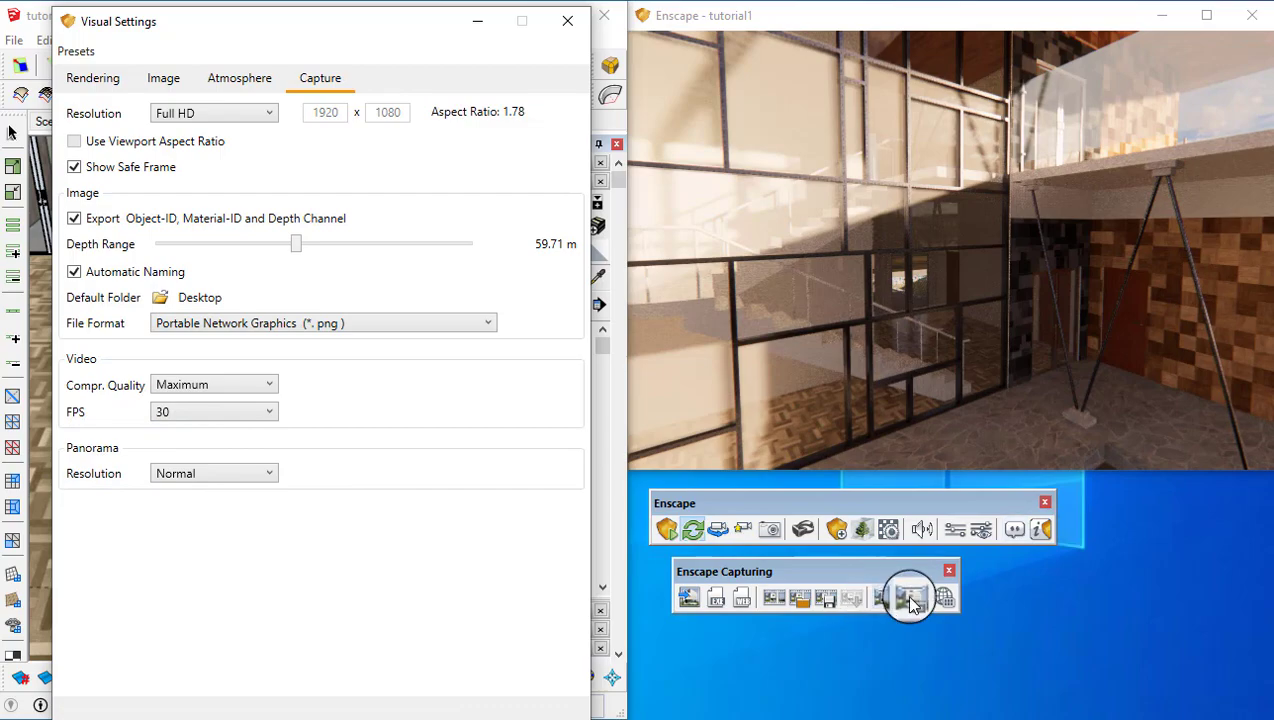
pyautogui.click(233, 473)
pyautogui.click(347, 520)
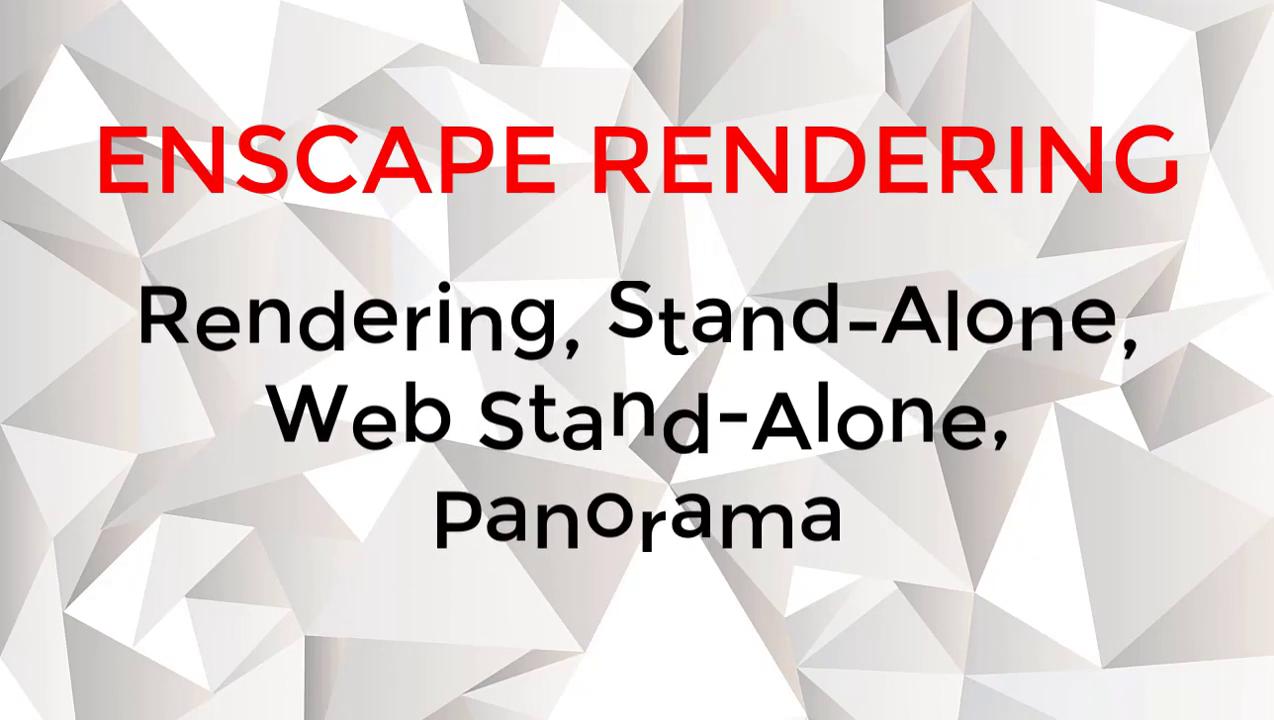
pyautogui.click(746, 592)
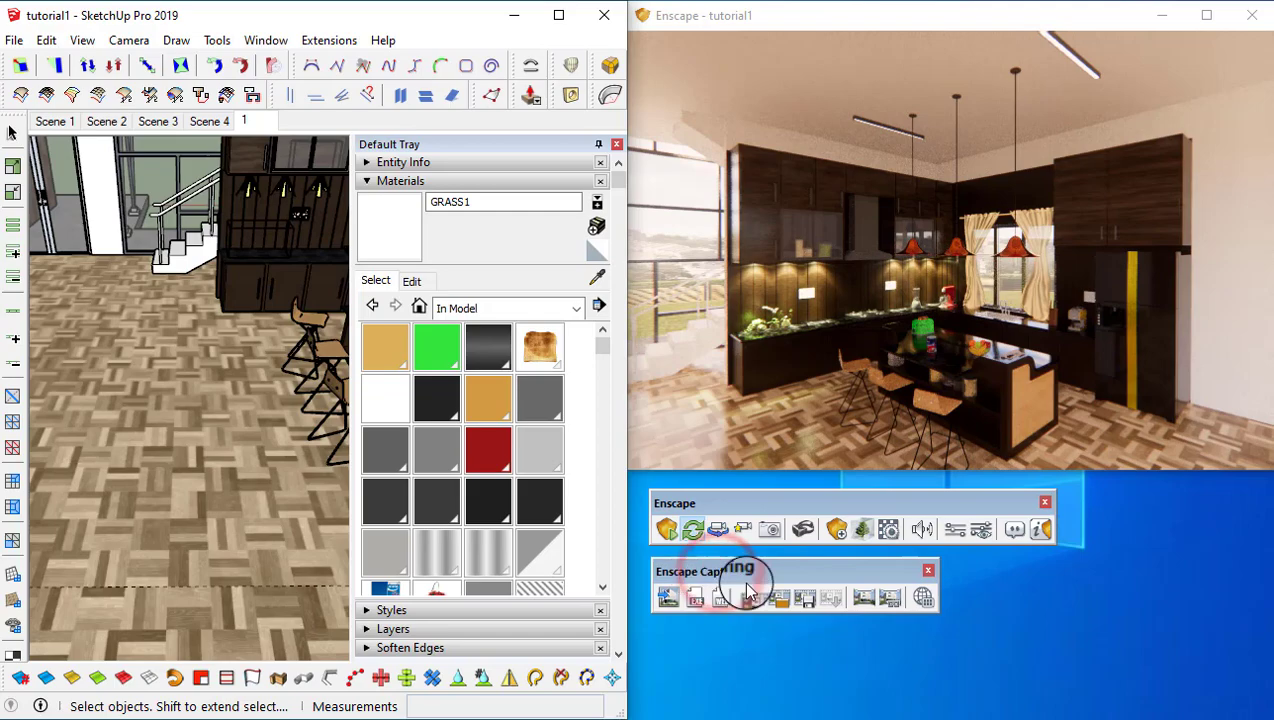
# - Export the scene as an executable standalone and open the exported file
pyautogui.click(695, 603)
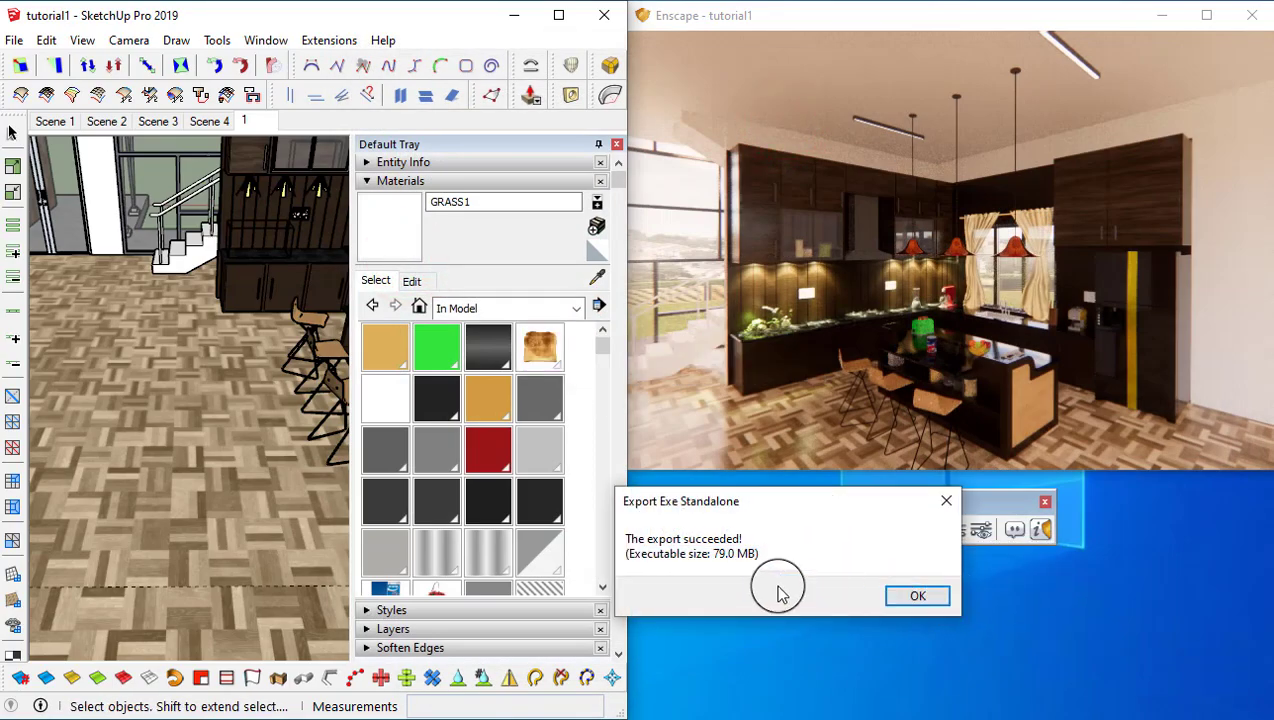
pyautogui.click(917, 596)
pyautogui.click(1150, 535)
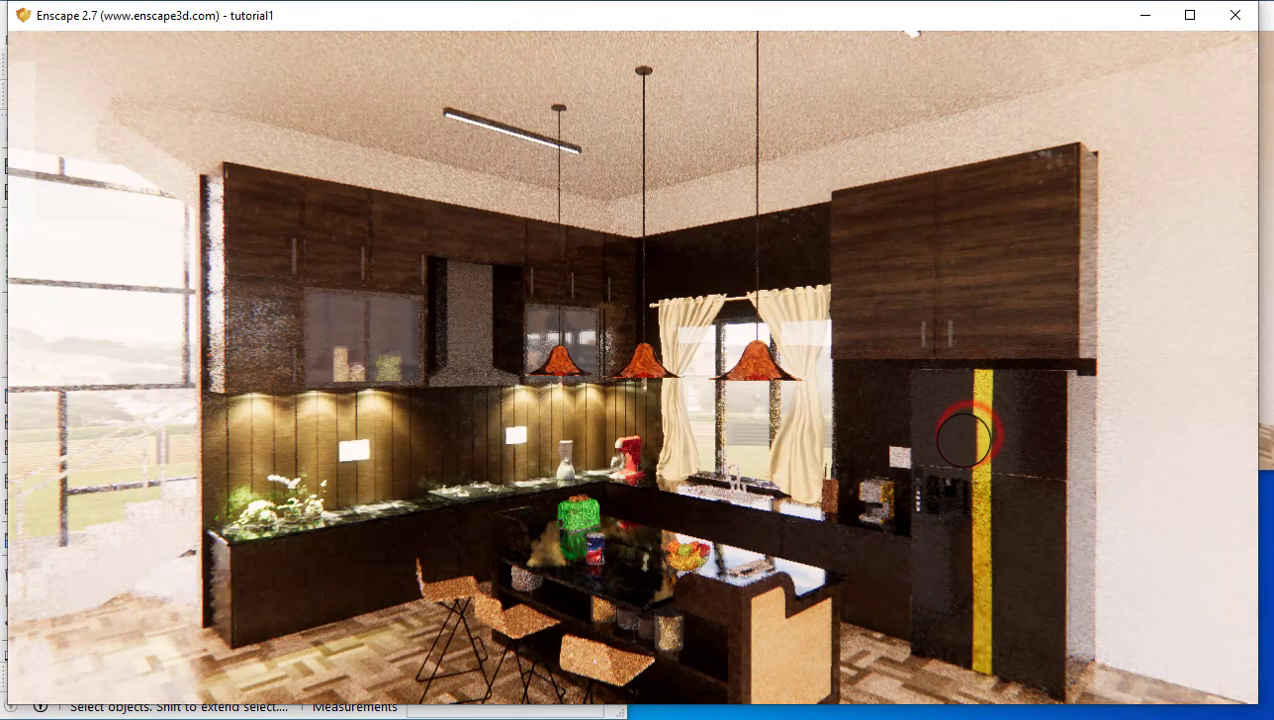
# - Move around the kitchen in the exported standalone viewer and examine its Devices settings
pyautogui.moveTo(964, 437); pyautogui.dragTo(1012, 459)
pyautogui.moveTo(921, 411); pyautogui.dragTo(875, 363)
pyautogui.press('e')
pyautogui.moveTo(539, 345); pyautogui.dragTo(531, 315)
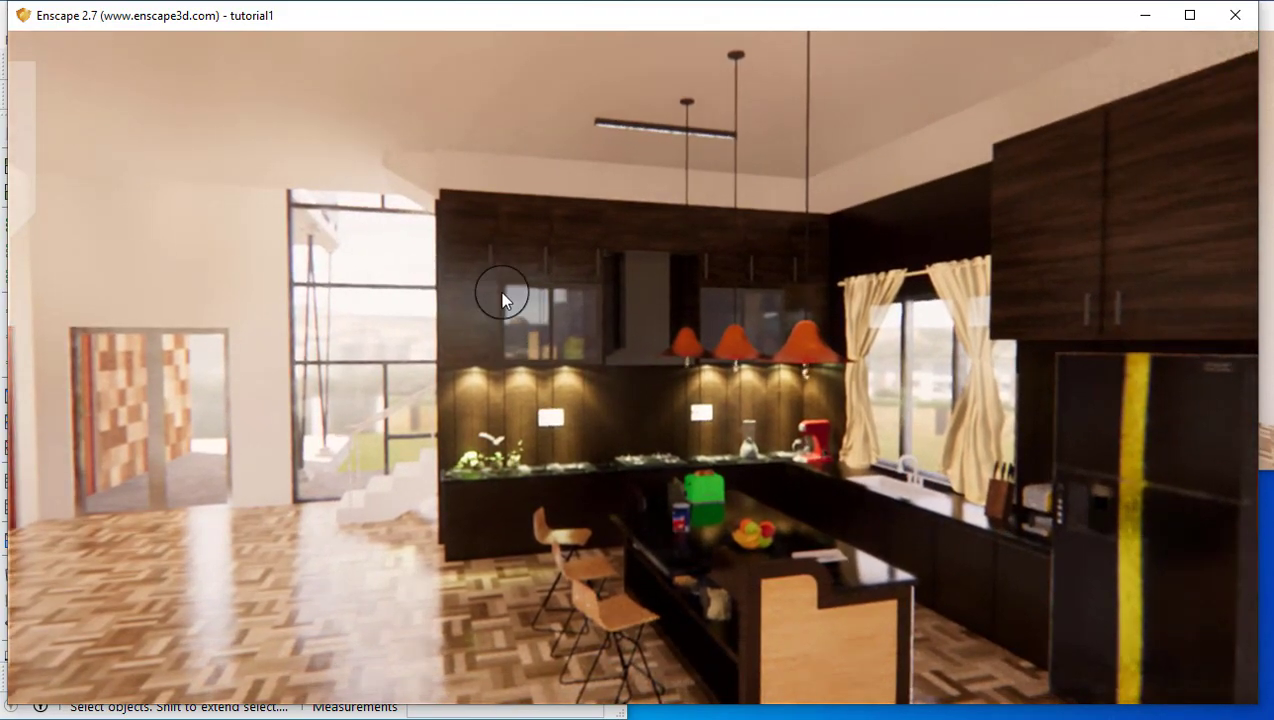
pyautogui.click(28, 188)
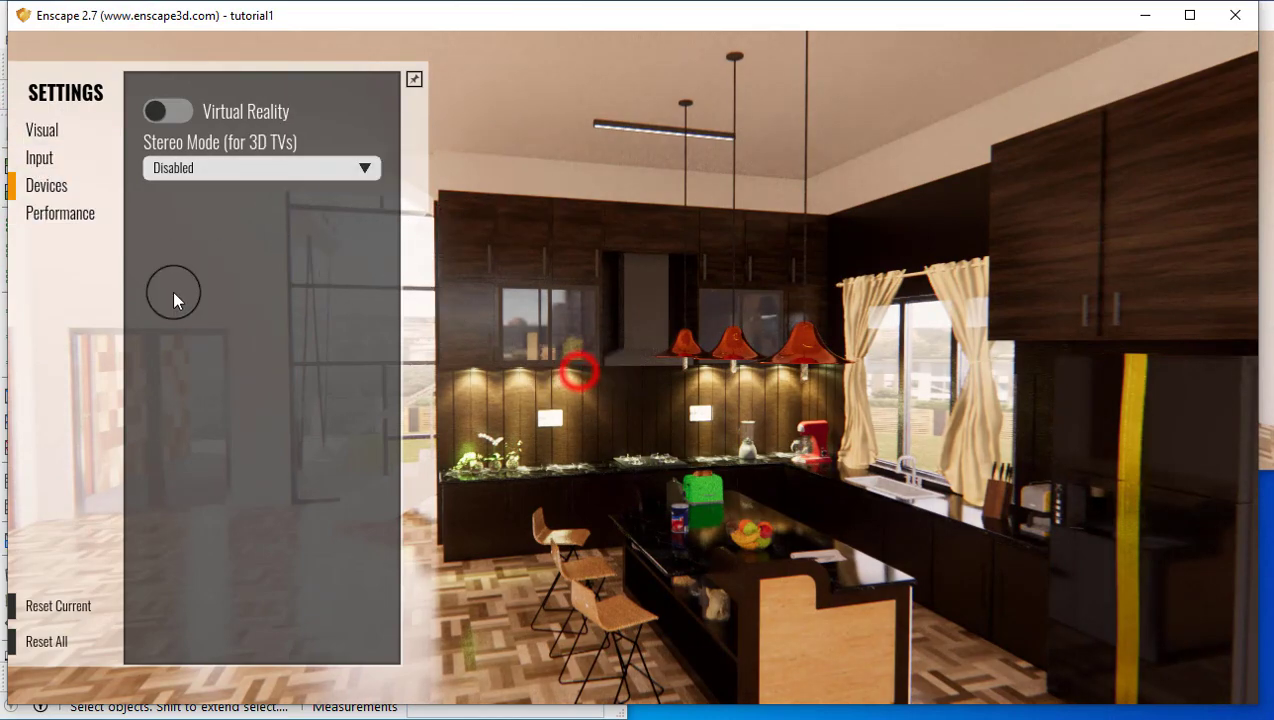
pyautogui.click(472, 488)
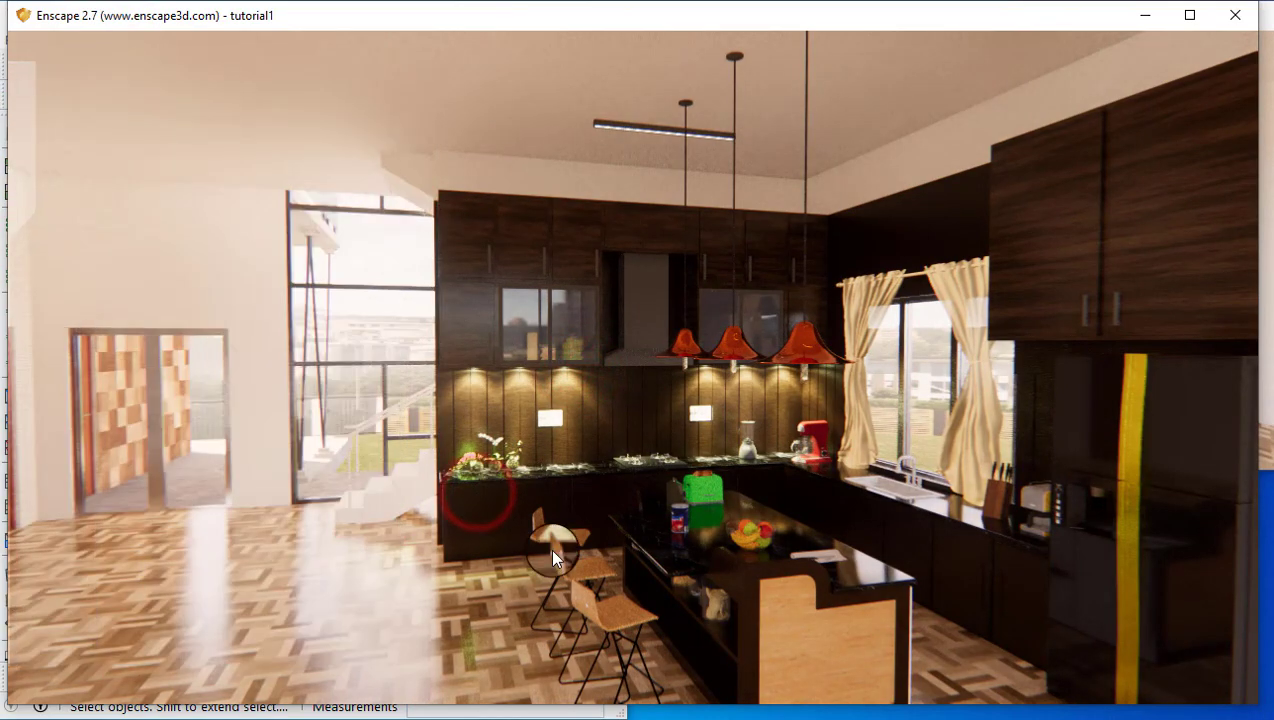
pyautogui.moveTo(521, 408); pyautogui.dragTo(544, 406)
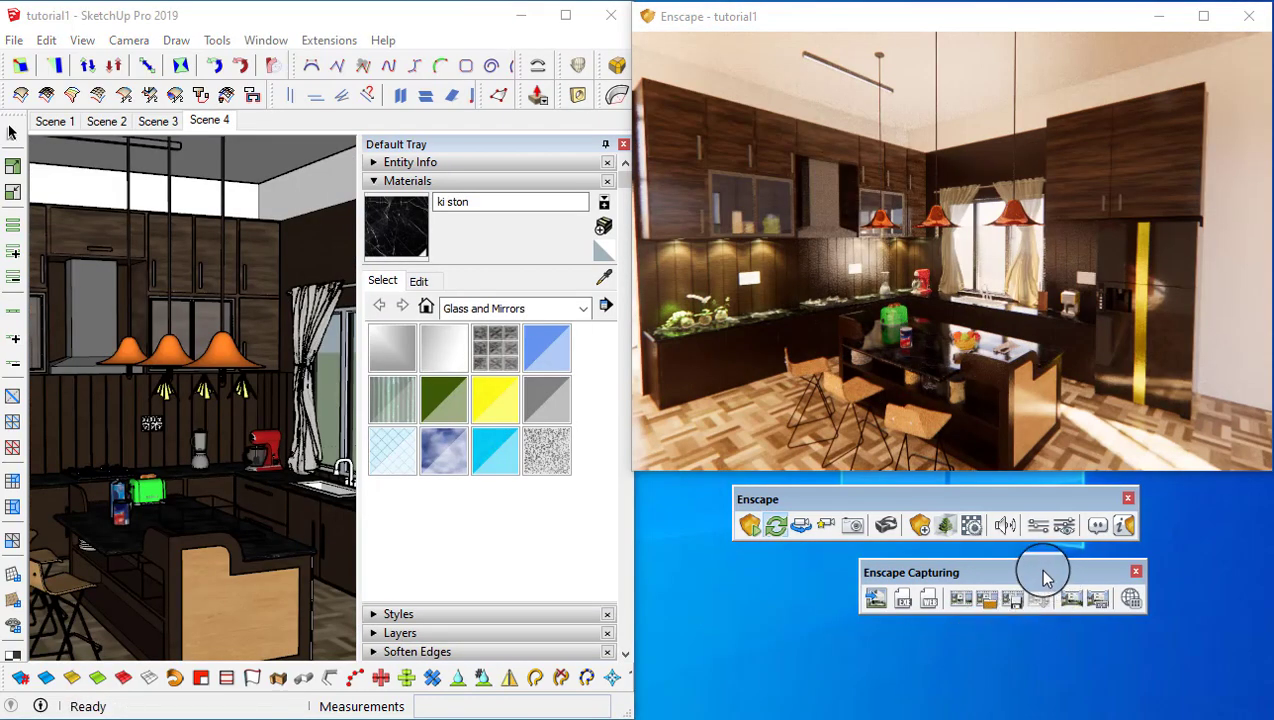
# - Switch to the Facebook post with the 360 image samples, open the first image and look around the bedroom
pyautogui.click(1093, 607)
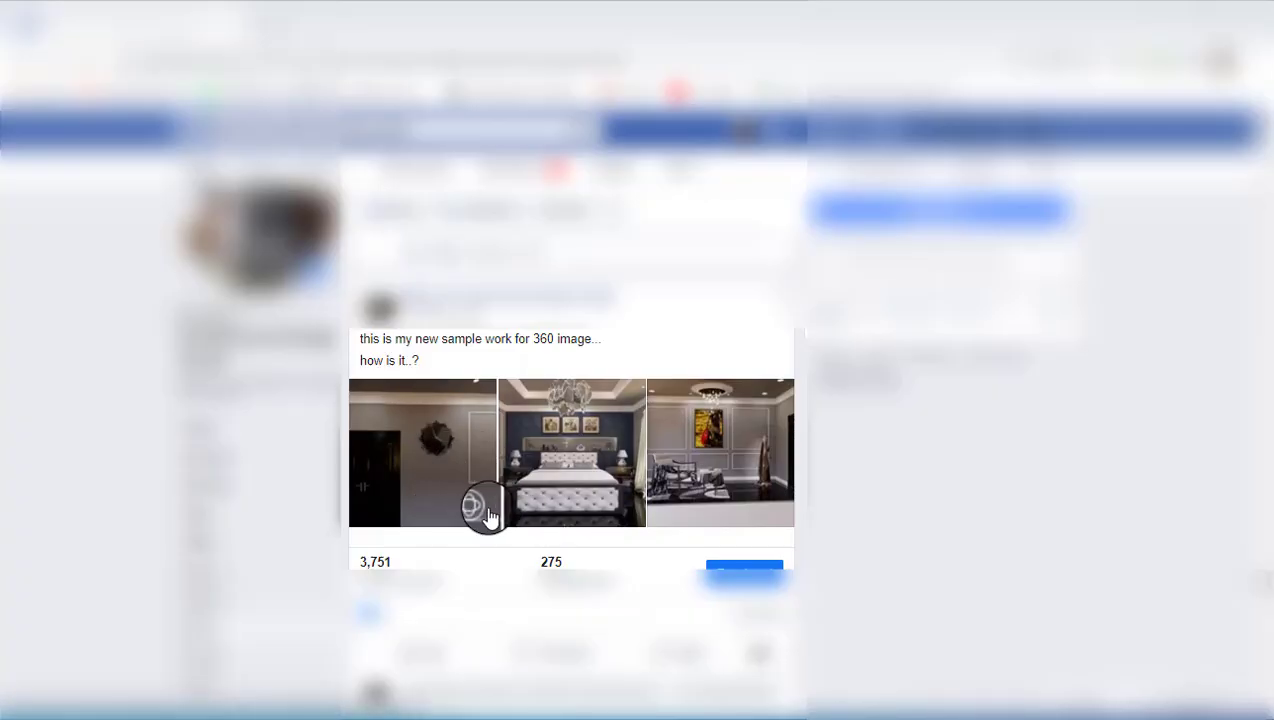
pyautogui.click(487, 516)
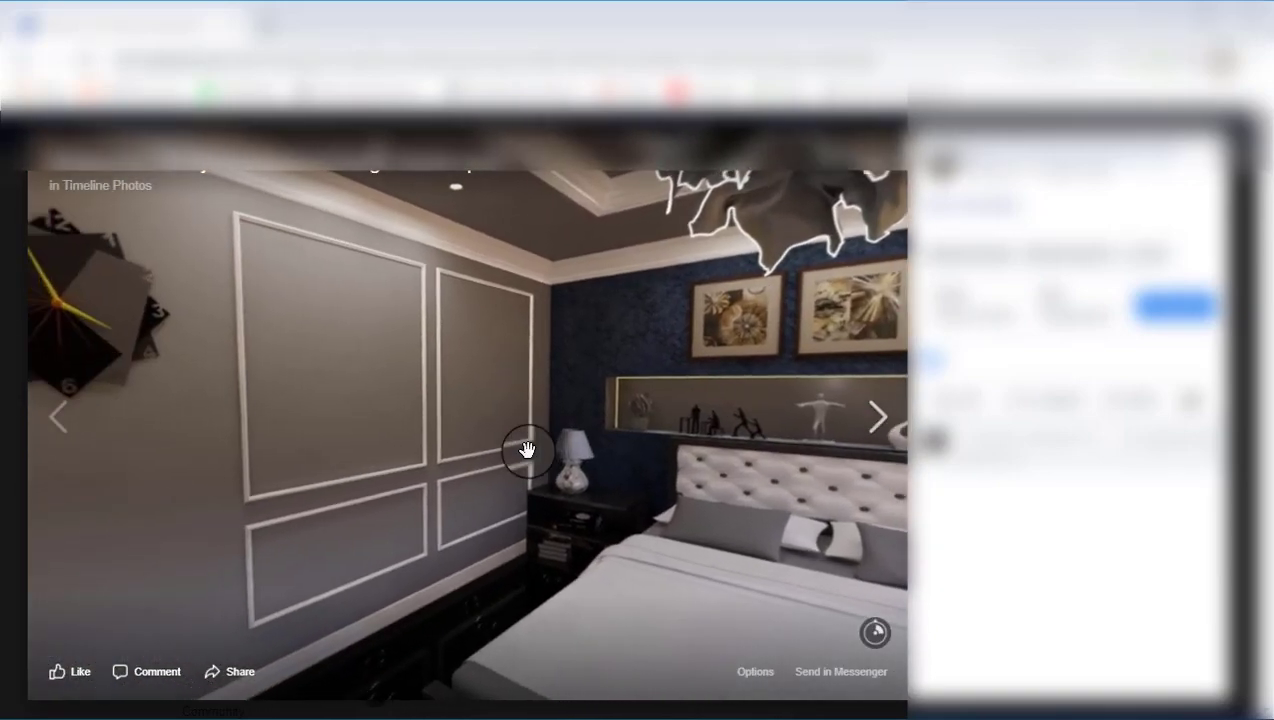
pyautogui.moveTo(524, 451); pyautogui.dragTo(715, 446)
pyautogui.moveTo(597, 443); pyautogui.dragTo(859, 503)
pyautogui.moveTo(540, 427); pyautogui.dragTo(415, 421)
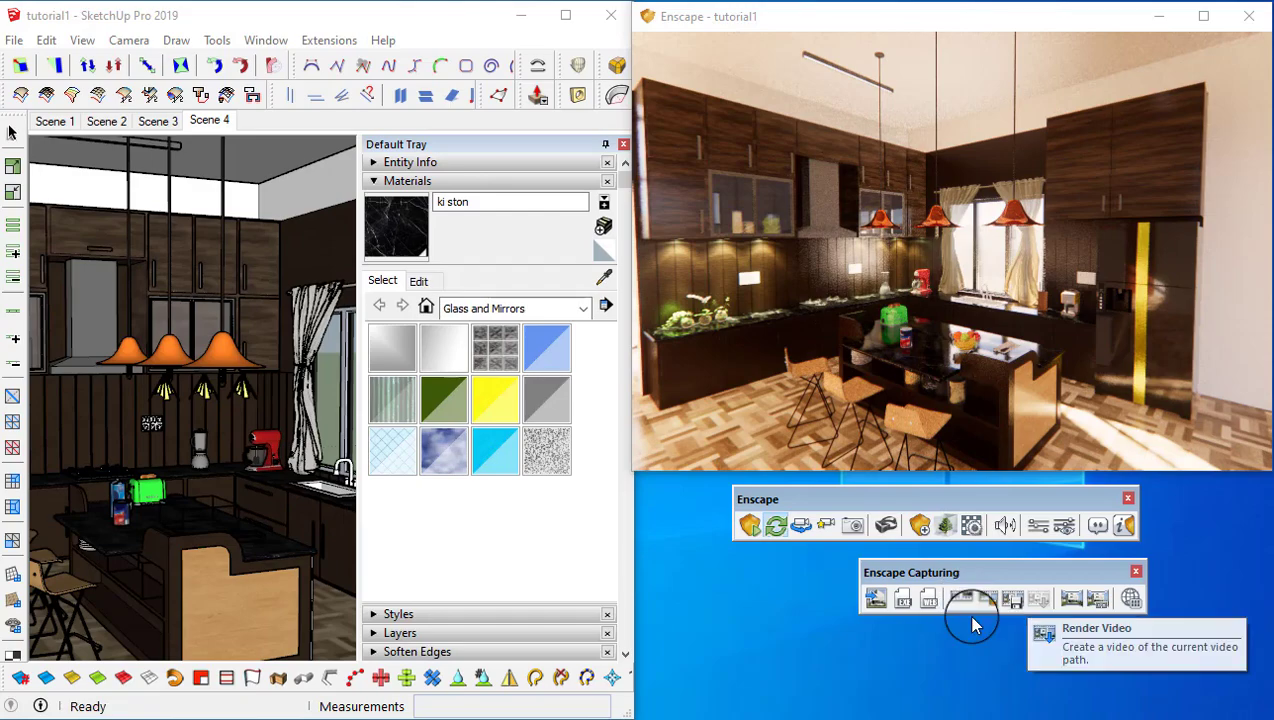
# - Open the Enscape Video Editor and add a first keyframe with a wide view of the room and kitchen
pyautogui.moveTo(954, 372); pyautogui.dragTo(1048, 295)
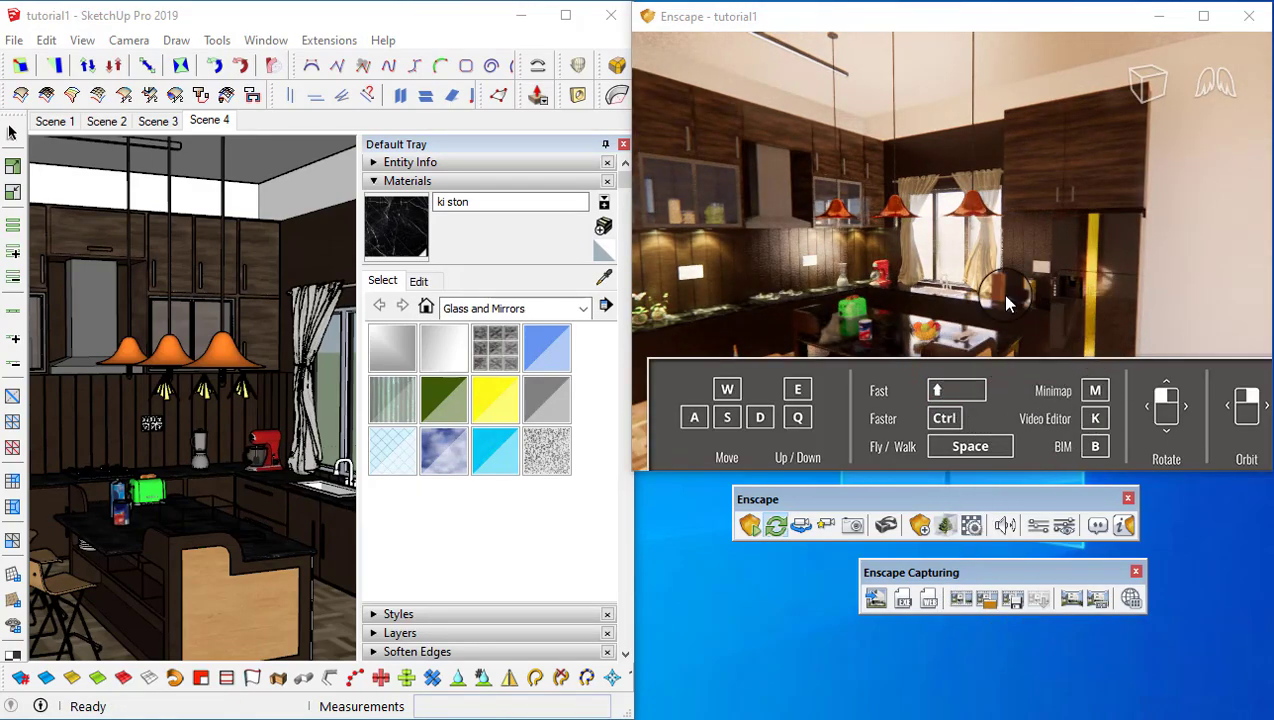
pyautogui.press('k')
pyautogui.moveTo(805, 23); pyautogui.dragTo(514, 23)
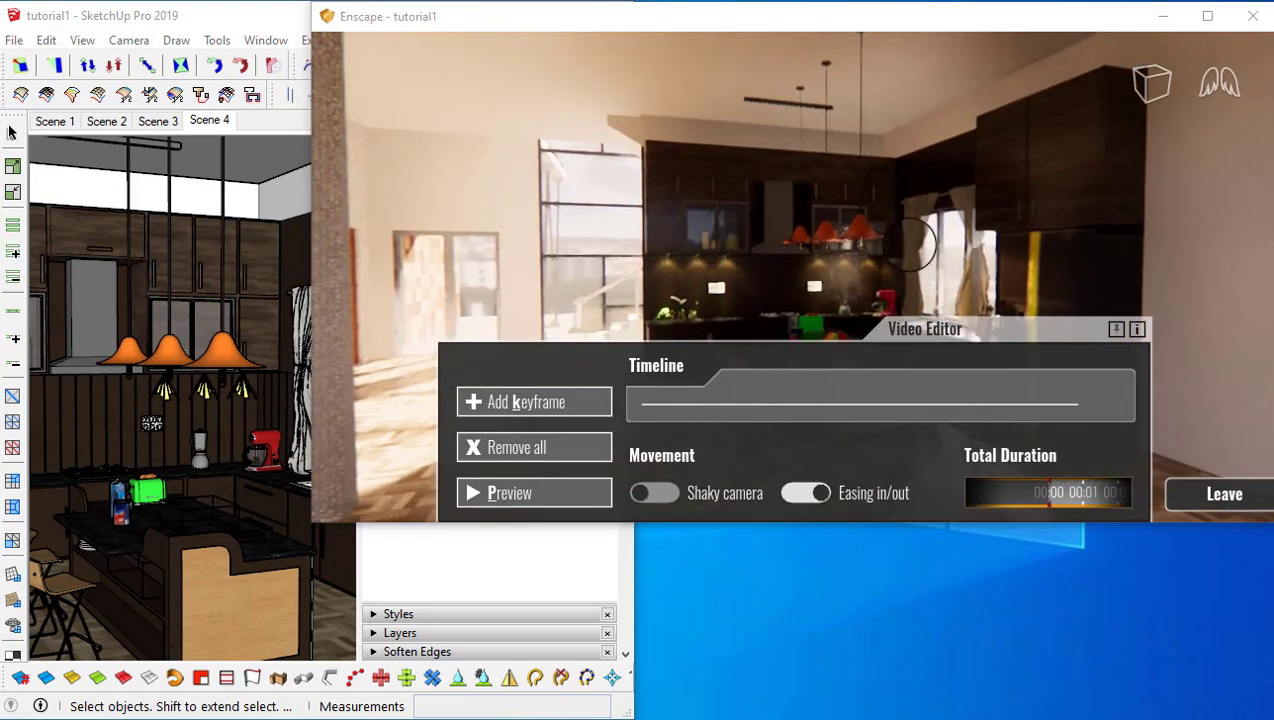
pyautogui.moveTo(932, 245); pyautogui.dragTo(909, 243)
pyautogui.moveTo(909, 243)
pyautogui.mouseDown(button='right')
pyautogui.moveTo(925, 245)
pyautogui.moveTo(912, 245)
pyautogui.mouseUp(button='right')
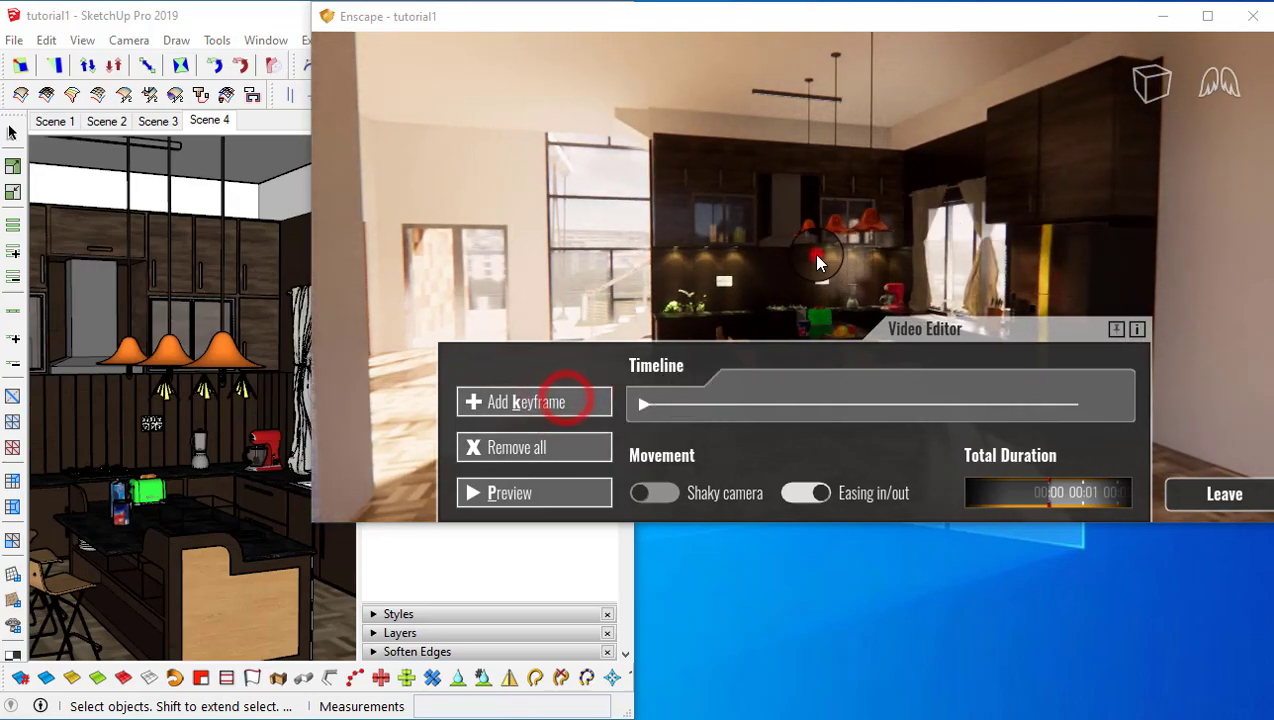
# - Add two more keyframes, one closer to the kitchen and one turned towards the curtained window
pyautogui.moveTo(817, 256); pyautogui.dragTo(817, 256)
pyautogui.scroll(3, 817, 257)
pyautogui.click(585, 406)
pyautogui.scroll(-2, 890, 218)
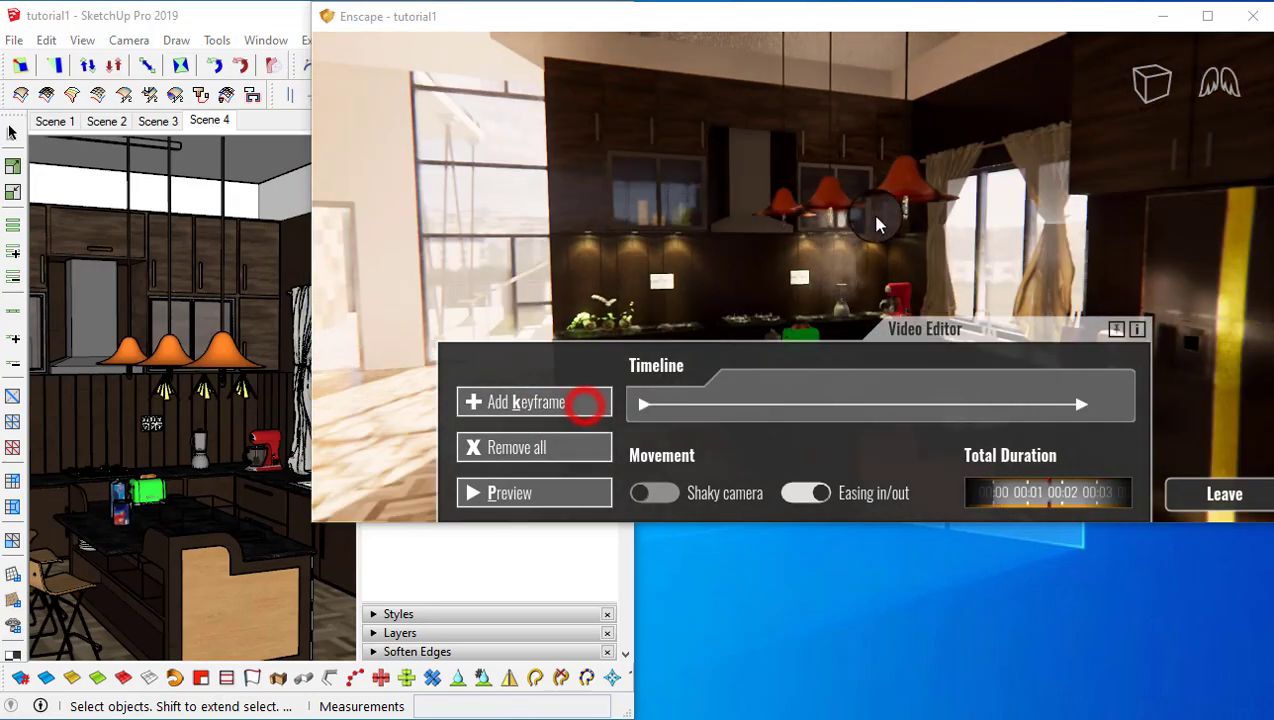
pyautogui.moveTo(849, 240); pyautogui.dragTo(845, 242, button='right')
pyautogui.click(518, 402)
# - Preview the video path, try it with Shaky camera on and with Easing in/out off, and restore both options
pyautogui.click(487, 503)
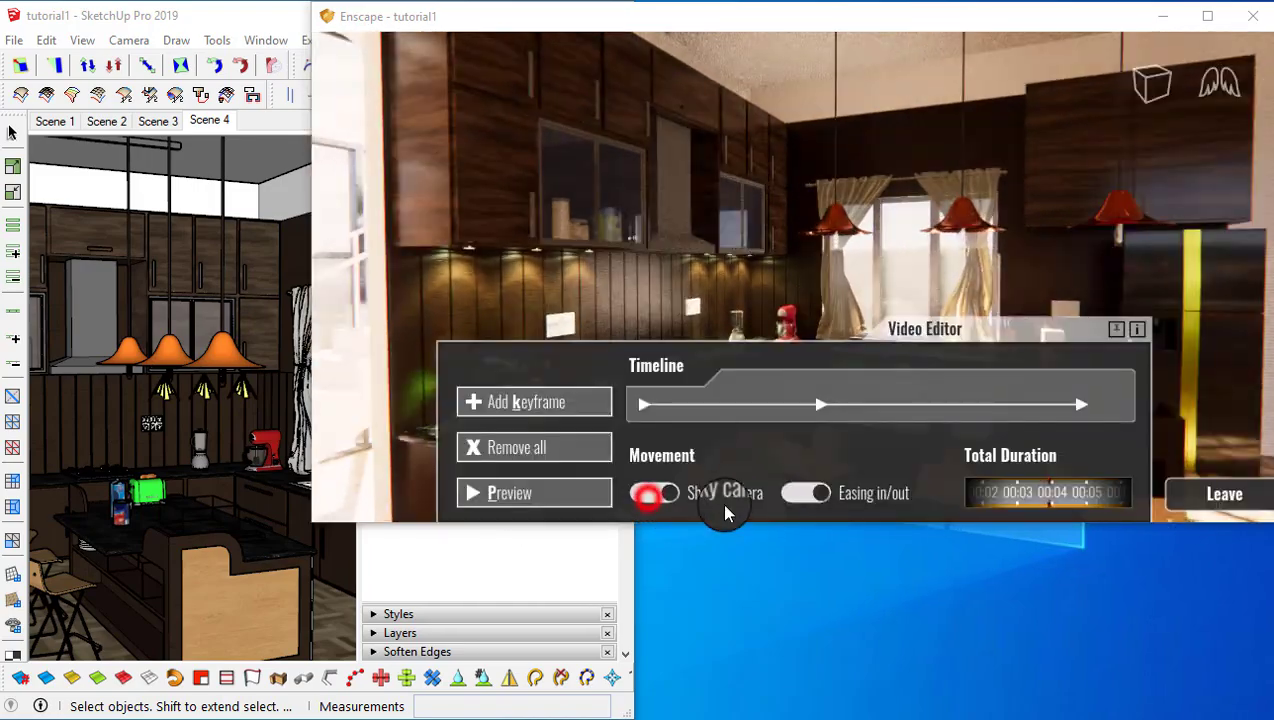
pyautogui.click(538, 491)
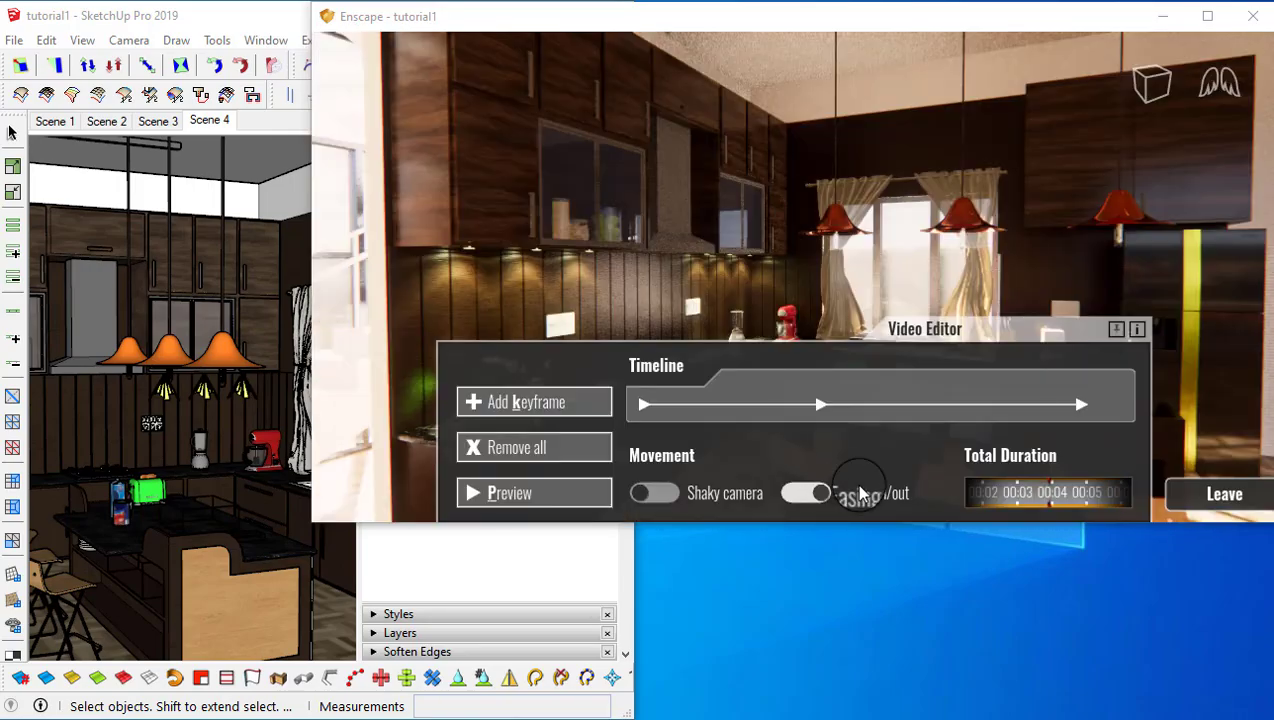
pyautogui.click(546, 494)
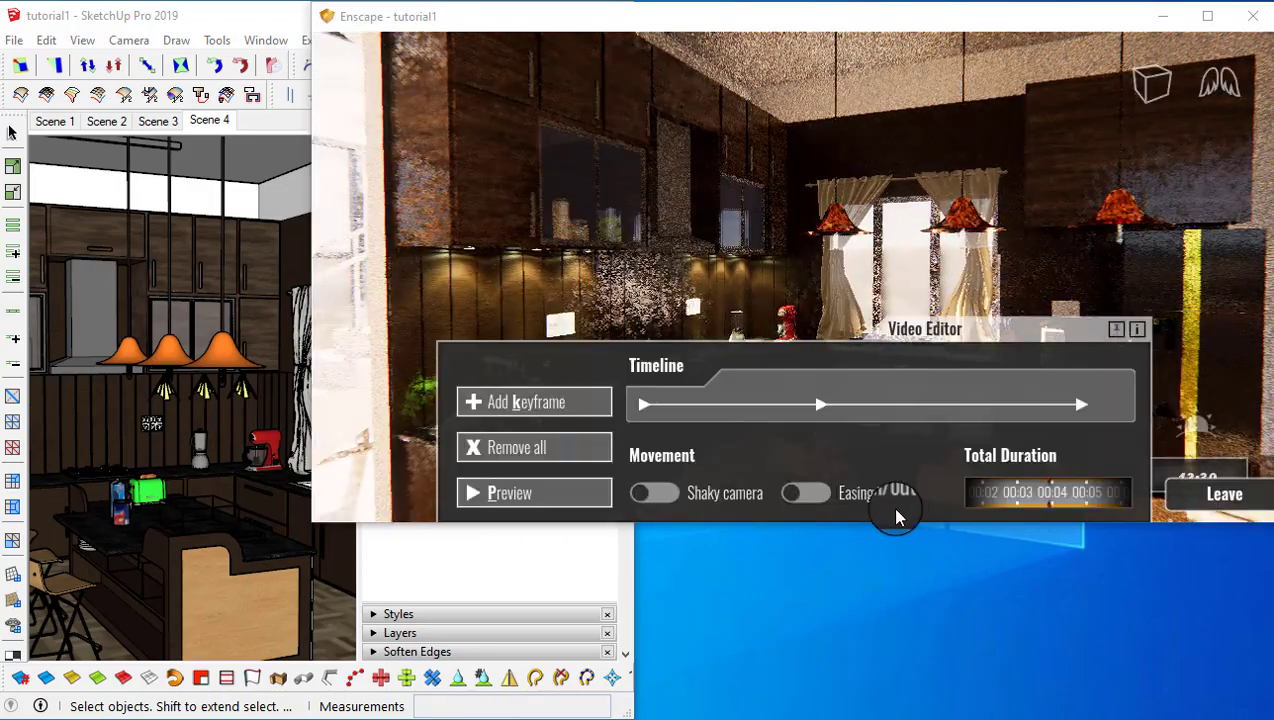
pyautogui.click(818, 494)
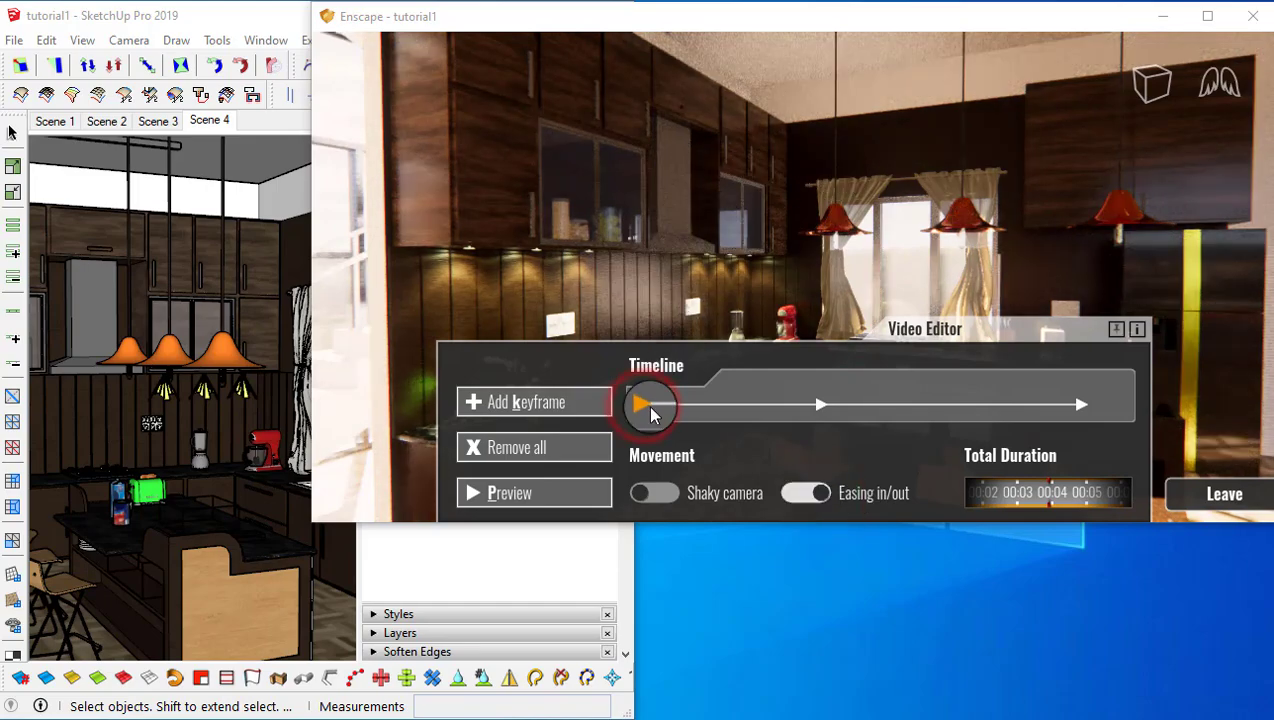
# - Open the first keyframe for editing and re-aim its view of the kitchen
pyautogui.click(645, 406)
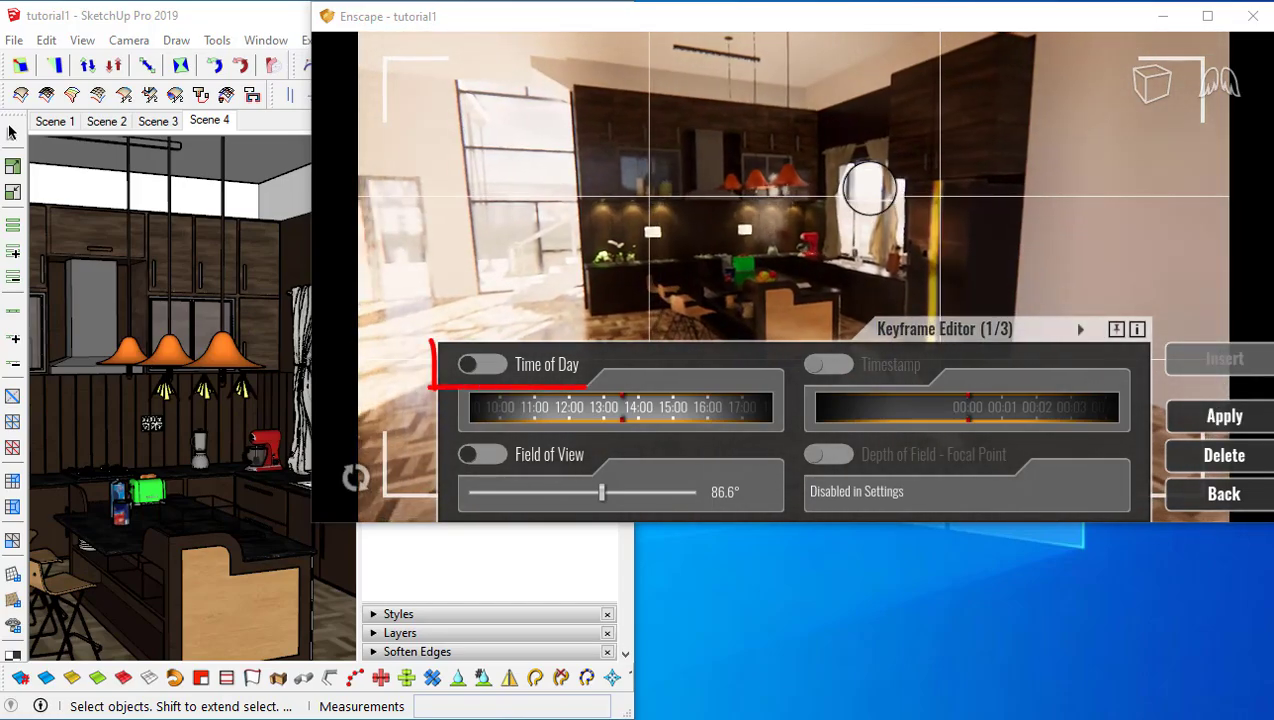
pyautogui.moveTo(875, 185)
pyautogui.mouseDown()
pyautogui.moveTo(733, 174)
pyautogui.moveTo(820, 284)
pyautogui.mouseUp()
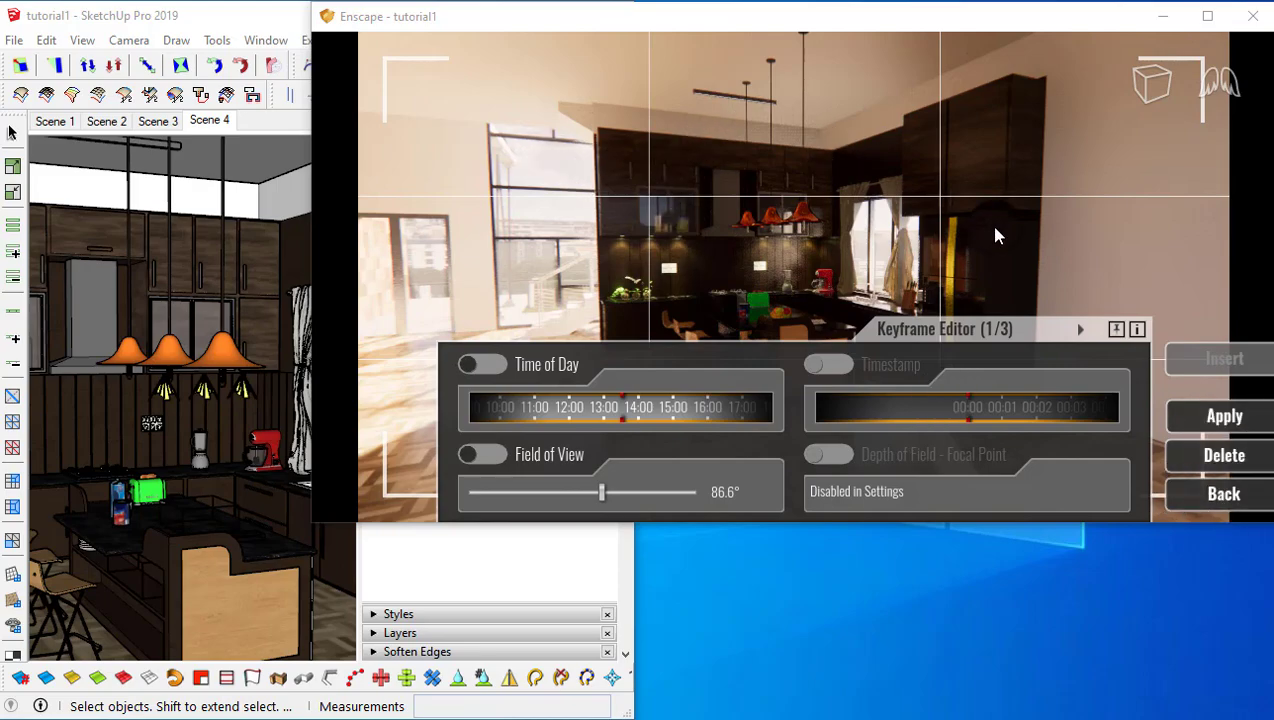
pyautogui.moveTo(995, 235); pyautogui.dragTo(762, 259)
pyautogui.moveTo(470, 250); pyautogui.dragTo(356, 478)
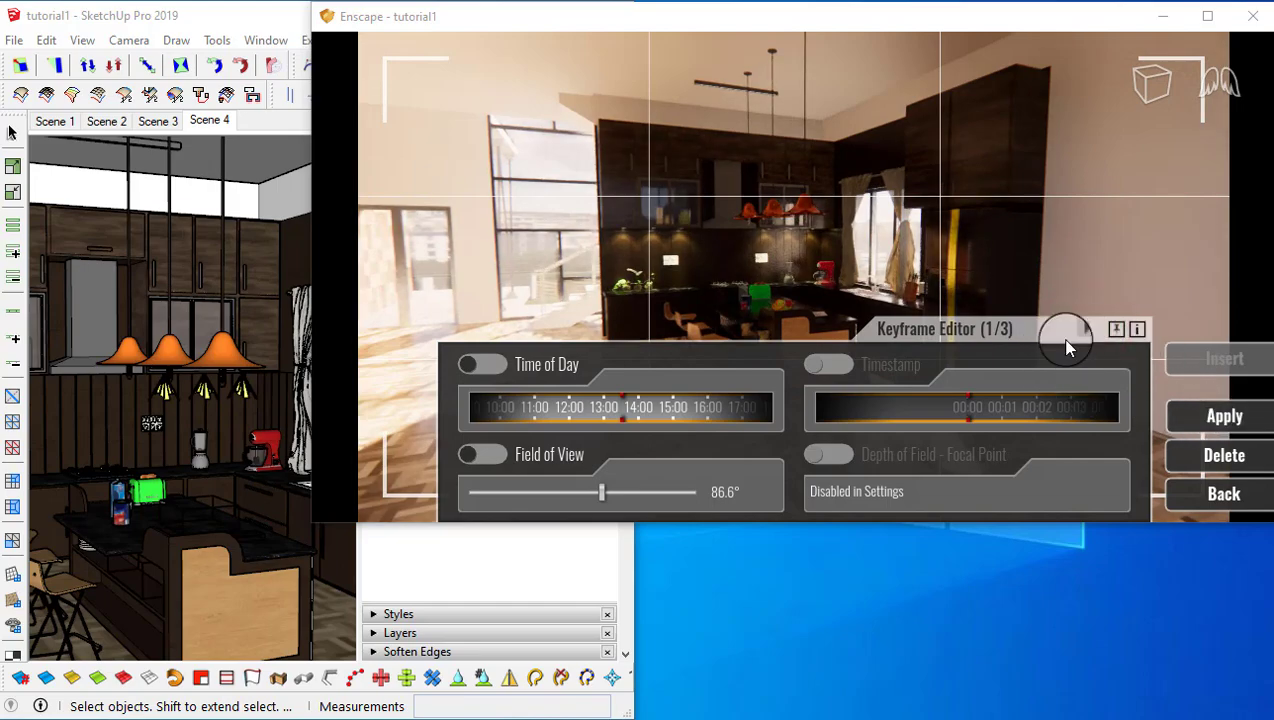
# - Re-aim the second keyframe's view, enable its timestamp at 00:02 and apply the changes
pyautogui.click(1068, 330)
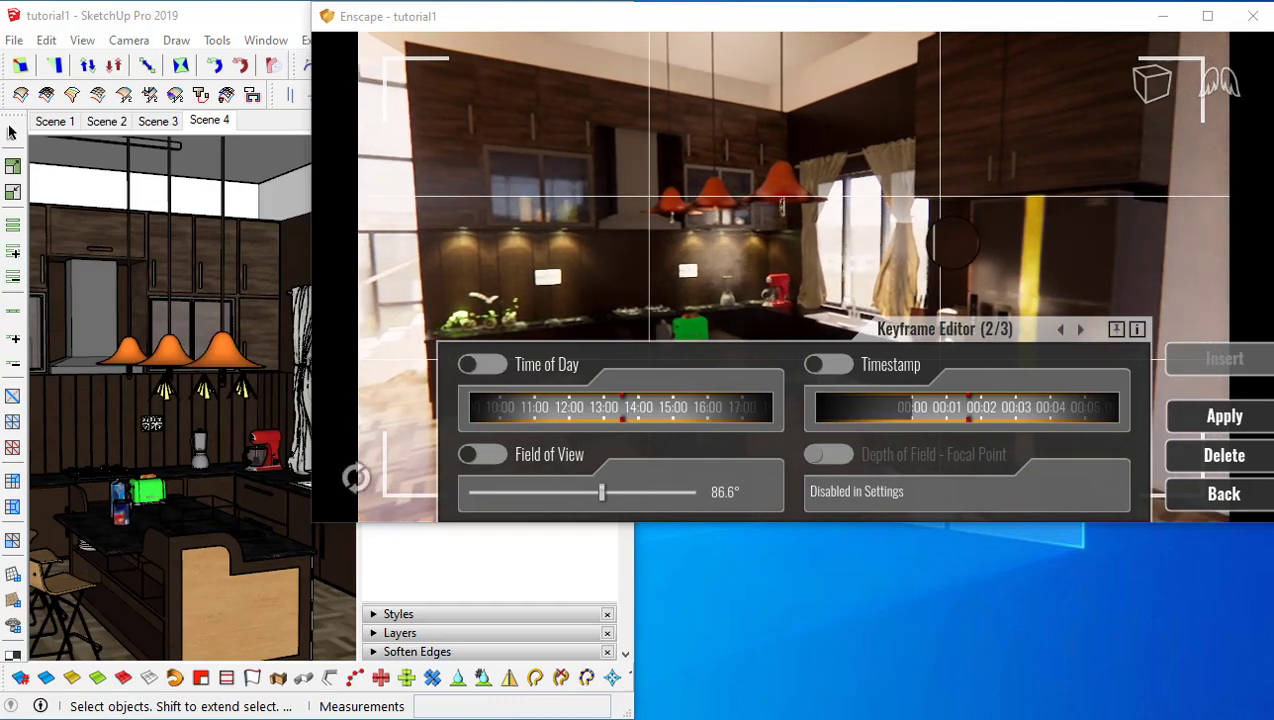
pyautogui.click(1234, 418)
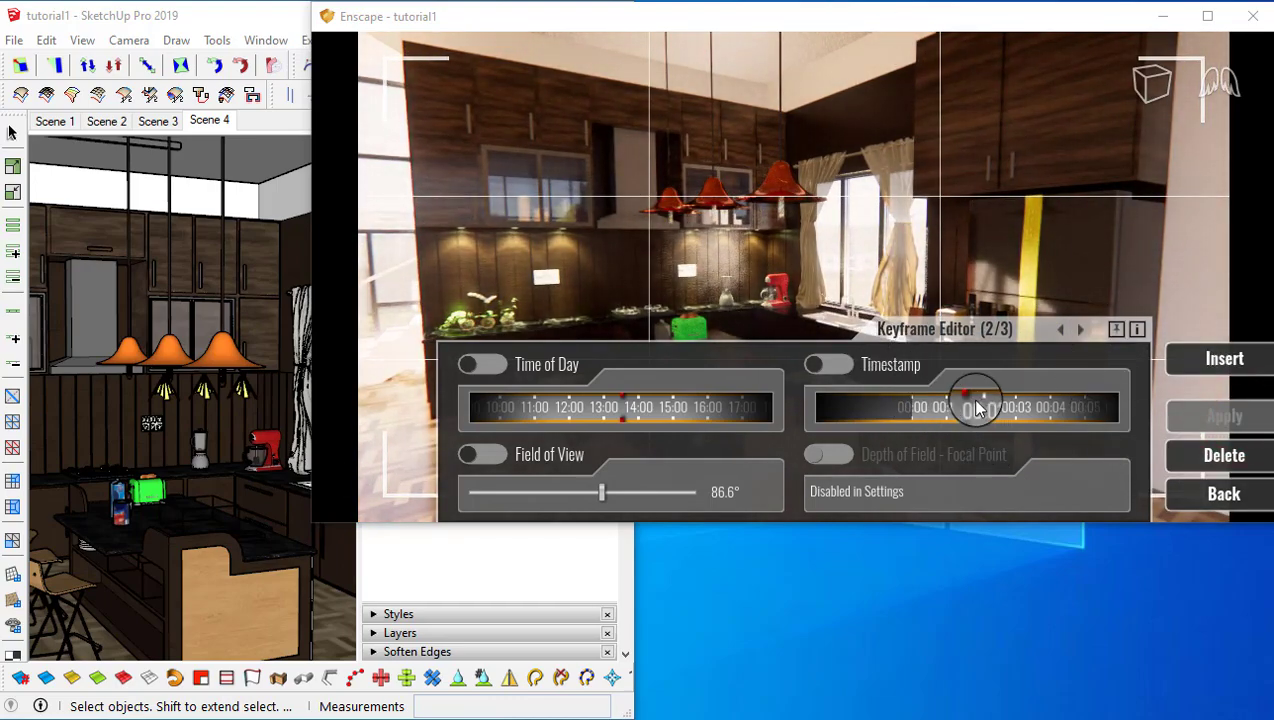
pyautogui.moveTo(980, 405); pyautogui.dragTo(972, 408)
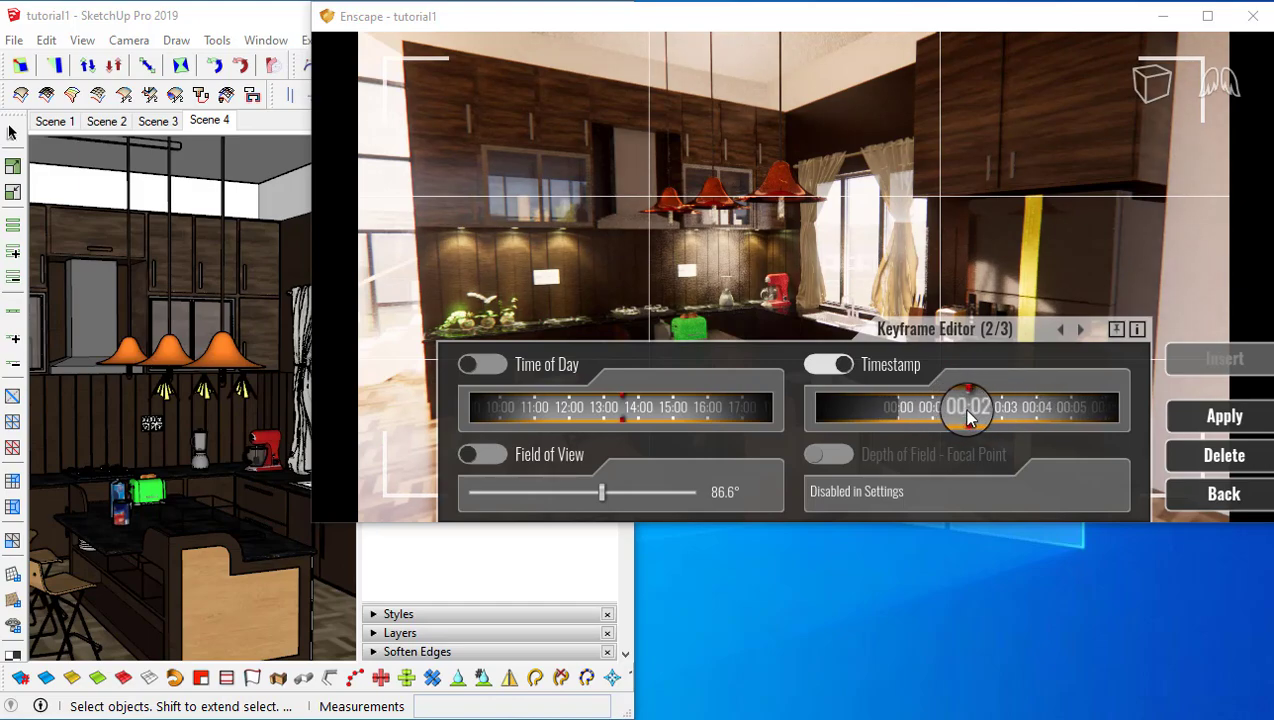
pyautogui.click(1176, 420)
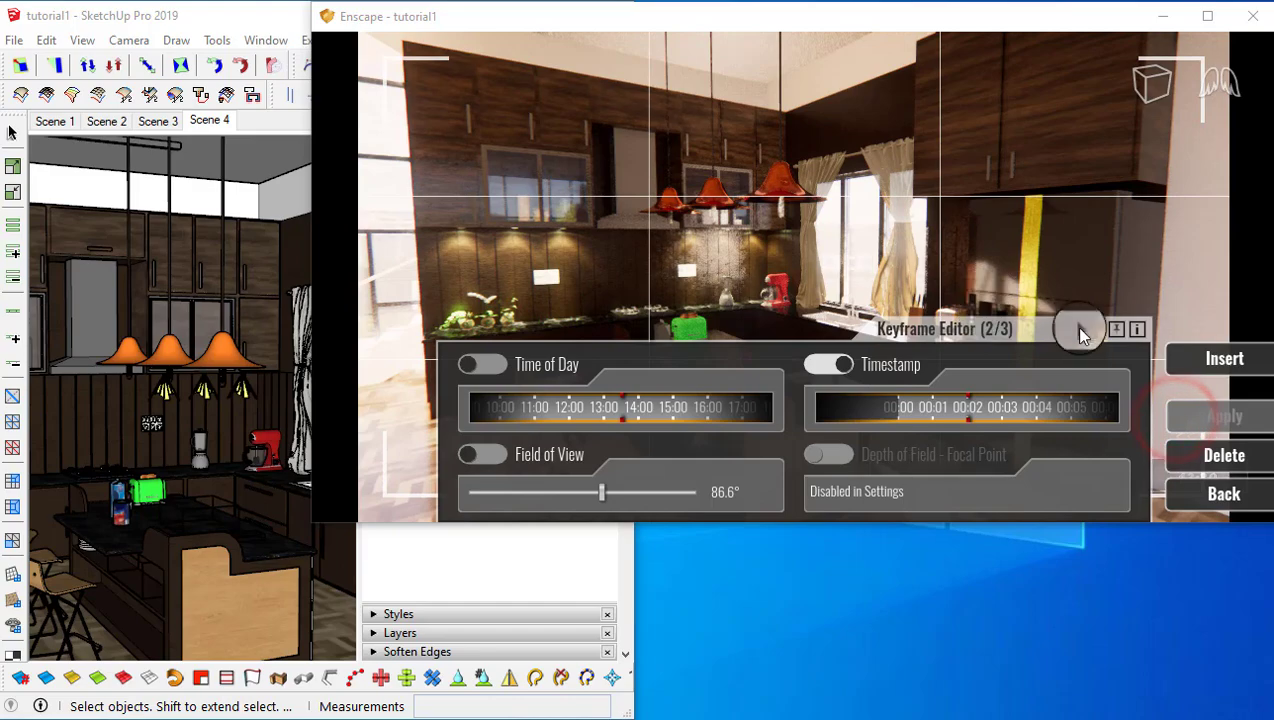
# - Re-aim the third keyframe's view towards the curtained window, apply it and preview the edited video path
pyautogui.click(1080, 329)
pyautogui.moveTo(890, 239); pyautogui.dragTo(1025, 217, button='right')
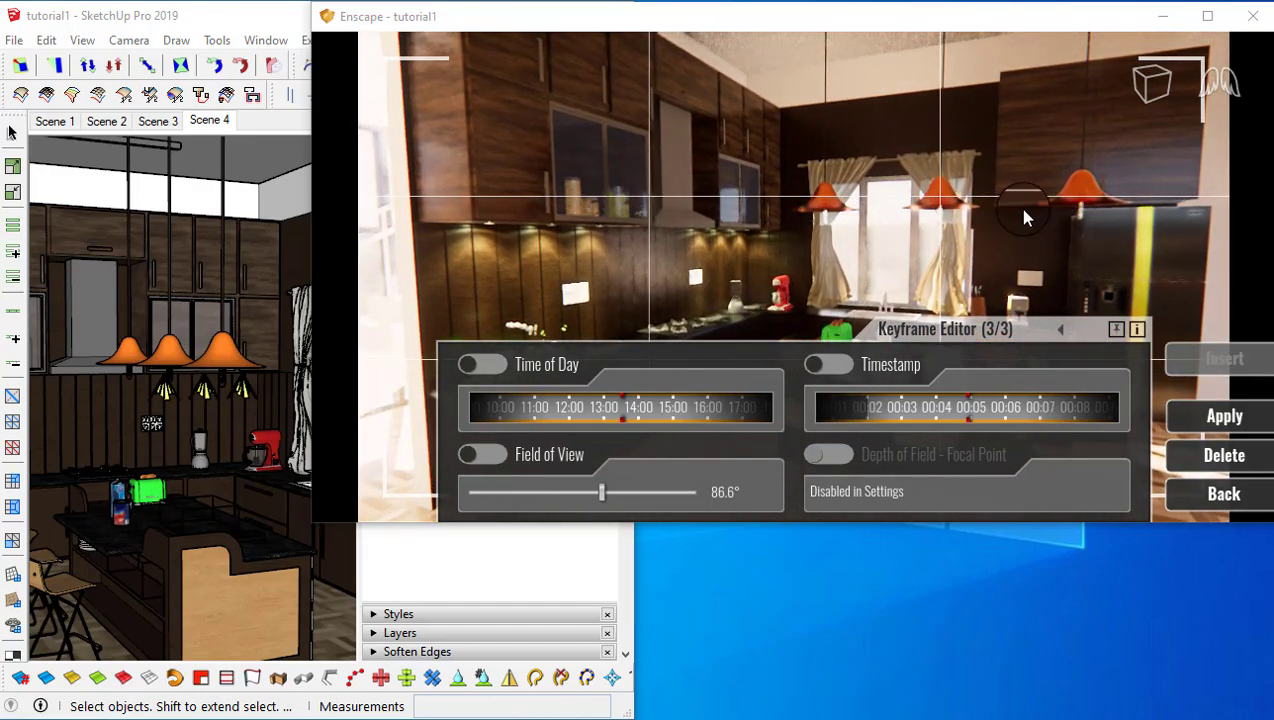
pyautogui.click(1224, 416)
pyautogui.click(1226, 493)
pyautogui.click(540, 492)
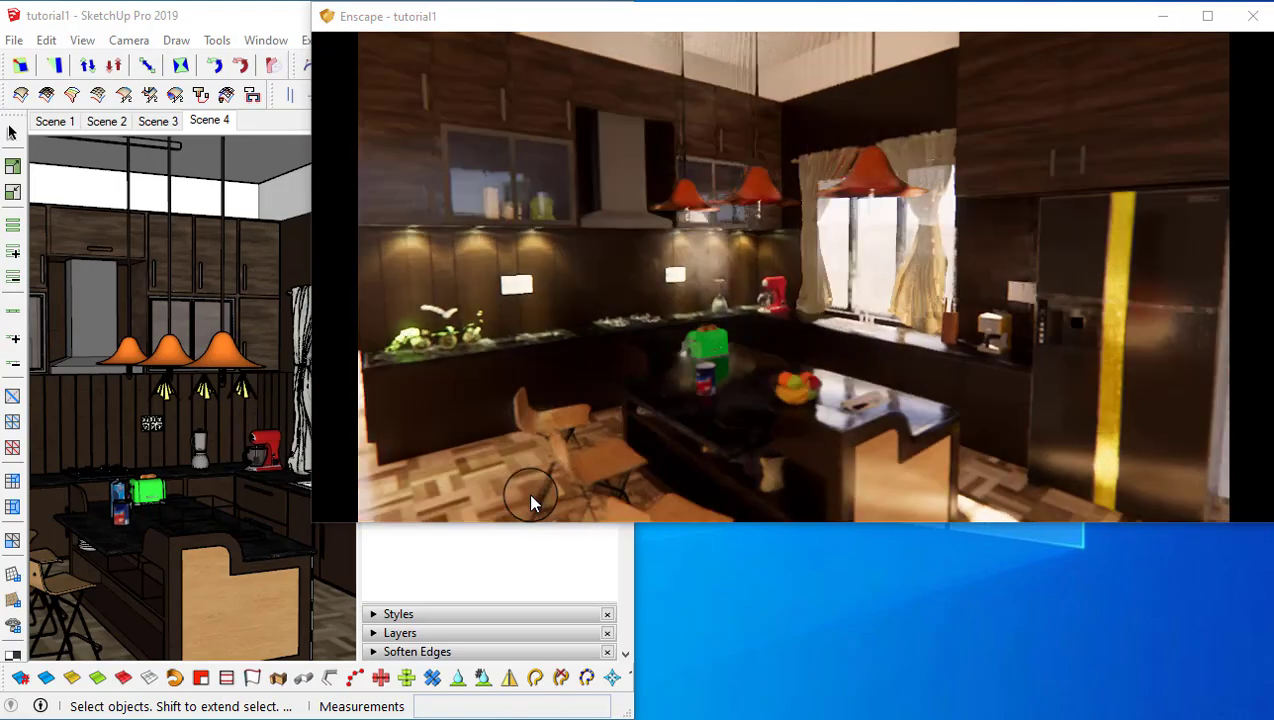
# - View the camera path from outside it, and open and leave the second keyframe through its camera marker
pyautogui.moveTo(933, 293); pyautogui.dragTo(810, 180)
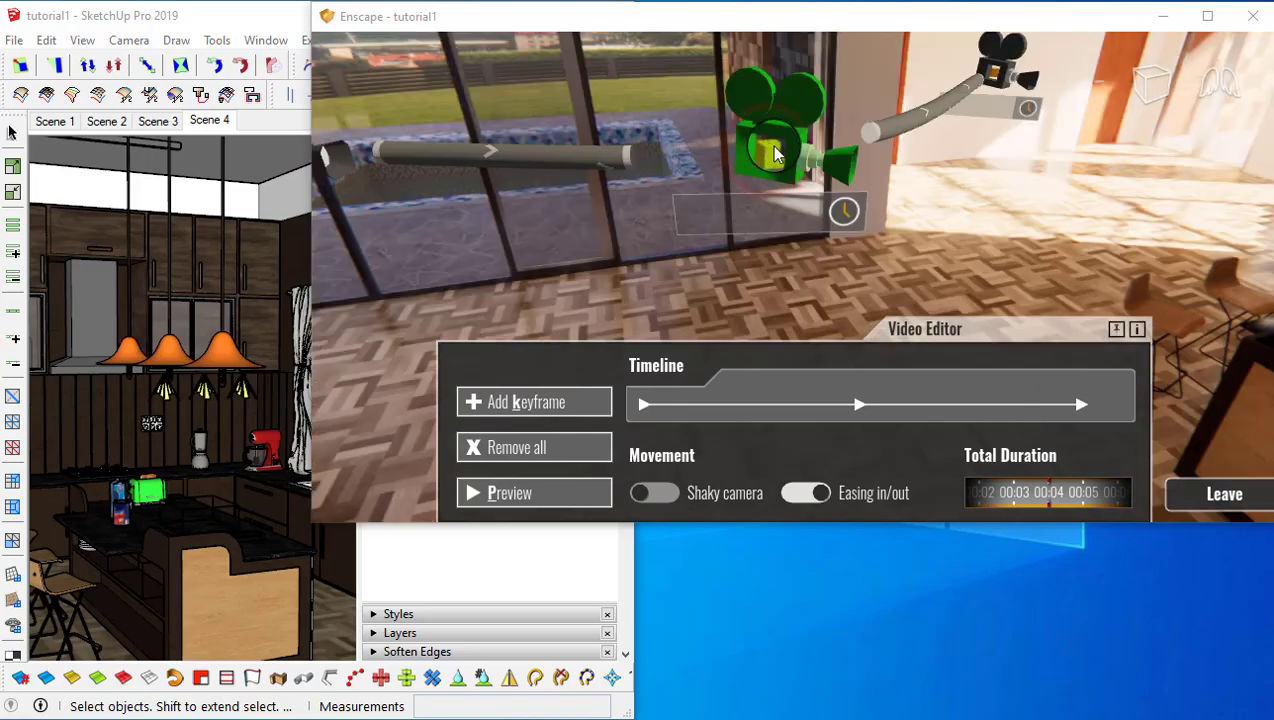
pyautogui.click(771, 147)
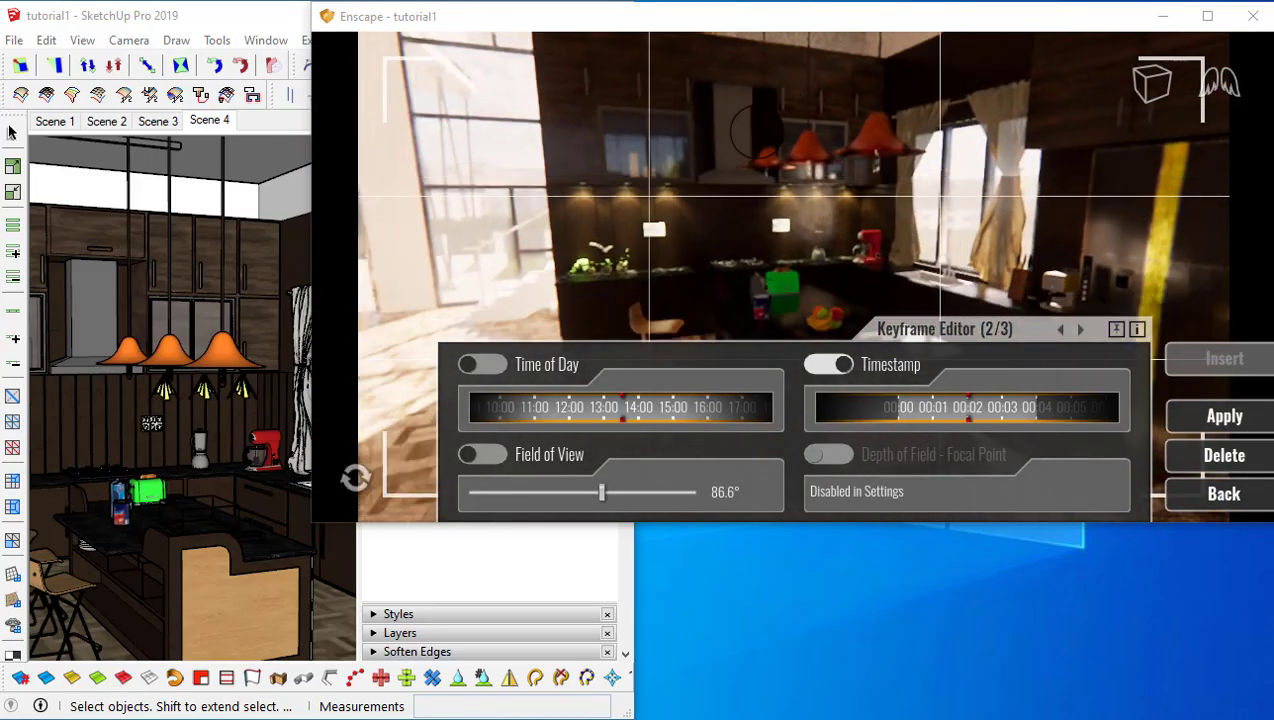
pyautogui.click(1210, 497)
# - Insert a keyframe on the camera path between the first two keyframes and delete it again
pyautogui.click(508, 282)
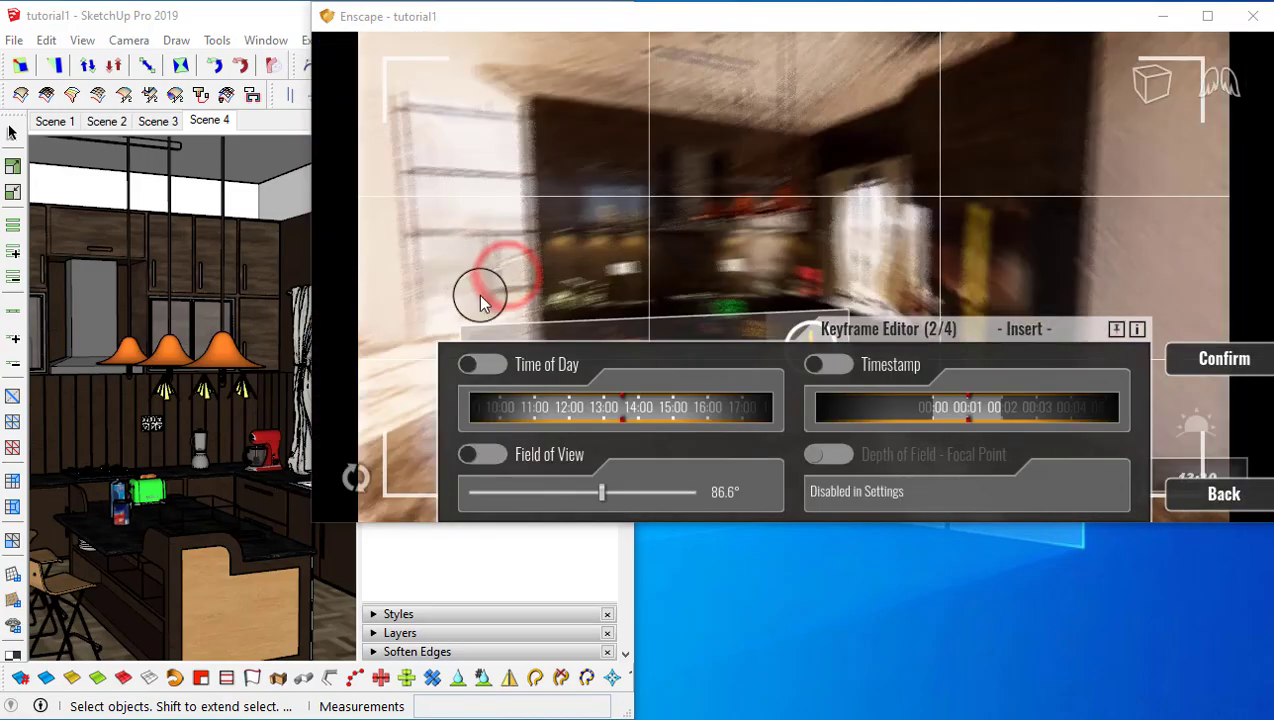
pyautogui.click(1236, 357)
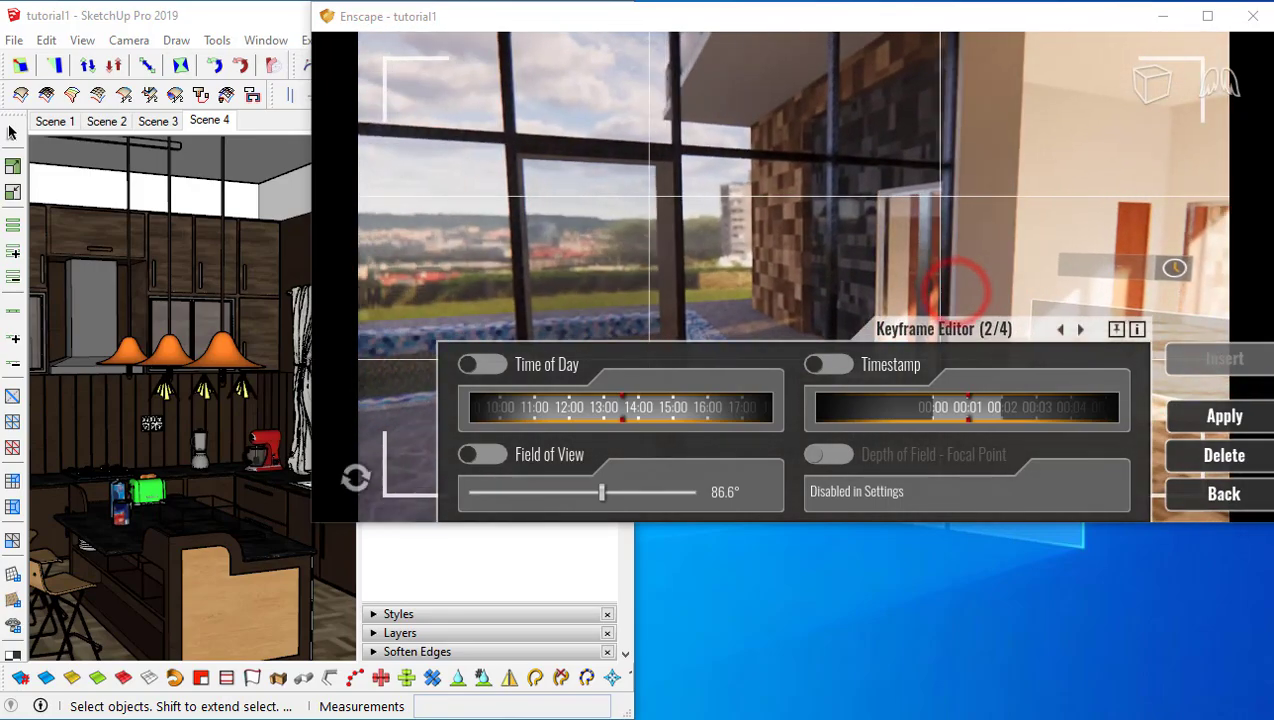
pyautogui.click(1224, 494)
pyautogui.click(745, 277)
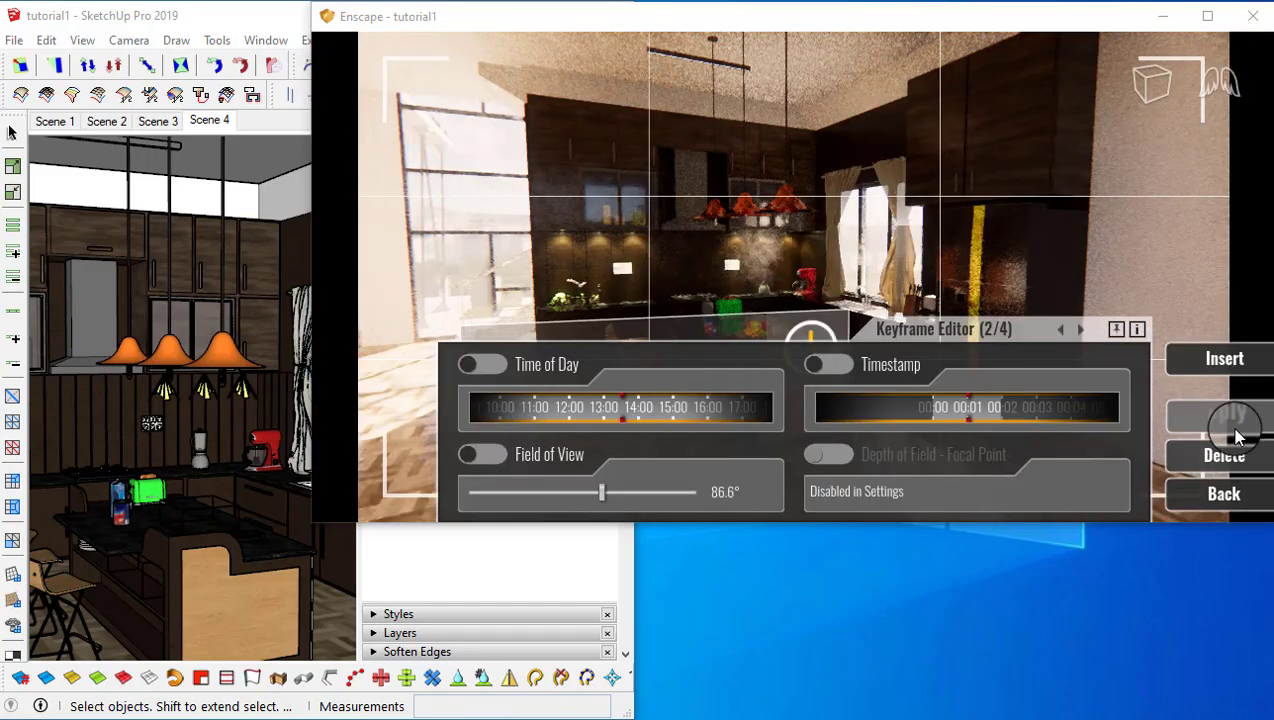
pyautogui.click(1224, 455)
# - Open the middle keyframe from the timeline, re-aim its view, apply the change and return to the camera path
pyautogui.click(853, 401)
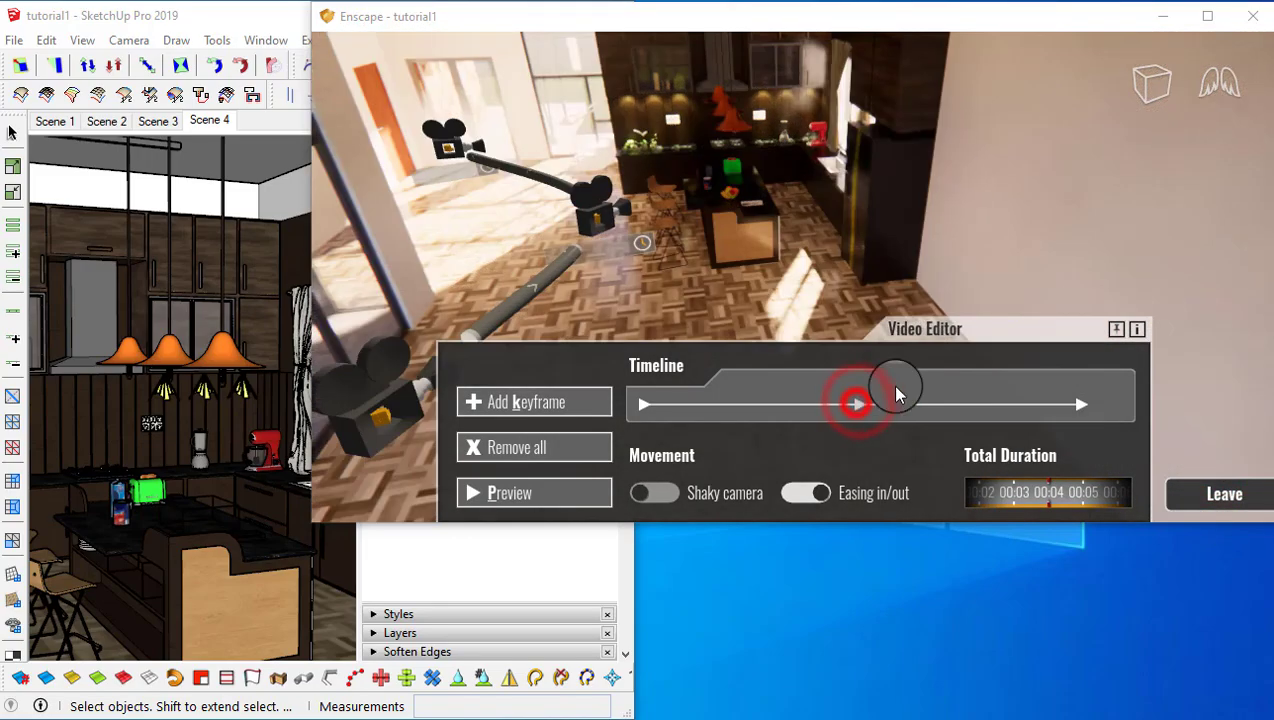
pyautogui.moveTo(829, 314); pyautogui.dragTo(853, 251)
pyautogui.click(1238, 420)
pyautogui.click(1229, 492)
pyautogui.moveTo(947, 270); pyautogui.dragTo(717, 218)
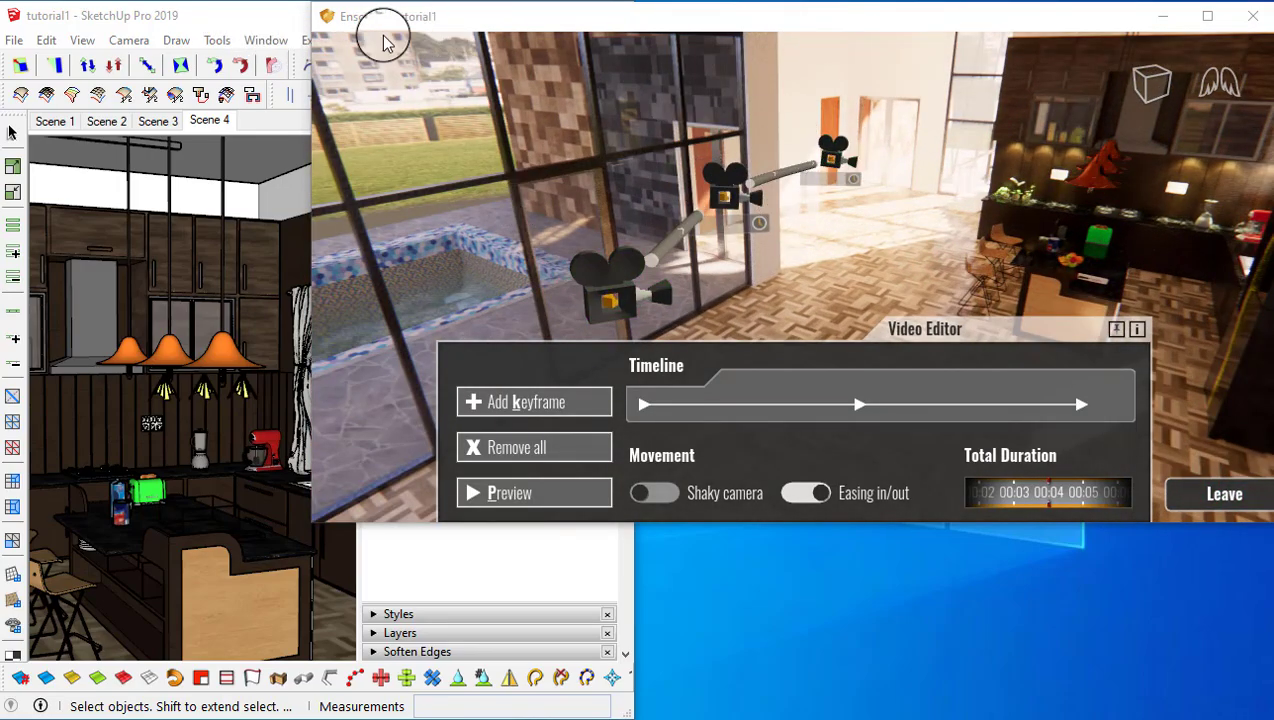
# - Start a new video path with three keyframes at different viewpoints around the house exterior
pyautogui.click(255, 22)
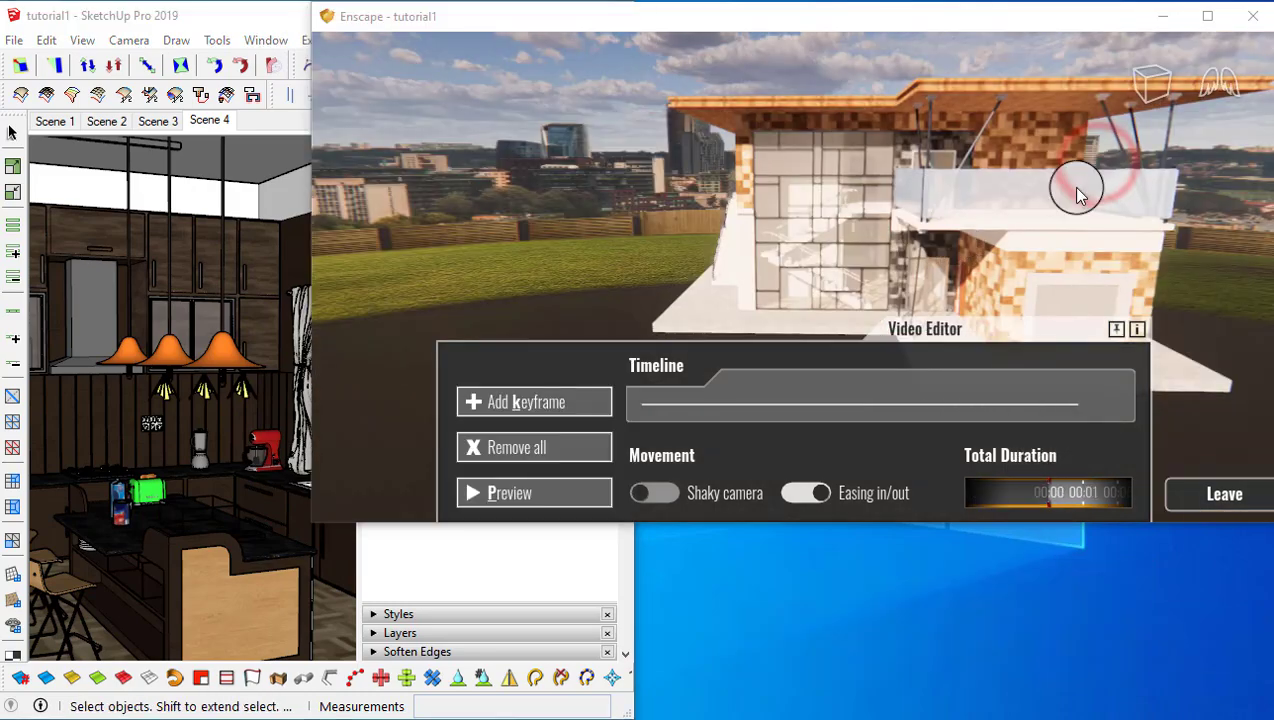
pyautogui.click(958, 233)
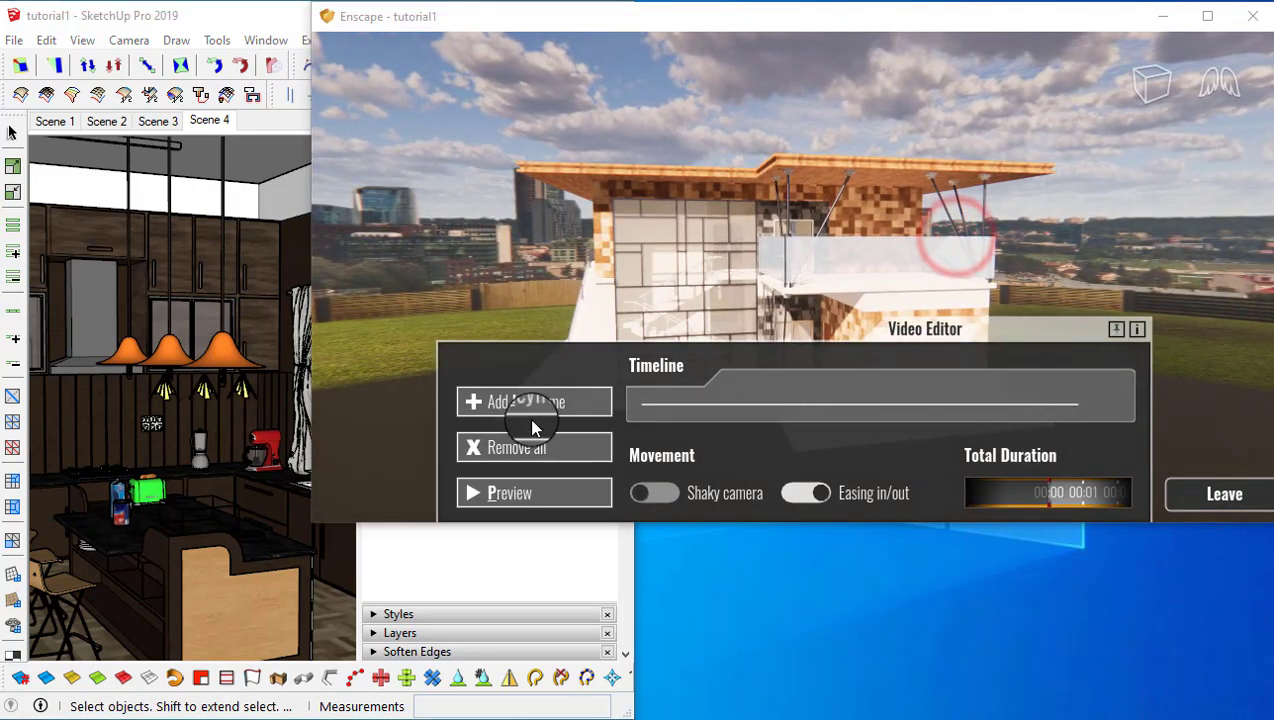
pyautogui.click(535, 400)
pyautogui.click(873, 293)
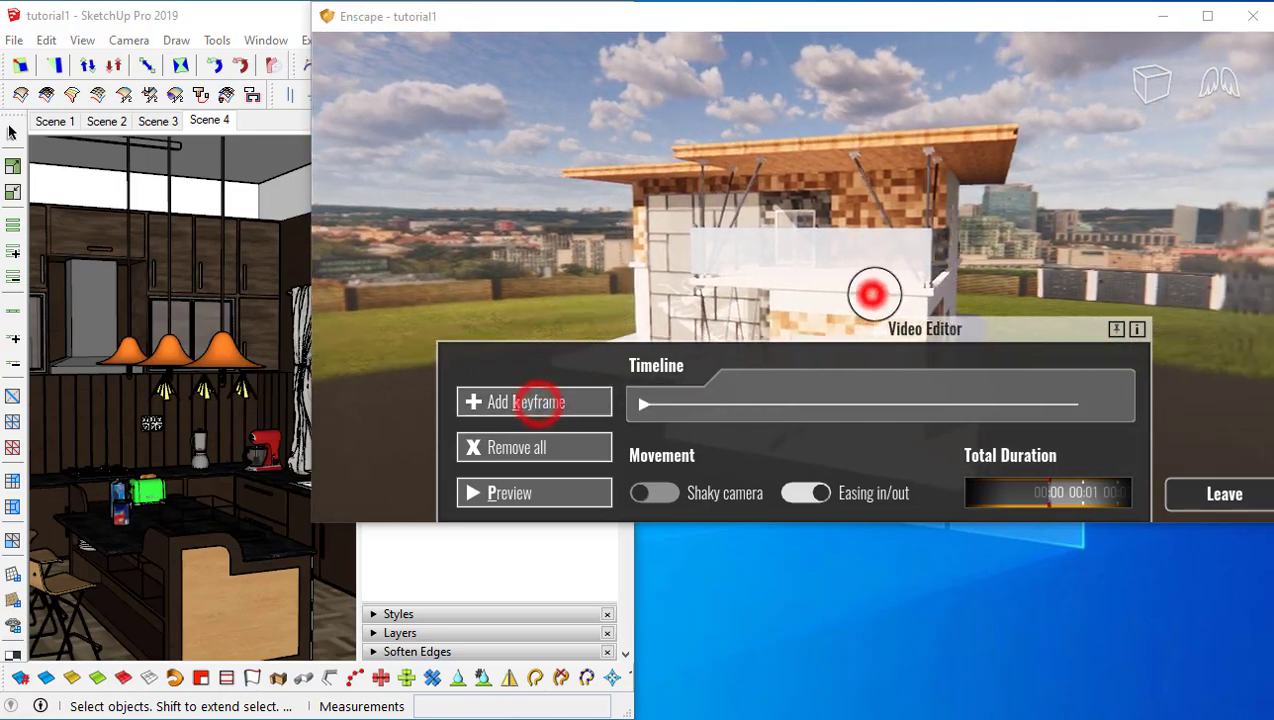
pyautogui.click(490, 401)
pyautogui.click(665, 276)
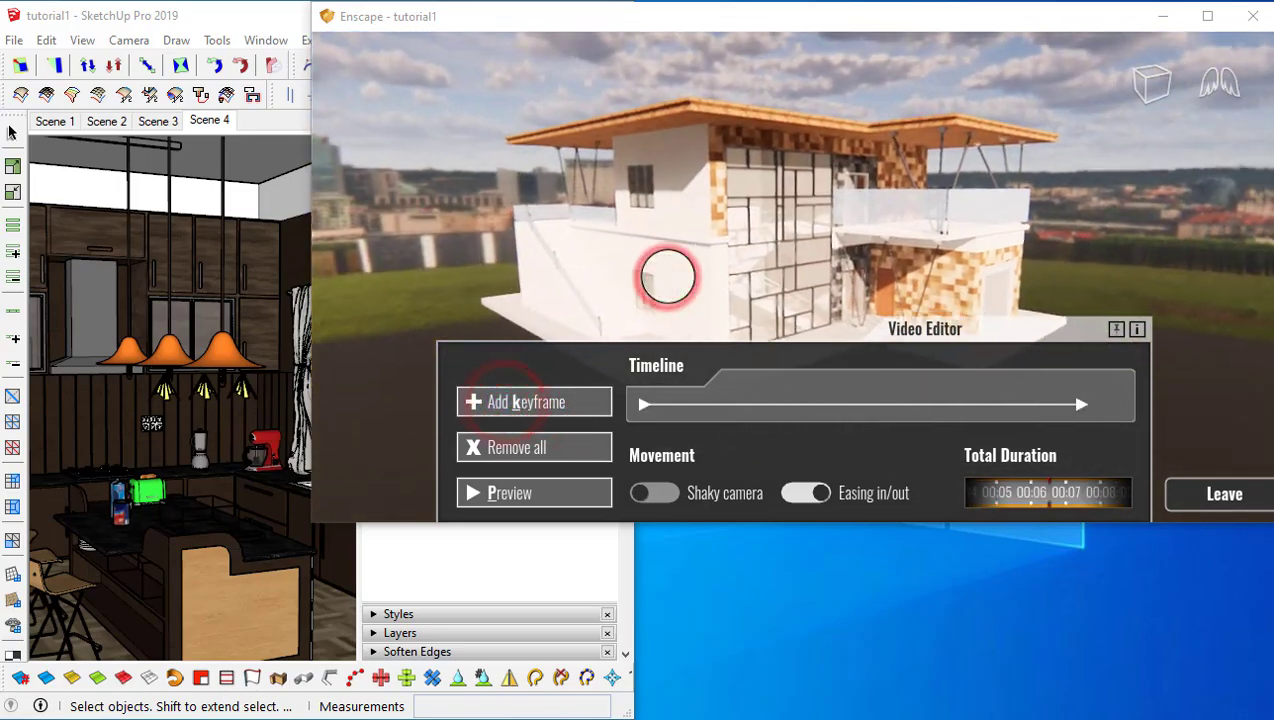
pyautogui.click(522, 405)
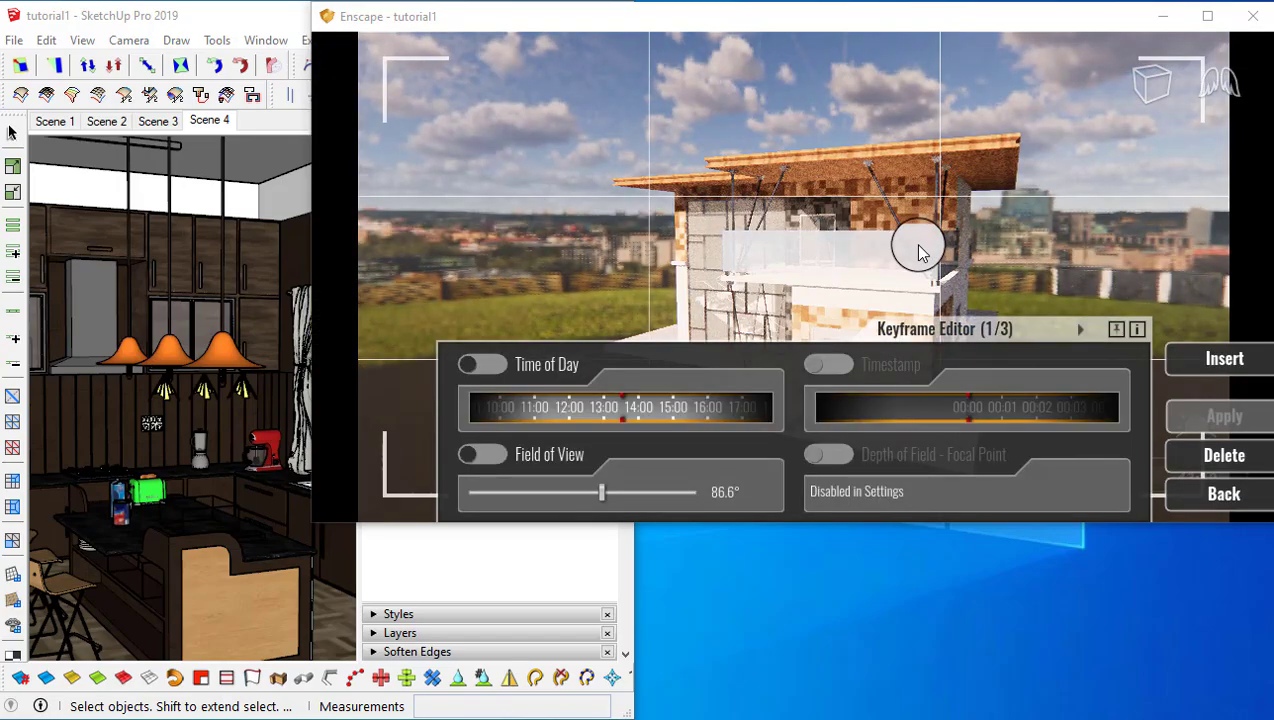
# - Enable a time of day of 08:00 for the first exterior keyframe and apply it
pyautogui.click(963, 248)
pyautogui.click(476, 365)
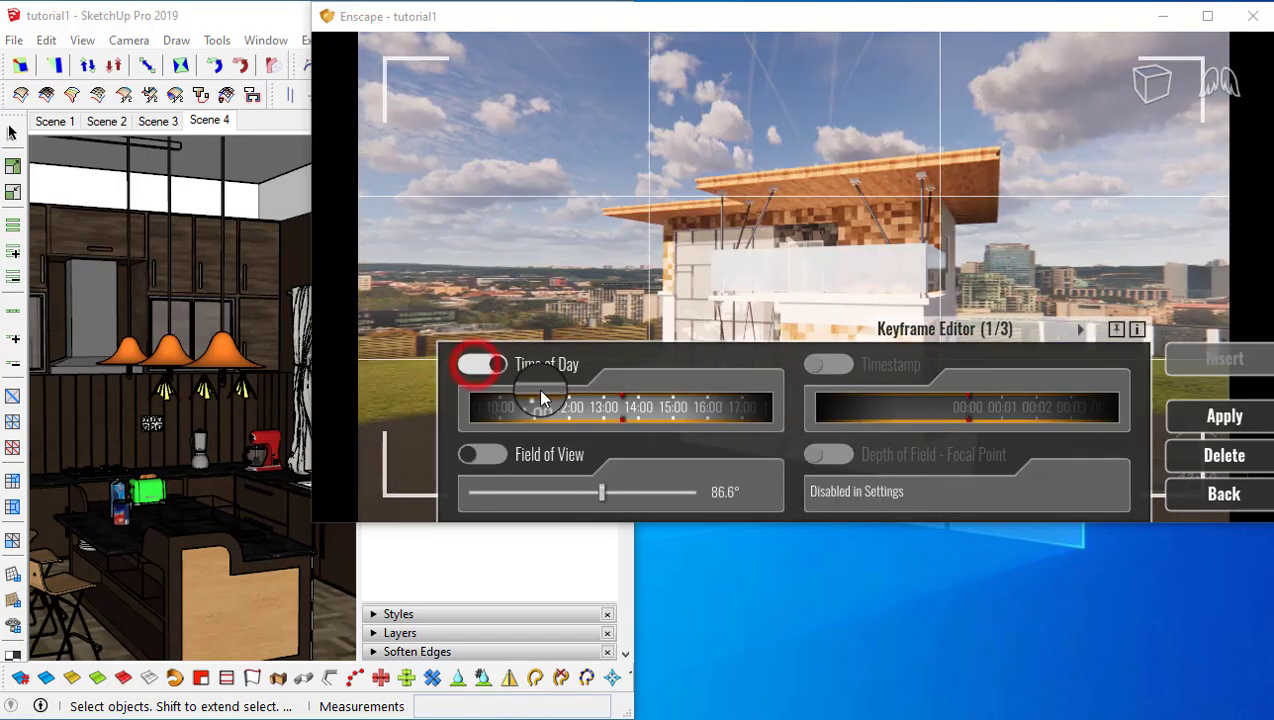
pyautogui.moveTo(643, 414); pyautogui.dragTo(826, 420)
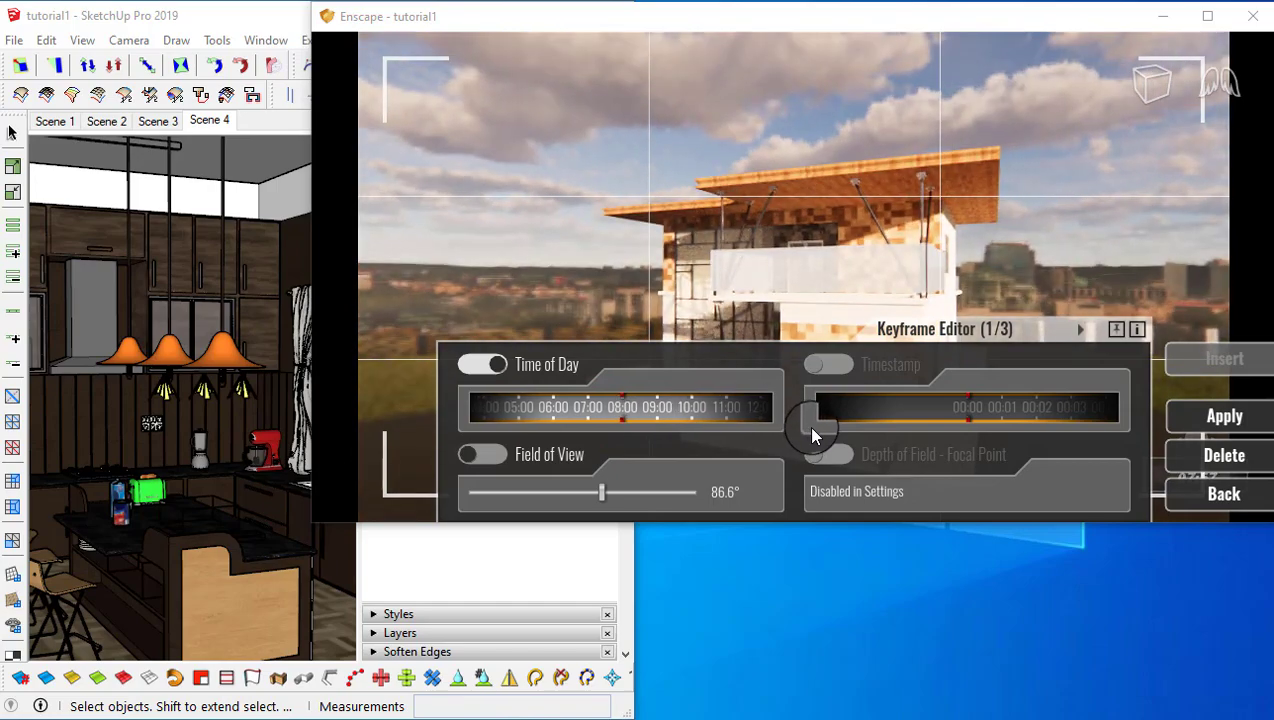
pyautogui.click(1219, 416)
# - Set the second keyframe's time of day to 11:00 and its timestamp to 00:03, then apply both
pyautogui.click(1010, 327)
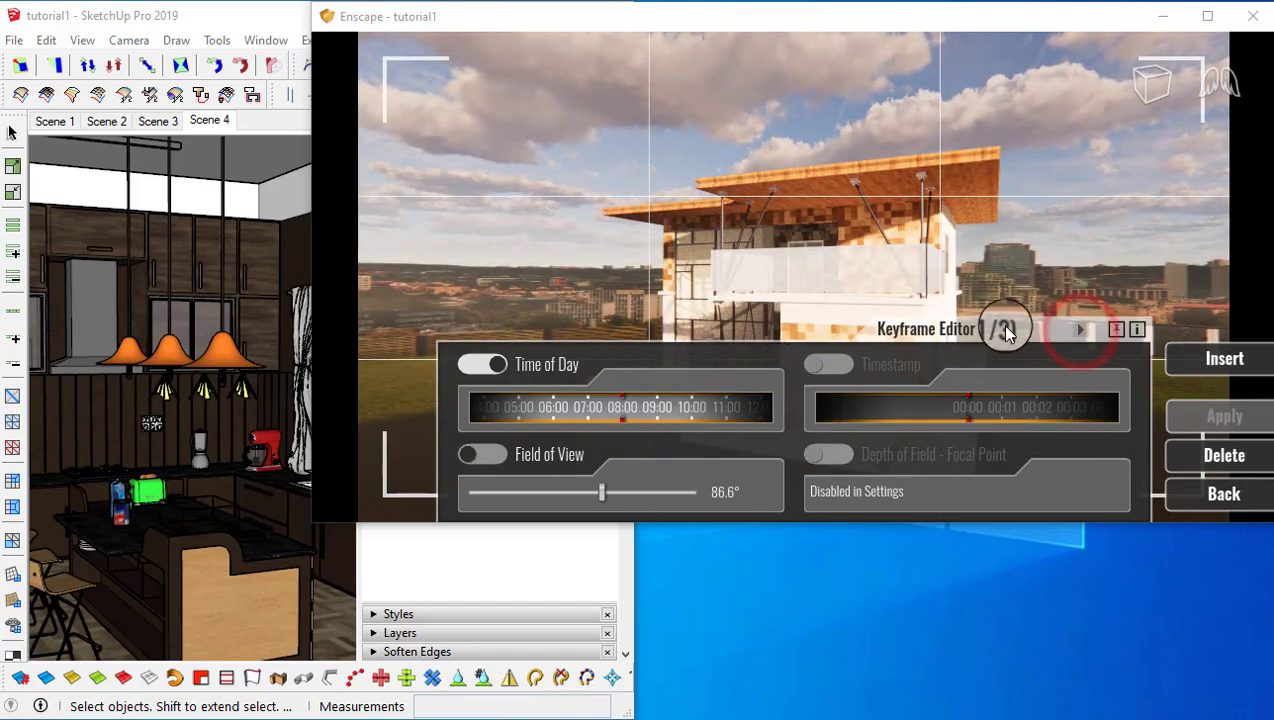
pyautogui.click(487, 366)
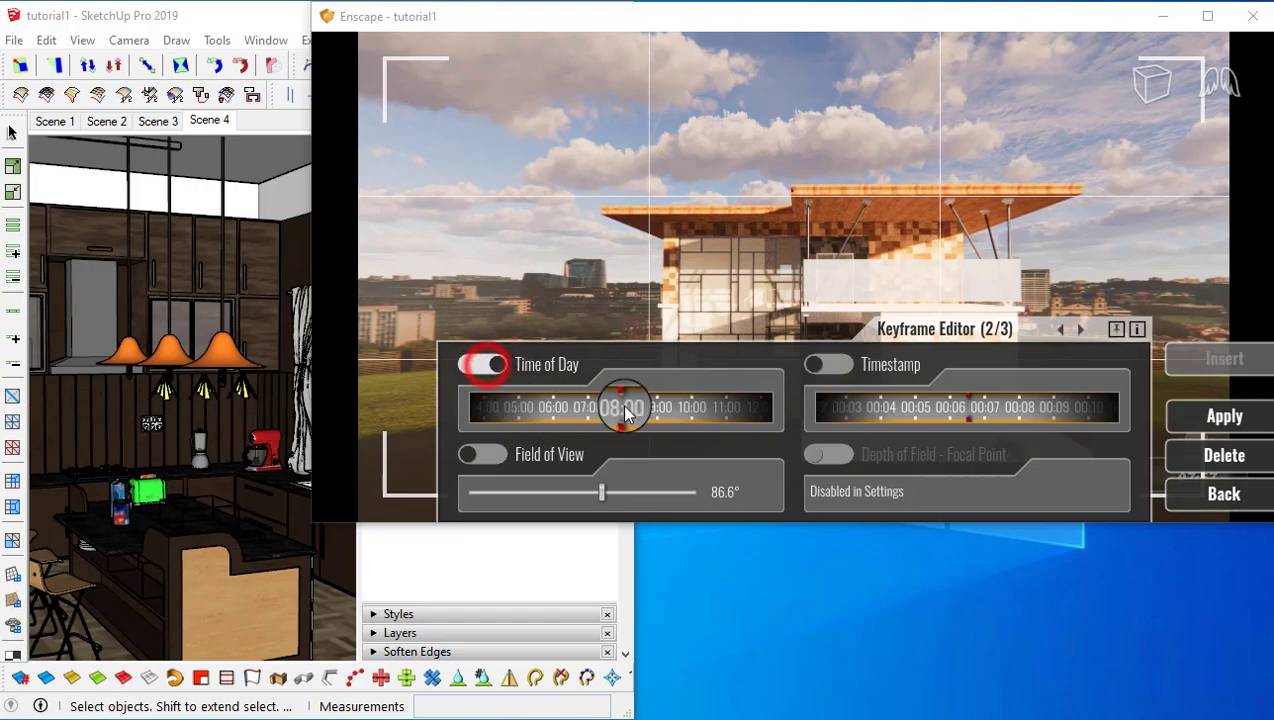
pyautogui.moveTo(641, 414); pyautogui.dragTo(549, 410)
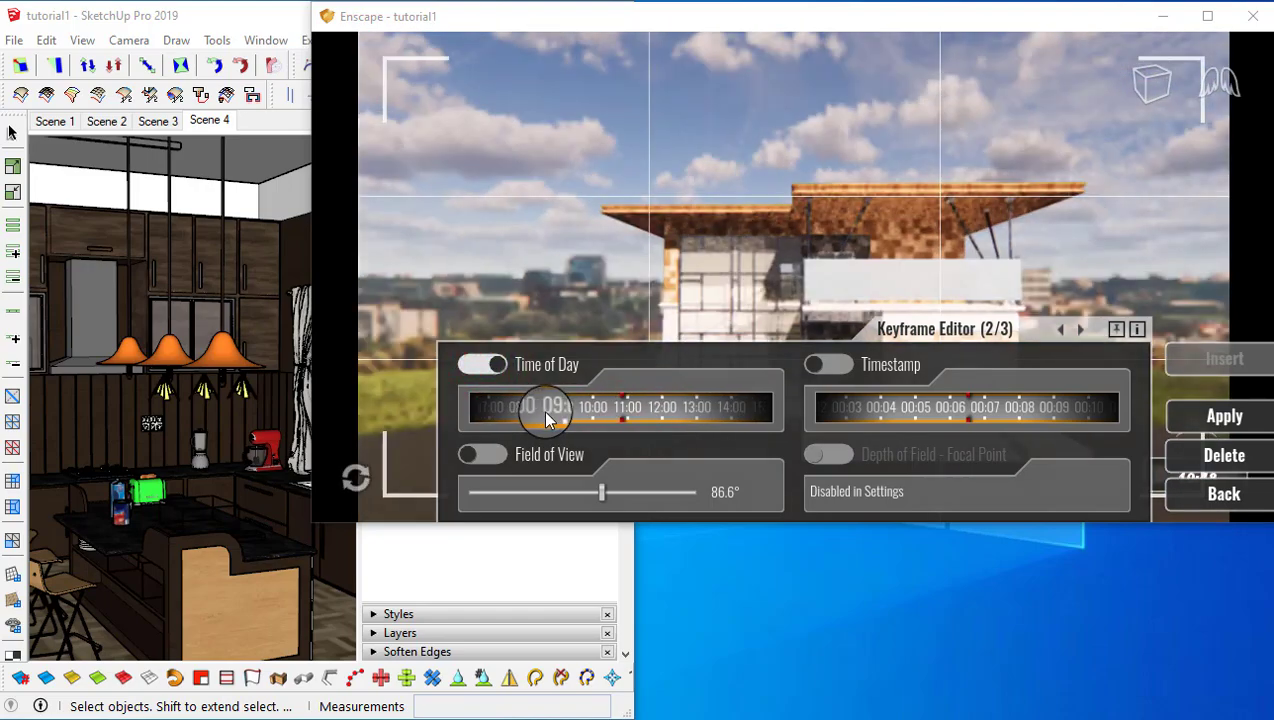
pyautogui.moveTo(967, 405); pyautogui.dragTo(1075, 413)
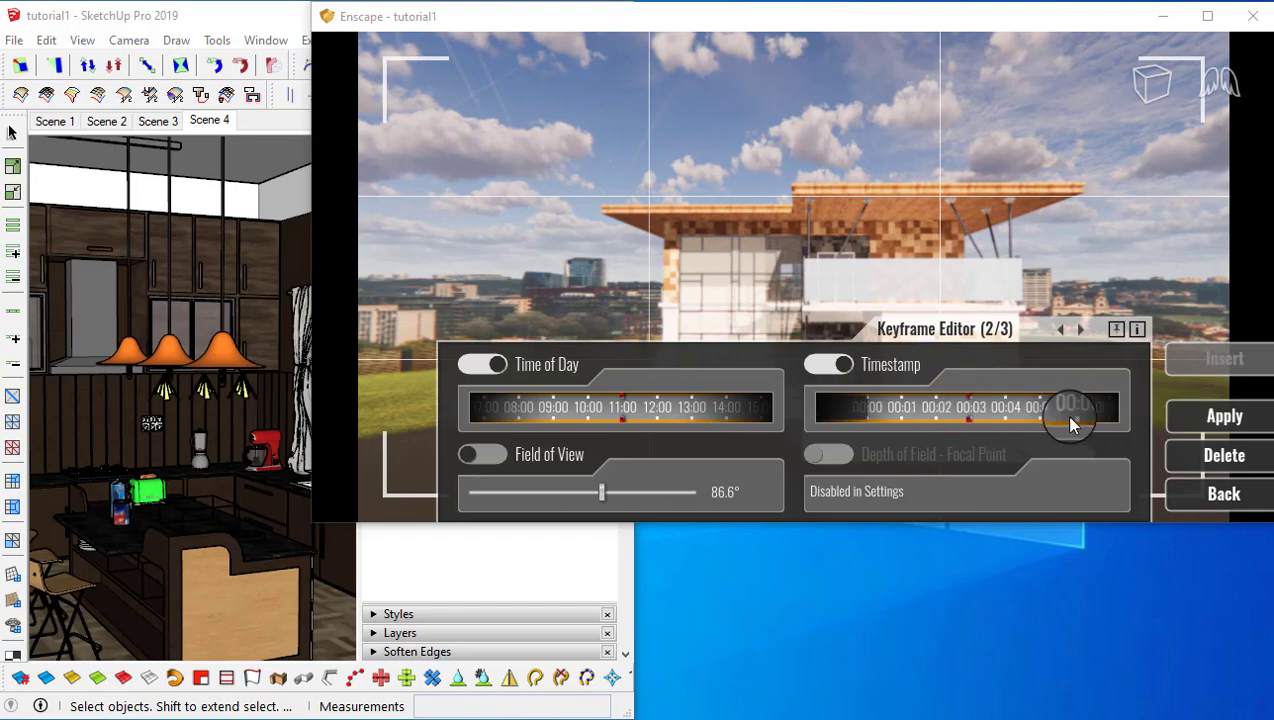
pyautogui.click(1226, 418)
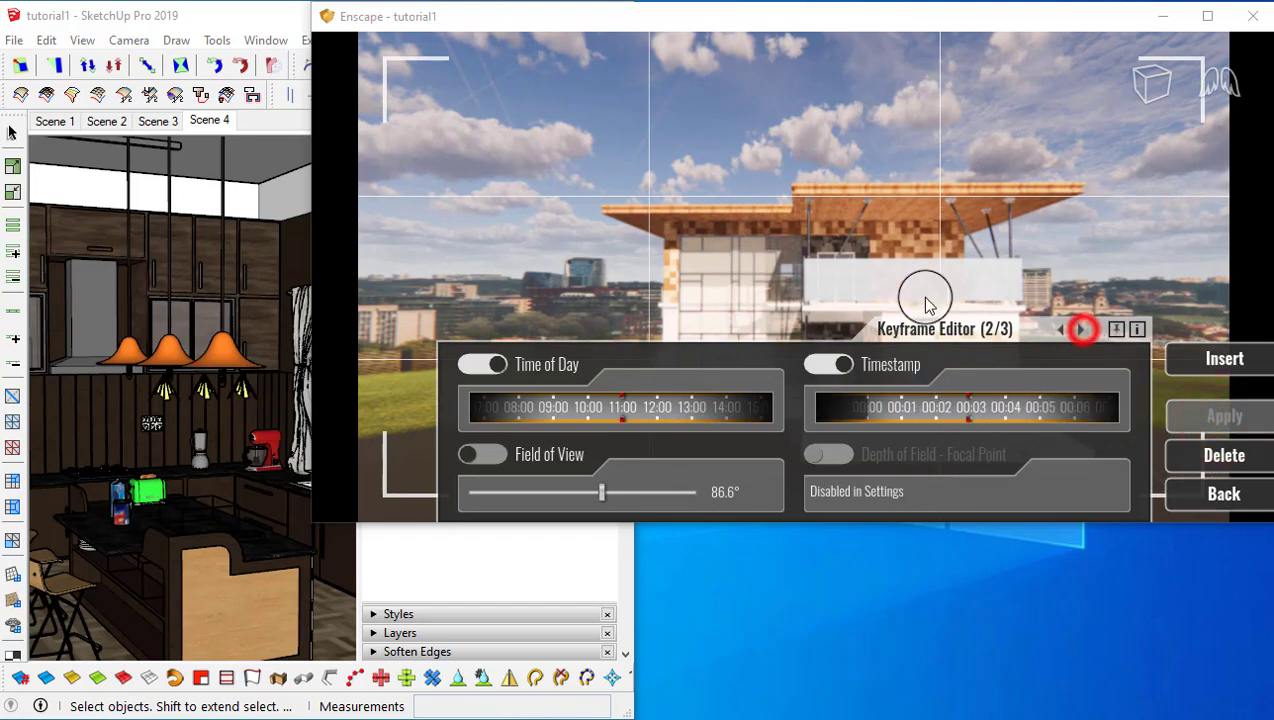
# - Apply a time of day of 14:00 and a timestamp of 00:05 to the third keyframe, and preview the path
pyautogui.click(484, 364)
pyautogui.moveTo(648, 410); pyautogui.dragTo(555, 405)
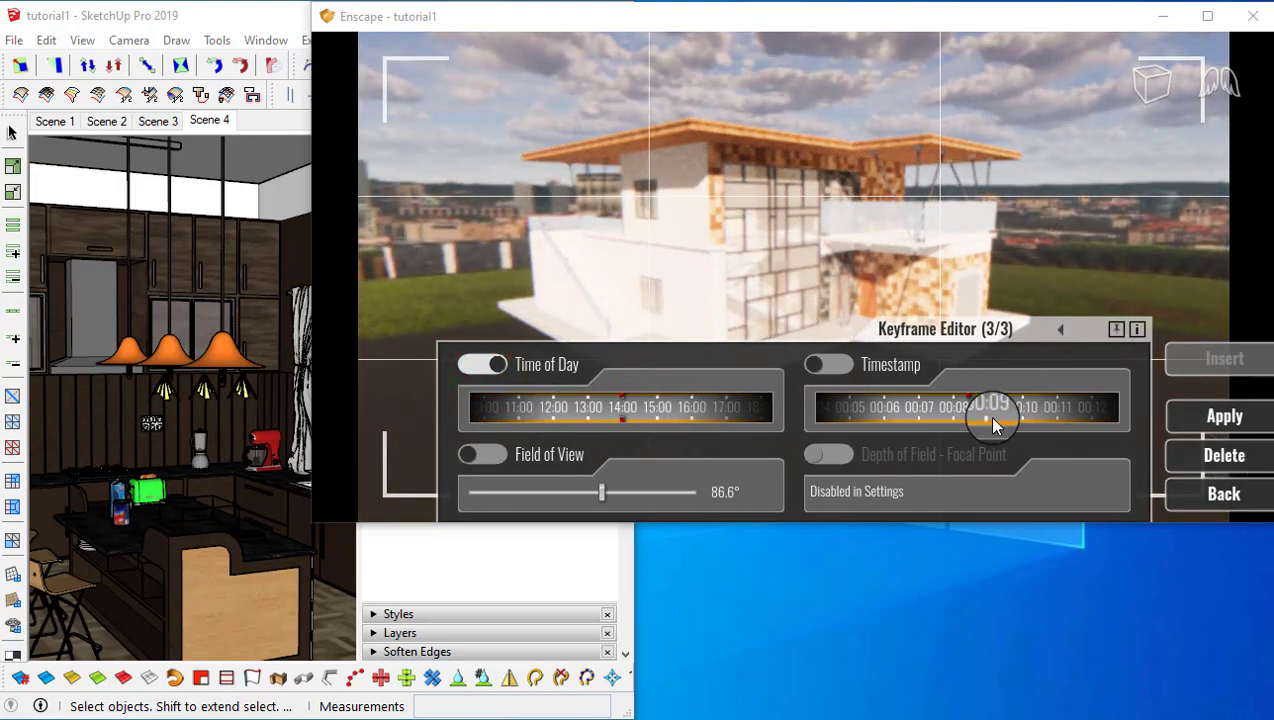
pyautogui.moveTo(1056, 413); pyautogui.dragTo(1067, 414)
pyautogui.click(1253, 414)
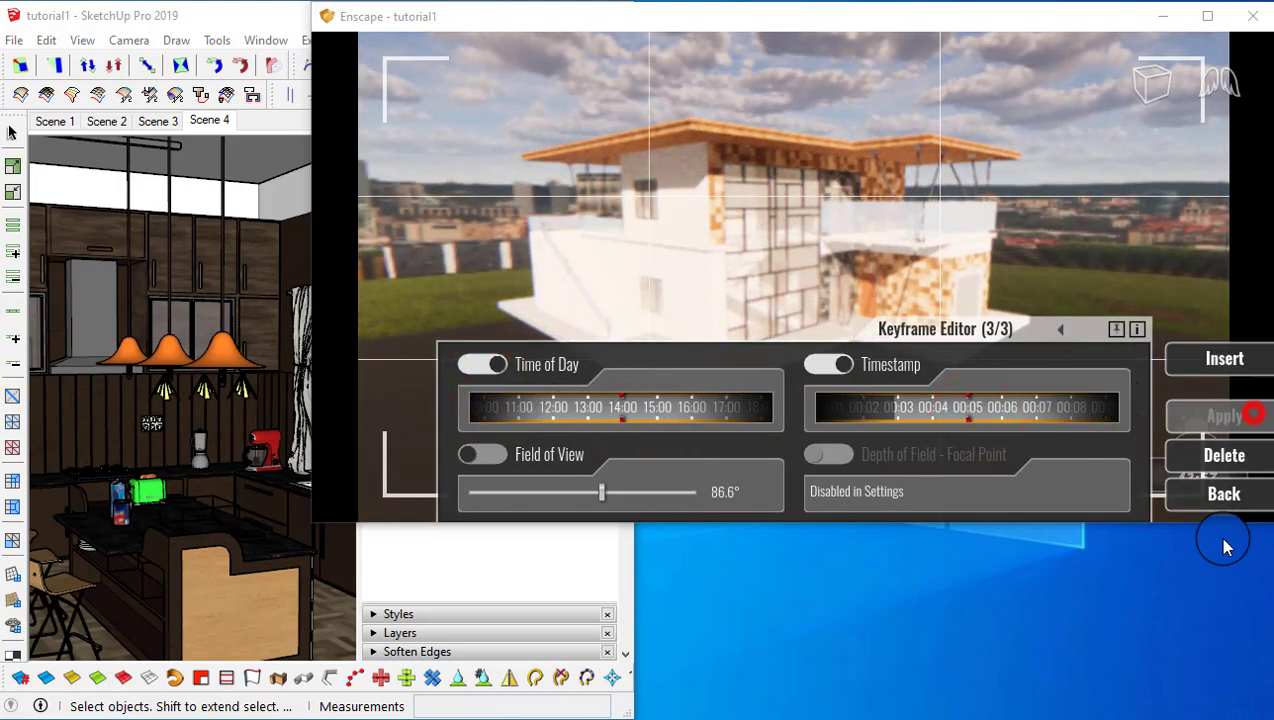
pyautogui.click(510, 494)
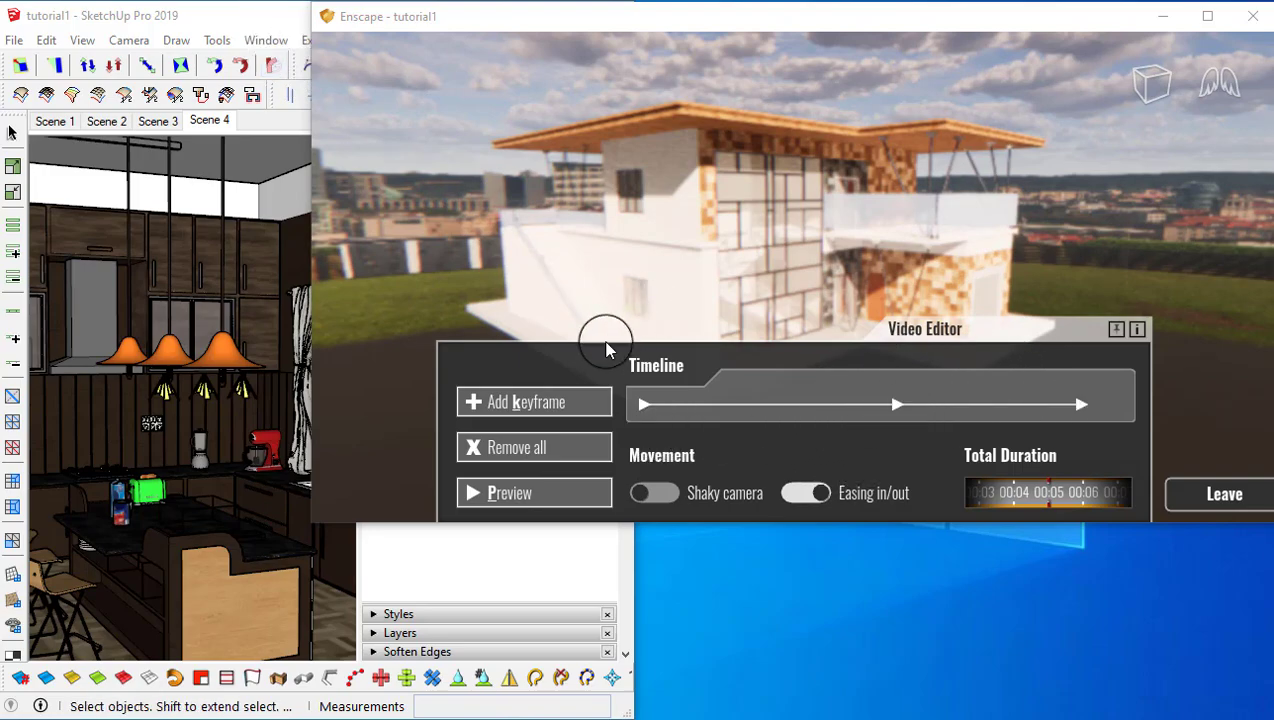
# - Save the video path to the Desktop as the XML file Enscape_VideoPath
pyautogui.click(272, 36)
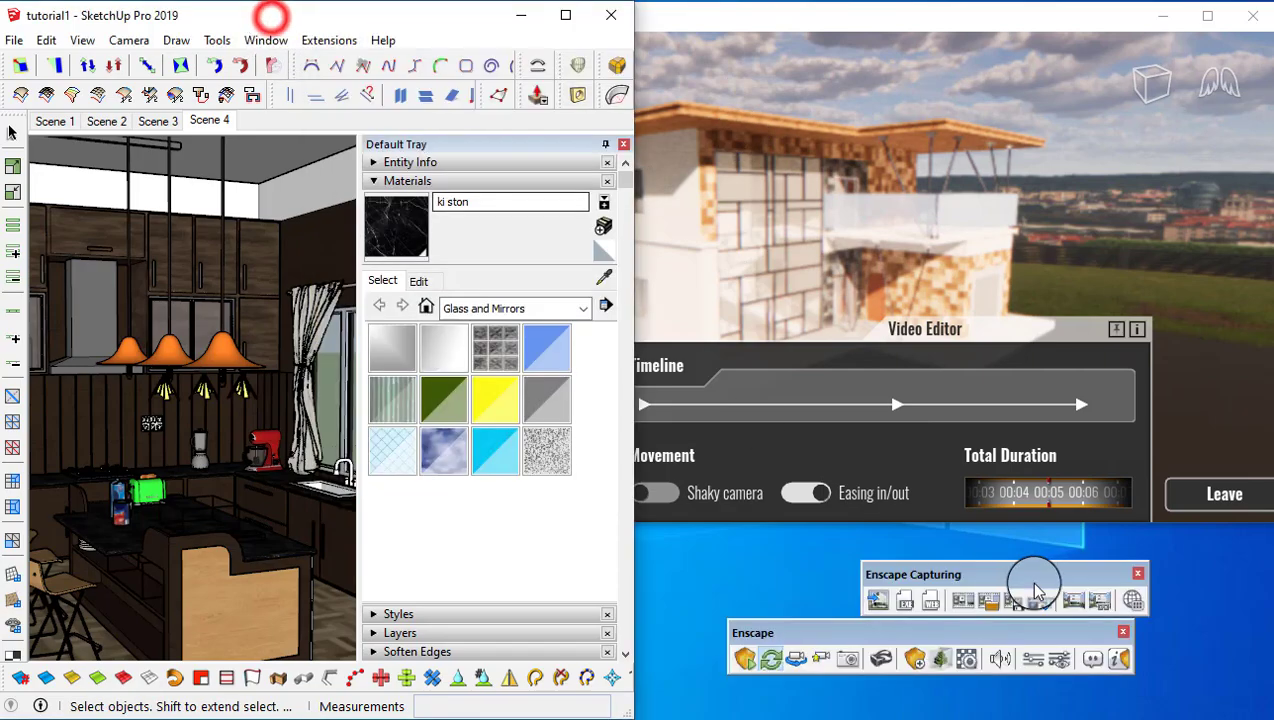
pyautogui.click(1017, 601)
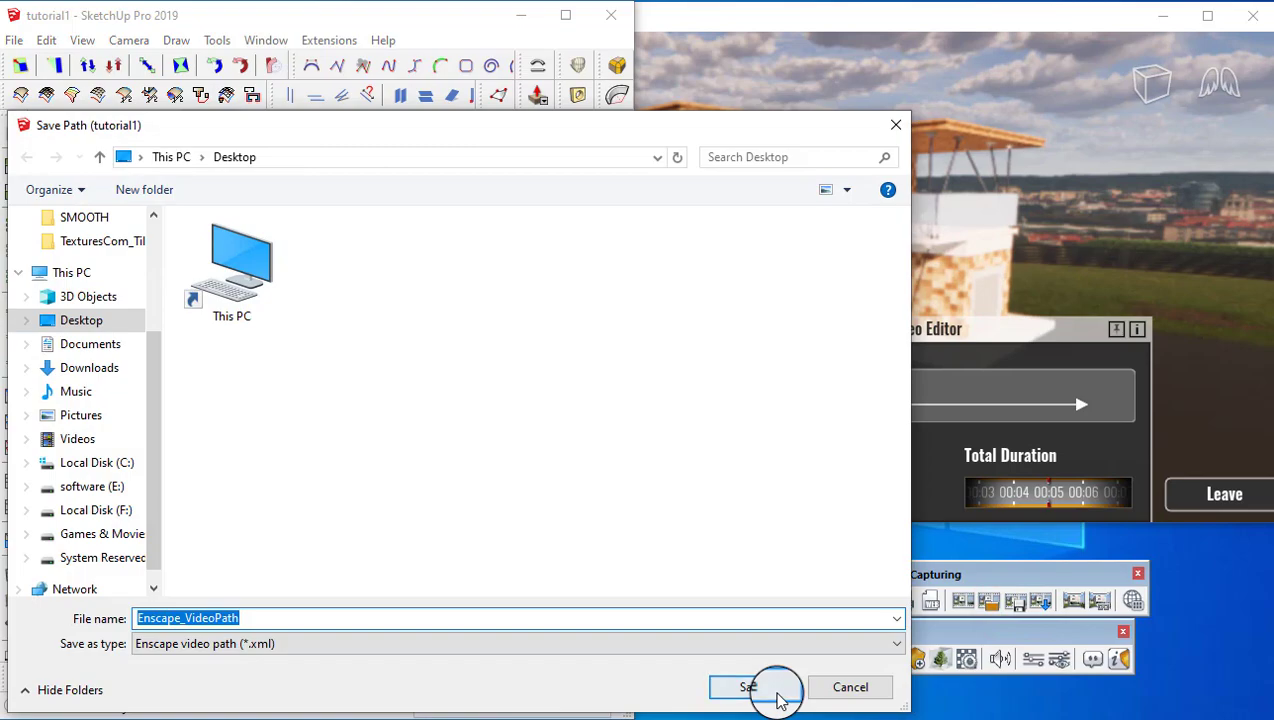
pyautogui.click(776, 694)
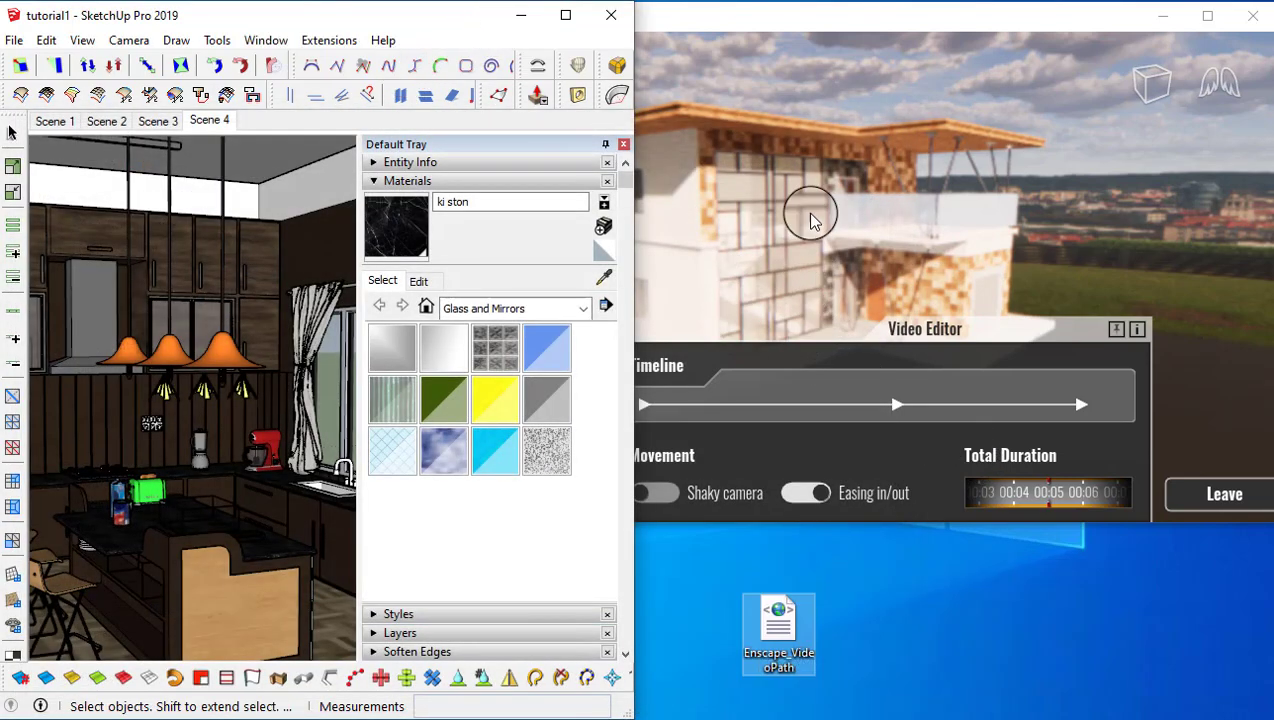
# - Remove all keyframes from the timeline and load the saved Enscape_VideoPath file from the Desktop
pyautogui.click(810, 187)
pyautogui.click(706, 27)
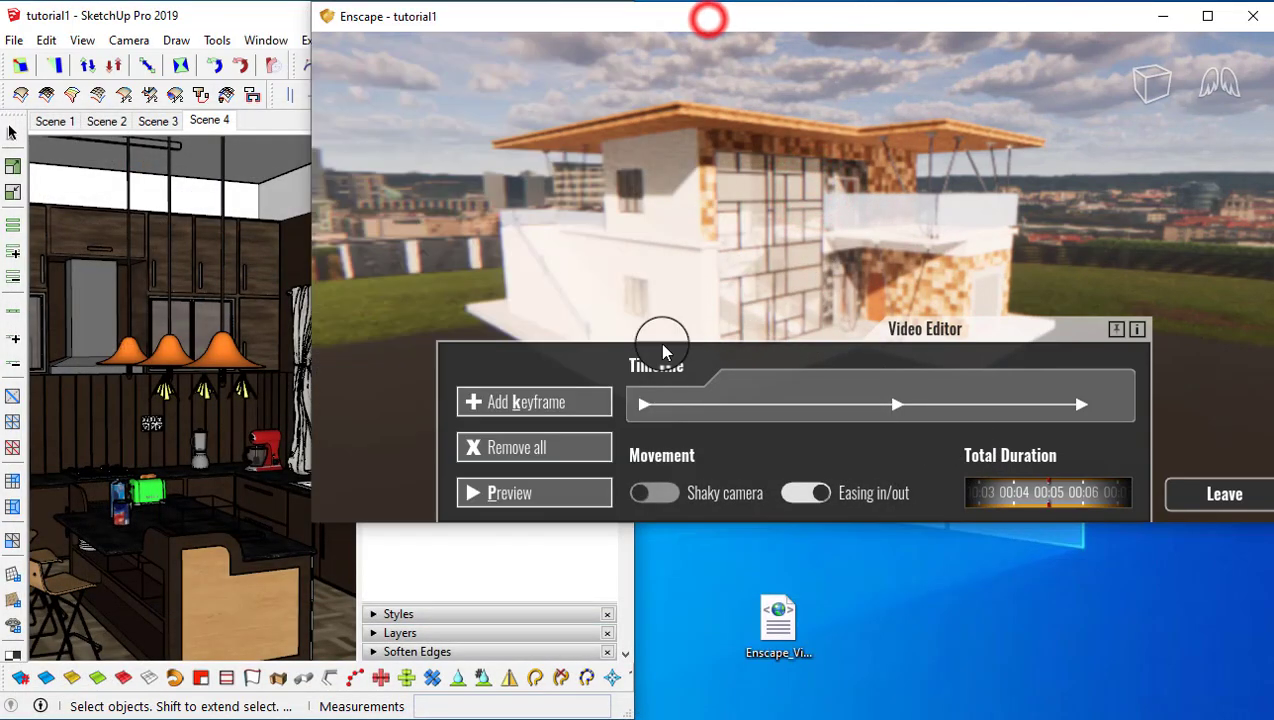
pyautogui.click(550, 452)
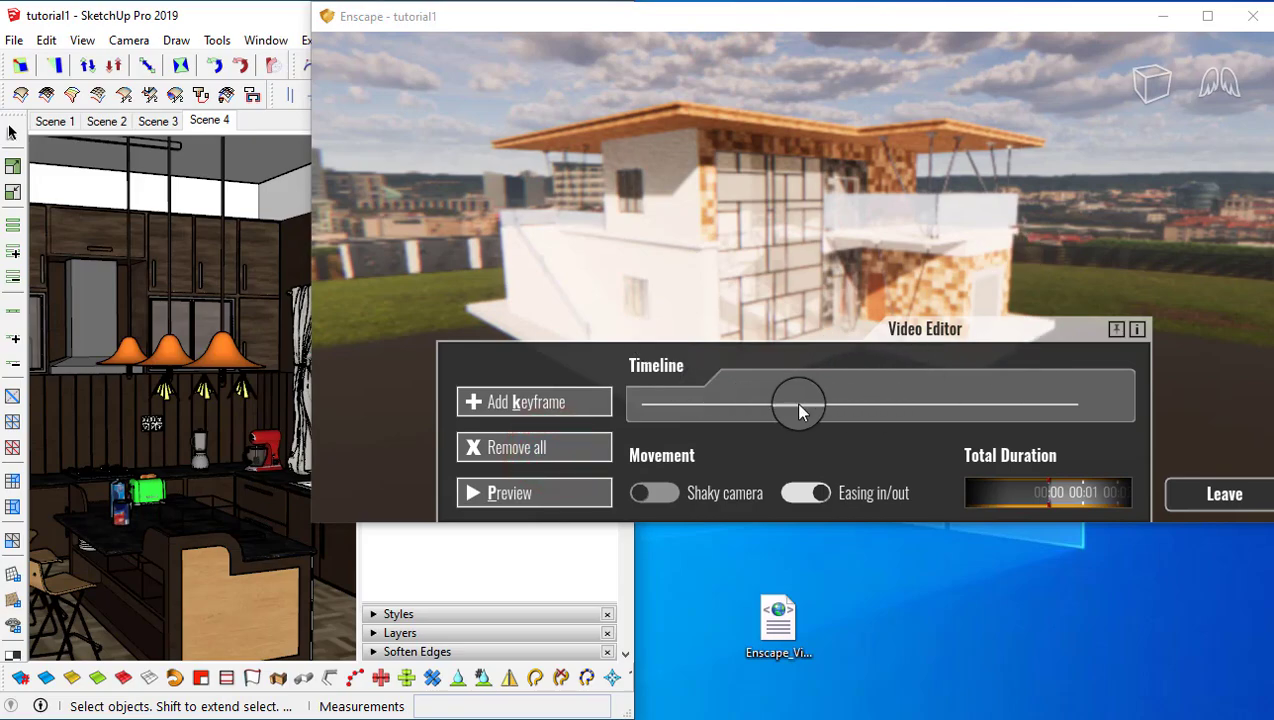
pyautogui.click(250, 13)
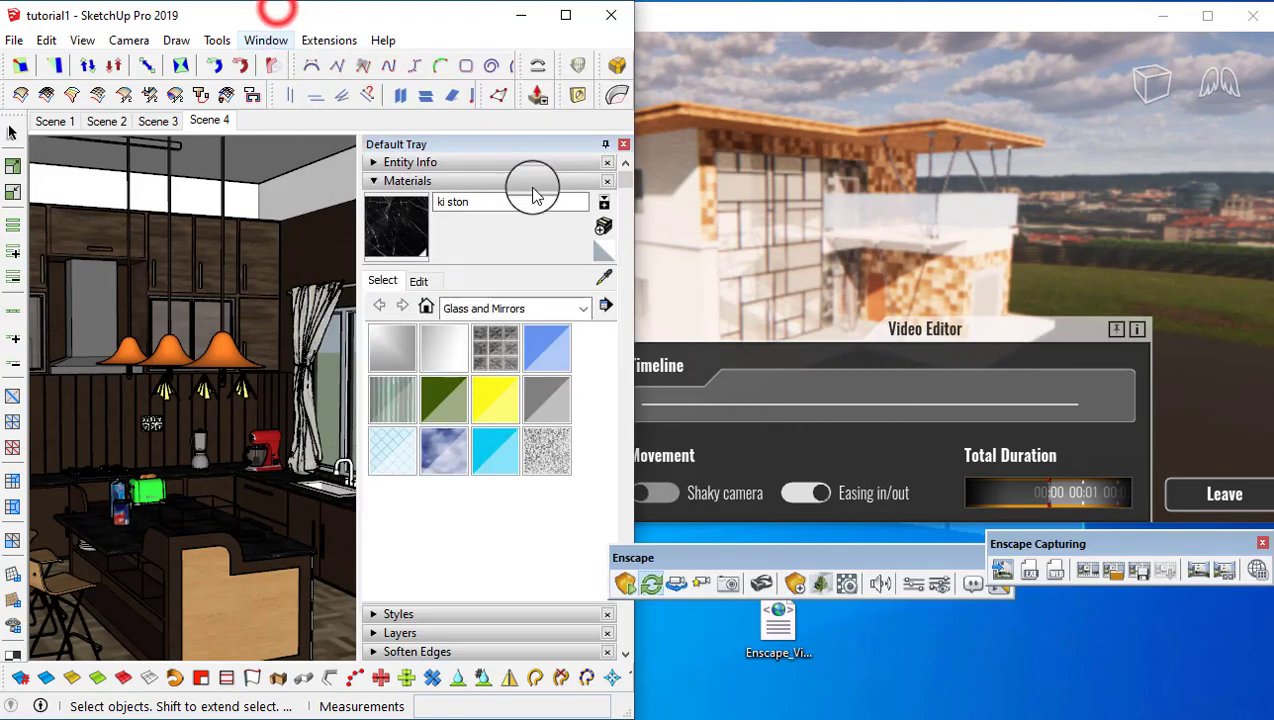
pyautogui.click(1115, 570)
pyautogui.click(362, 375)
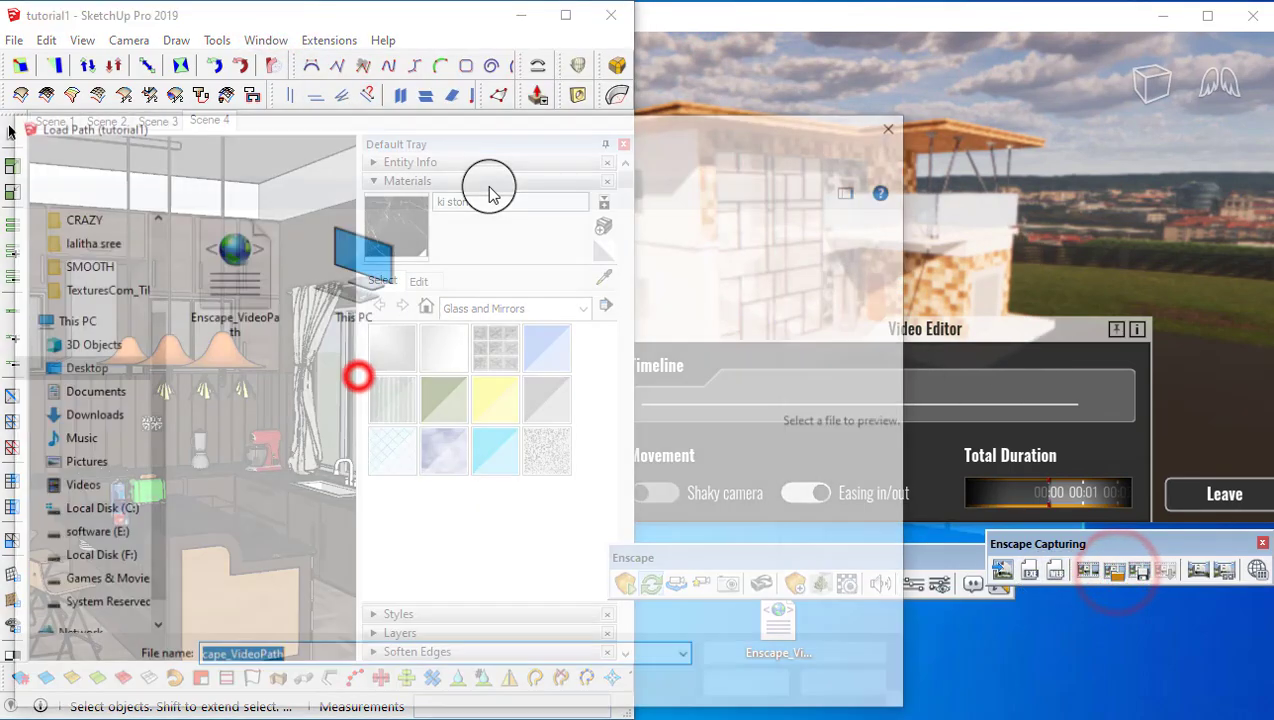
pyautogui.click(750, 686)
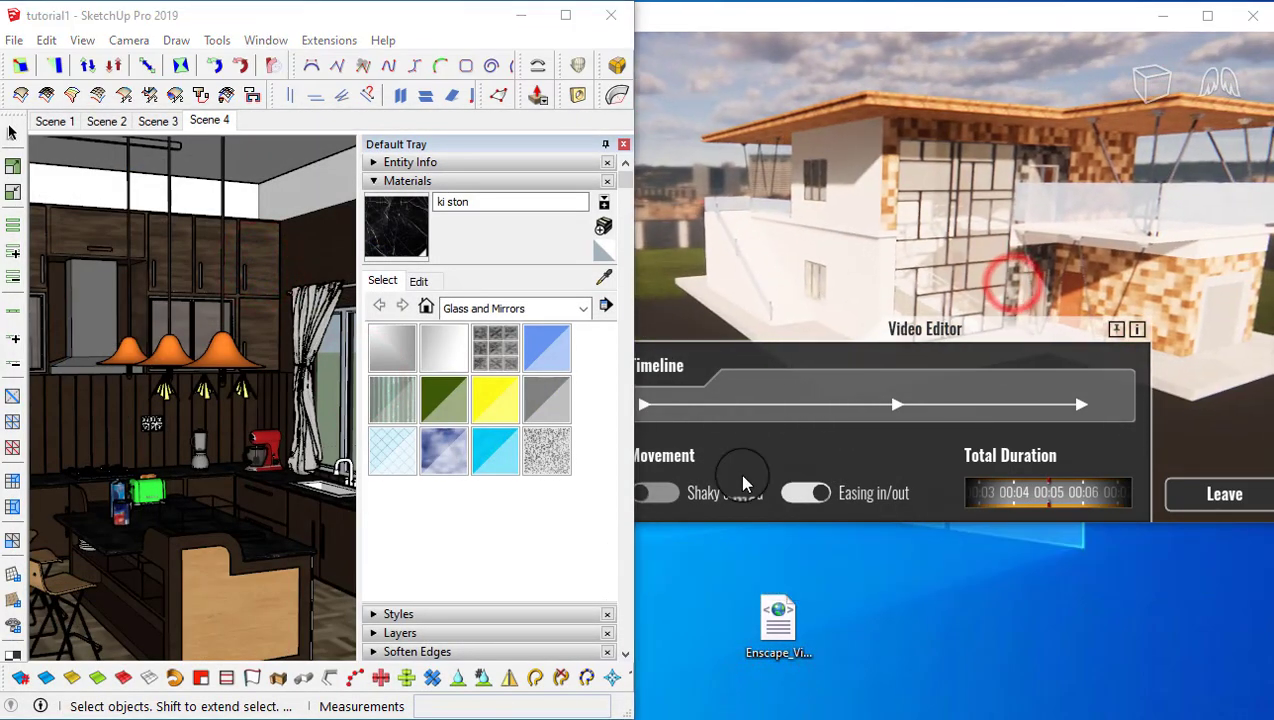
# - Create a kitchen video path with one keyframe from across the room in fly mode and one closer to the kitchen
pyautogui.click(722, 20)
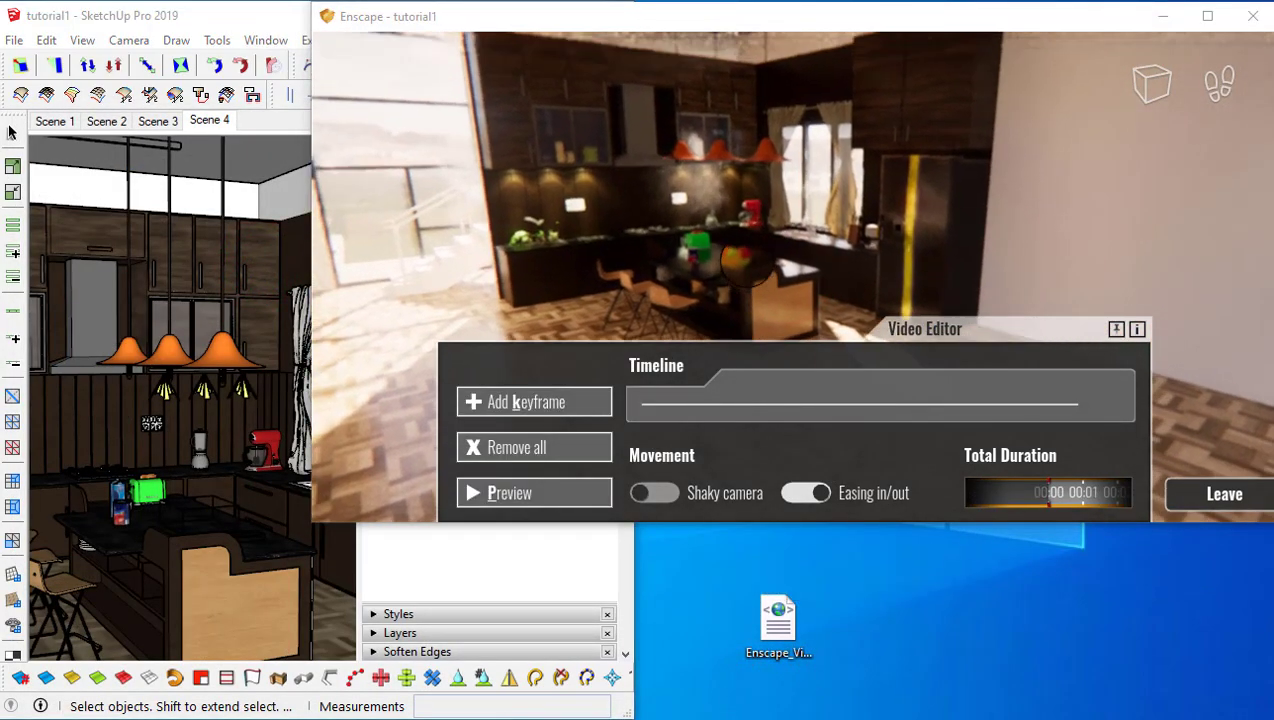
pyautogui.moveTo(748, 262); pyautogui.dragTo(714, 298)
pyautogui.press('space')
pyautogui.click(598, 402)
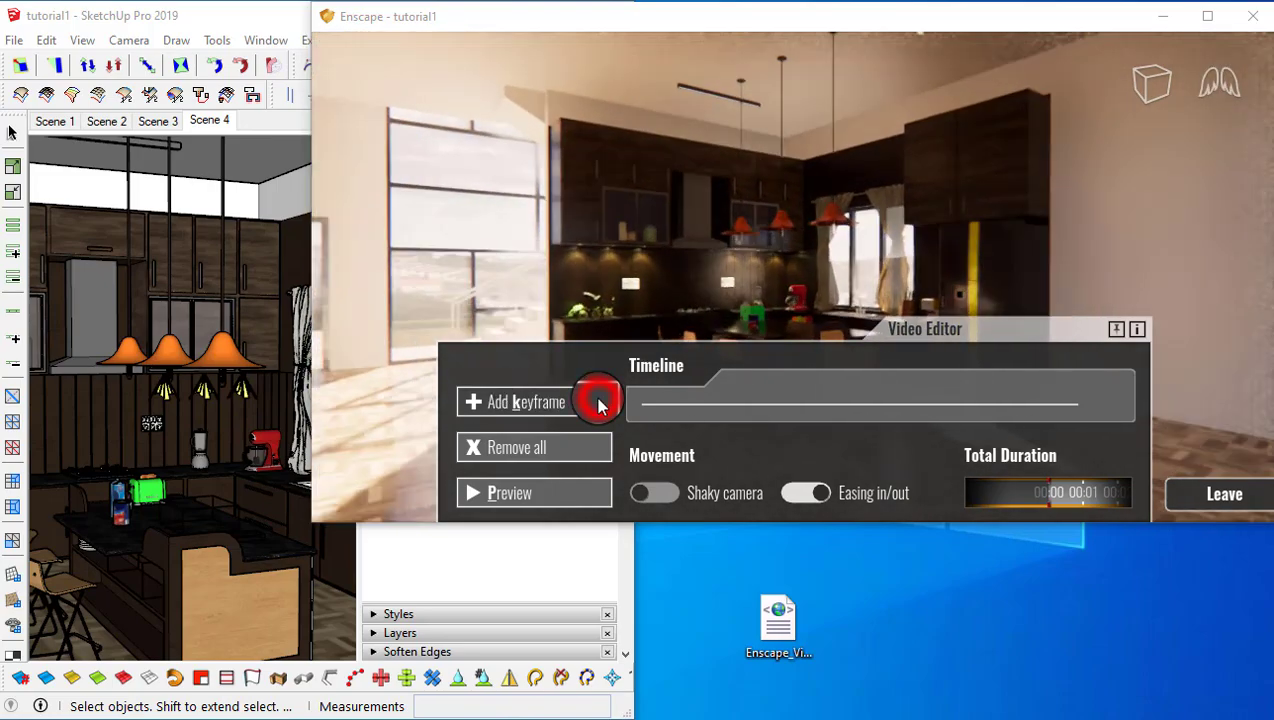
pyautogui.click(853, 264)
pyautogui.press('w')
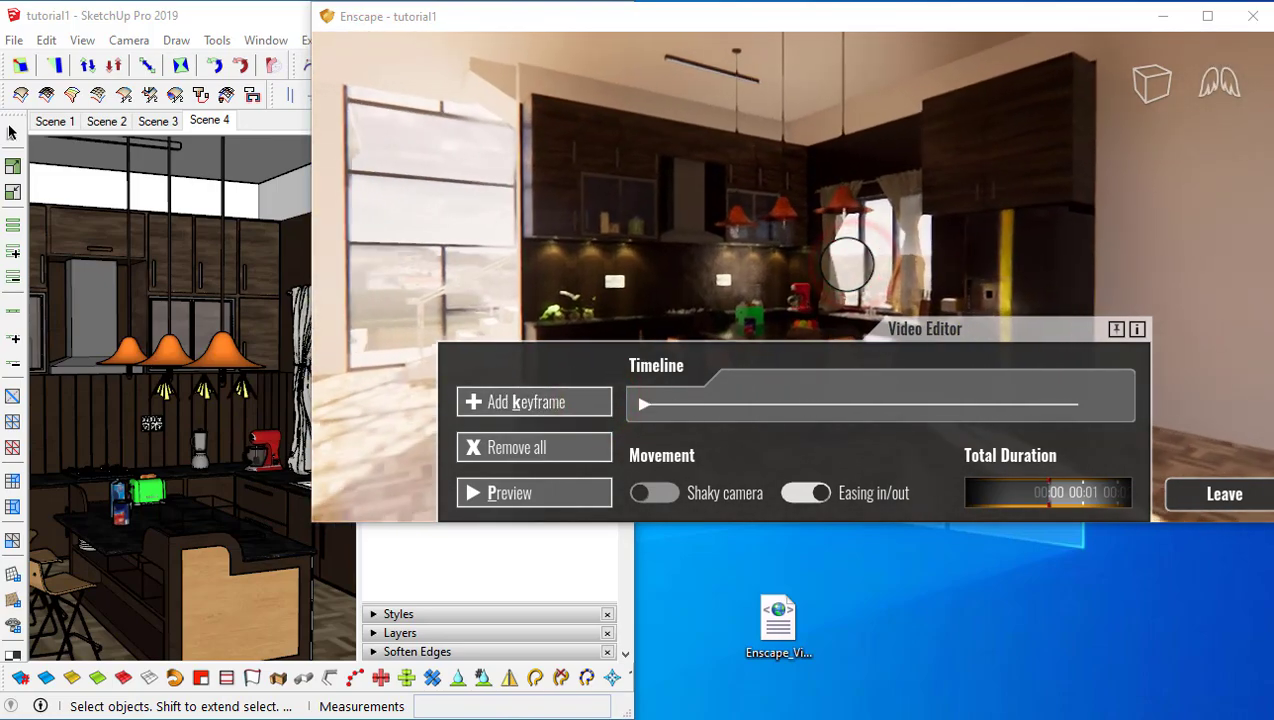
pyautogui.click(541, 400)
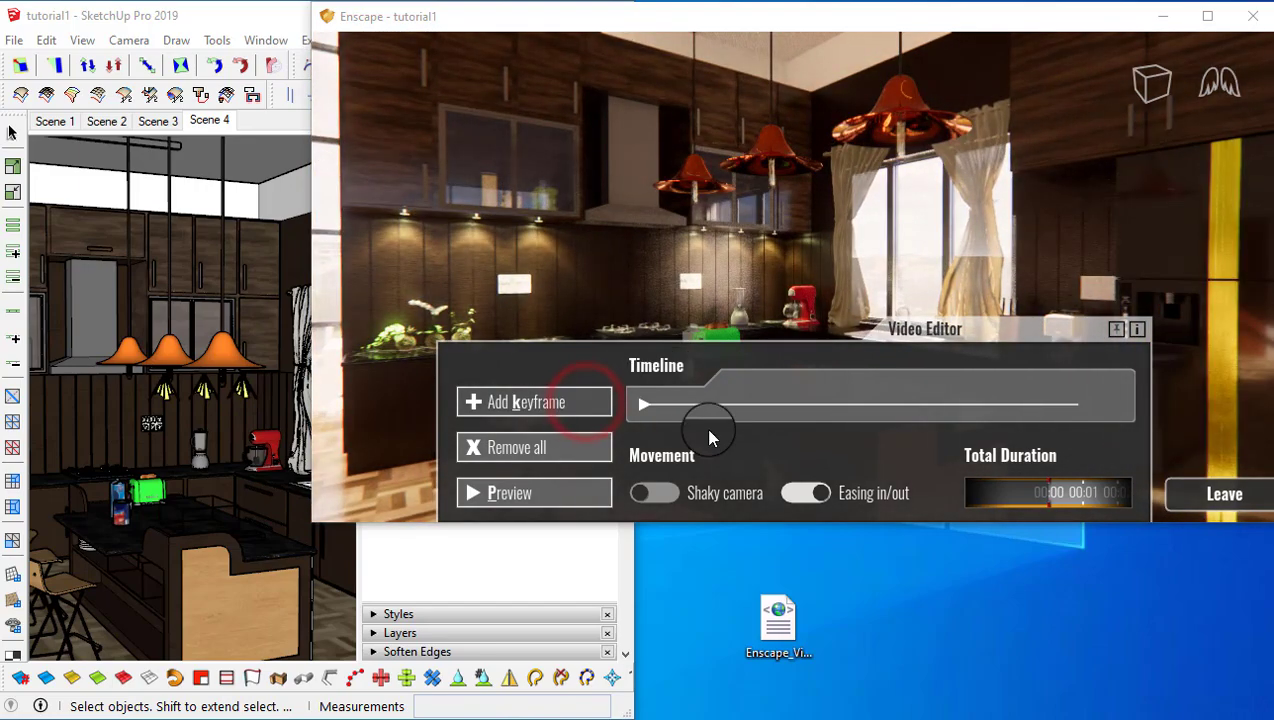
# - Narrow the first kitchen keyframe's field of view to 44.1° and apply it
pyautogui.click(853, 400)
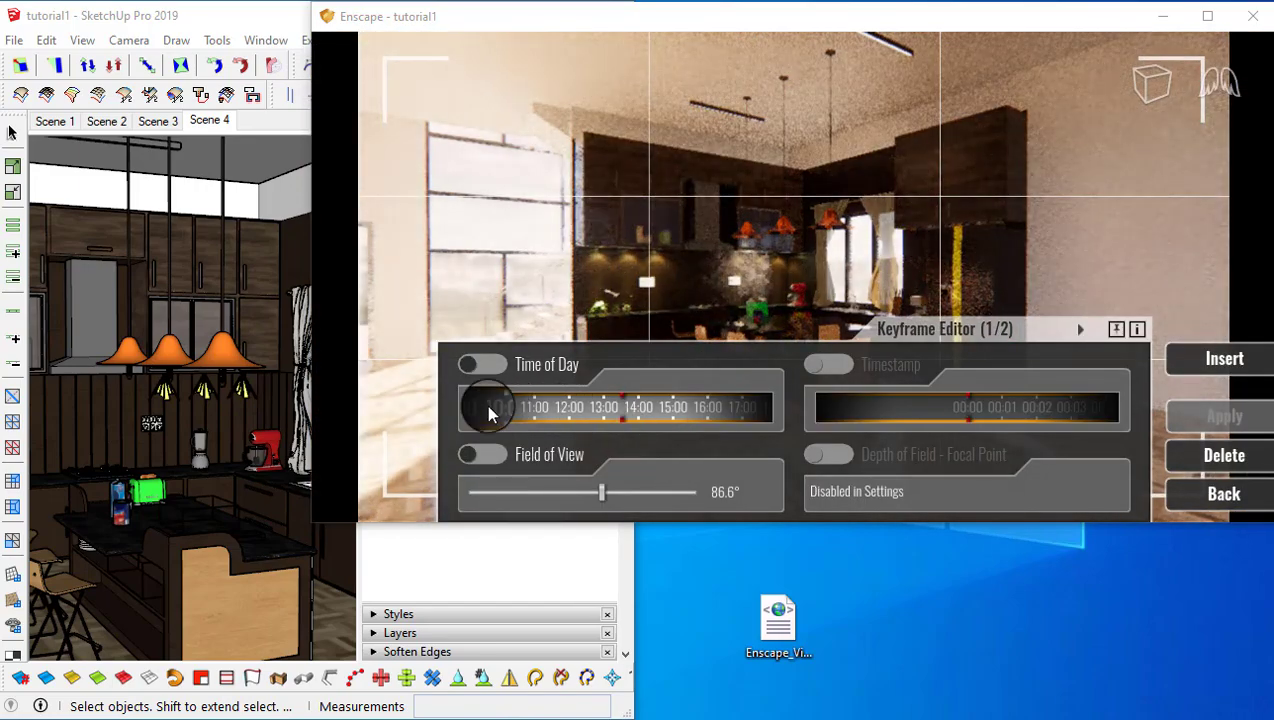
pyautogui.moveTo(598, 491); pyautogui.dragTo(528, 494)
pyautogui.click(1224, 416)
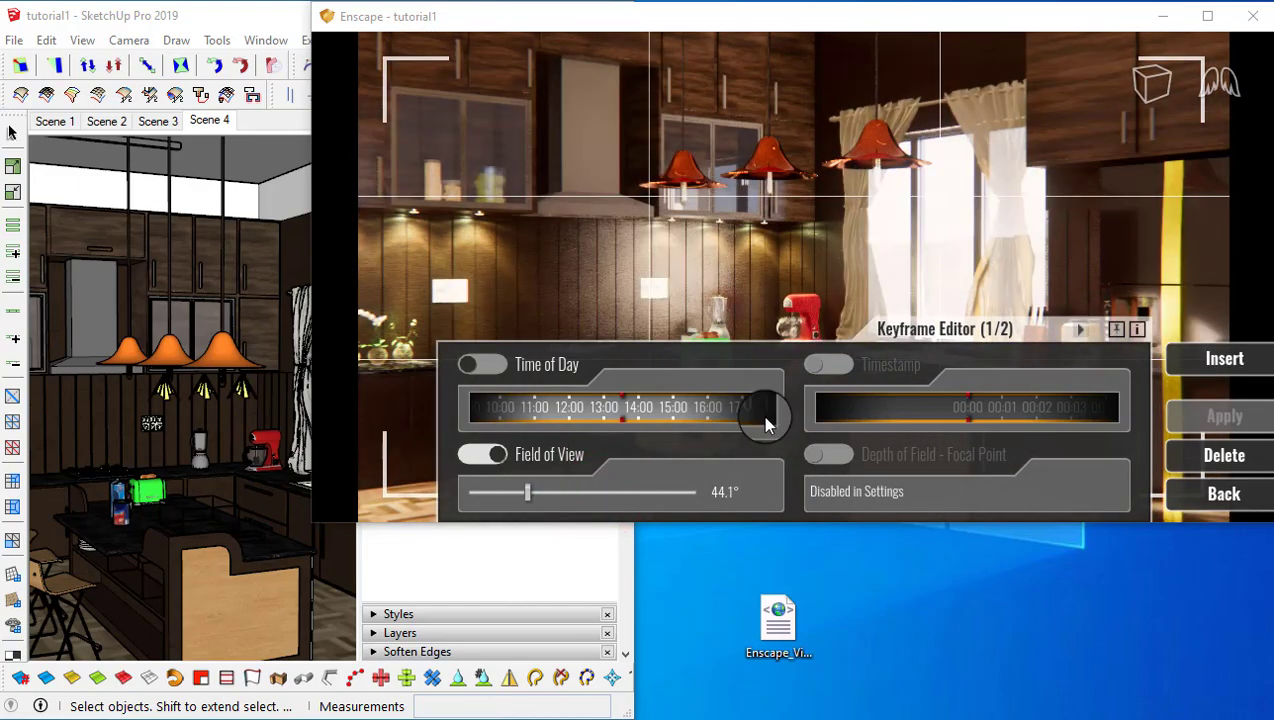
# - Widen the second kitchen keyframe's field of view, adjust its timestamp slightly and preview the path
pyautogui.click(1080, 329)
pyautogui.moveTo(531, 492); pyautogui.dragTo(656, 500)
pyautogui.moveTo(971, 410); pyautogui.dragTo(957, 415)
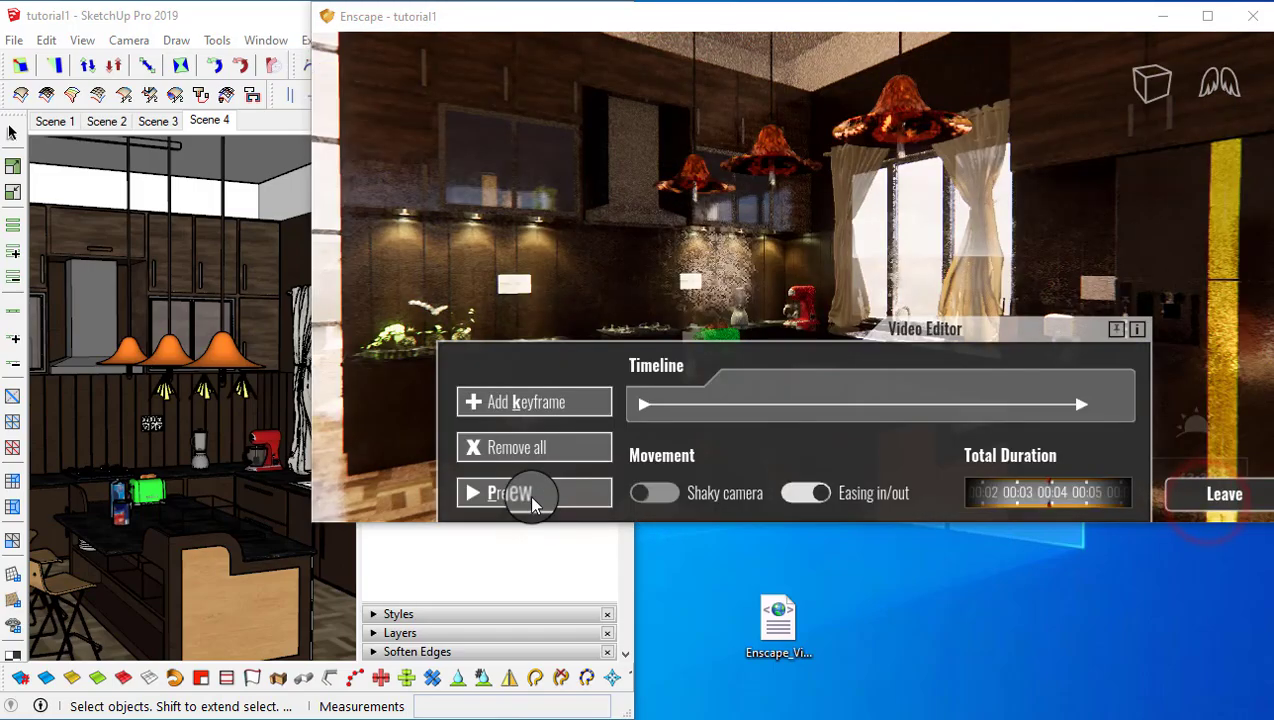
pyautogui.click(532, 500)
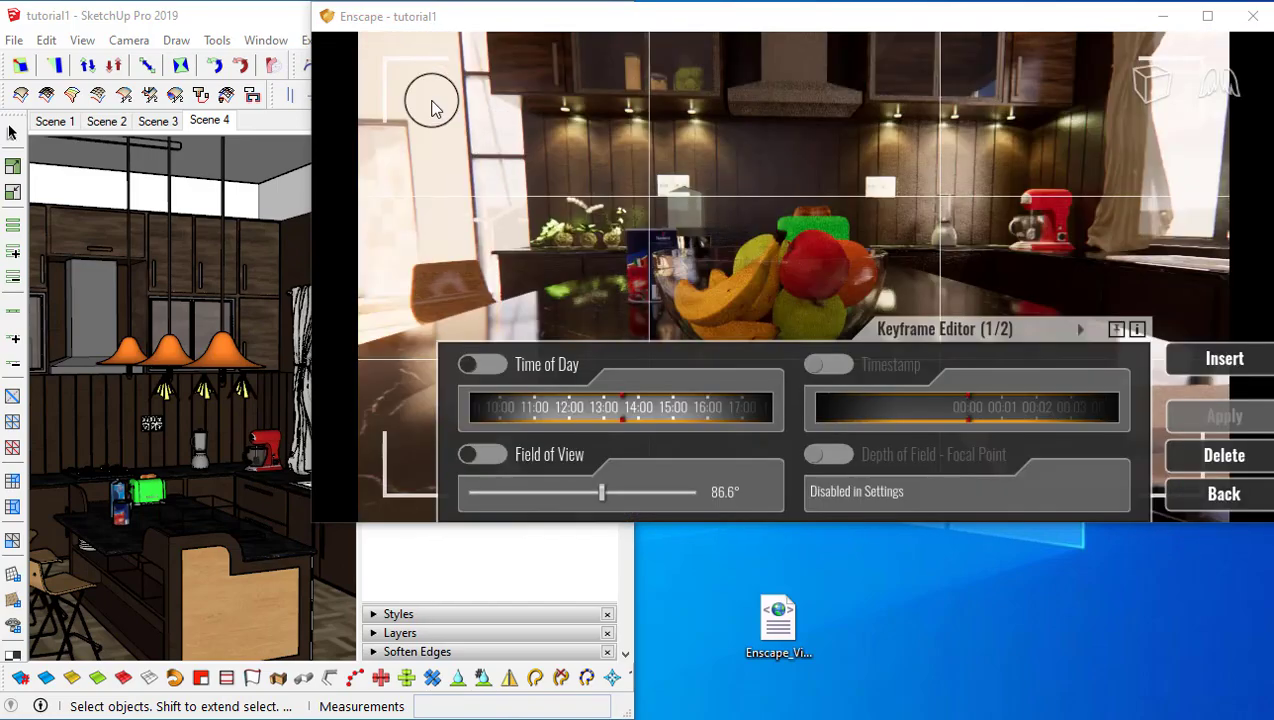
# - Set Depth of Field to 24% in the visual settings and apply a focal point of 0.46 m to the fruit bowl path's first keyframe
pyautogui.click(203, 22)
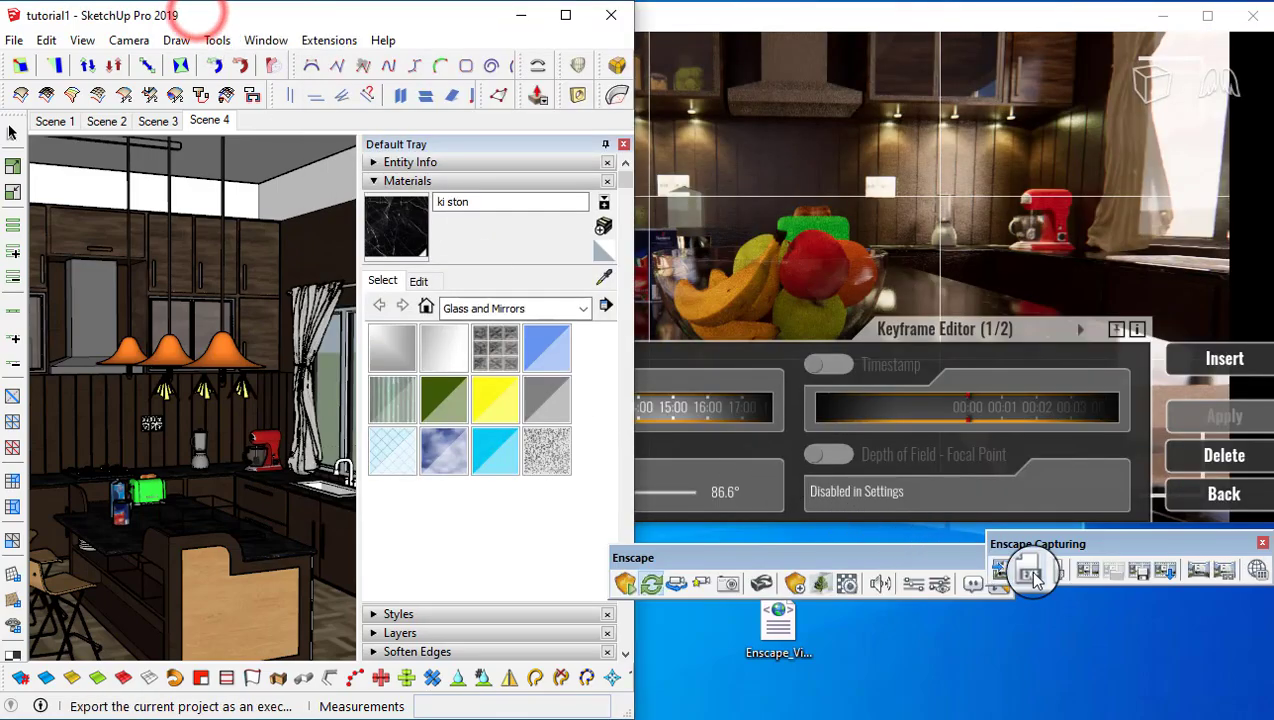
pyautogui.click(939, 587)
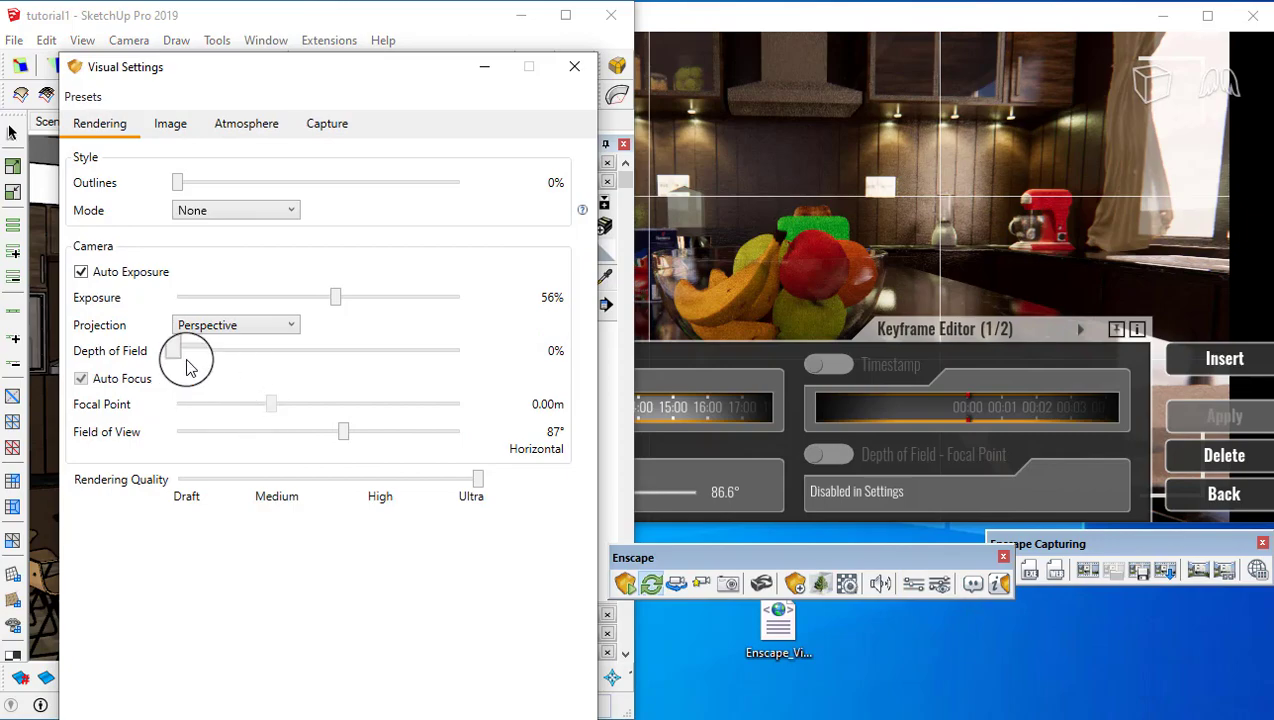
pyautogui.moveTo(181, 356); pyautogui.dragTo(250, 368)
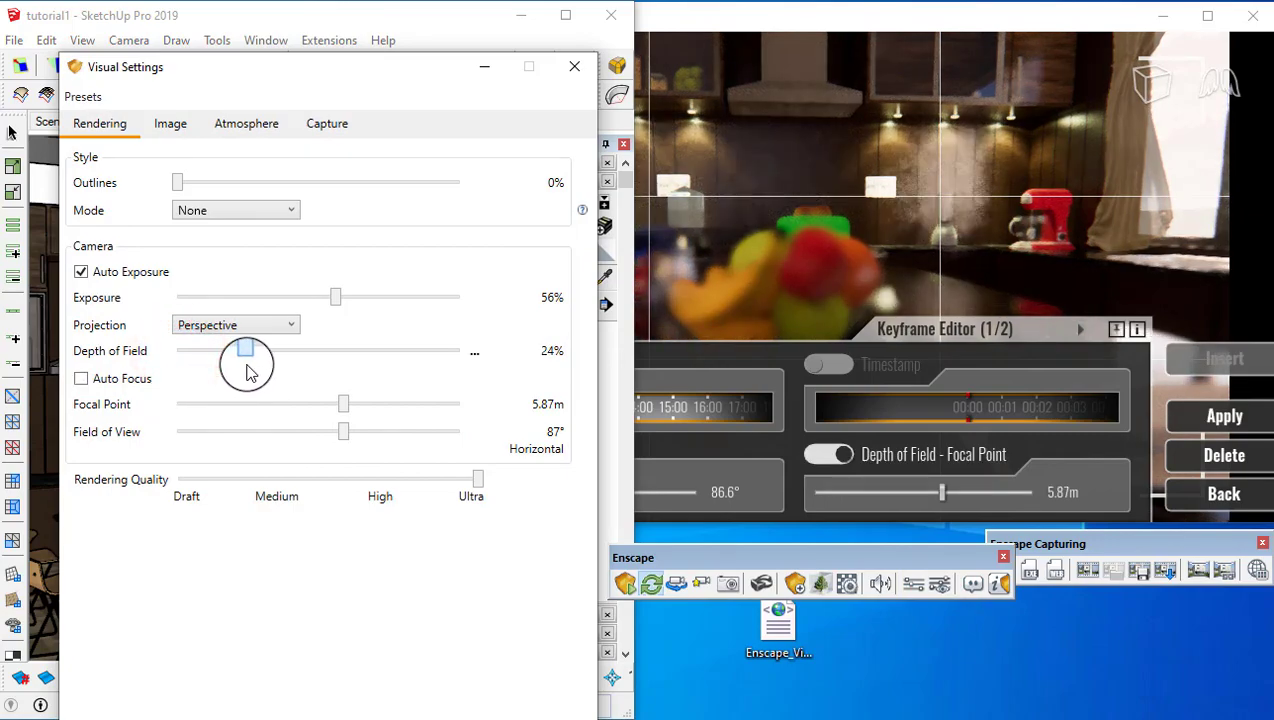
pyautogui.moveTo(918, 497); pyautogui.dragTo(862, 492)
pyautogui.click(1223, 417)
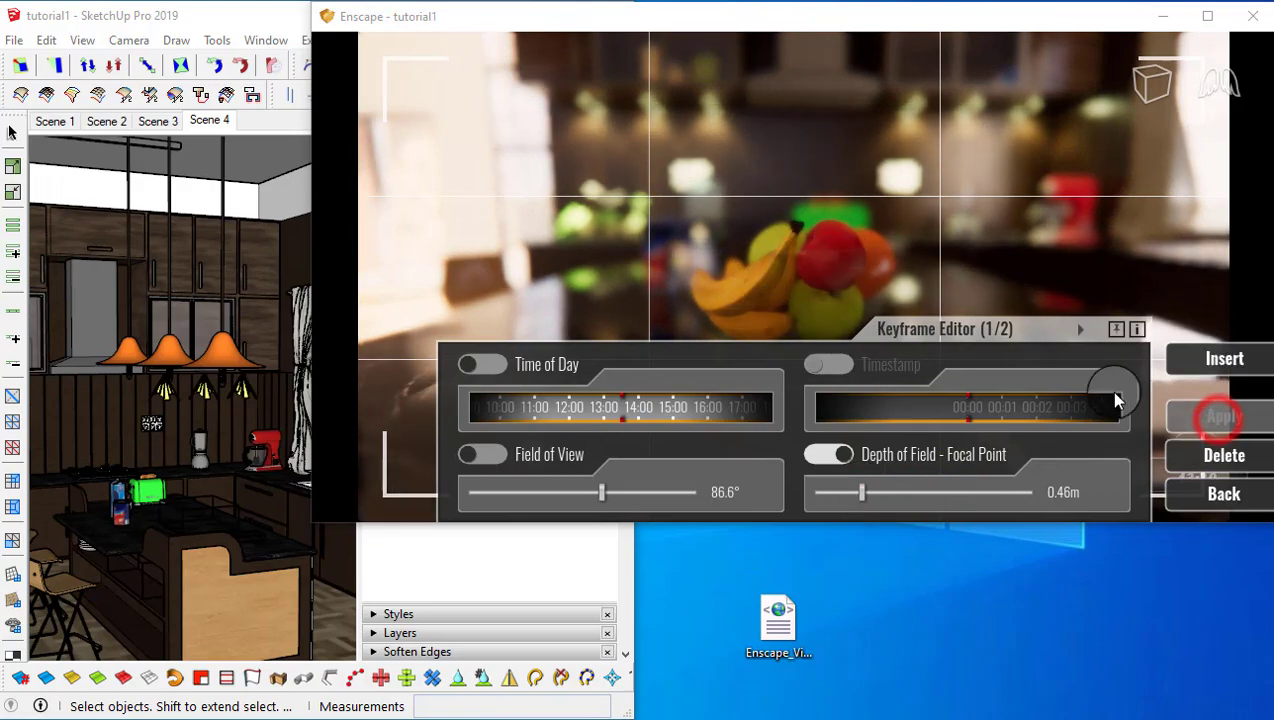
# - Set the fruit bowl path's second keyframe to timestamp 00:03 with a depth-of-field focal point of 3.54 m and apply it
pyautogui.click(1080, 331)
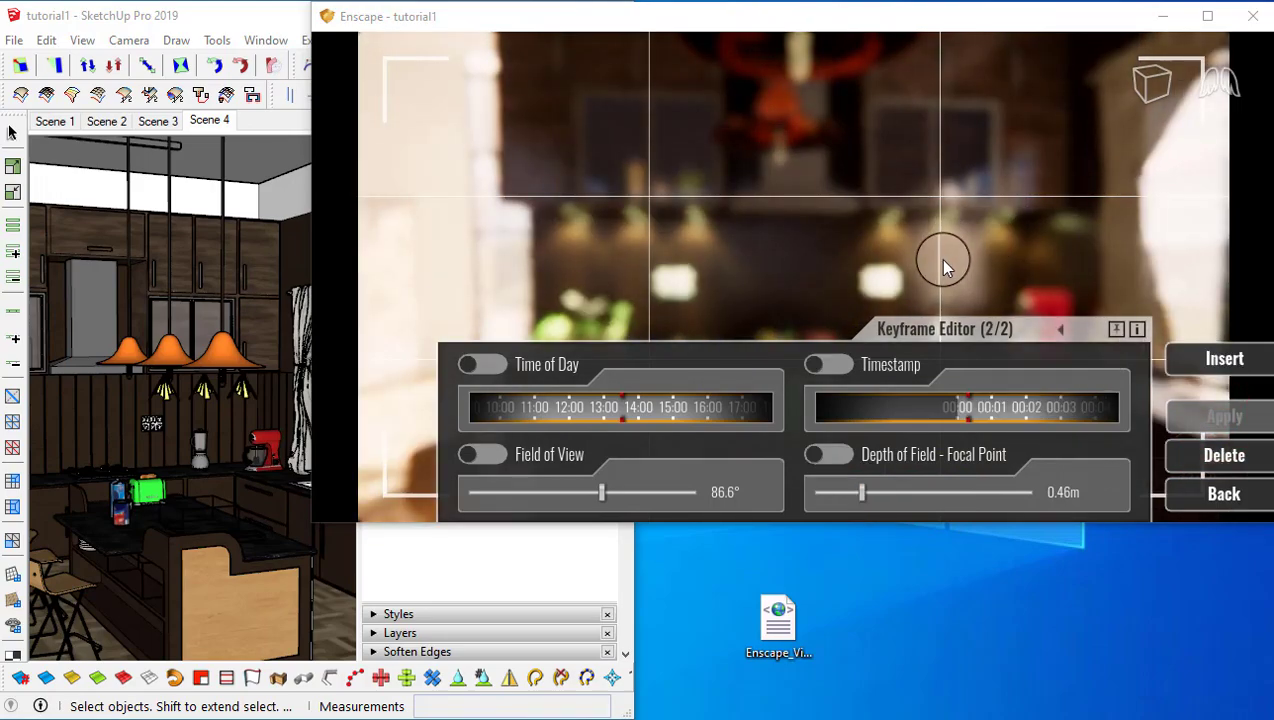
pyautogui.moveTo(981, 414); pyautogui.dragTo(940, 410)
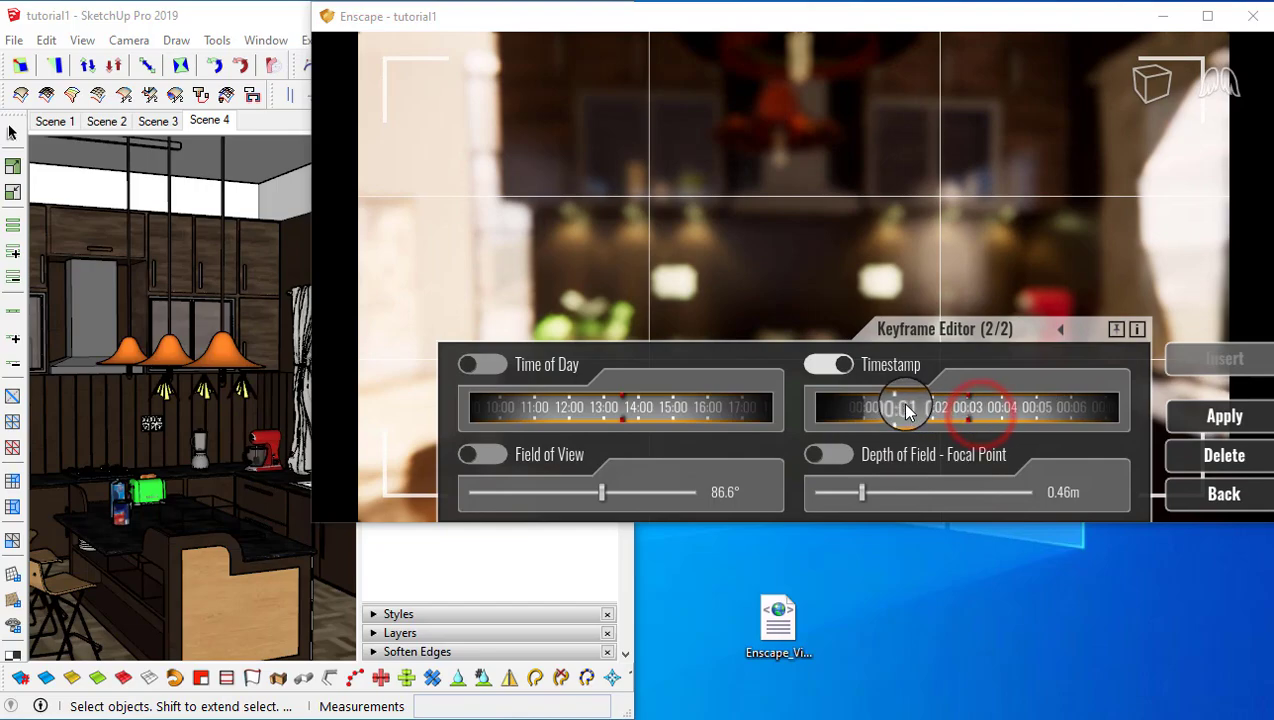
pyautogui.moveTo(866, 494); pyautogui.dragTo(918, 488)
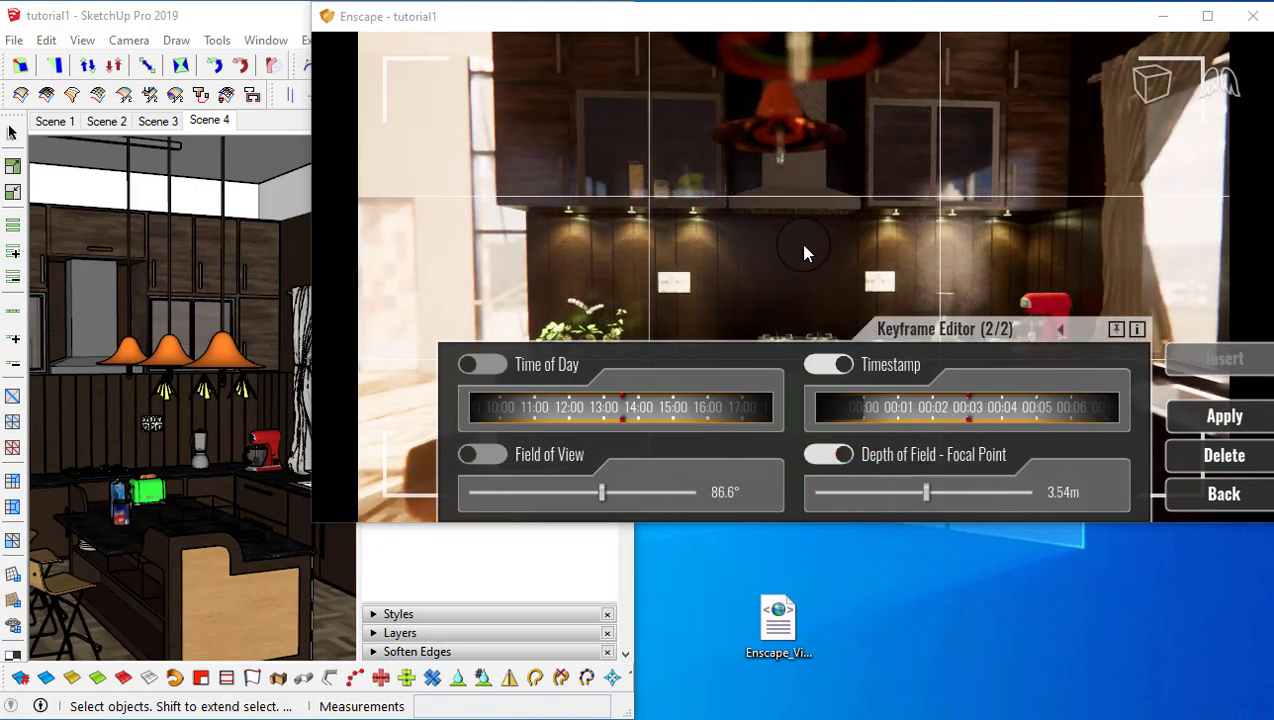
pyautogui.click(1210, 410)
# - Preview the kitchen depth-of-field path and the three-keyframe path around the house exterior
pyautogui.click(549, 495)
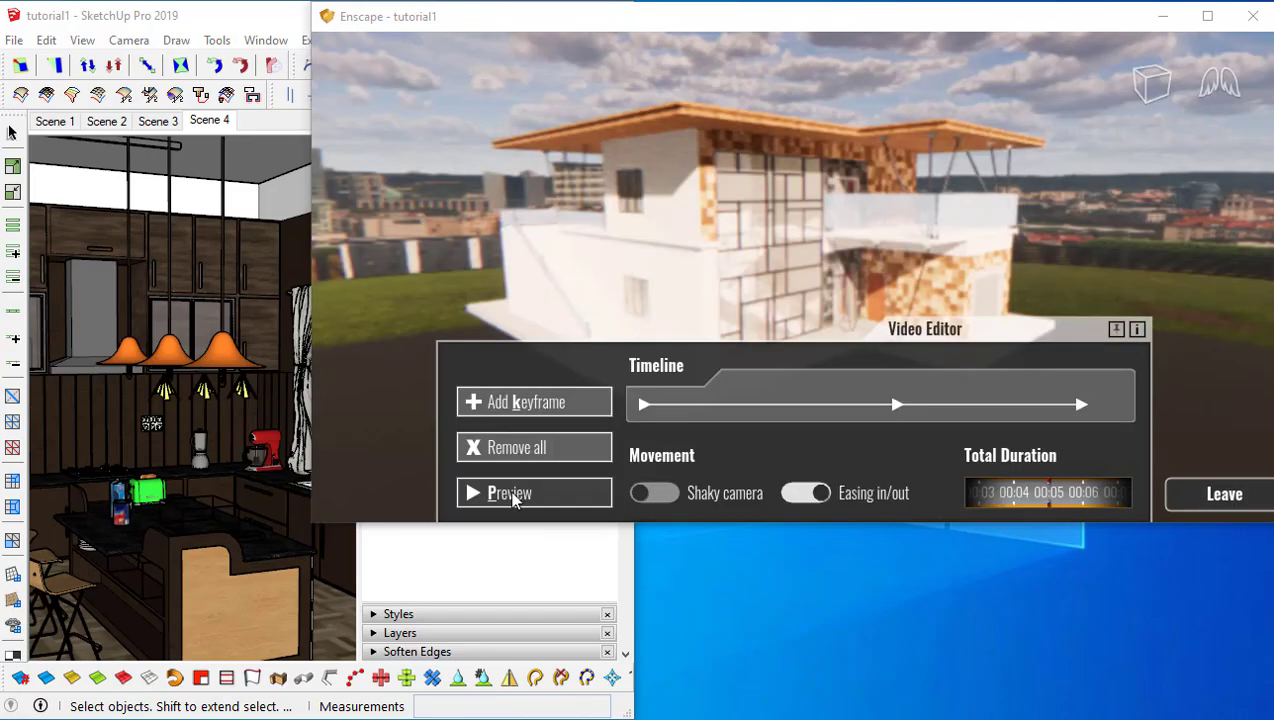
pyautogui.click(512, 492)
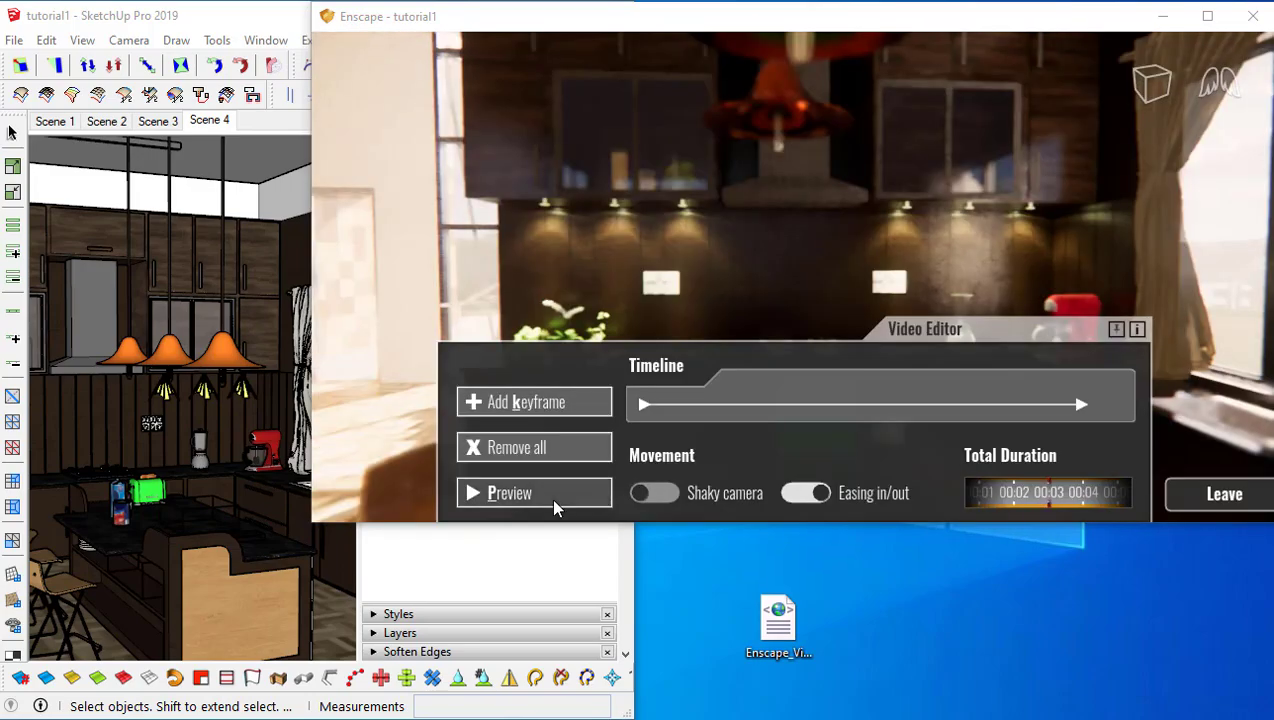
pyautogui.click(550, 498)
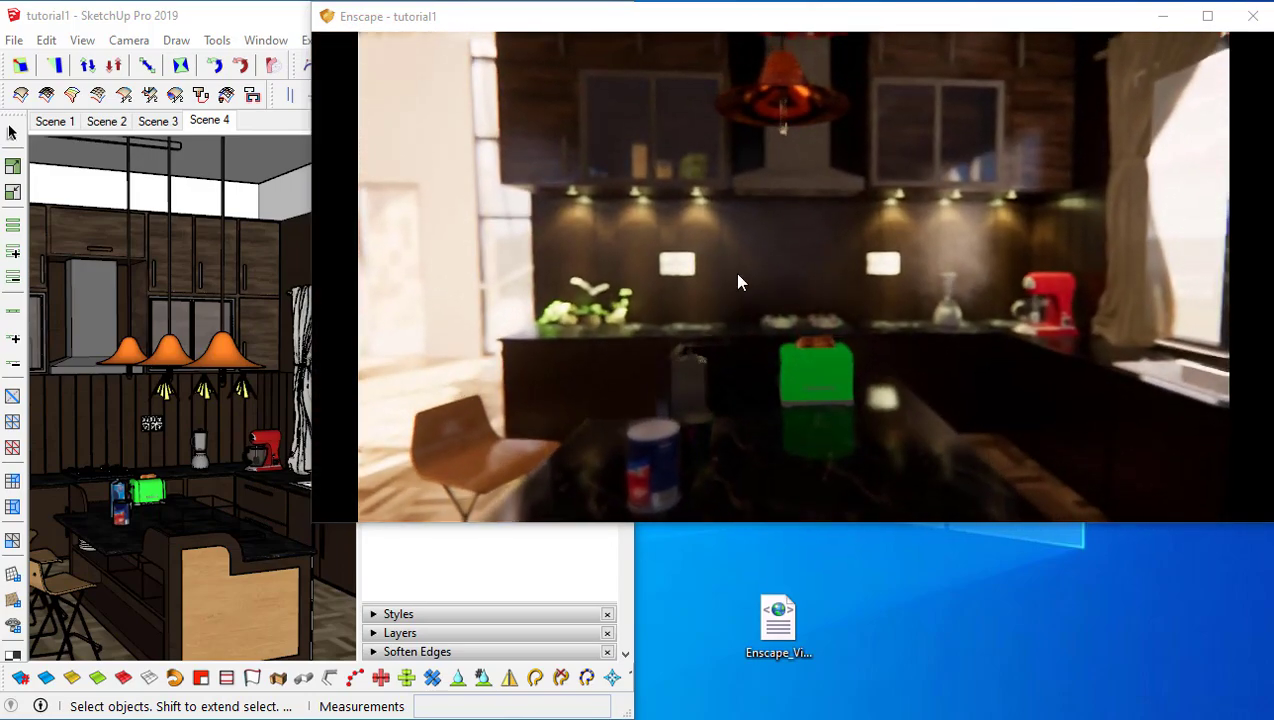